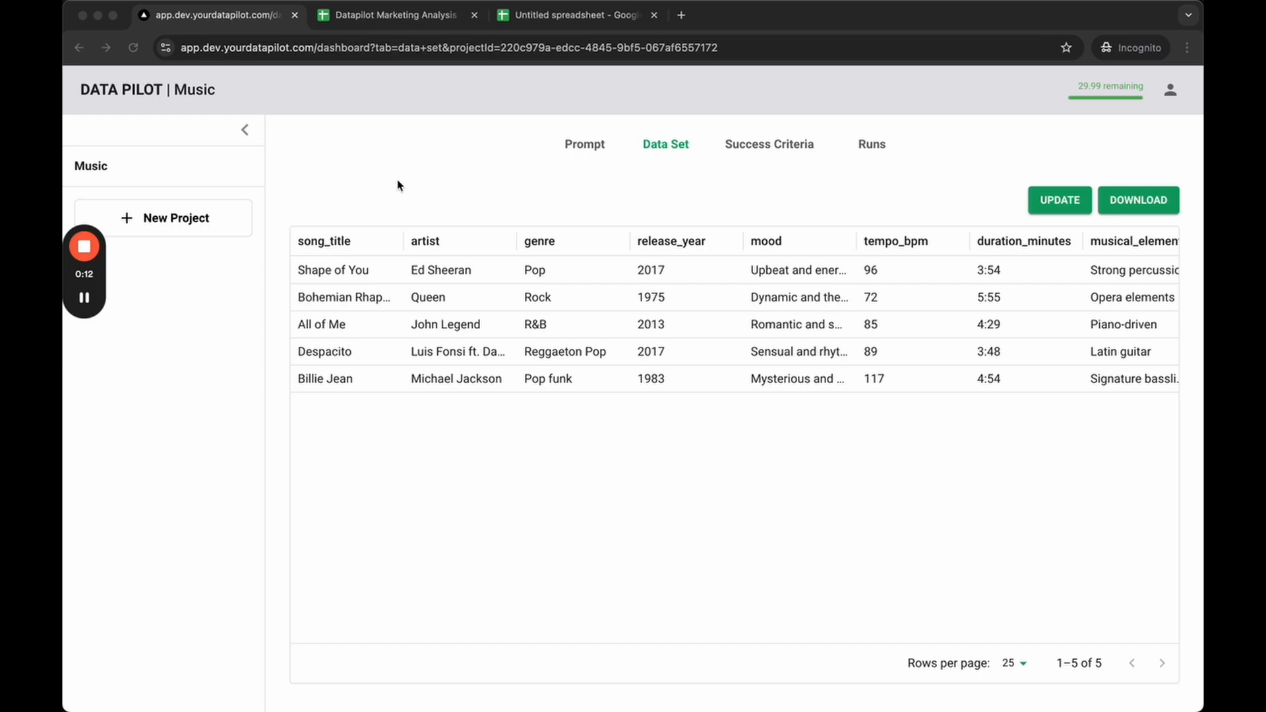
Switch to the Datapilot Marketing Analysis spreadsheet in Google Sheets and examine the lead columns and the empty column J
left_click(537, 15)
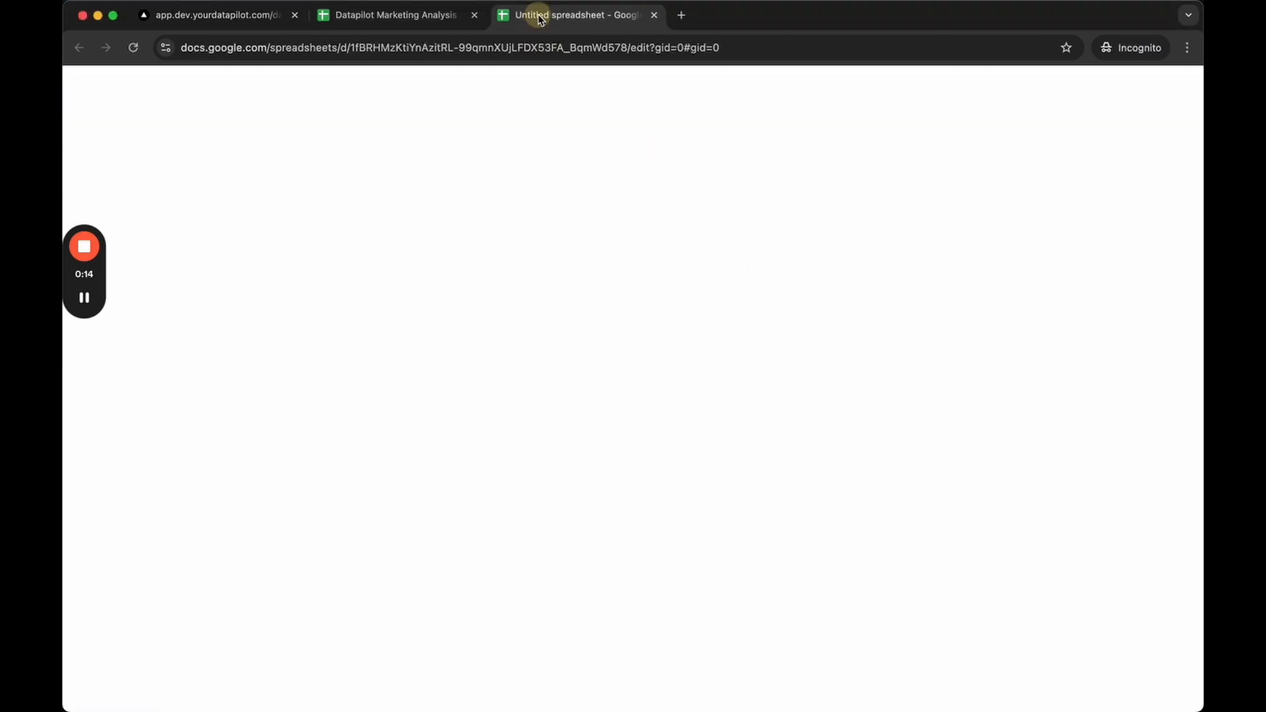
left_click(464, 20)
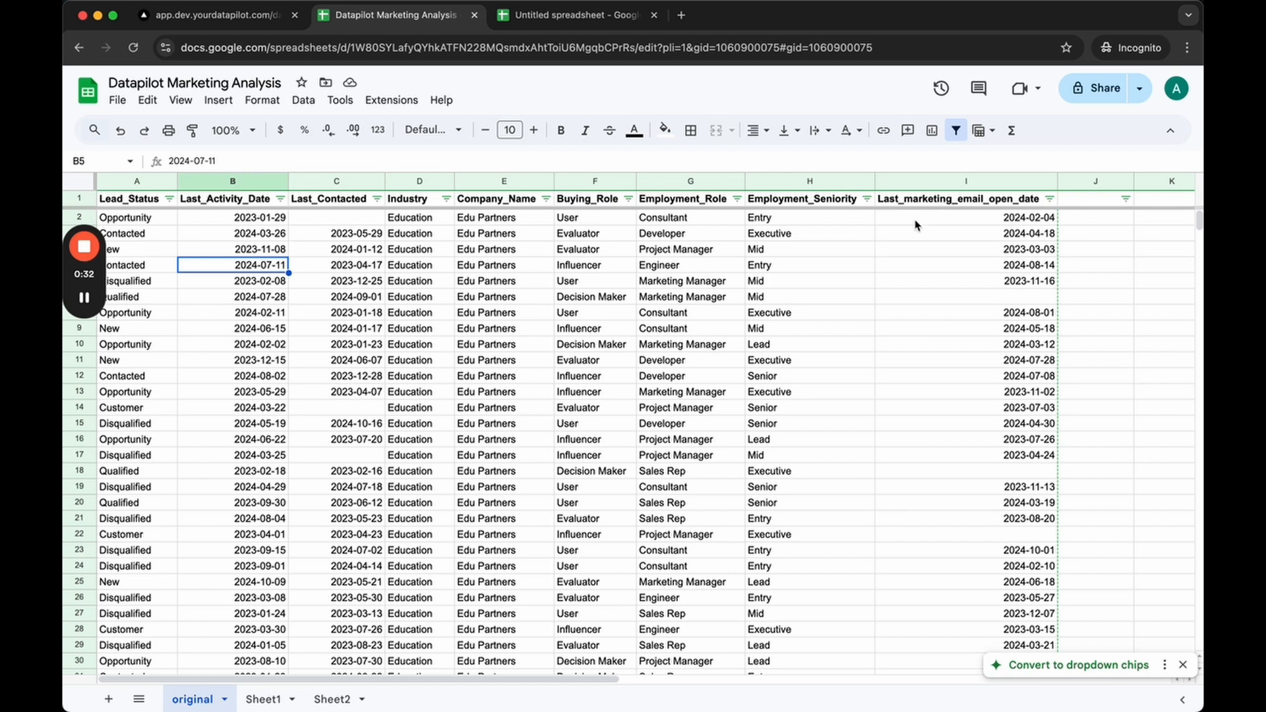
left_click(1091, 182)
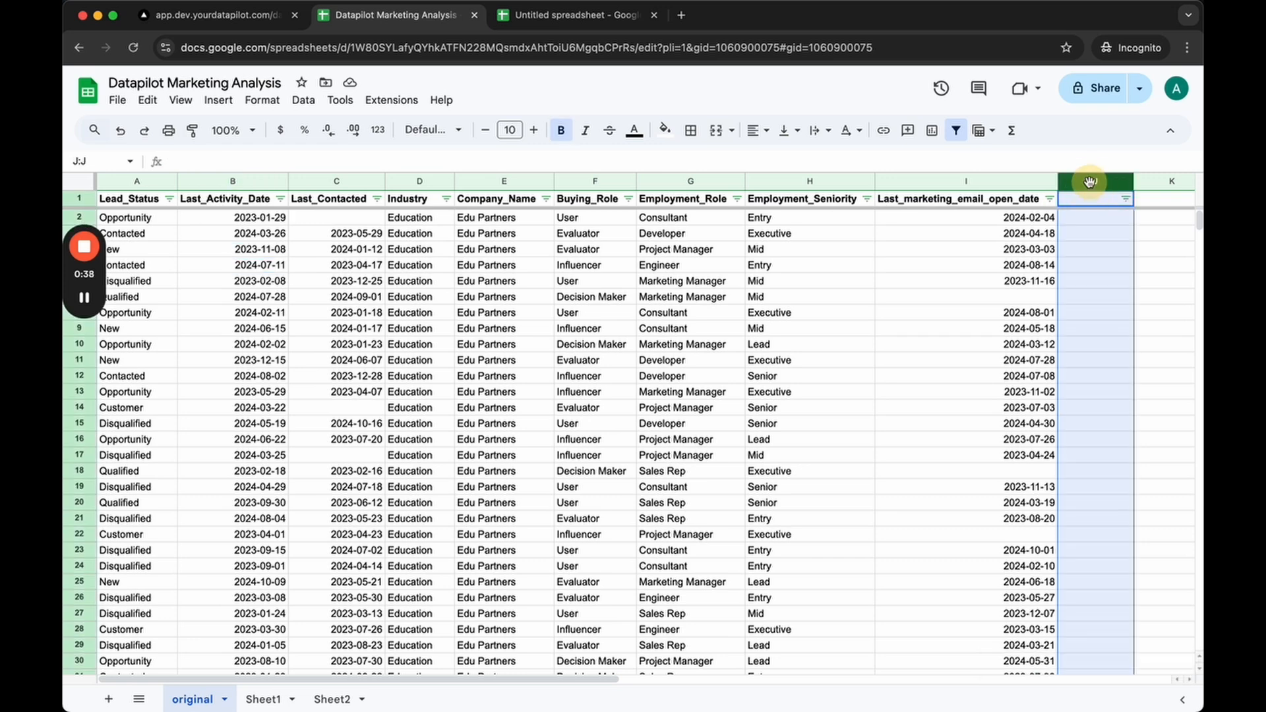
left_click(1076, 218)
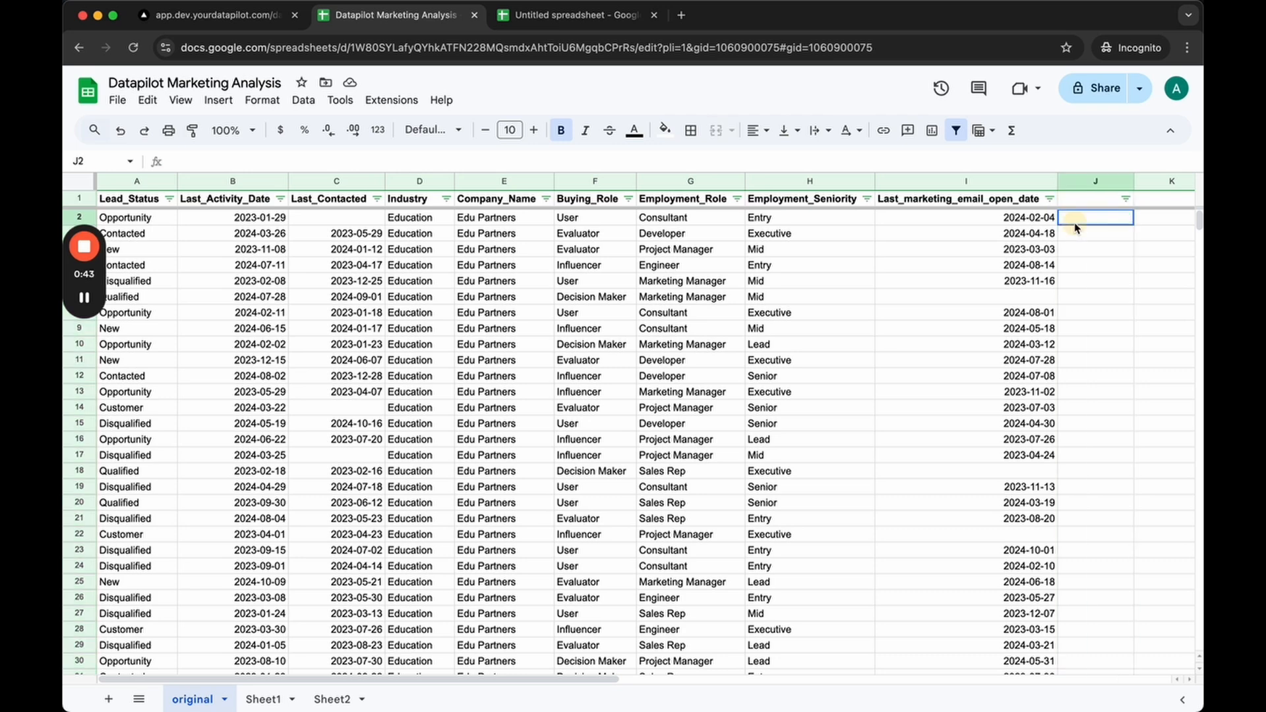
left_click(1078, 189)
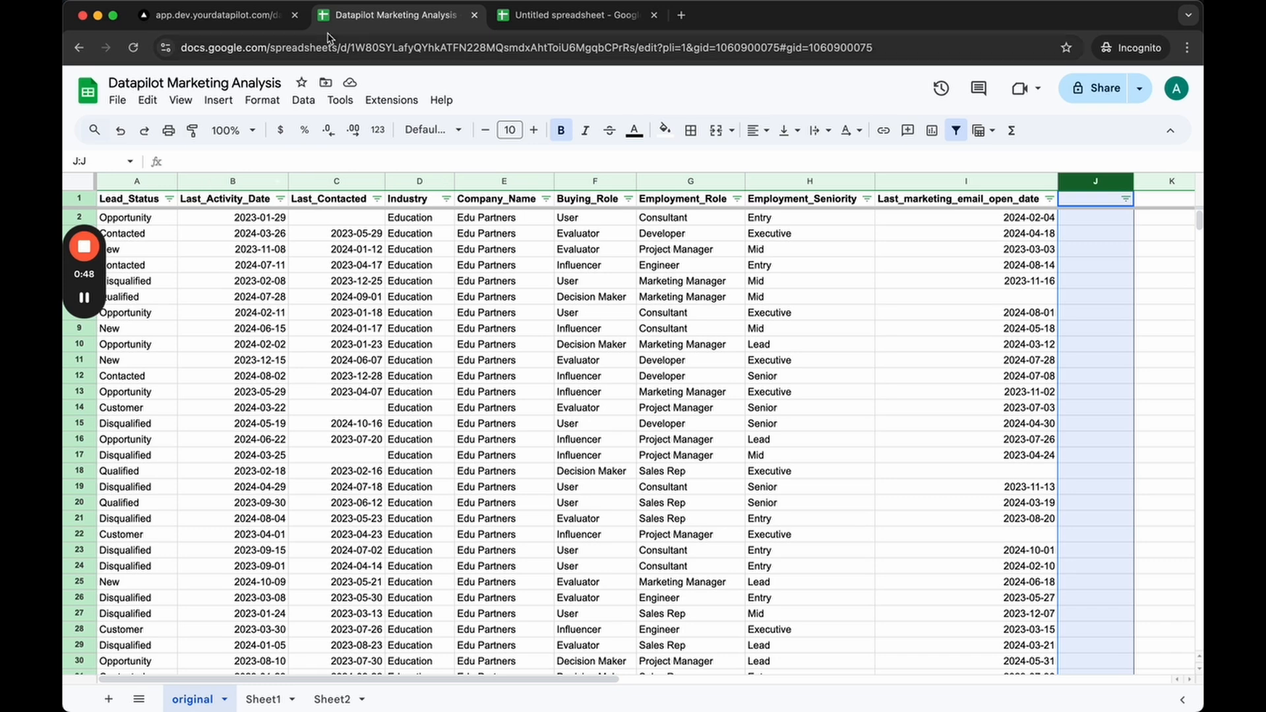
Switch to Data Pilot and start a new project named CRM, choosing the option for a ready data set and prompt
left_click(227, 20)
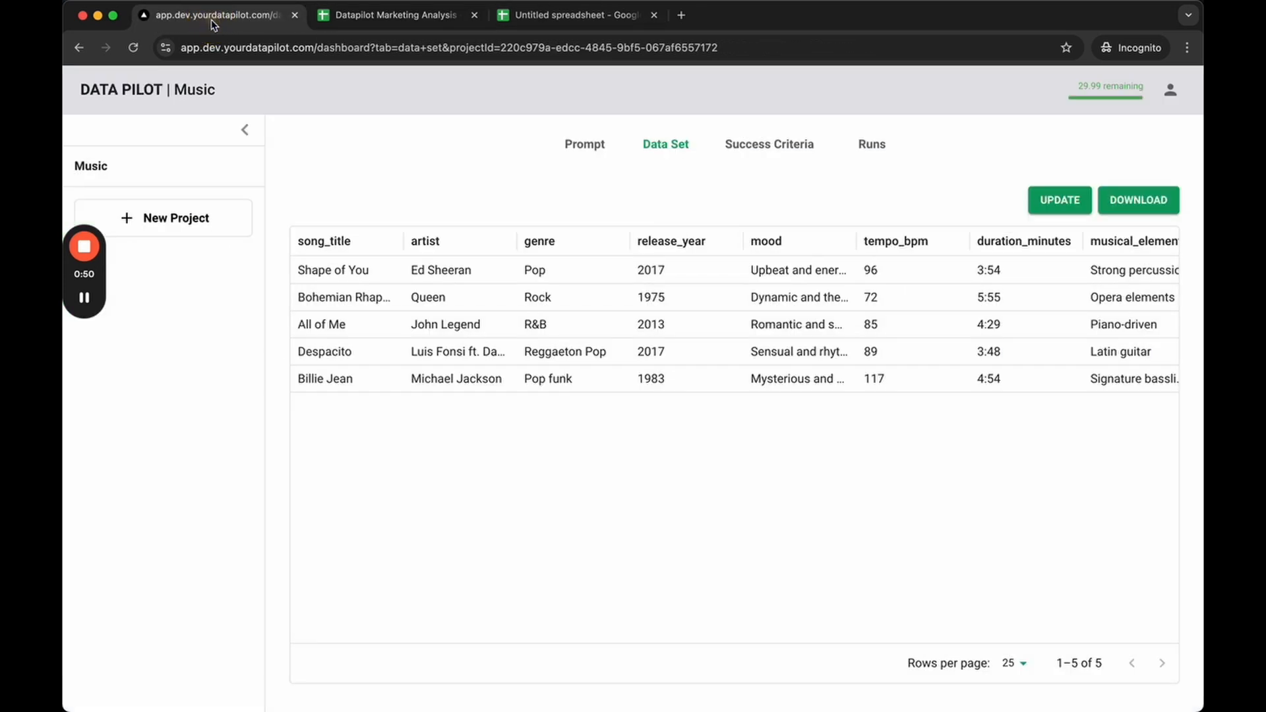
left_click(188, 216)
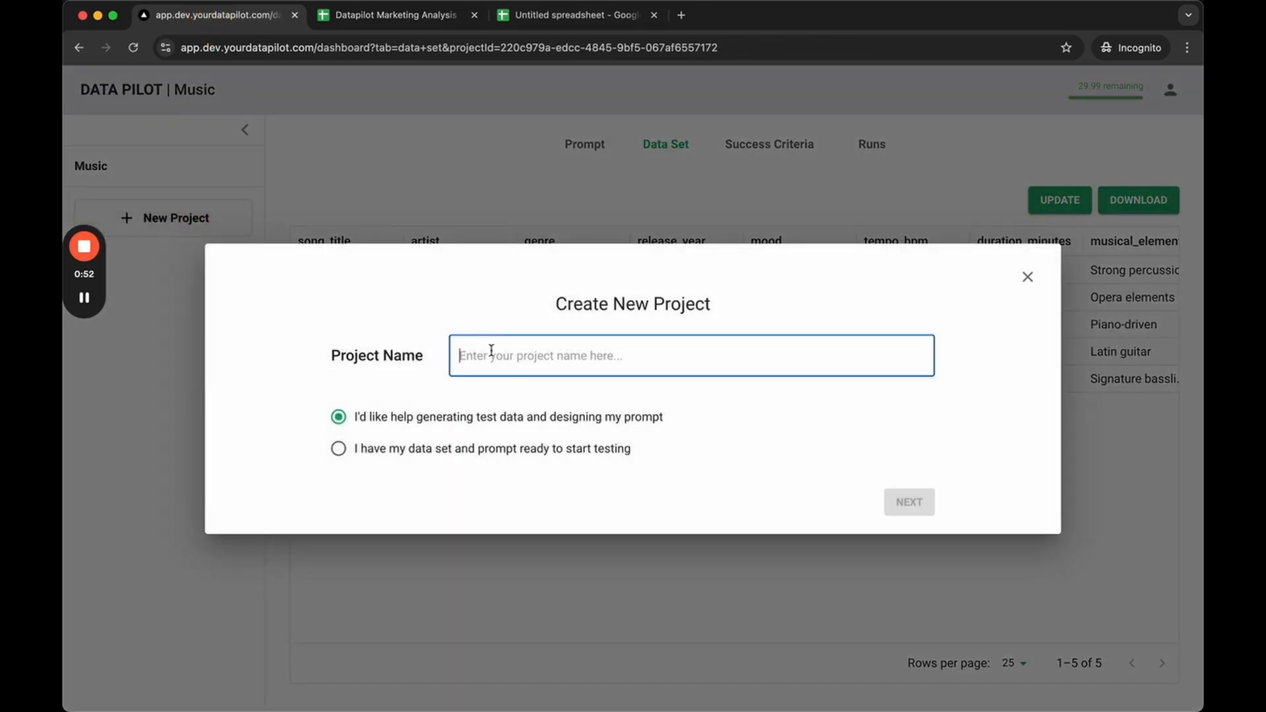
type("CRM")
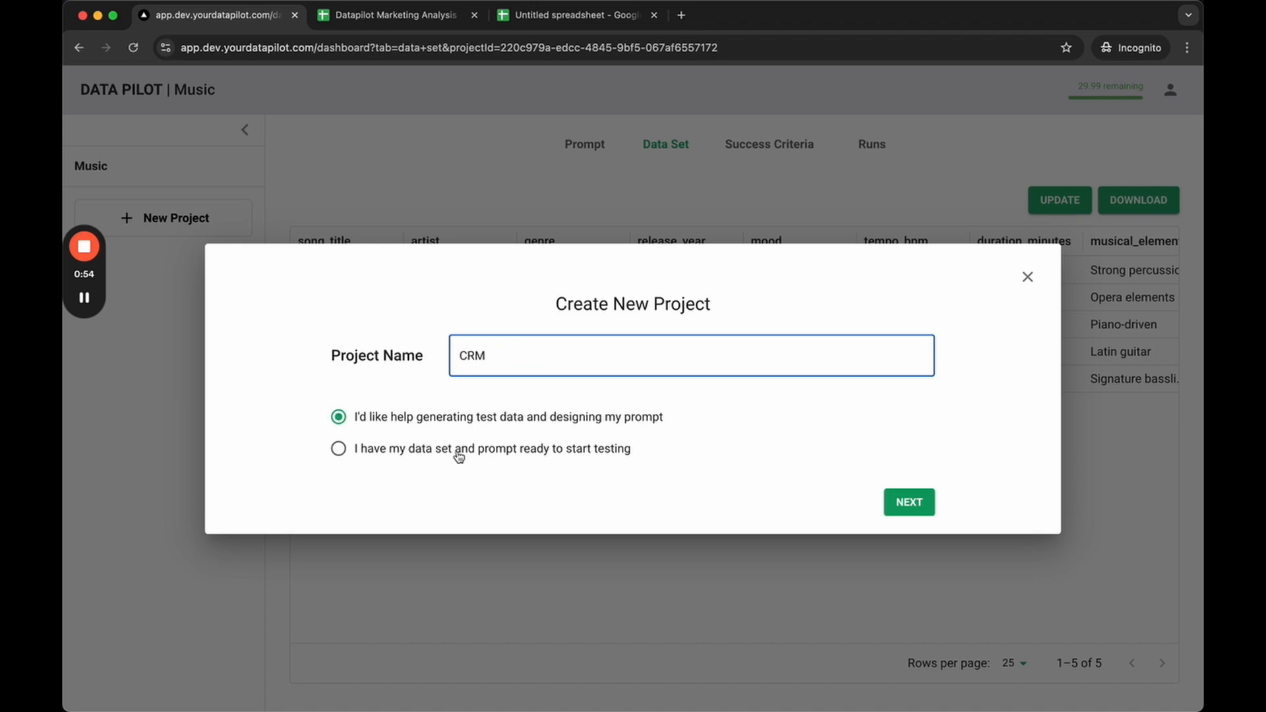
left_click(469, 454)
left_click(908, 501)
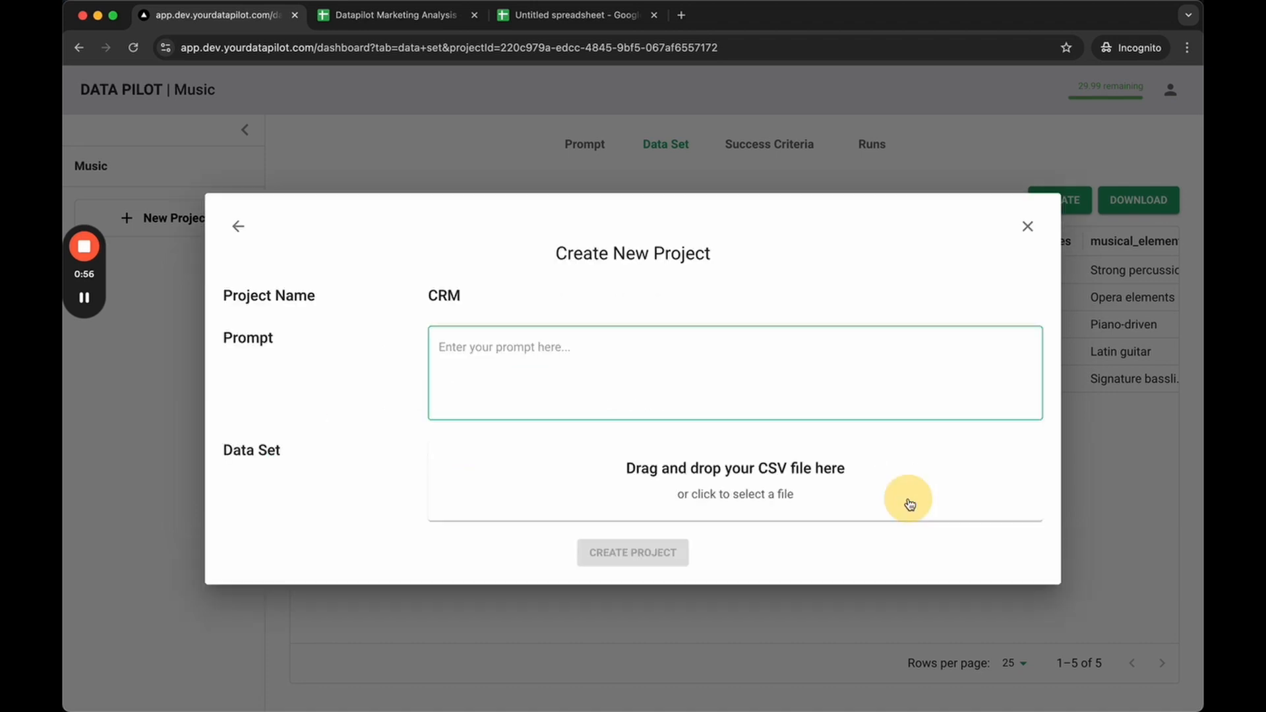
Enter "Prompt" as the placeholder prompt, upload CRM.csv from Downloads as the data set, and create the project
left_click(629, 361)
type("Pr")
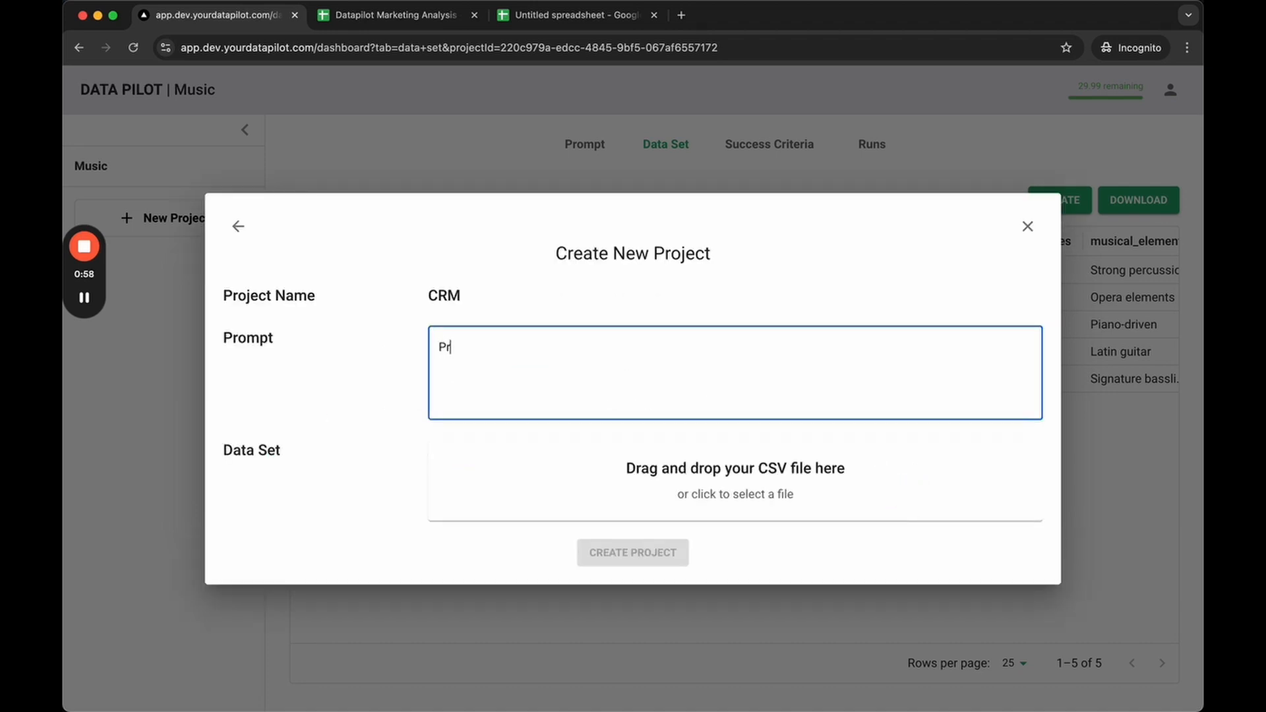
type("ompt")
left_click(641, 474)
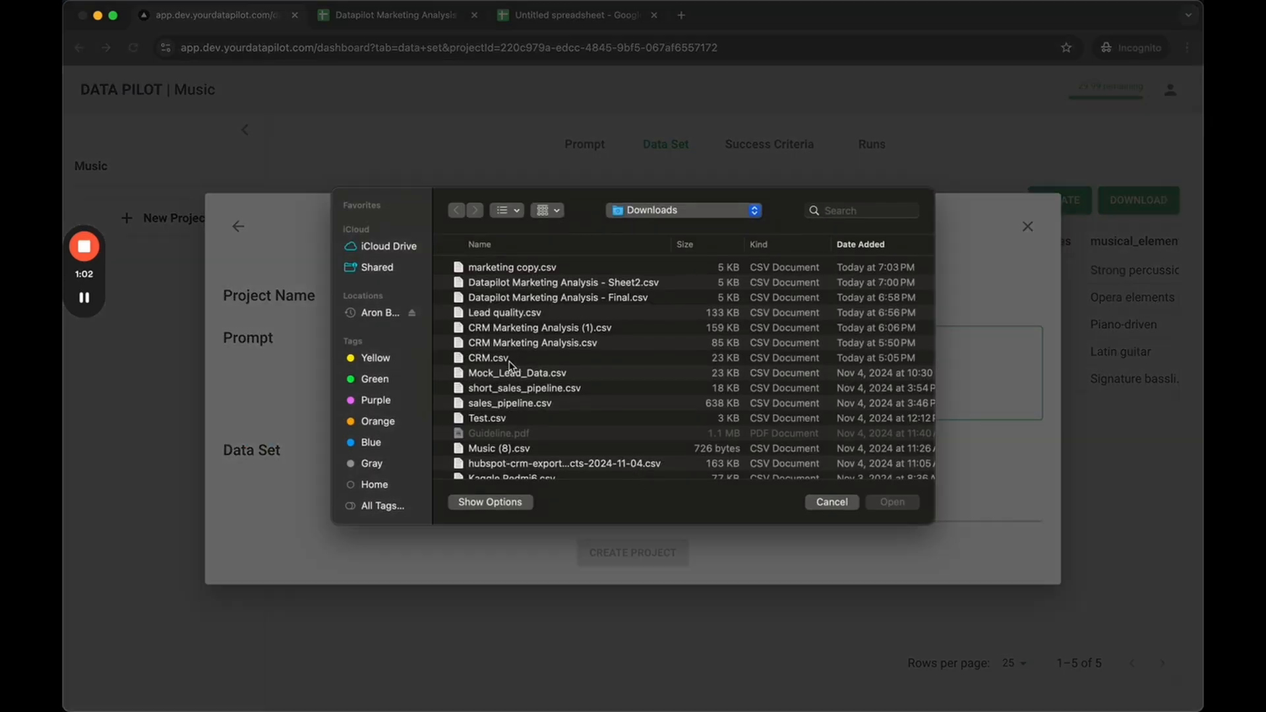
double_click(508, 361)
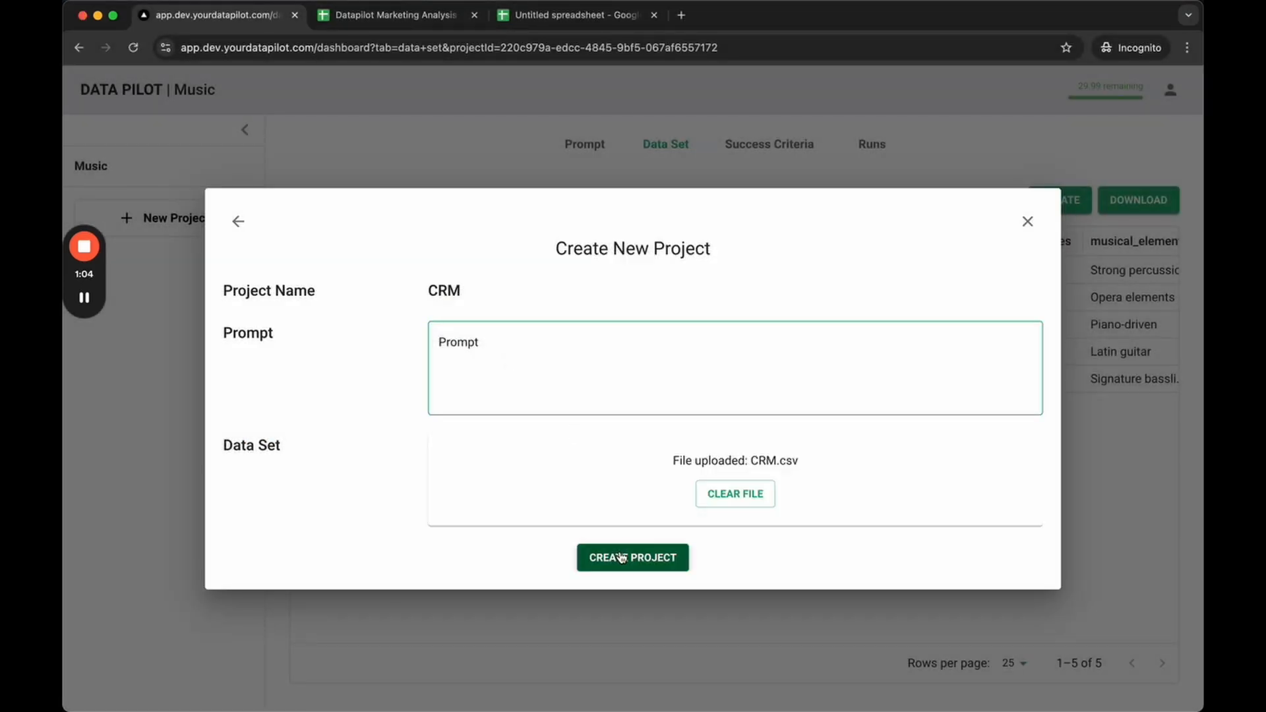
left_click(620, 558)
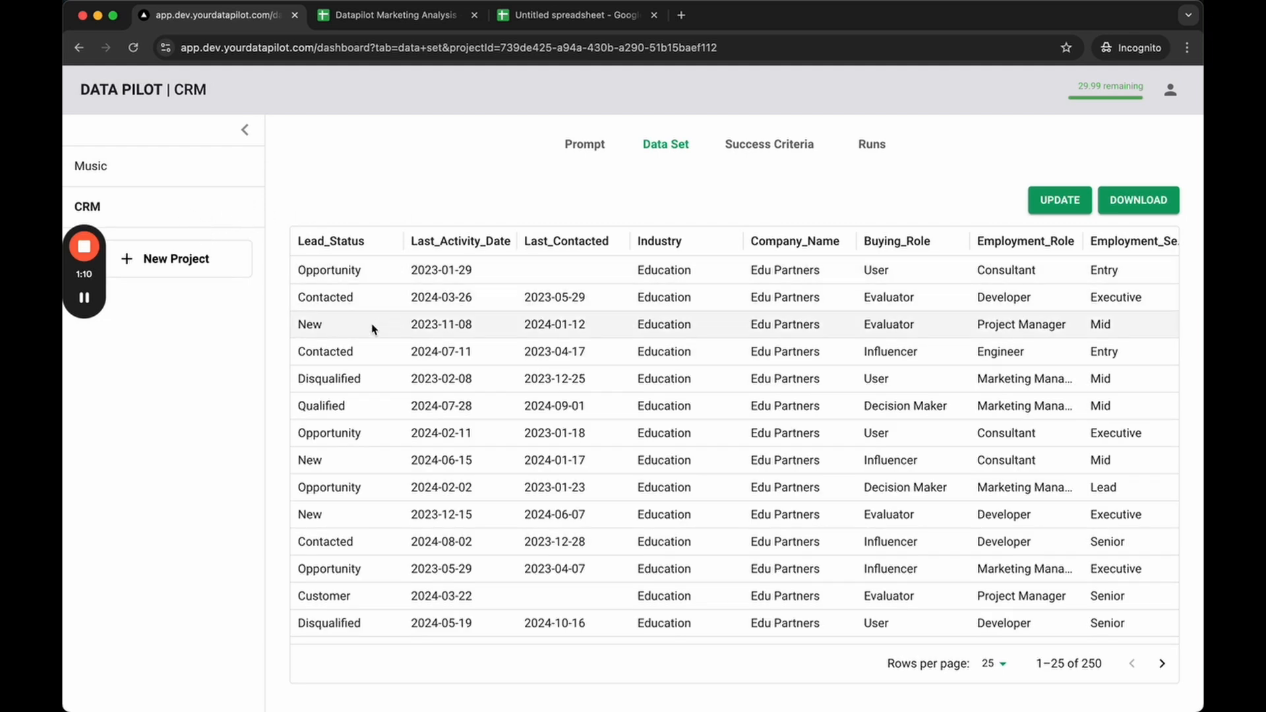
Look across the CRM data set's columns and open the project's prompt for editing
scroll(371, 333, "right", 5)
scroll(372, 338, "left", 5)
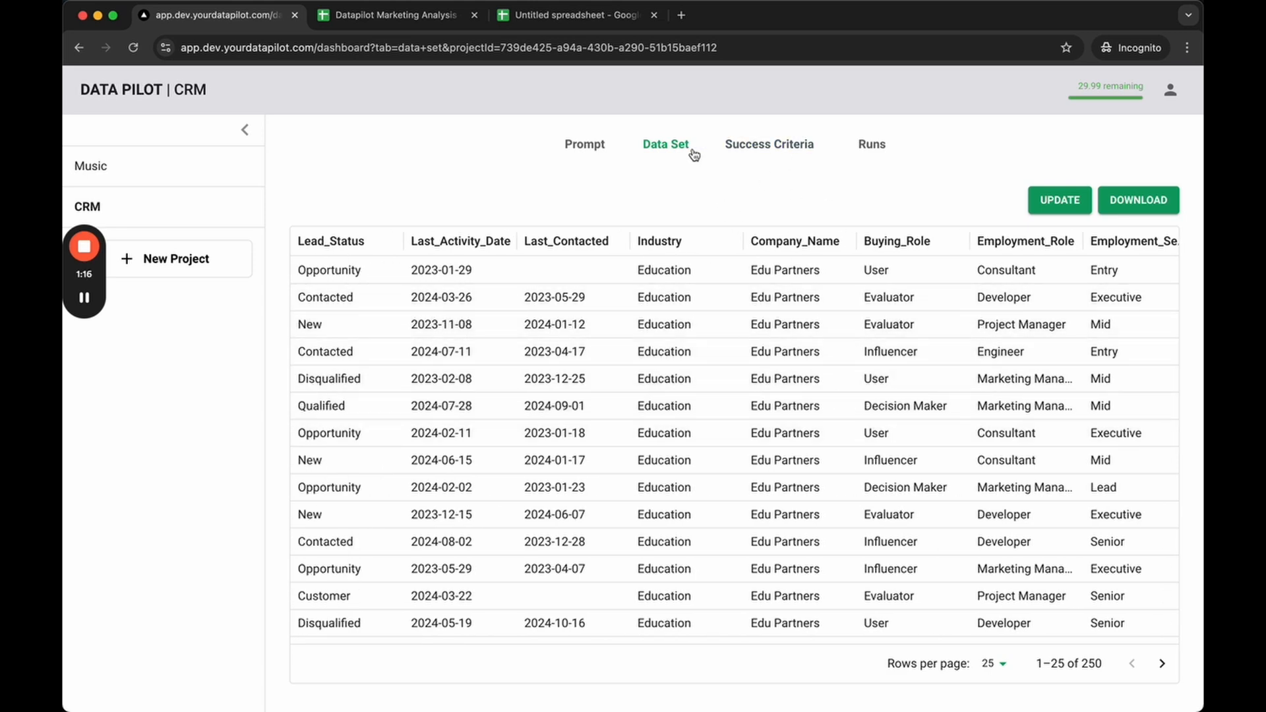
left_click(596, 146)
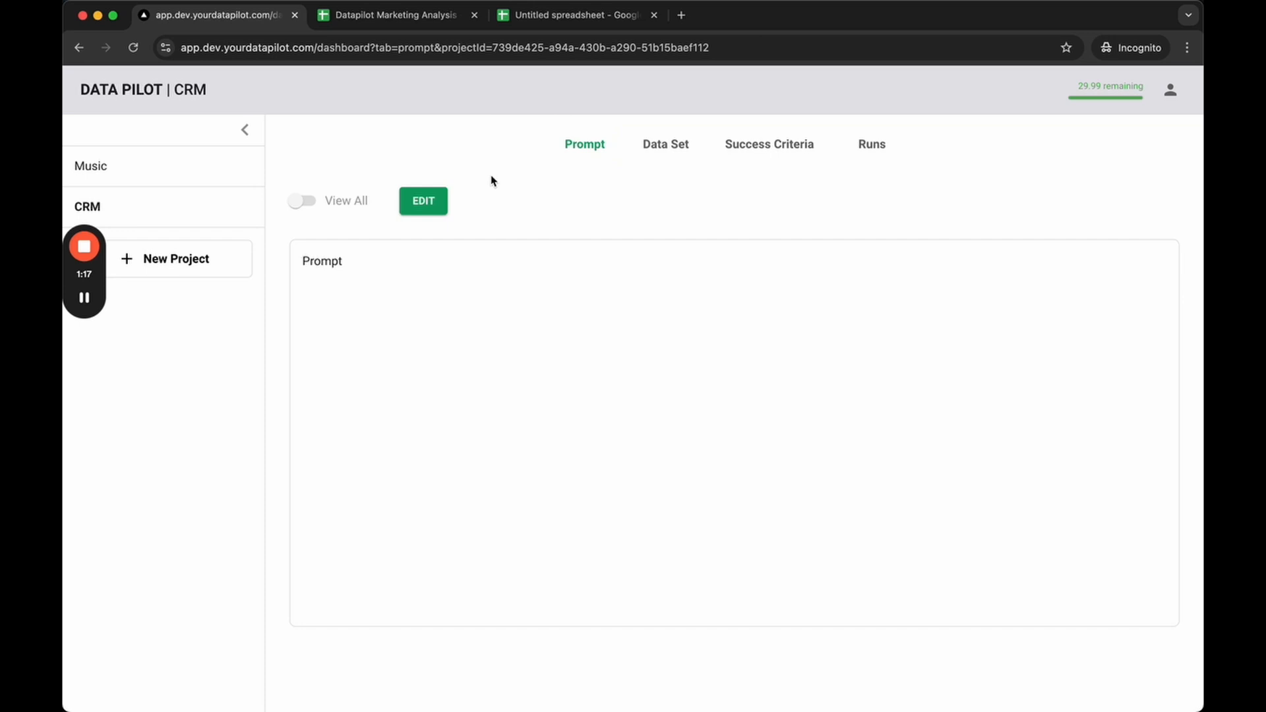
left_click(443, 201)
left_click(438, 206)
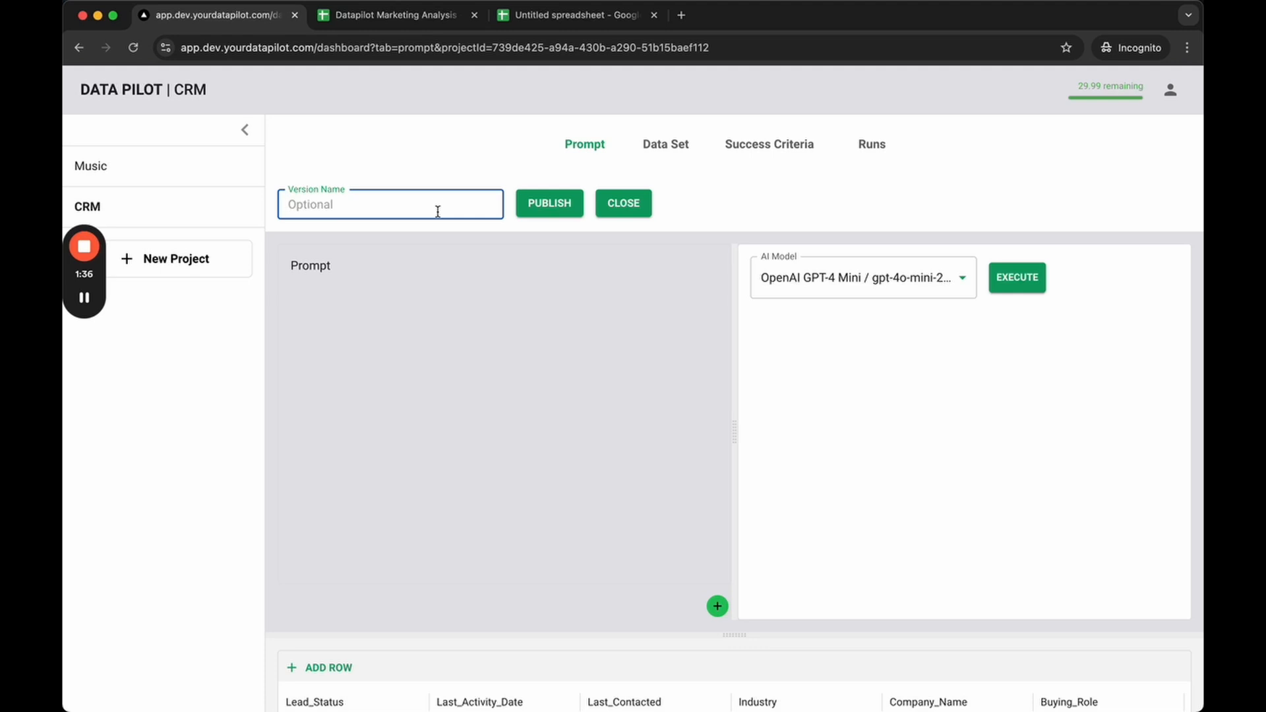
Delete the placeholder text from the CRM project's prompt
key("super+Tab")
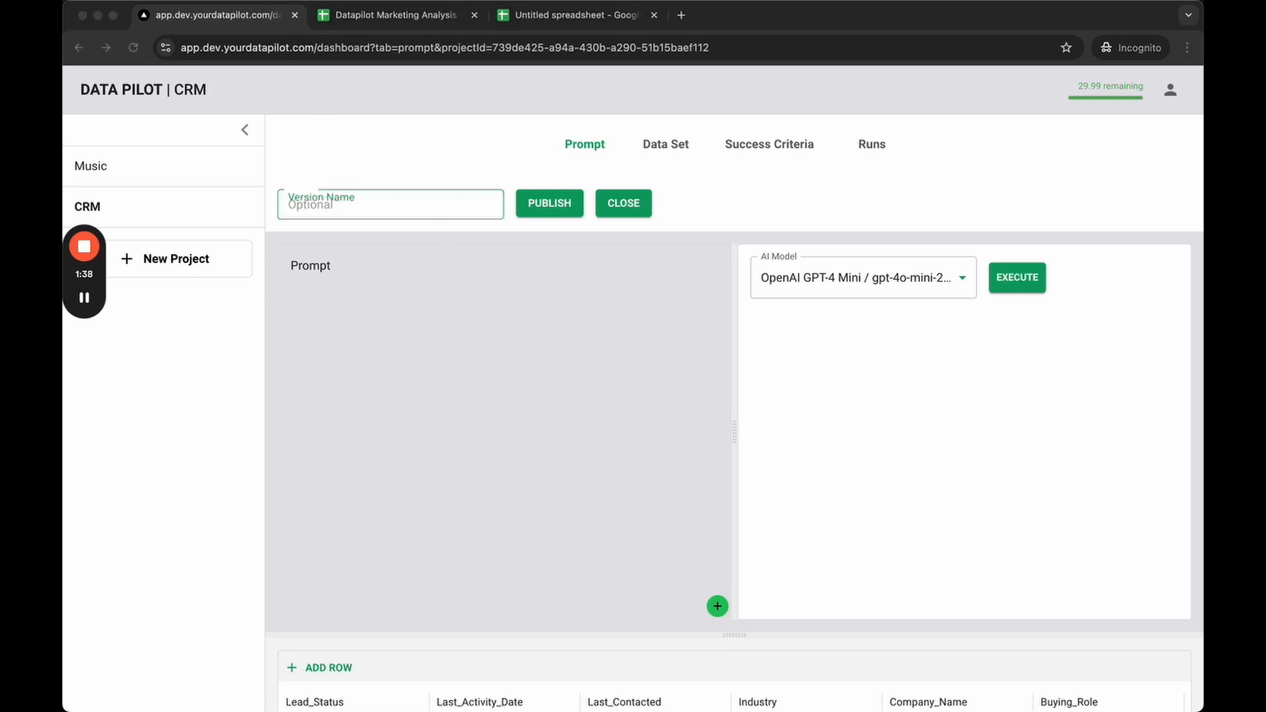
left_click(405, 337)
left_click(356, 268)
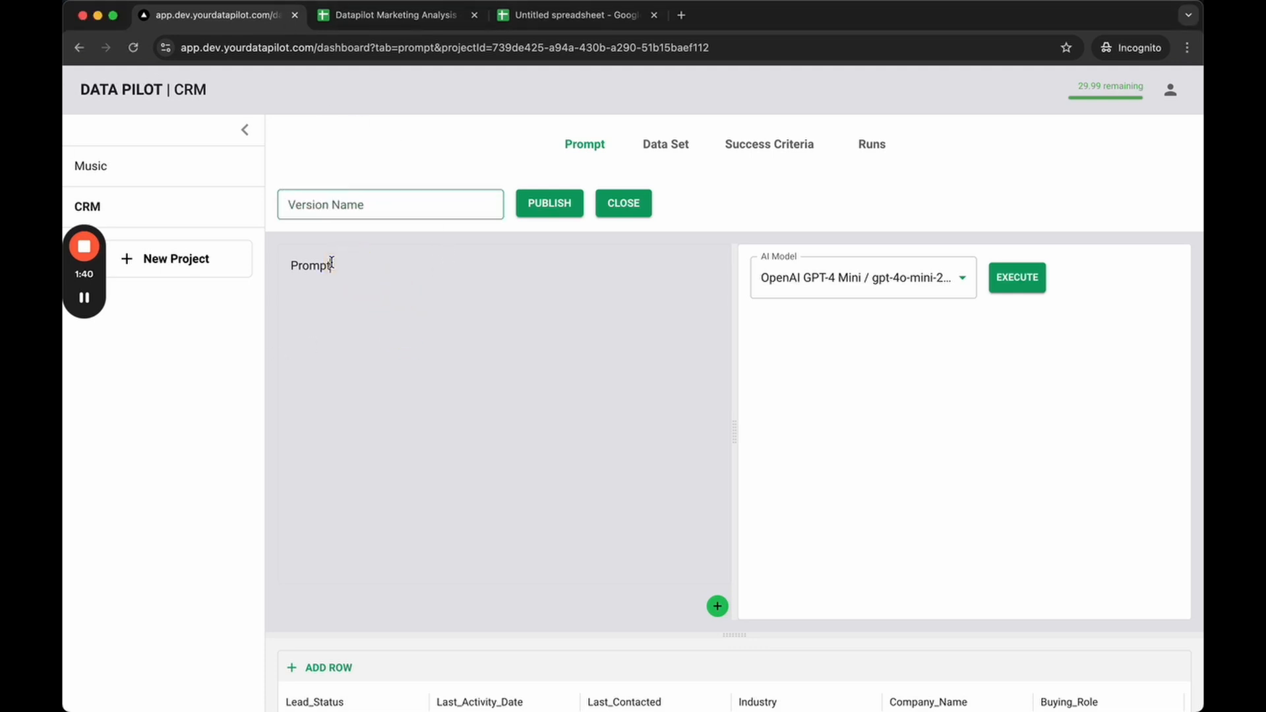
key("BackSpace")
key("BackSpace")
key("BackSpace")
key("BackSpace")
key("BackSpace")
key("BackSpace")
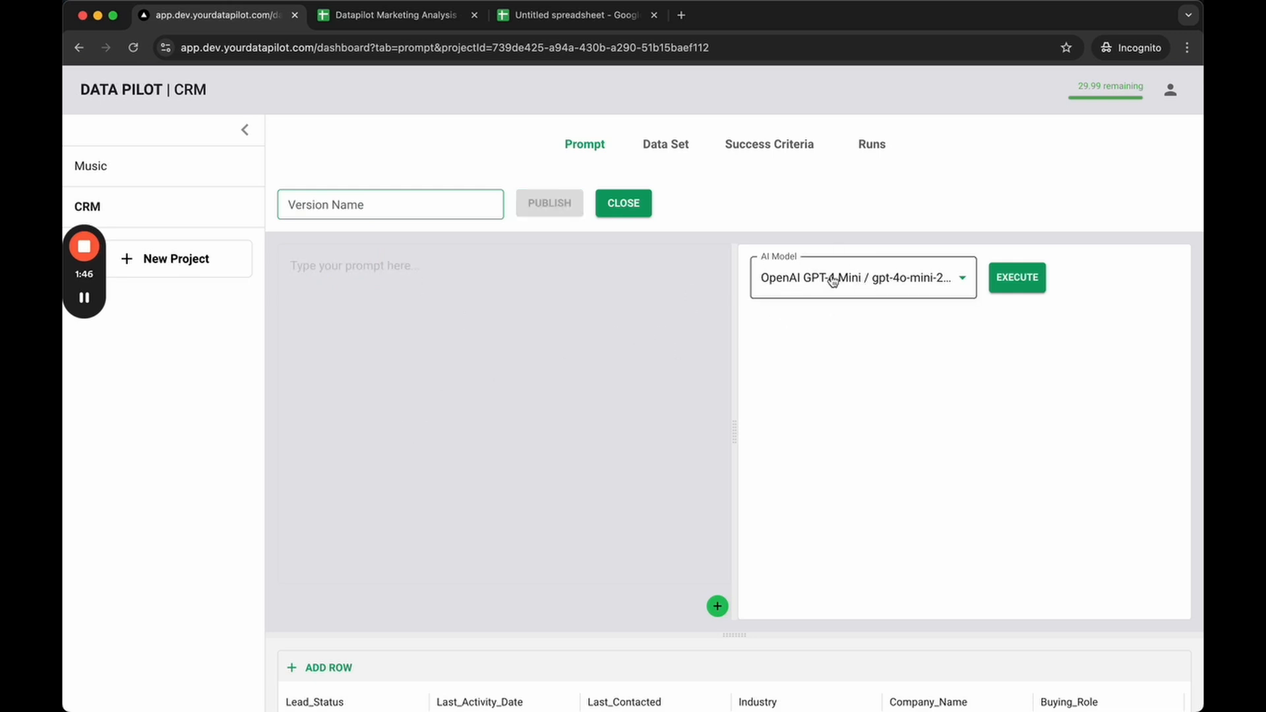
Review the available AI models and select OpenAI GPT-4 Mini for the prompt
left_click(869, 276)
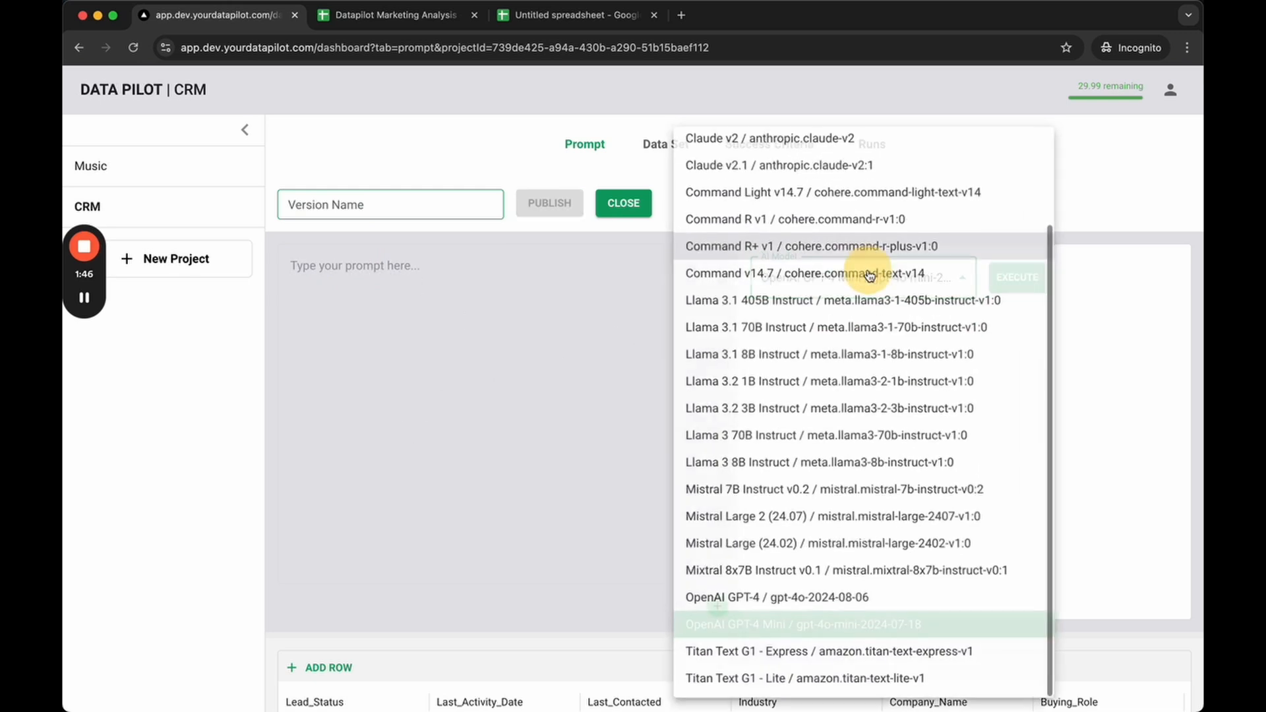
left_click(789, 626)
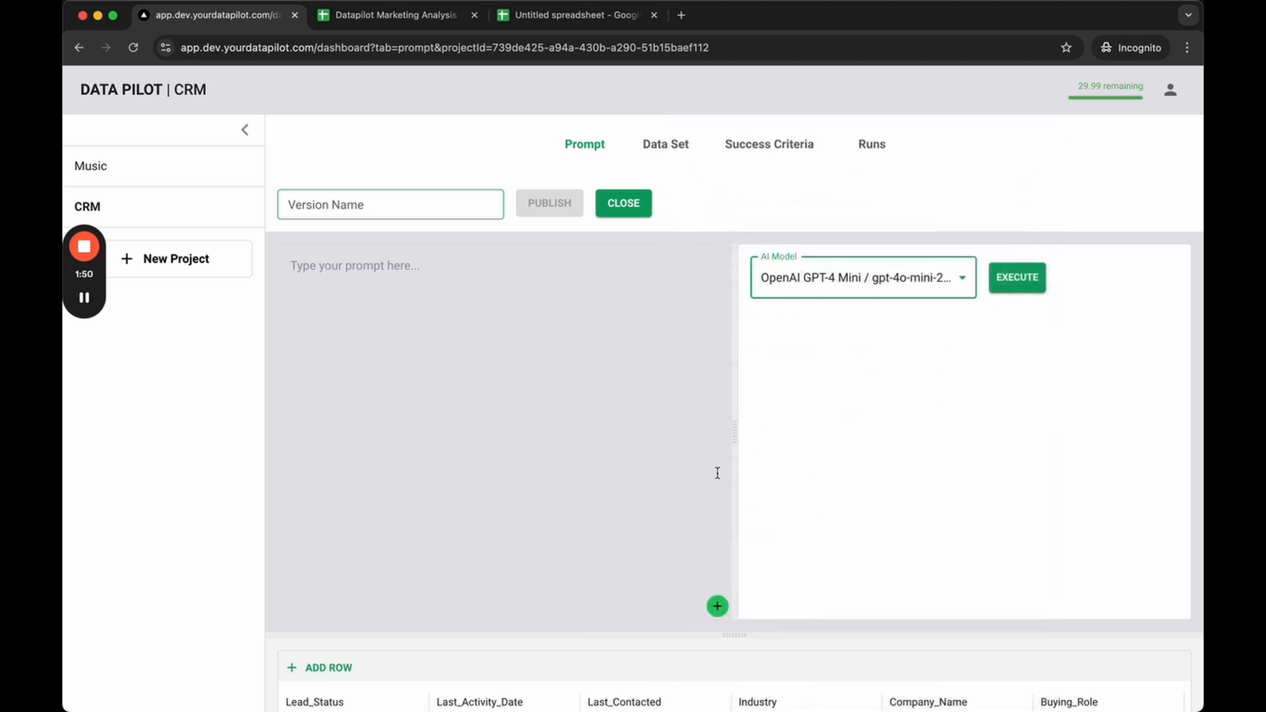
scroll(659, 501, "down", 3)
left_click(452, 551)
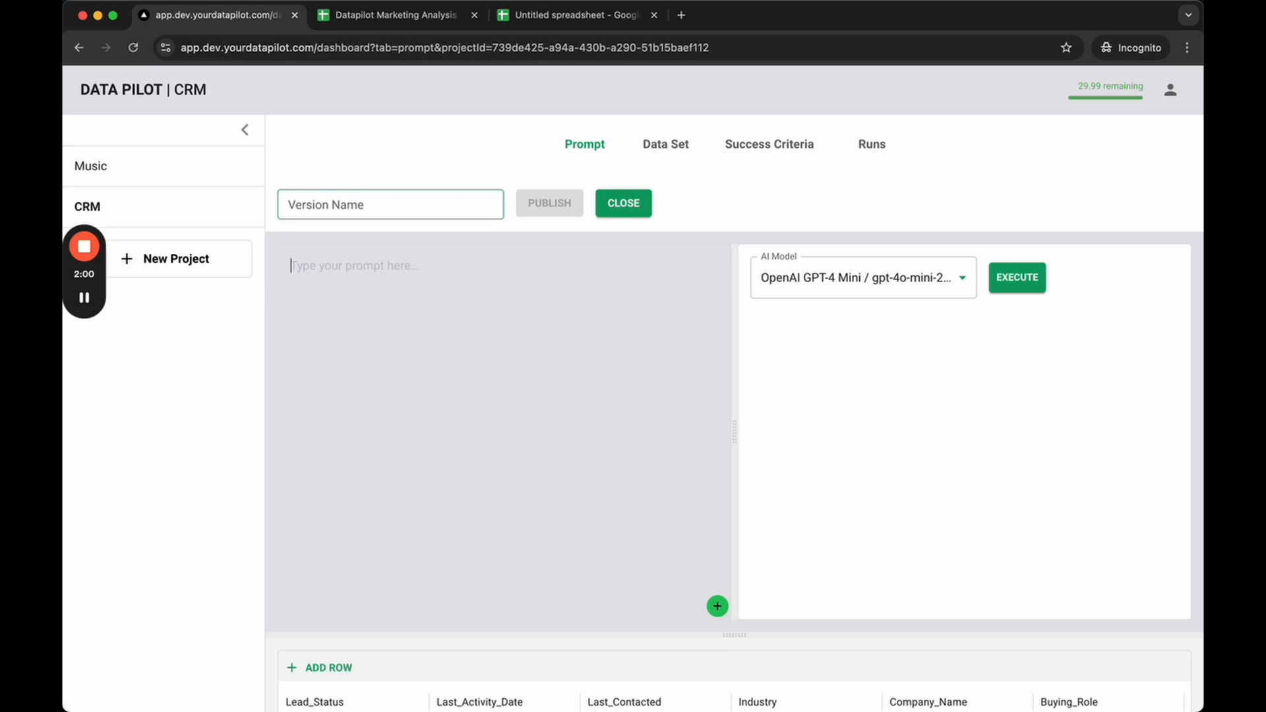
Paste the marketing analyst prompt for evaluating CRM sales opportunities, with its lead quality markers laid out on separate lines
key("super+Tab")
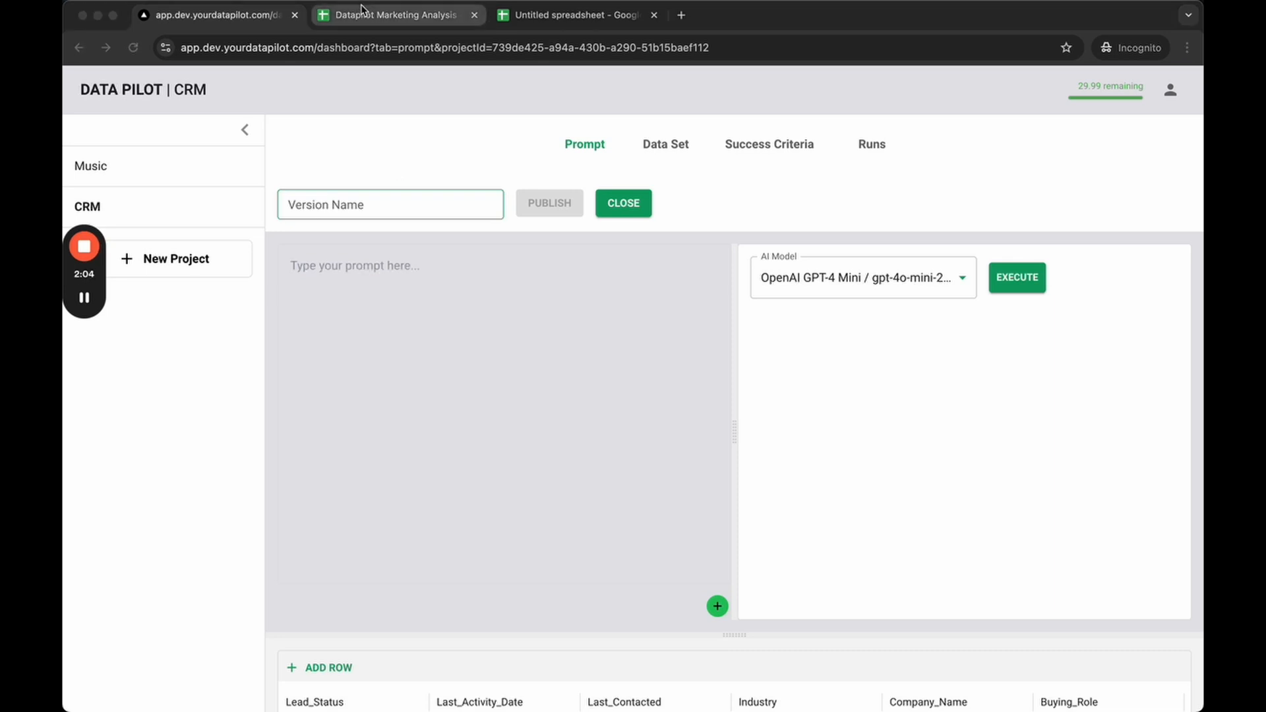
left_click(364, 277)
type("As a marketing analyst, you are responsible for evaluating the quality of sales opportunities within your company's CRM.  Consider the following qualities as markers of a higher quality lead: - The contact is in a decision making role - We have recently interacted with them - They are in our preferred industrial verticals: healthcare, renewable energy, fintech  You can also use your own knowledge of other markers of being a high quality lead.")
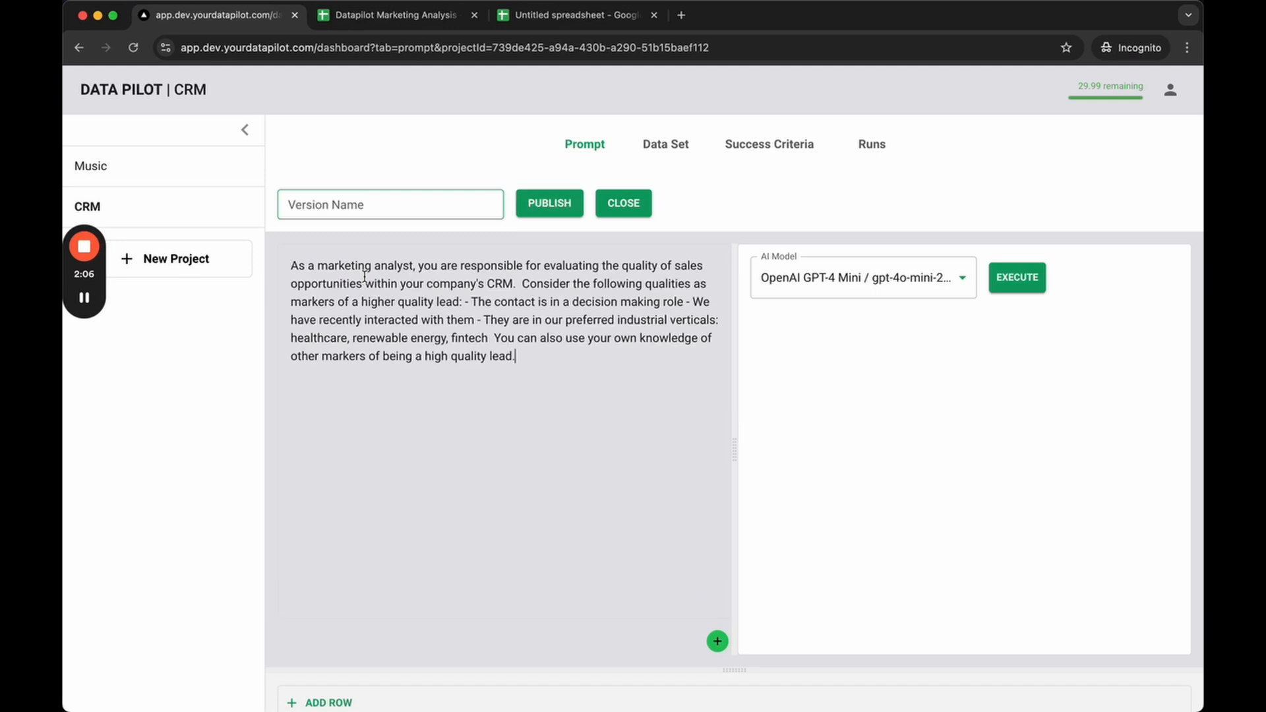
key("super+z")
type("As a marketing analyst, you are responsible for evaluating the quality of sales opportunities within your company's CRM.  Consider the following qualities as markers of a higher quality lead: - The contact is in a decision making role - We have recently interacted with them - They are in our preferred industrial verticals: healthcare, renewable energy, fintech  You can also use your own knowledge of other markers of being a high quality lead.")
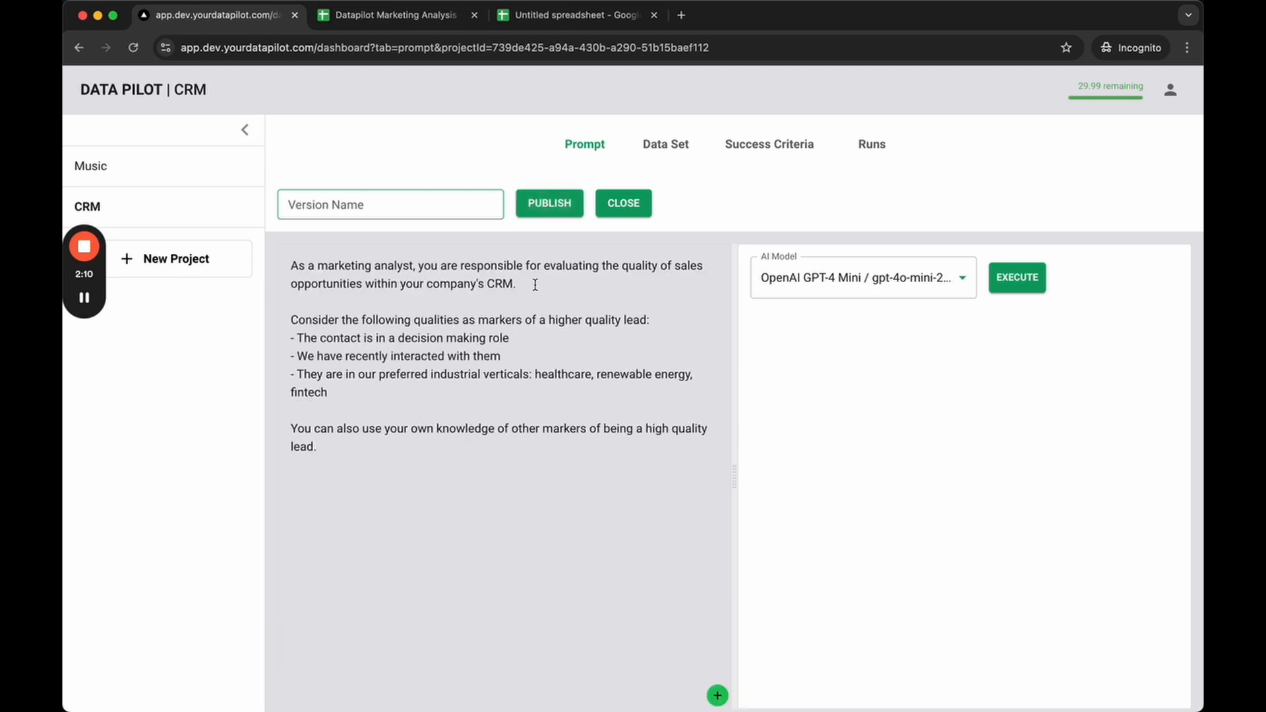
left_click(291, 265)
scroll(446, 432, "down", 5)
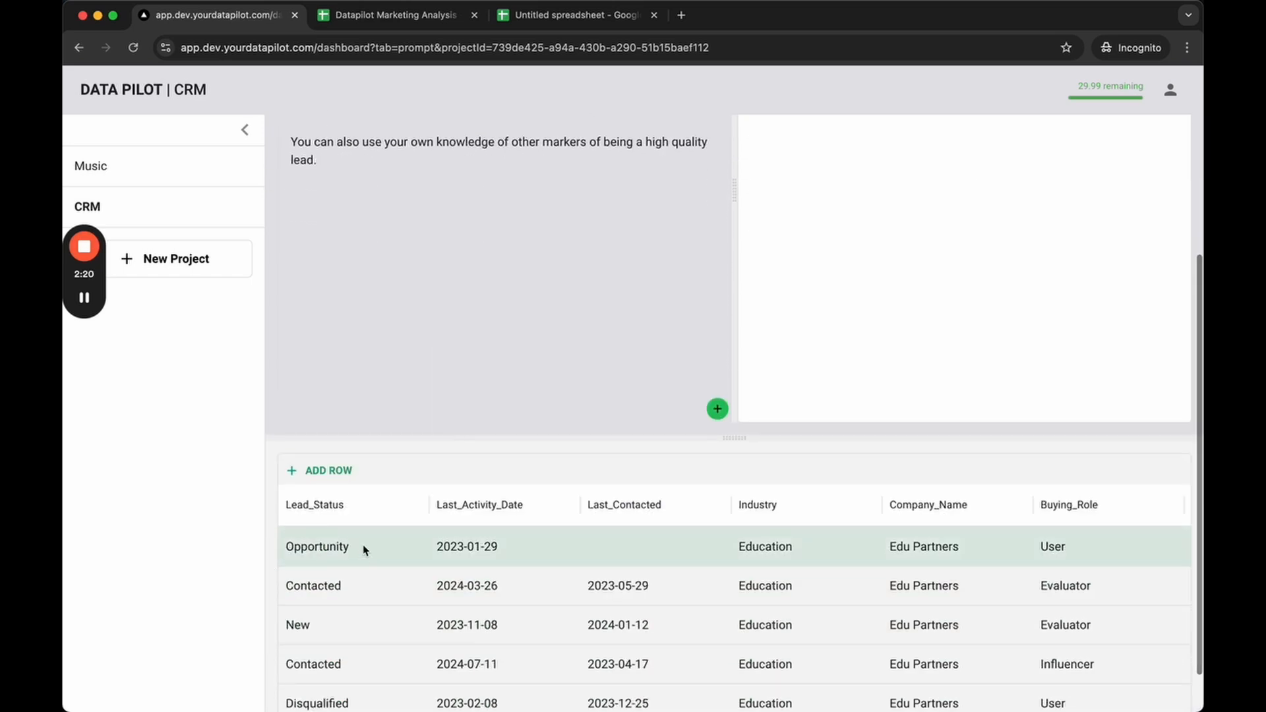
scroll(364, 548, "up", 5)
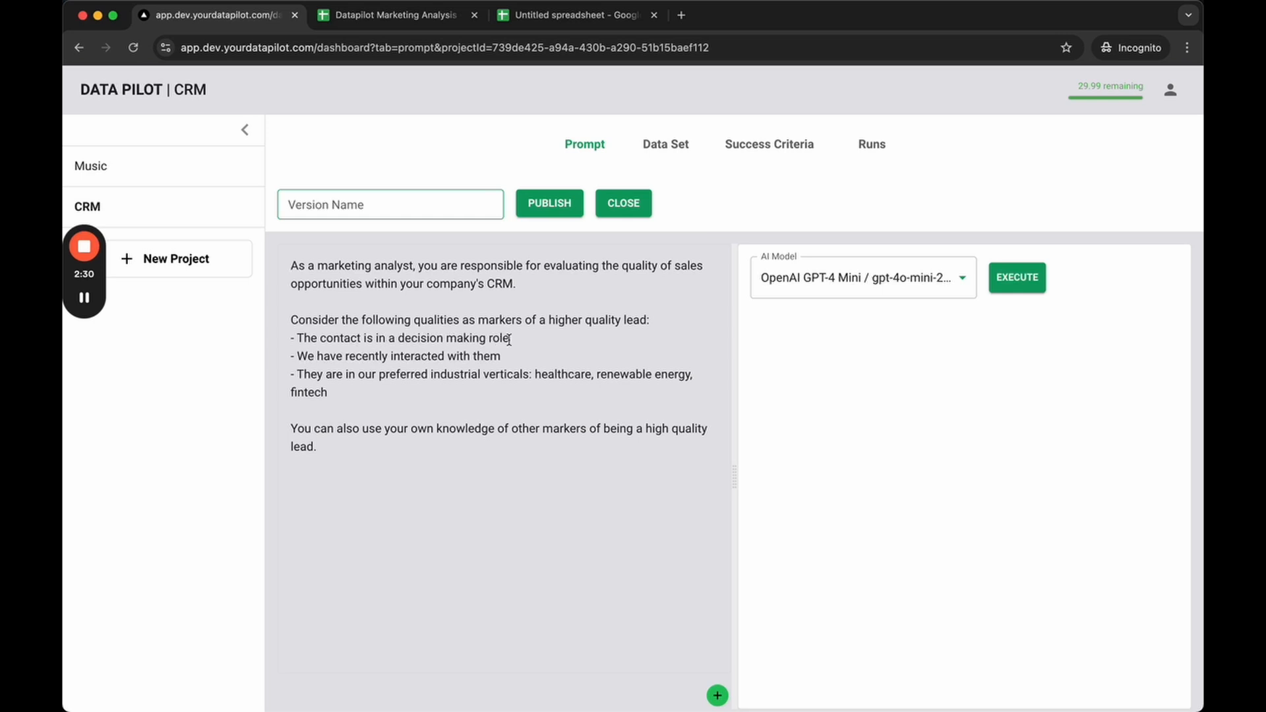
left_click(517, 349)
left_click(363, 396)
key("super+Tab")
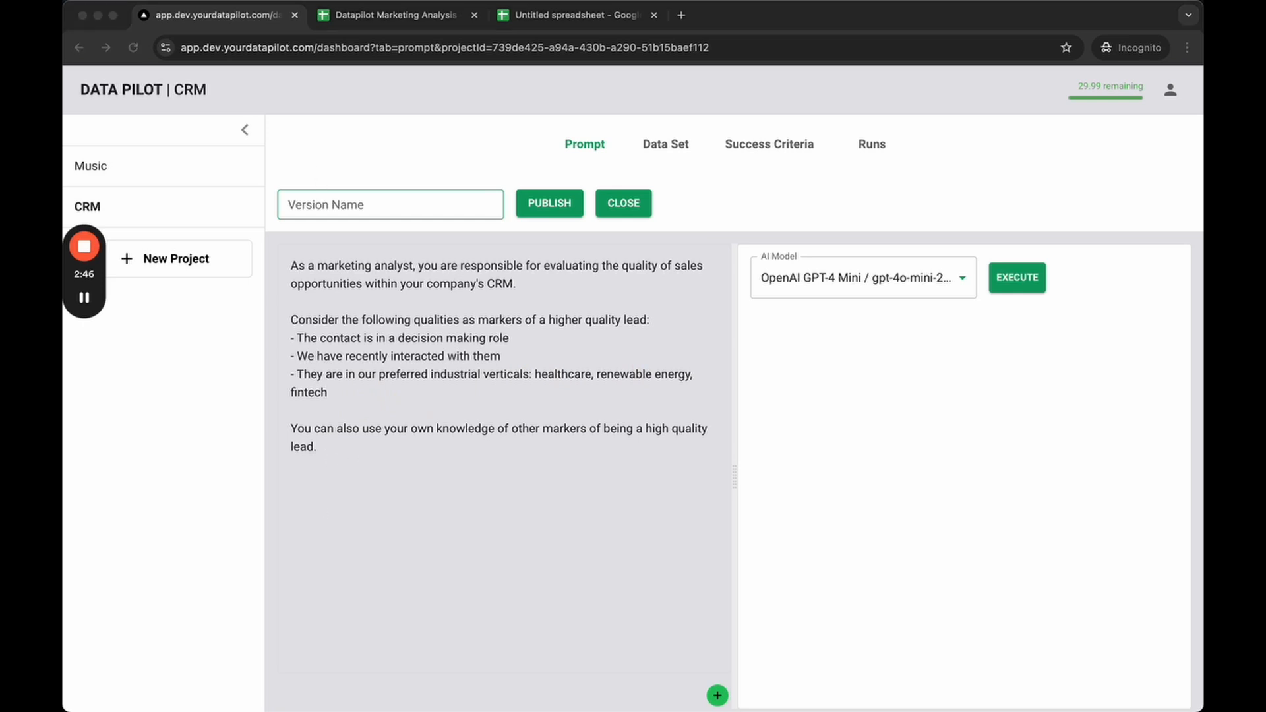
Add the Lead_Status and Last_Activity_Date column variables on separate lines below the end of the prompt text
left_click(376, 323)
left_click(333, 452)
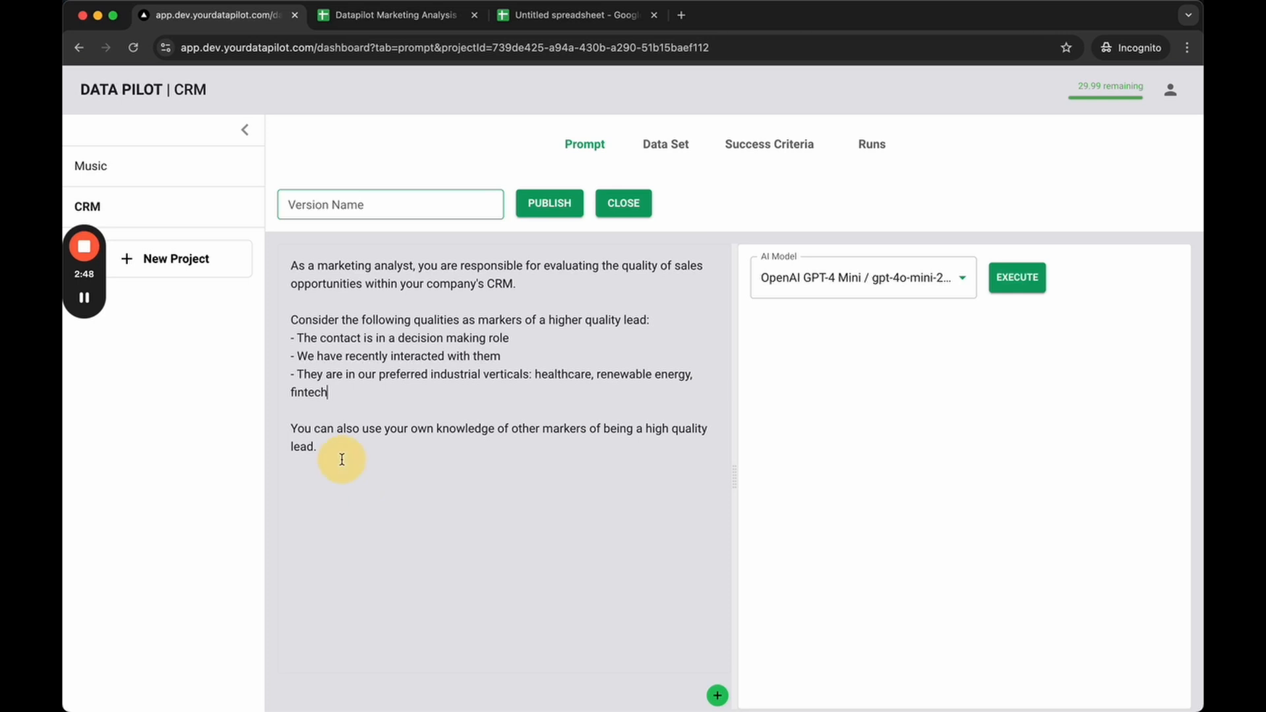
key("Return")
key("Return")
type("@")
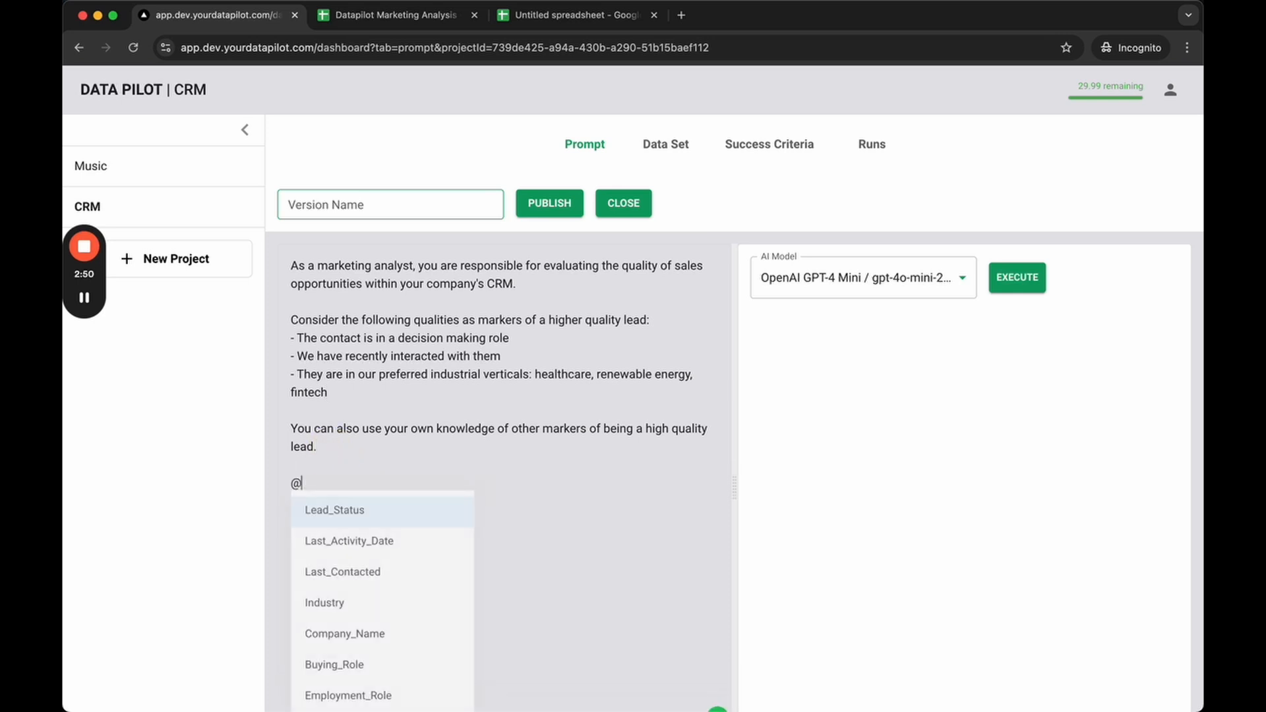
key("Return")
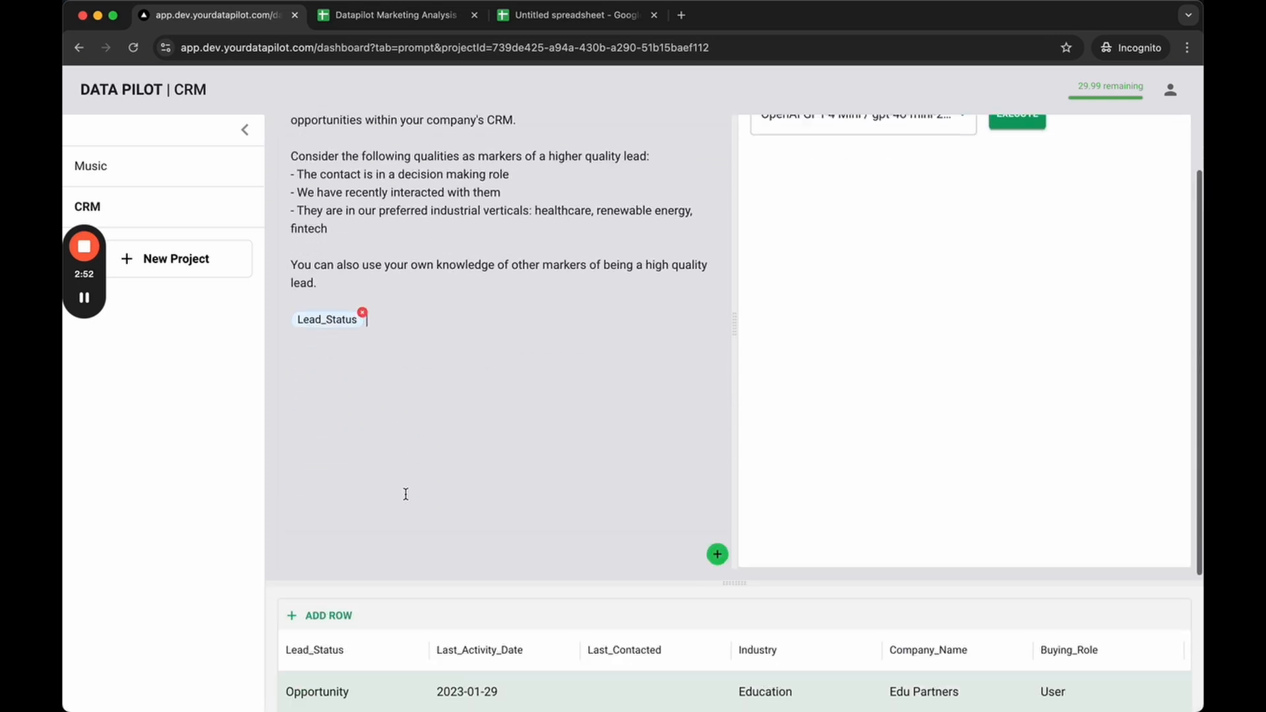
key("Return")
type("@")
key("Return")
Add the Last_Contacted and Industry column variables on new lines below Last_Activity_Date
key("Return")
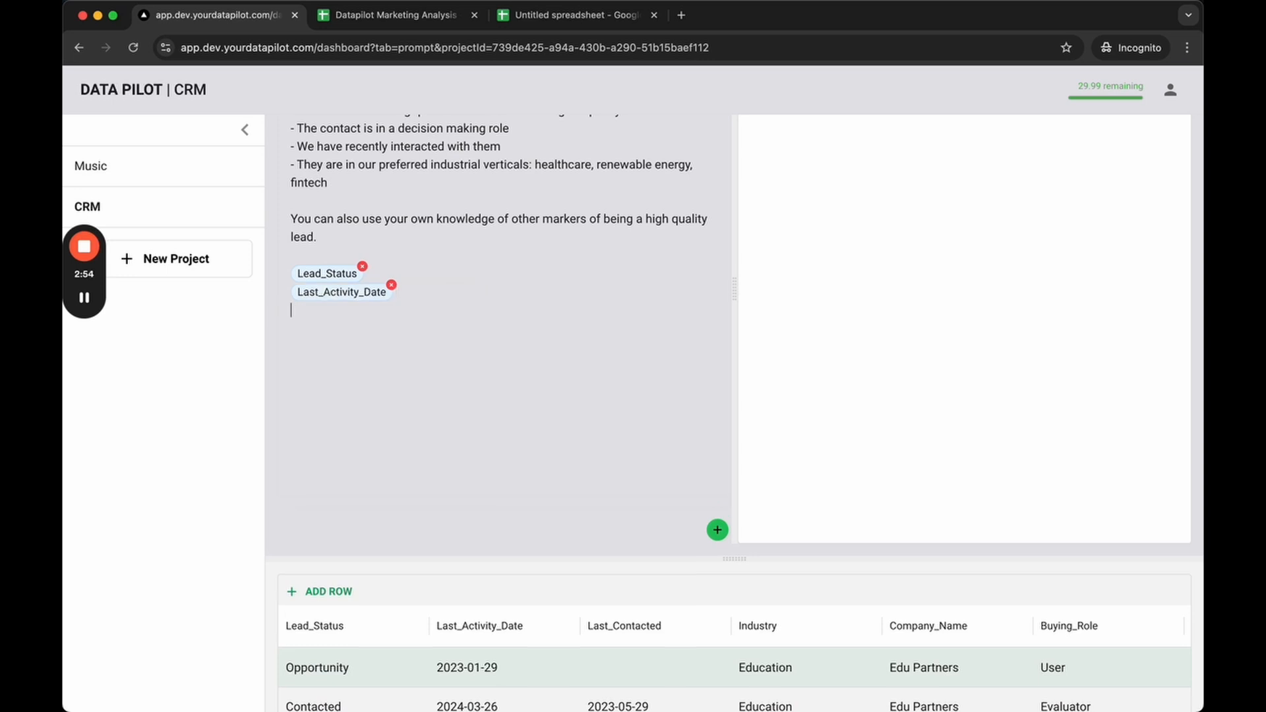
type("@")
key("Down")
key("Return")
key("Return")
type("@")
key("Down")
key("Down")
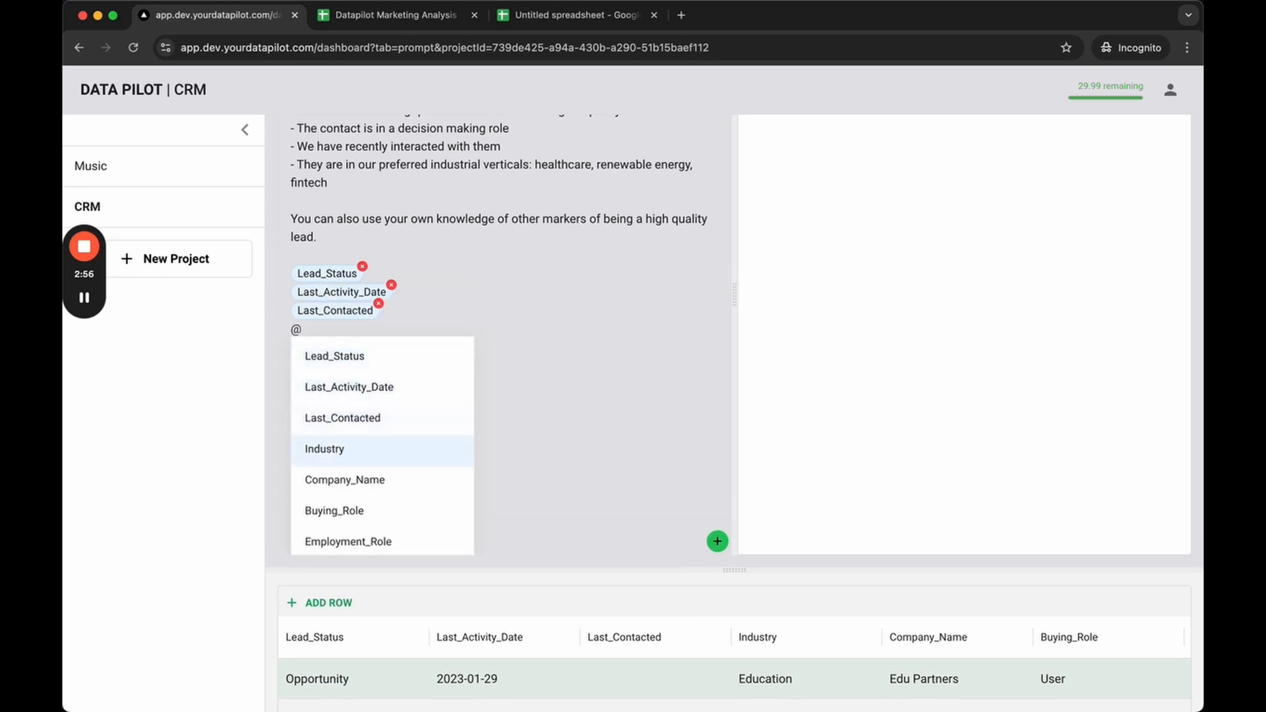
key("Return")
Add the Company_Name column variable on a new line below Industry
key("Return")
type("@")
key("Down")
key("Down")
key("Down")
key("Down")
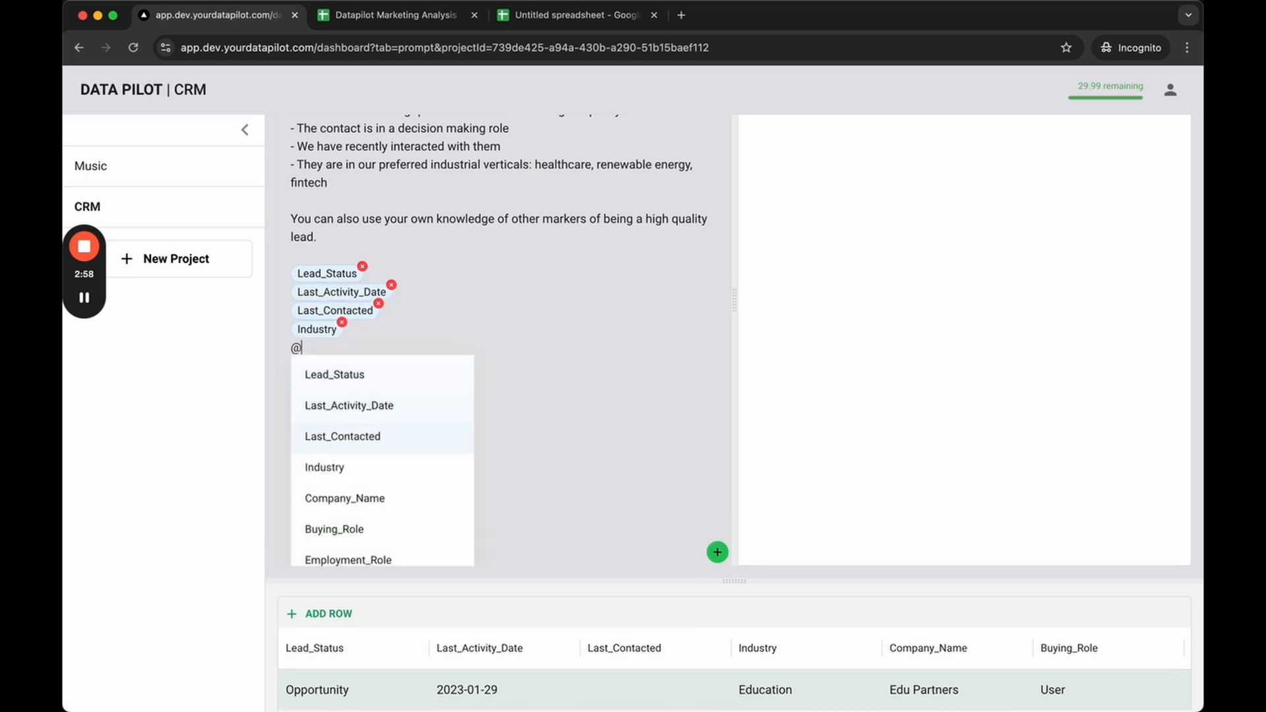
key("Return")
Add the Buying_Role column variable on a new line below Company_Name
key("Return")
type("@")
key("Down")
key("Down")
key("Down")
key("Down")
key("Down")
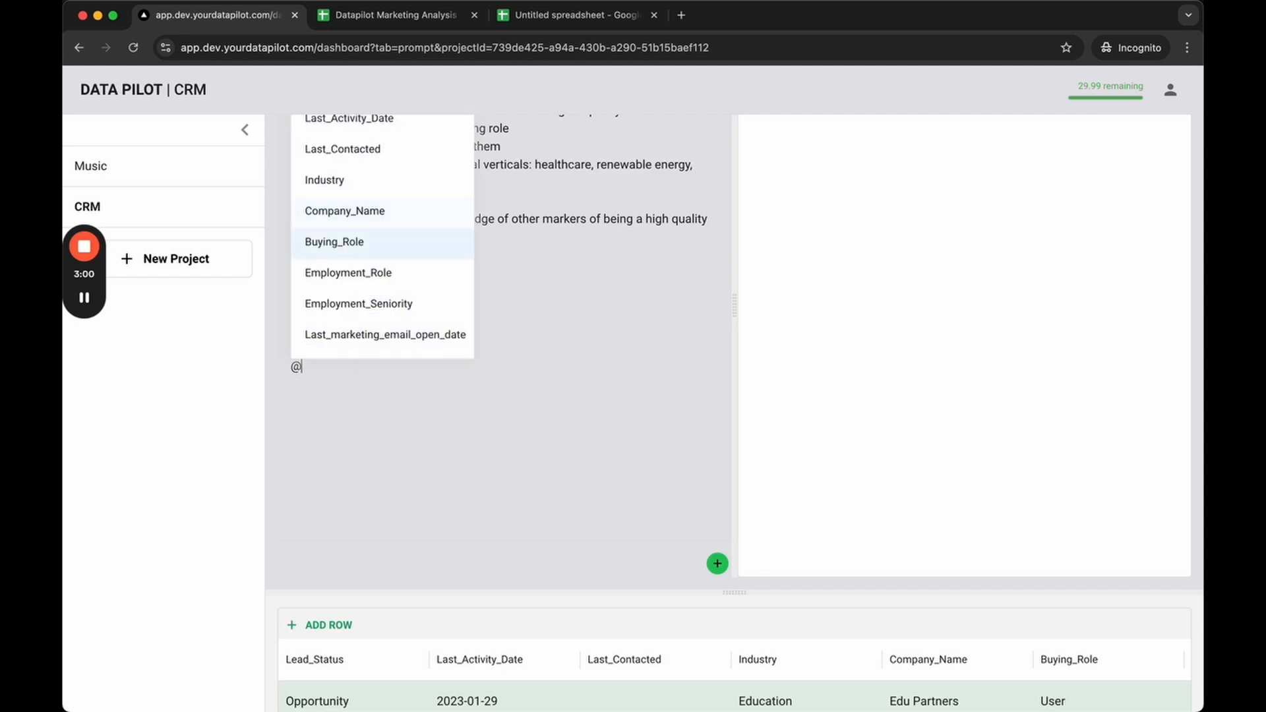
key("Down")
key("Up")
key("Escape")
key("BackSpace")
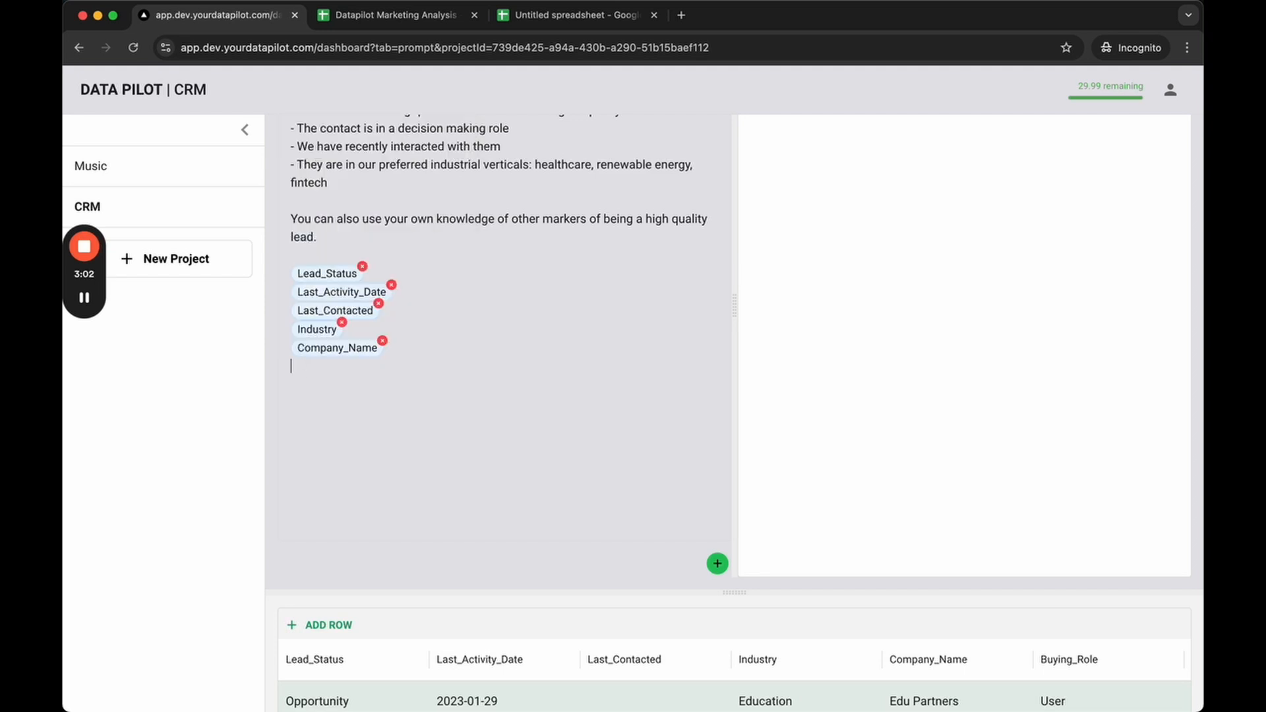
type("@")
key("Down")
key("Down")
key("Down")
key("Down")
key("Down")
key("Down")
key("Up")
key("Return")
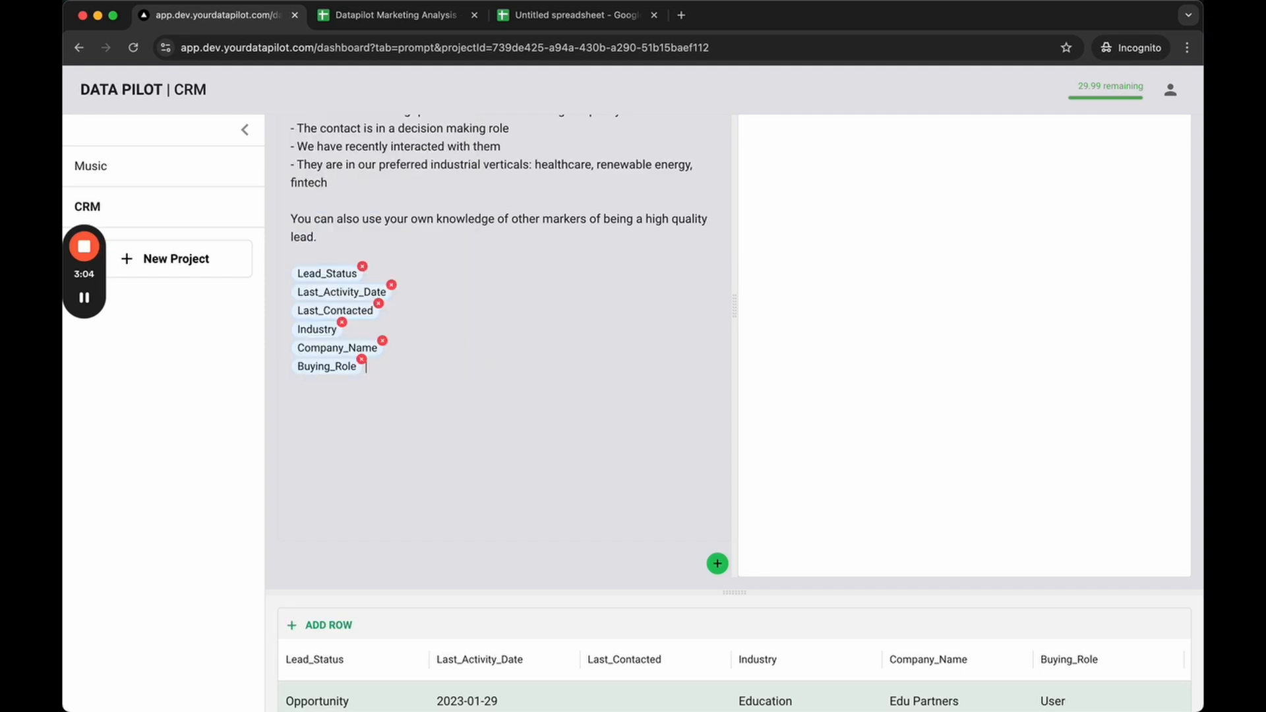
Add the Employment_Role column variable on a new line below Buying_Role
type("@")
key("Down")
key("Down")
key("Down")
key("Down")
key("Down")
key("Down")
key("Up")
key("Return")
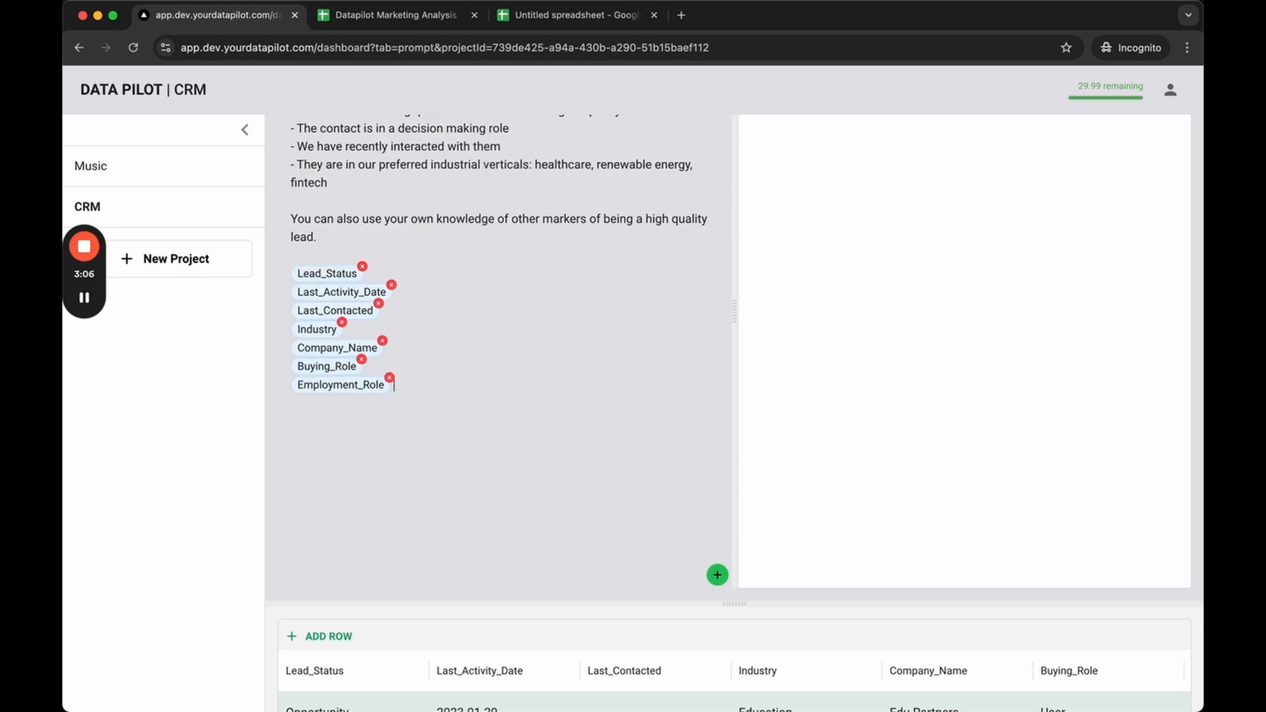
Add the Employment_Seniority column variable on a new line below Employment_Role
type("@")
key("Down")
key("Down")
key("Down")
key("Down")
key("Down")
key("Down")
key("Down")
key("Return")
Add the Last_marketing_email_open_date column variable on a new line below Employment_Seniority
type("@")
key("Down")
key("Down")
key("Down")
key("Down")
key("Down")
key("Down")
key("Down")
key("Down")
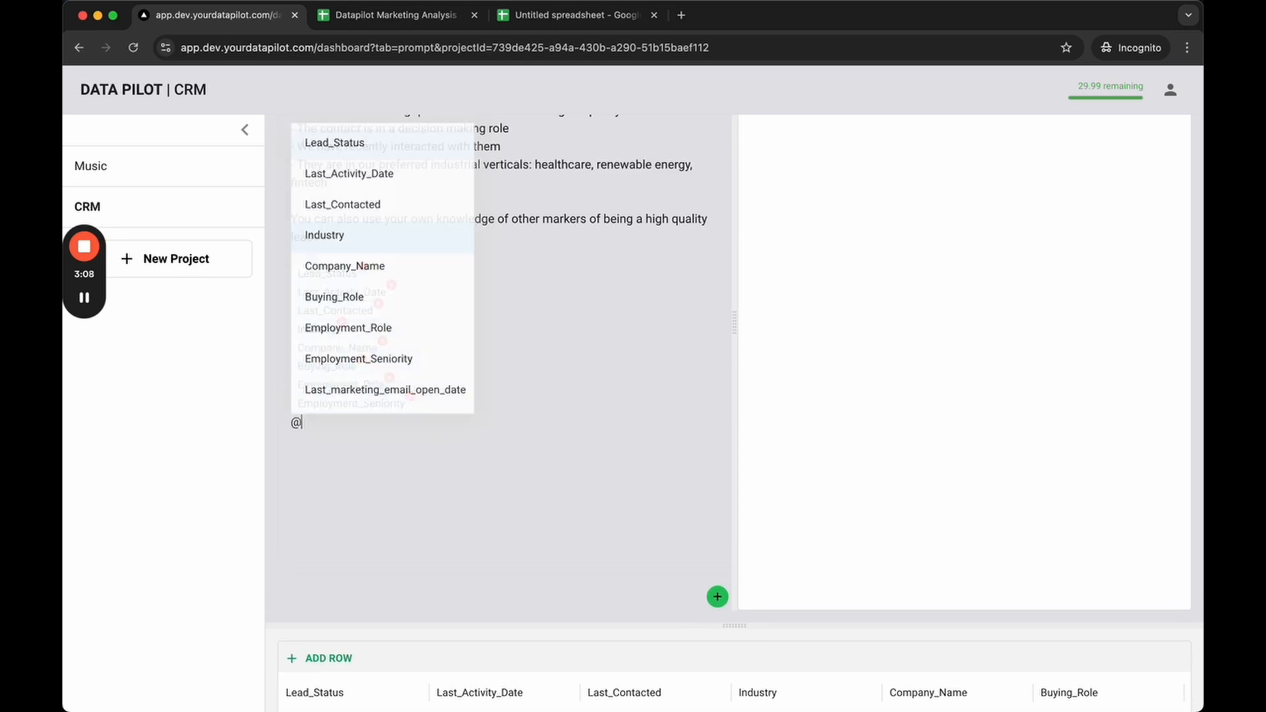
key("Return")
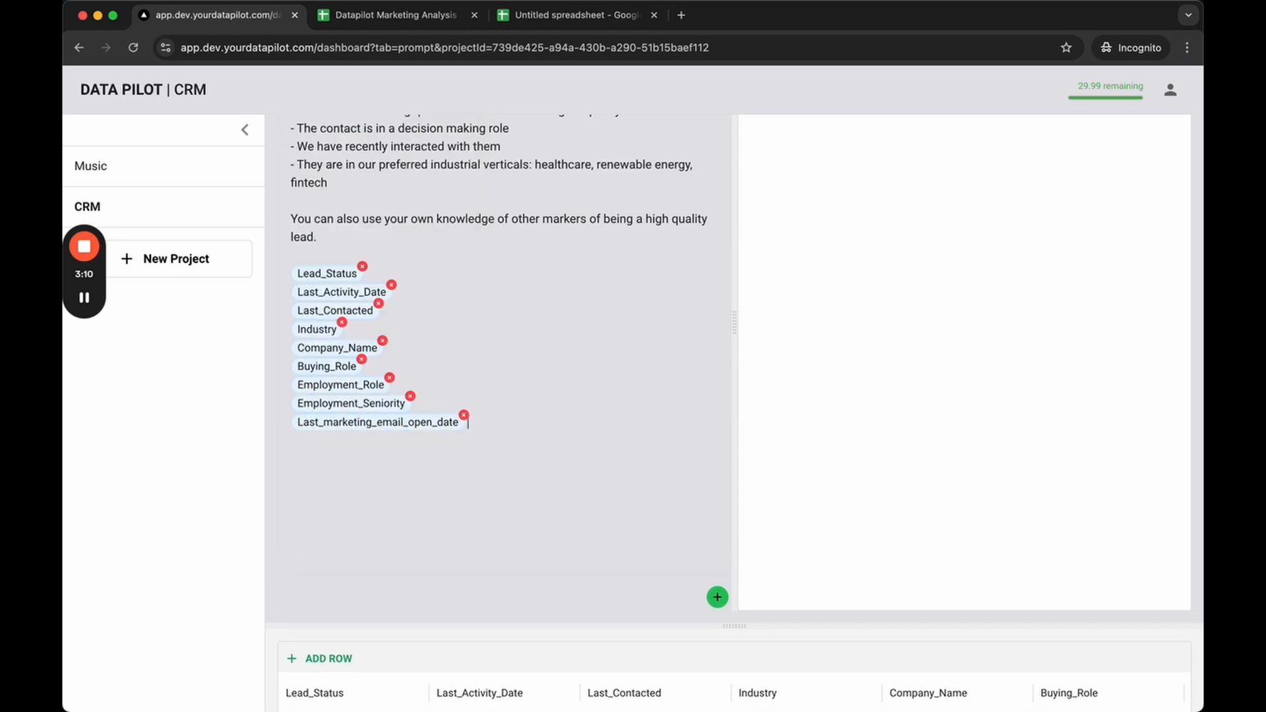
Insert the line "For the following lead's characteristics:" directly above the list of column variables, without a blank line between them
key("super+Tab")
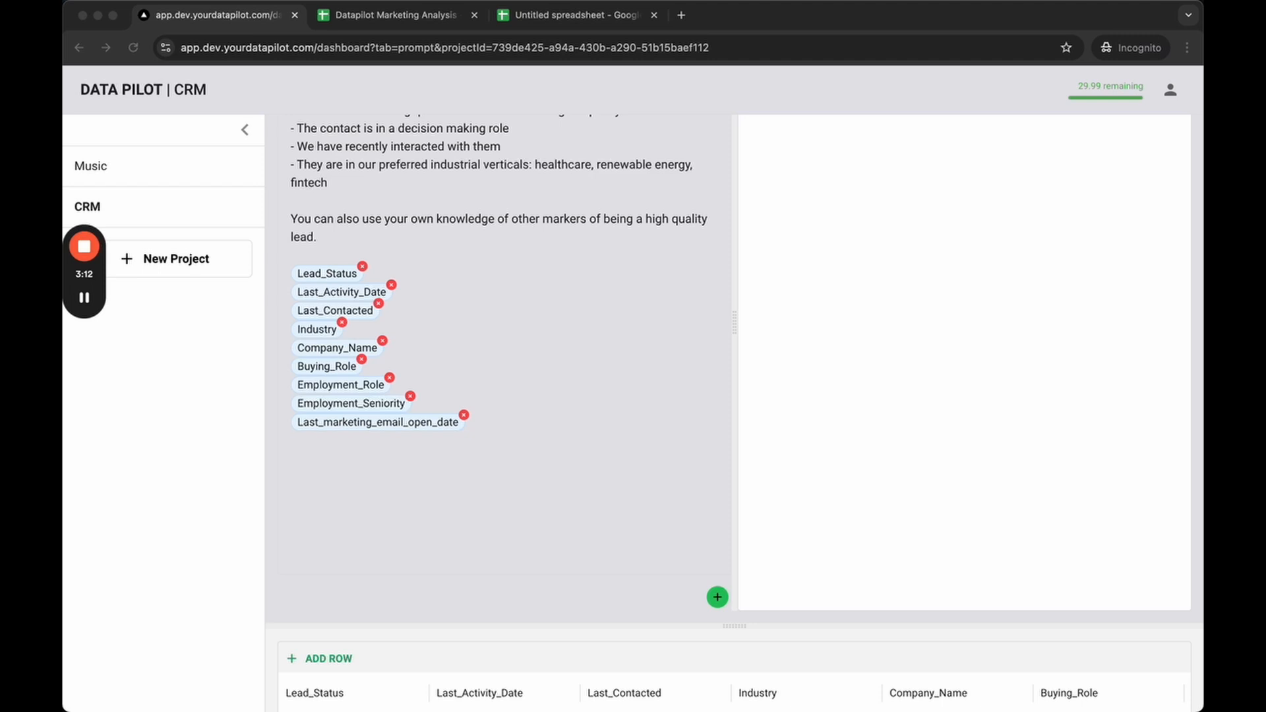
left_click(352, 254)
type("For the following lead's characteristics:")
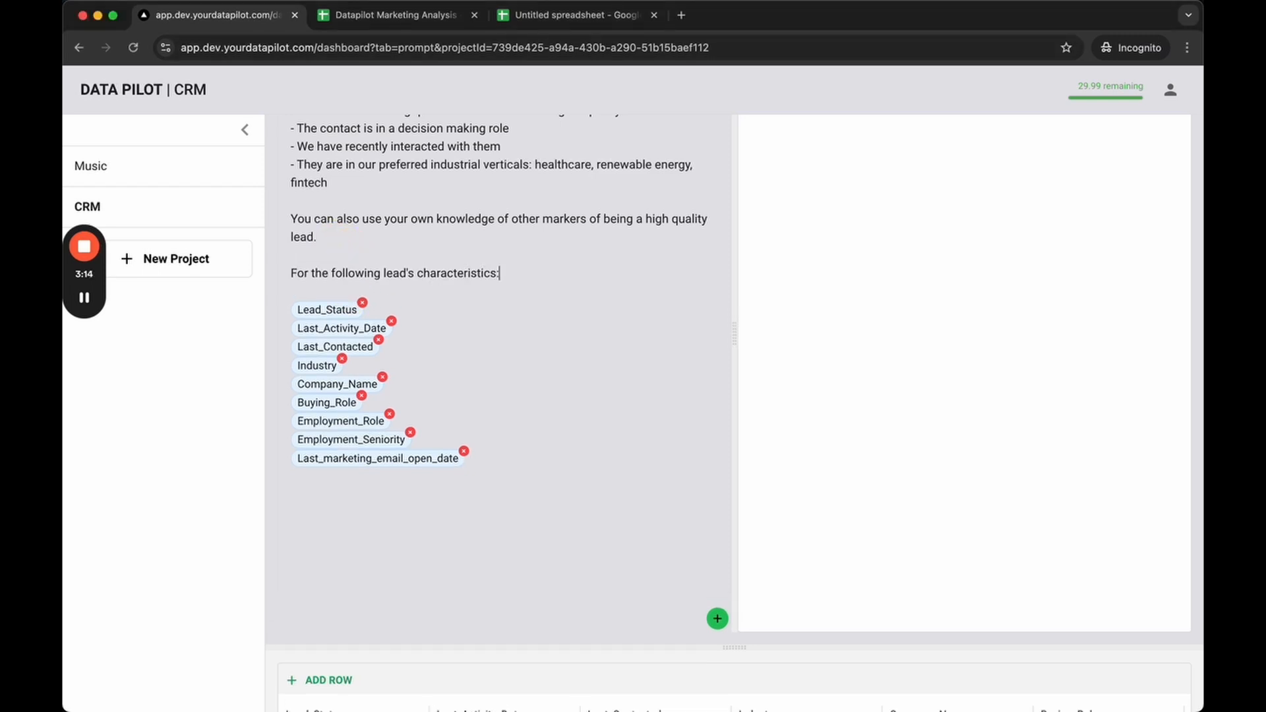
key("BackSpace")
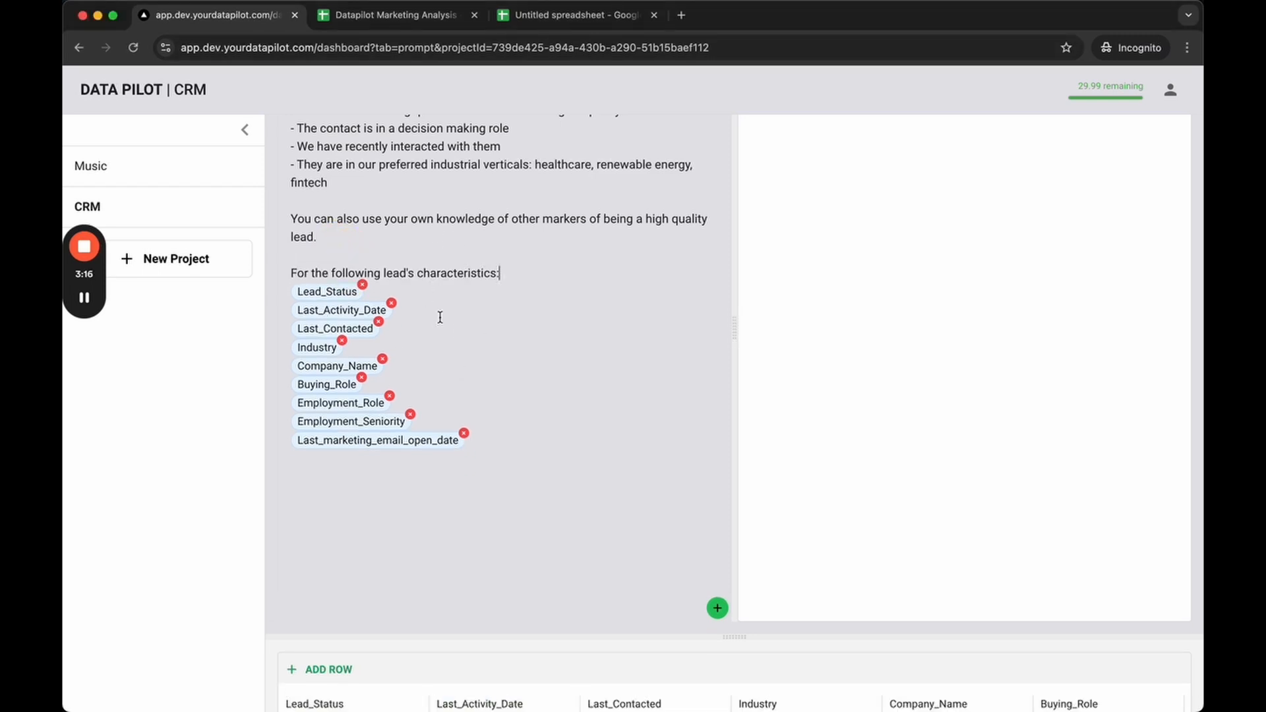
Below the variables, after a blank line, add "Provide your lead quality rating from a scale from 1 - 10, and provide a justification."
scroll(444, 479, "up", 3)
key("super+Tab")
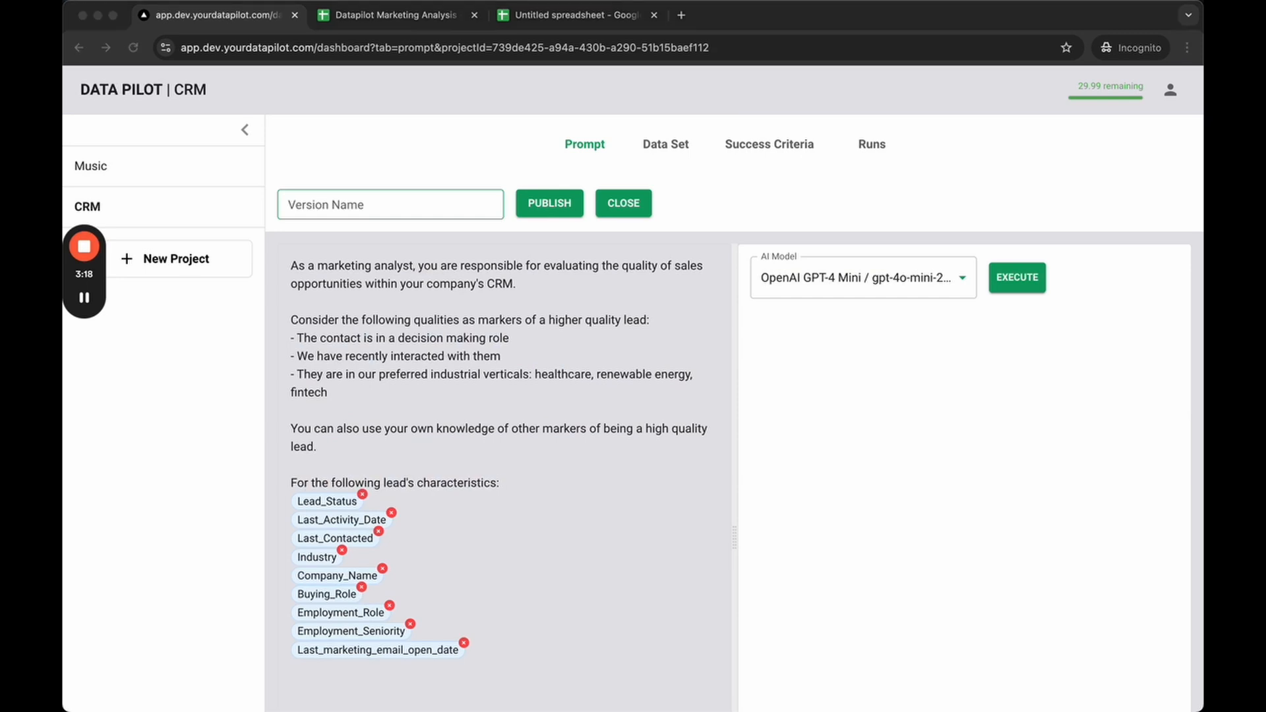
scroll(511, 580, "down", 5)
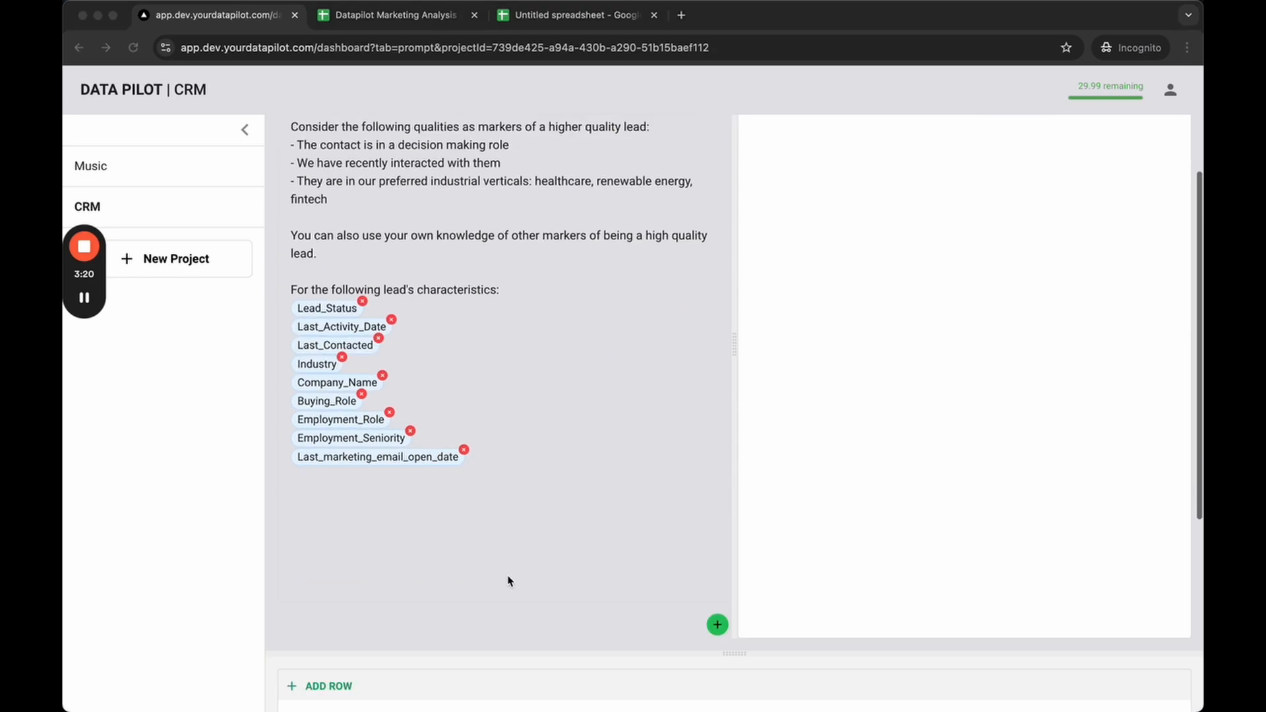
left_click(525, 452)
left_click(493, 408)
key("Return")
key("Return")
type("Provide your lead quality rating from a scale from 1 - 10, and provide a justification.")
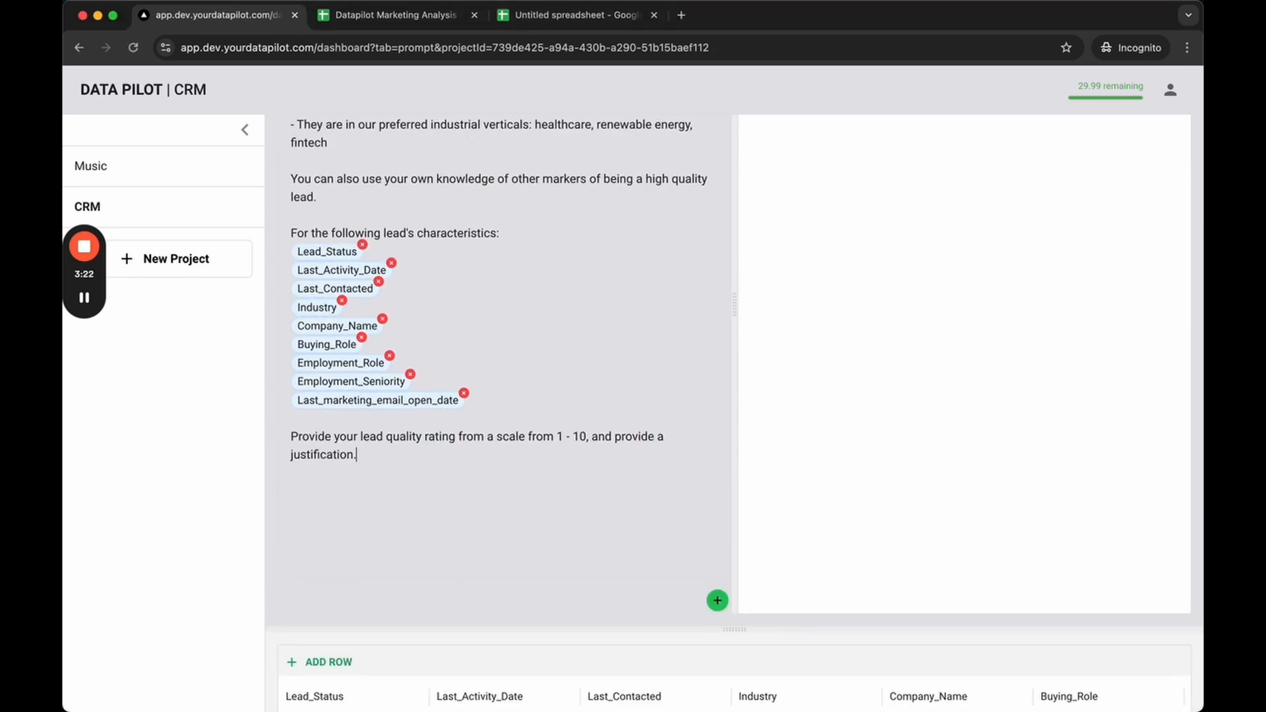
Execute the prompt with the OpenAI GPT-4 Mini model and read through the generated rating and justification
scroll(639, 516, "up", 4)
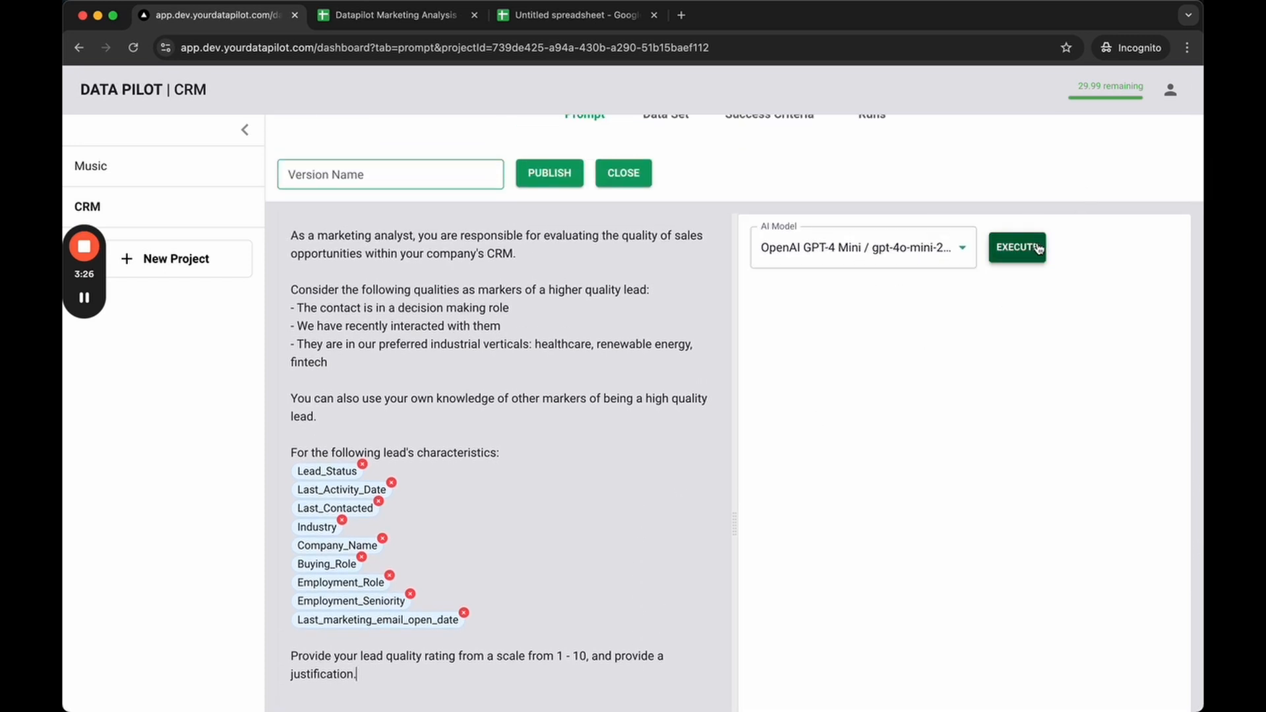
left_click(1018, 261)
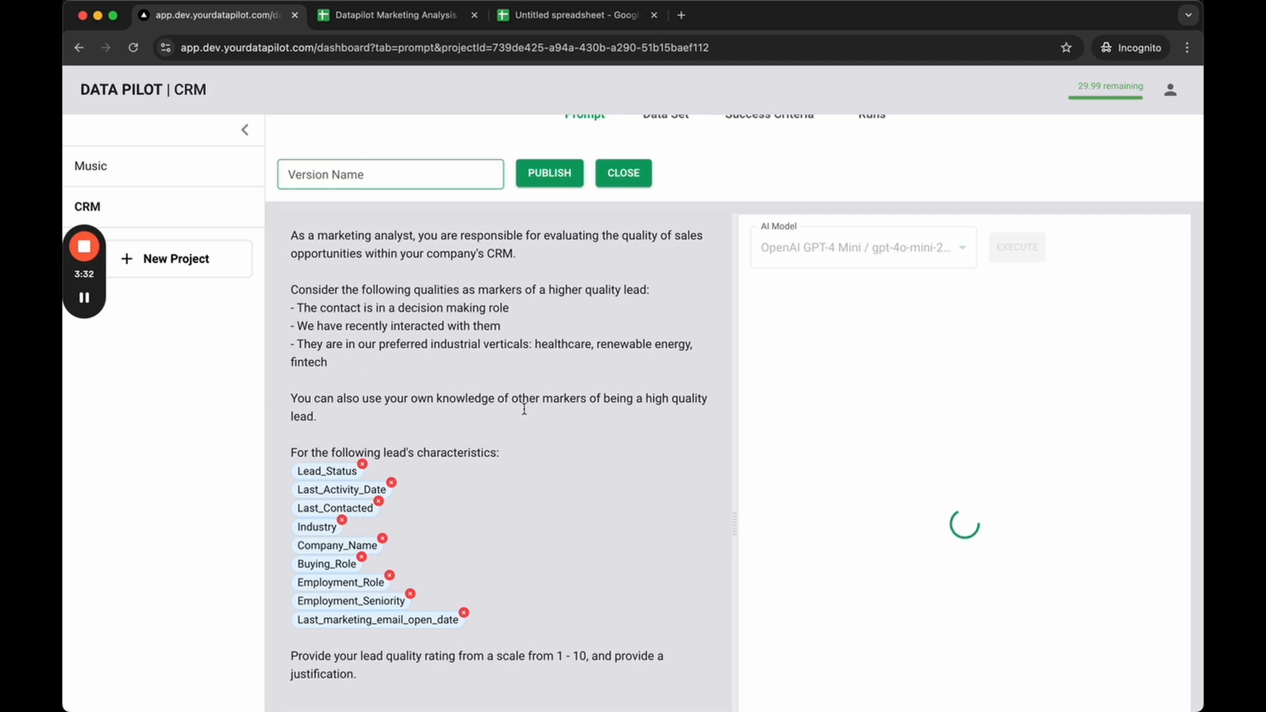
scroll(524, 412, "down", 3)
scroll(524, 412, "up", 3)
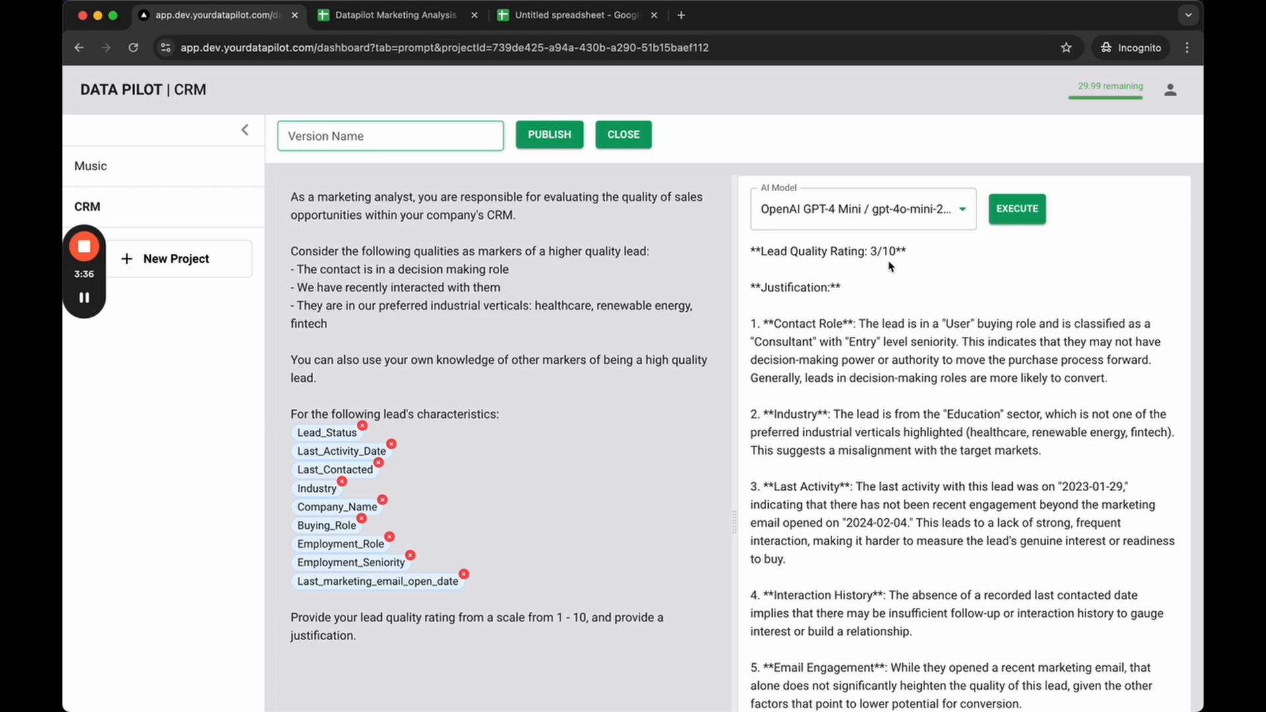
scroll(545, 454, "down", 5)
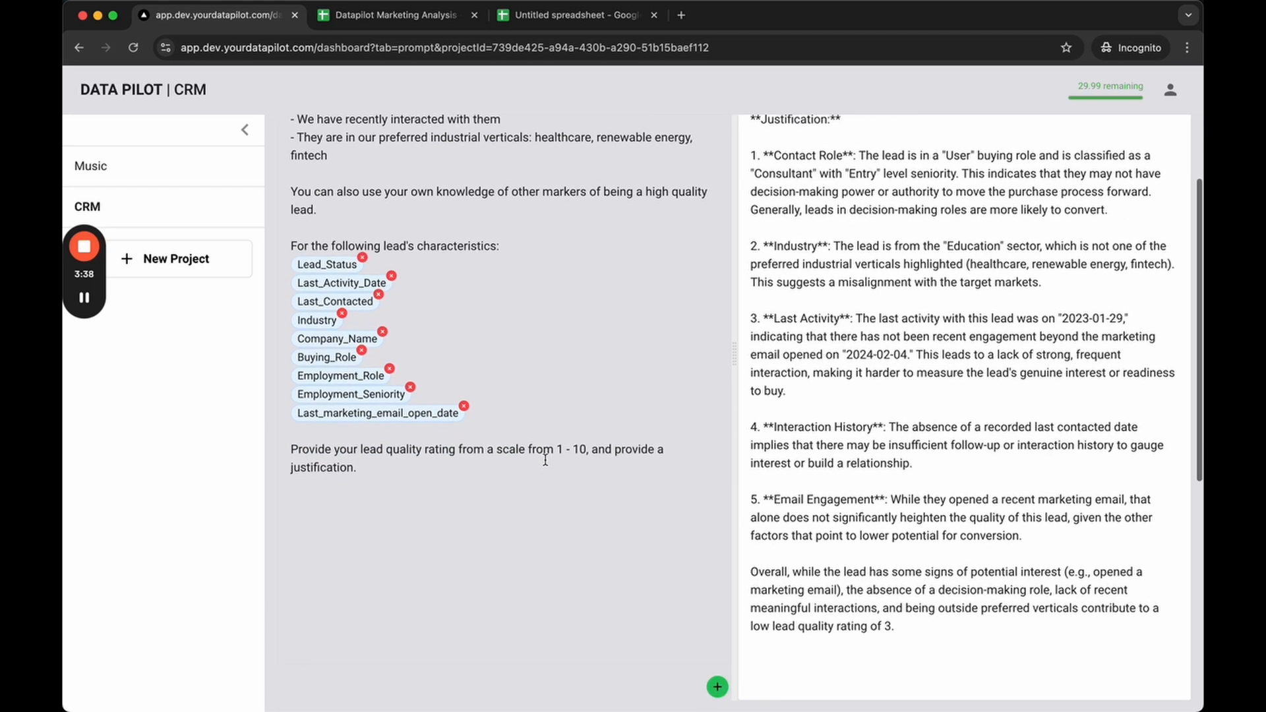
Append JSON output instructions to the prompt with the attributes lead_quality_score and quality_justification
left_click(717, 586)
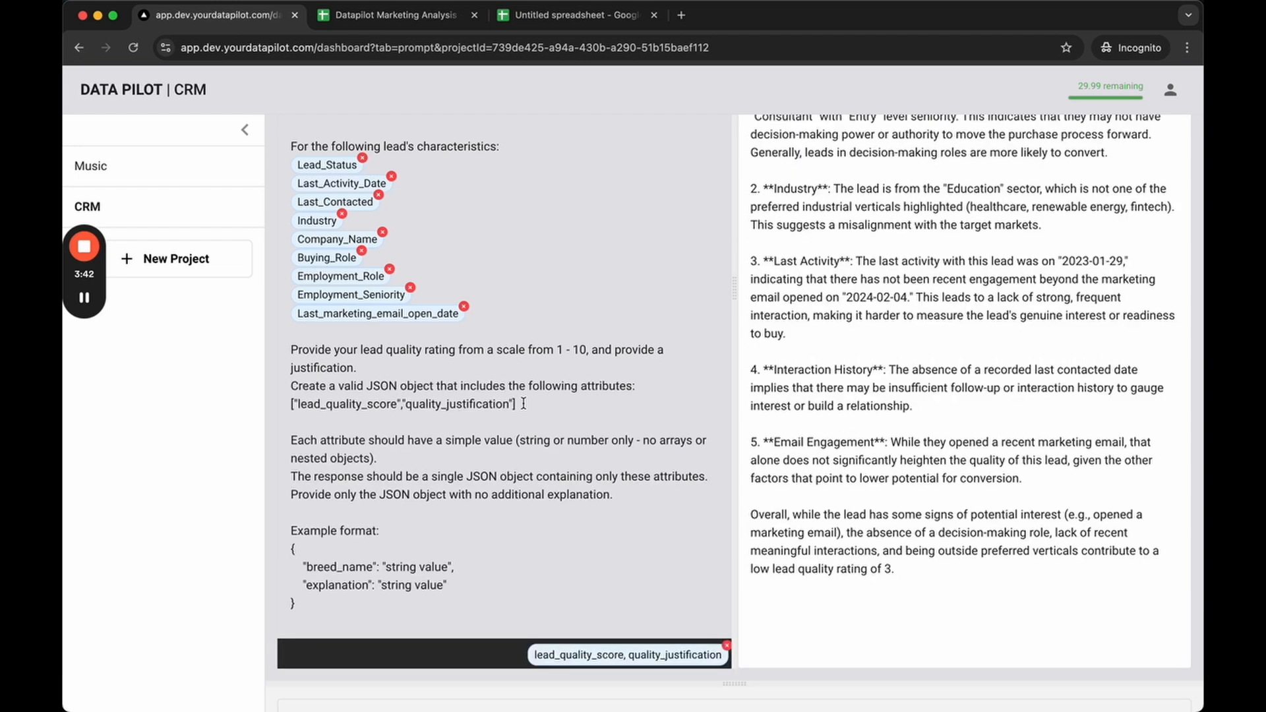
double_click(300, 407)
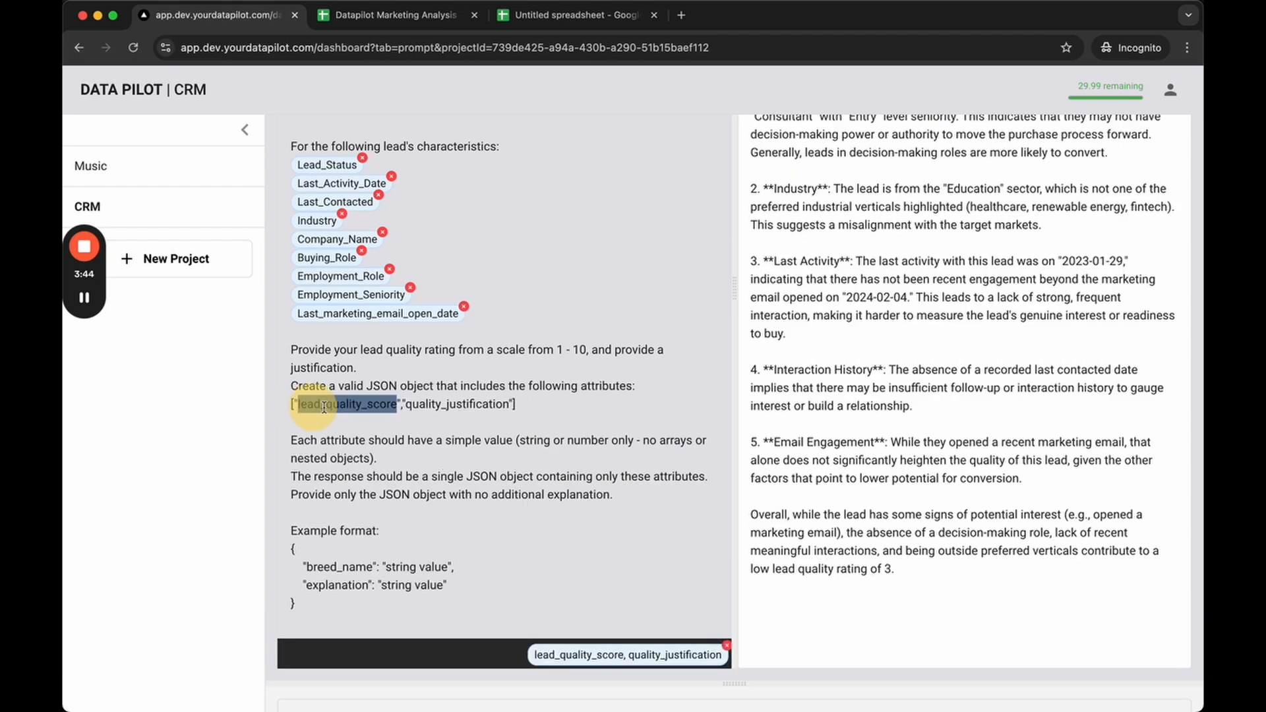
double_click(457, 407)
left_click(519, 436)
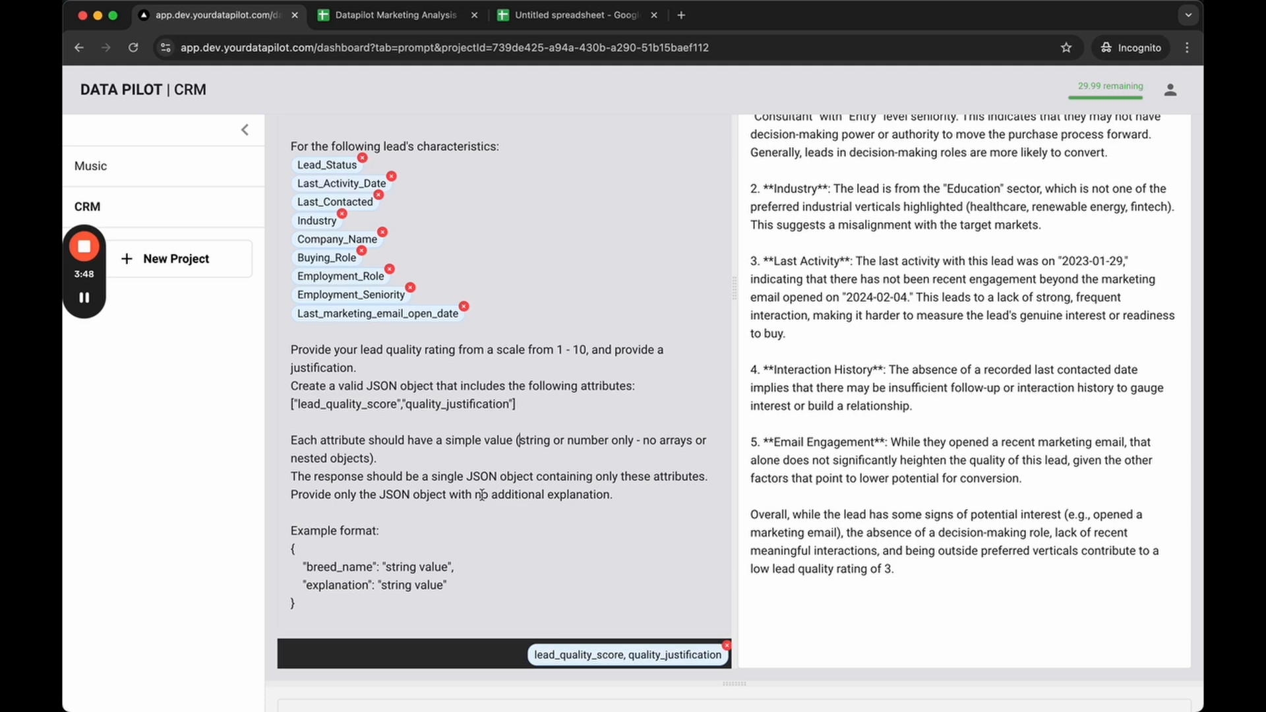
Execute the prompt again with the JSON output attributes included
scroll(481, 494, "up", 3)
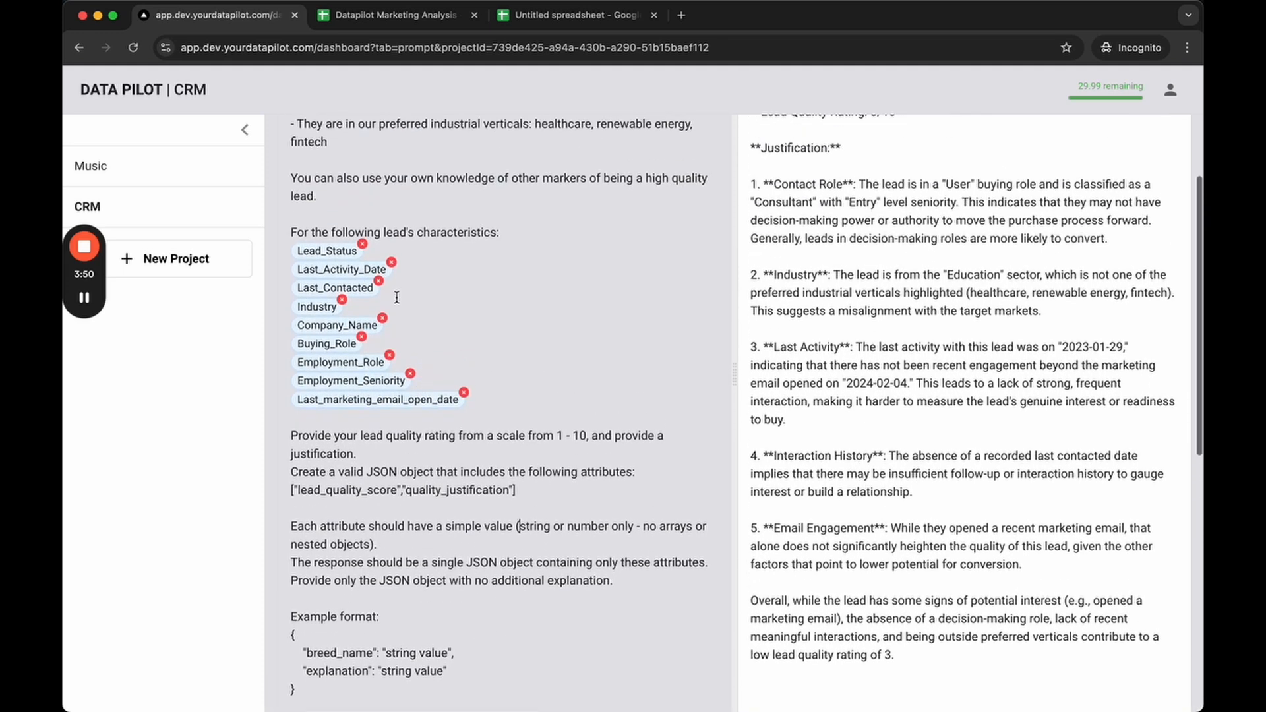
scroll(622, 503, "down", 5)
scroll(789, 334, "up", 7)
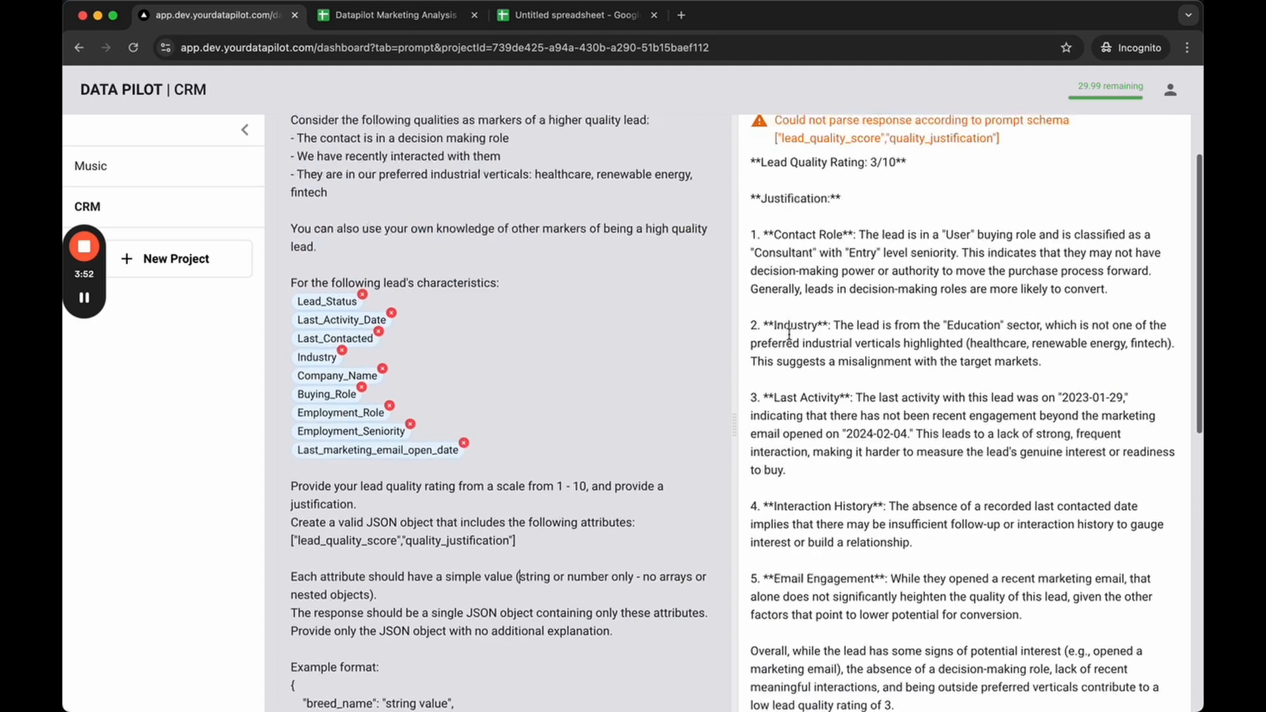
scroll(857, 296, "up", 1)
scroll(1048, 140, "up", 4)
left_click(1006, 258)
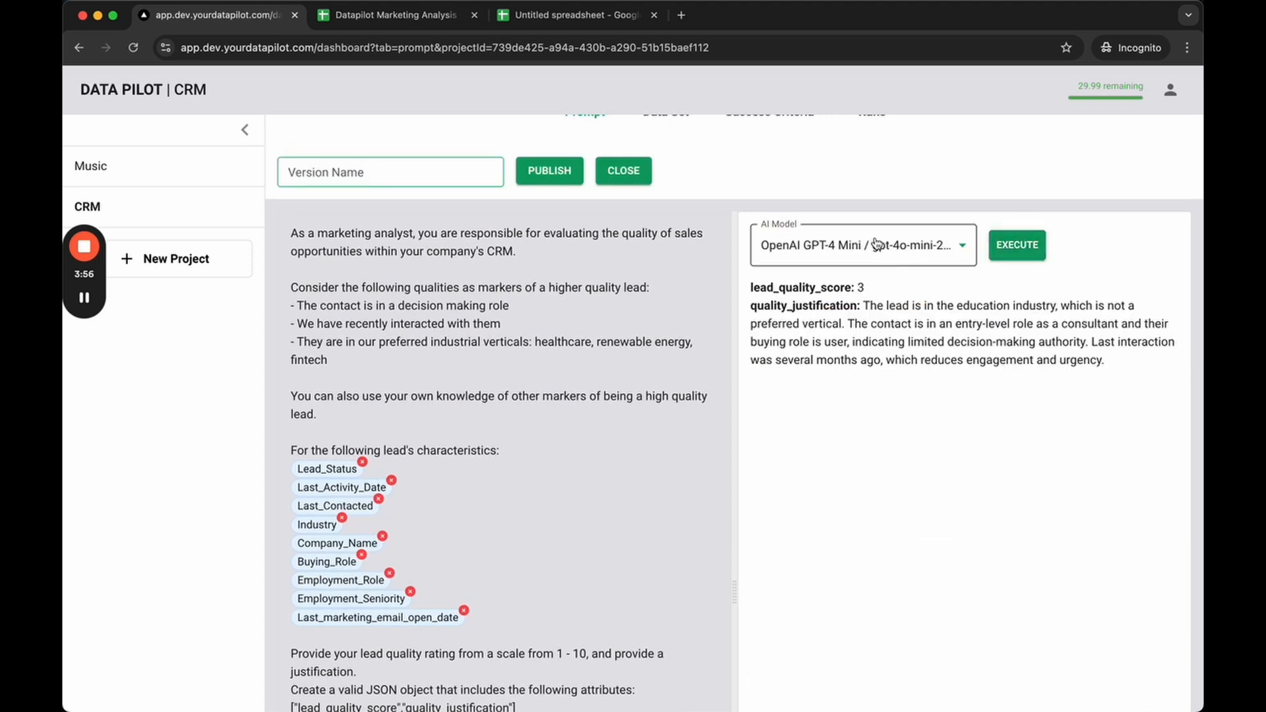
Examine the lead_quality_score and quality_justification values in the response against the prompt's instructions
double_click(775, 292)
double_click(806, 307)
left_click(849, 326)
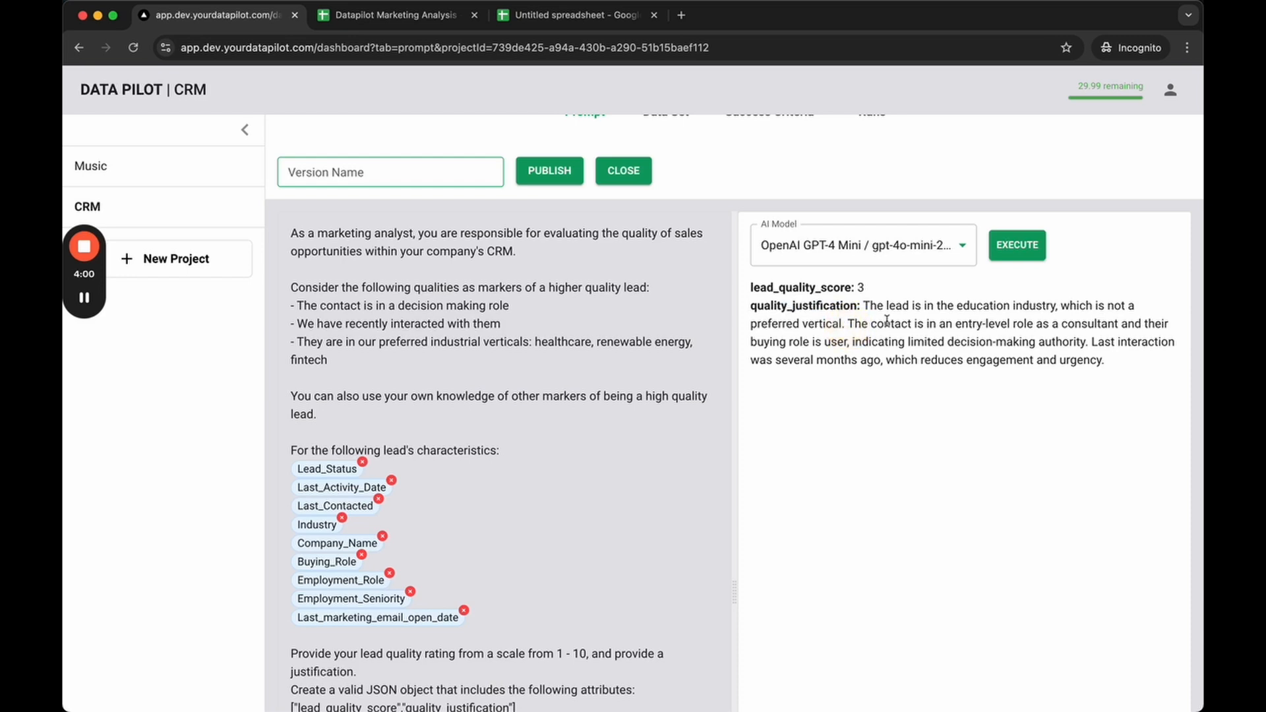
double_click(803, 291)
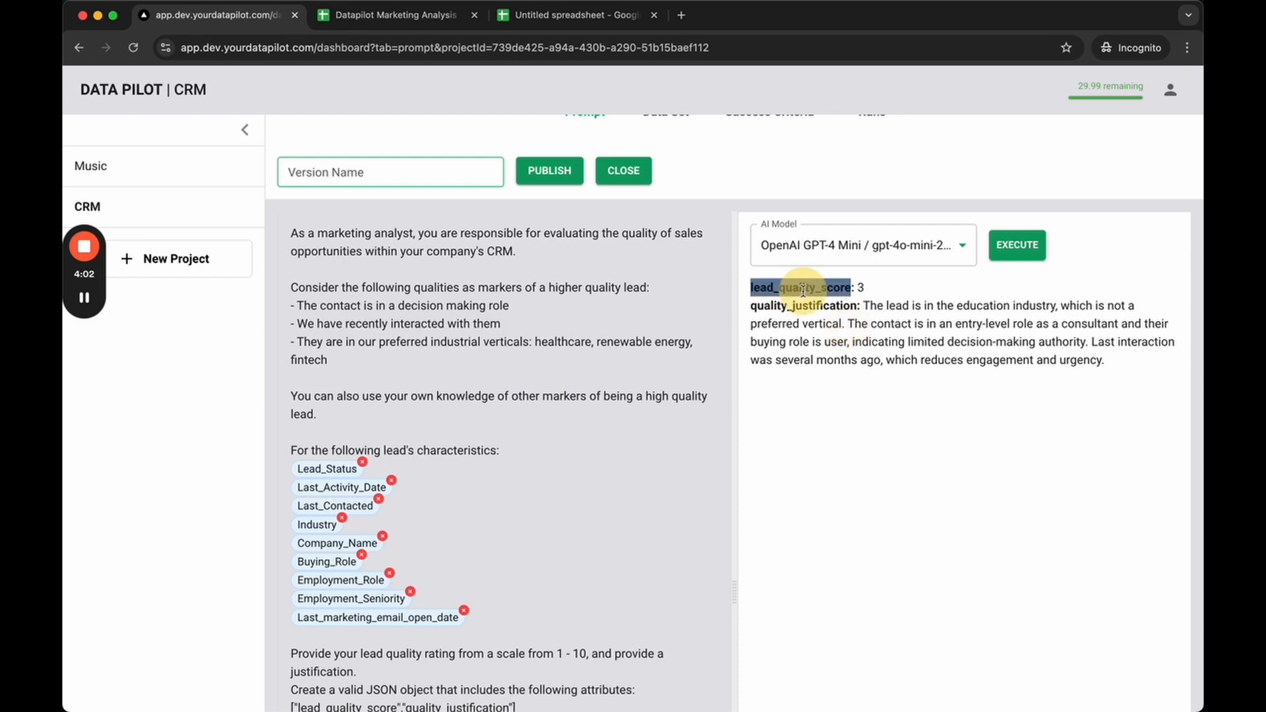
left_click(812, 334)
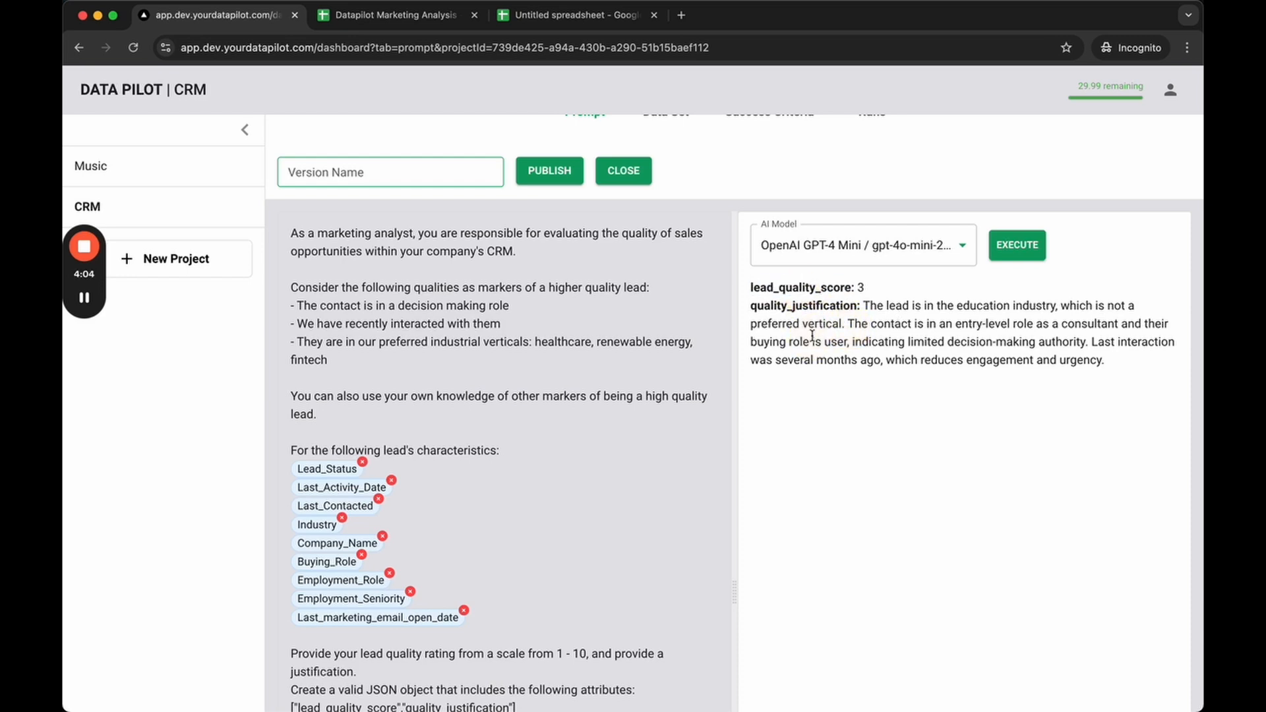
scroll(812, 335, "up", 1)
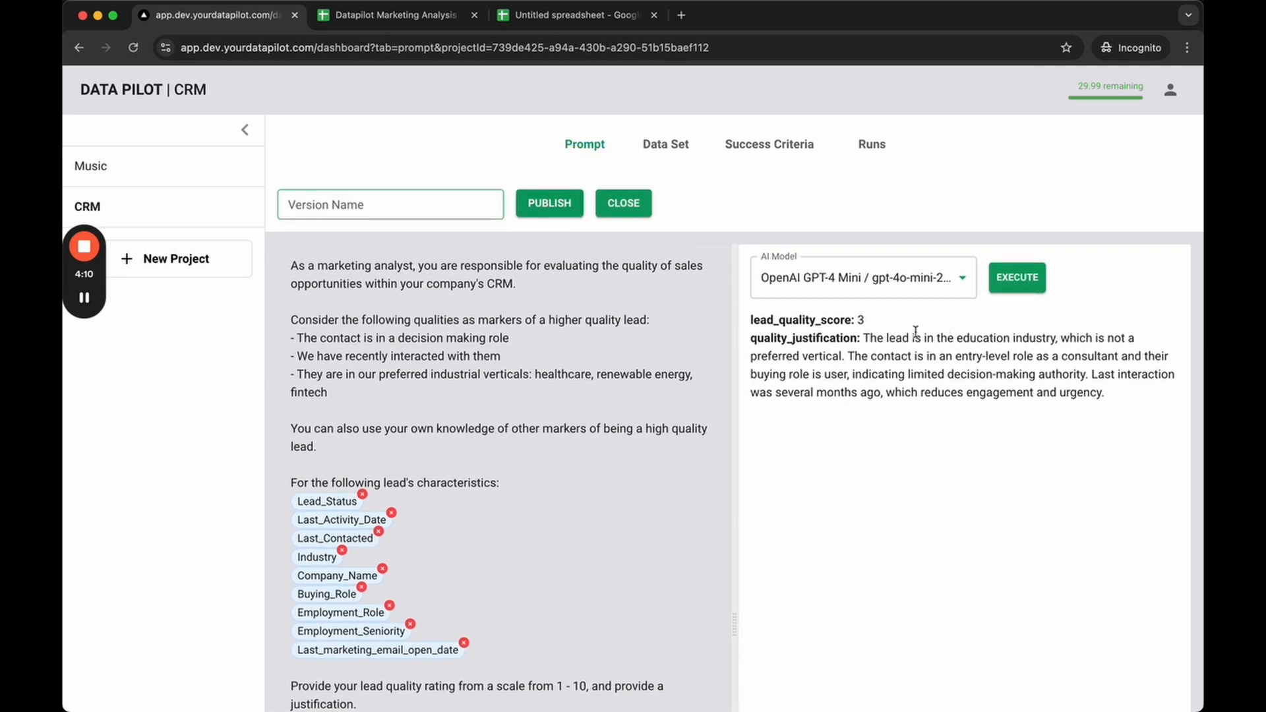
left_click_drag(864, 337, 1095, 395)
left_click(1084, 418)
scroll(864, 387, "down", 10)
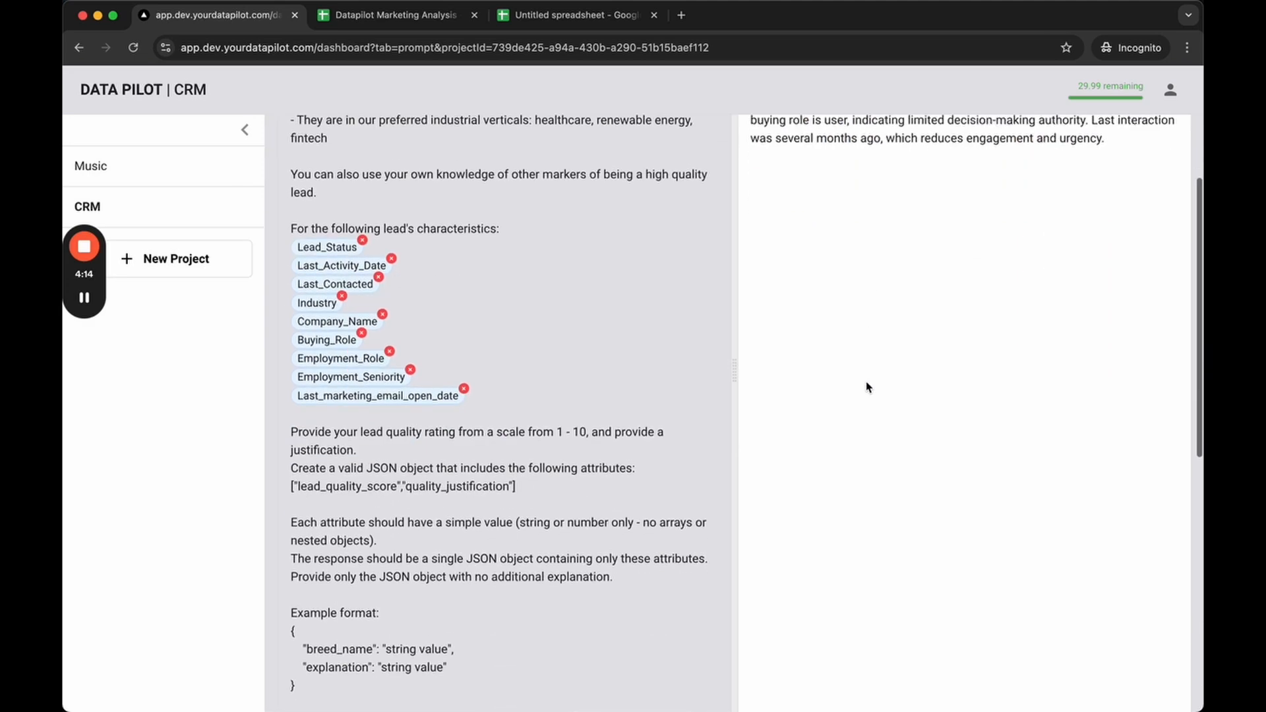
scroll(798, 422, "up", 10)
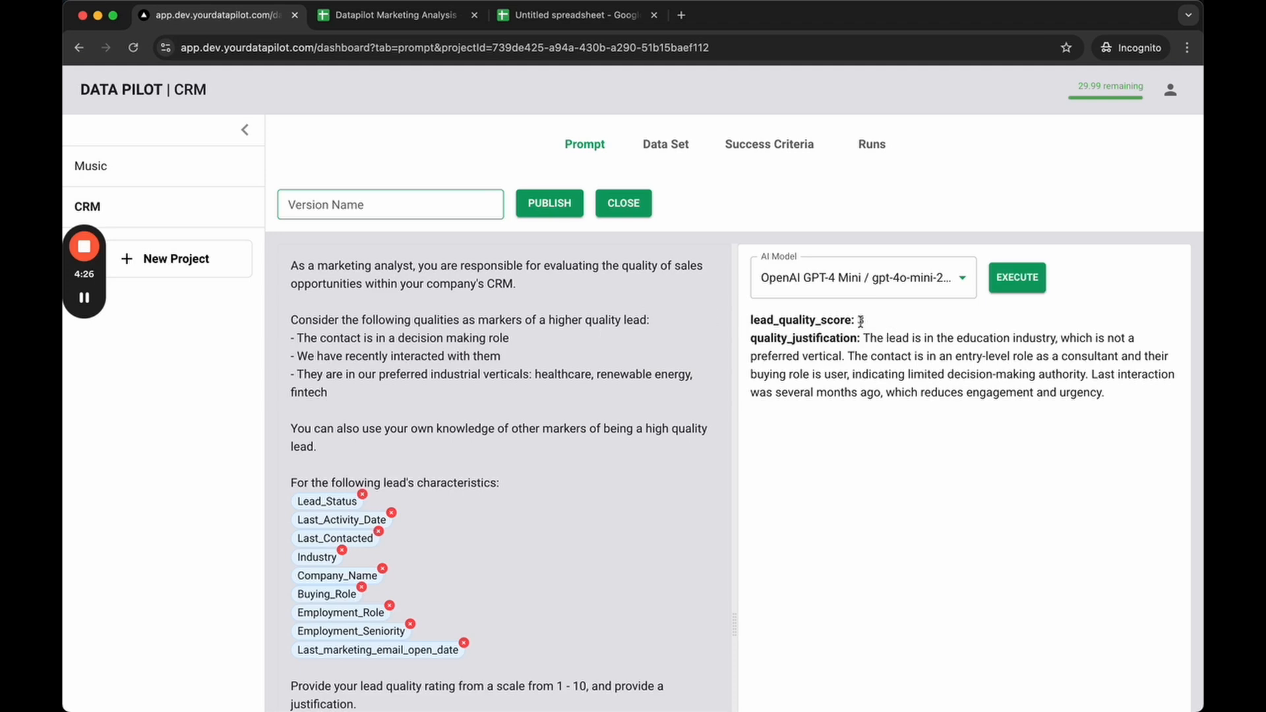
Publish the prompt and start a new run using prompt version v.2 and the OpenAI GPT-4 Mini model
left_click(551, 206)
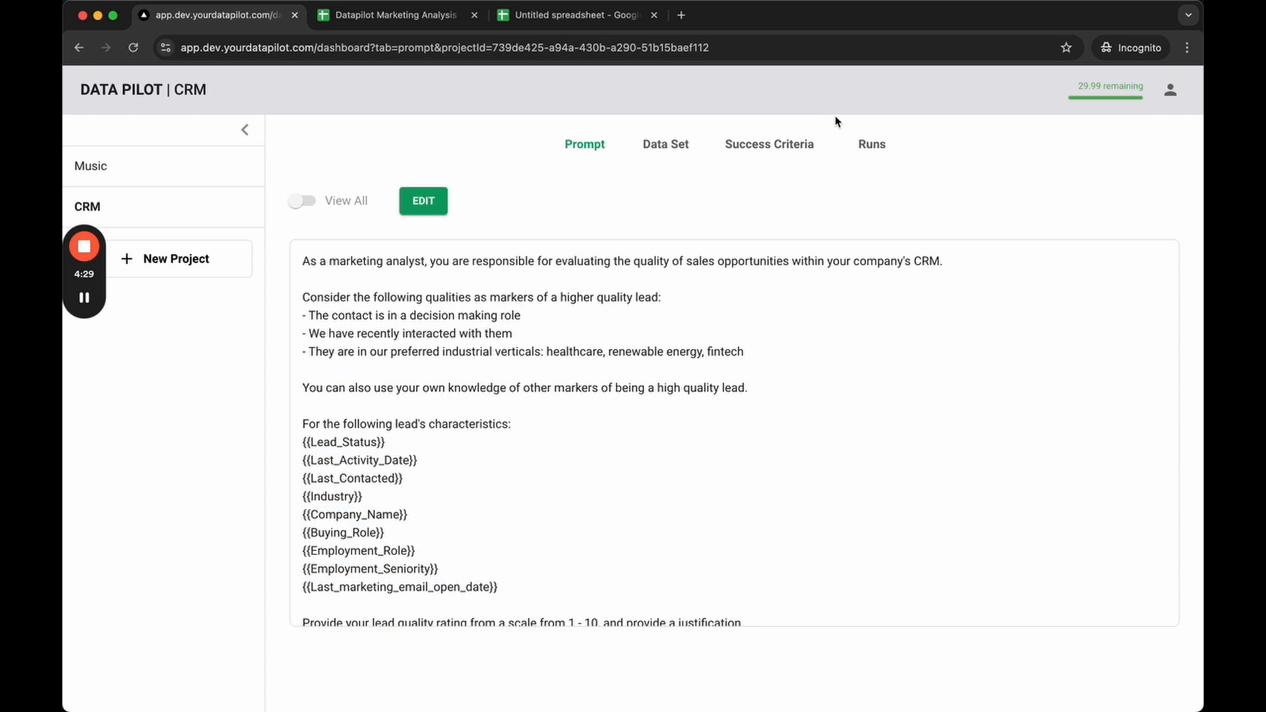
left_click(871, 143)
left_click(1144, 201)
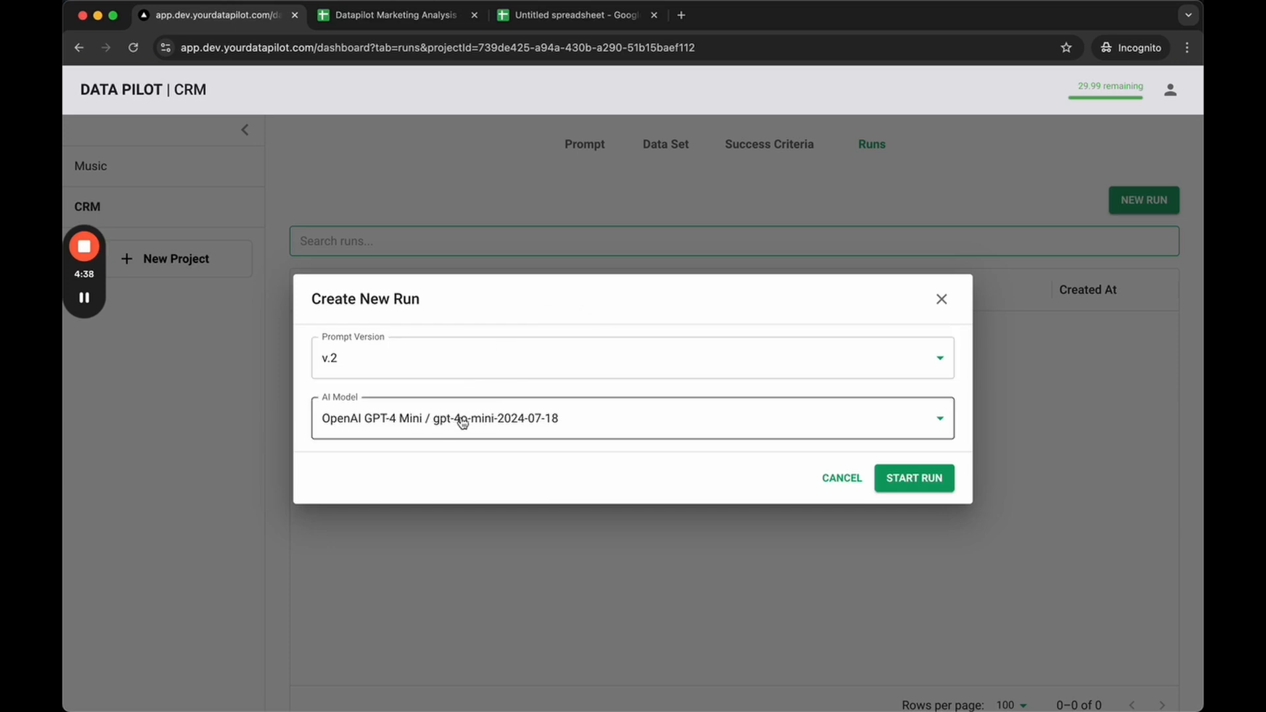
left_click(485, 419)
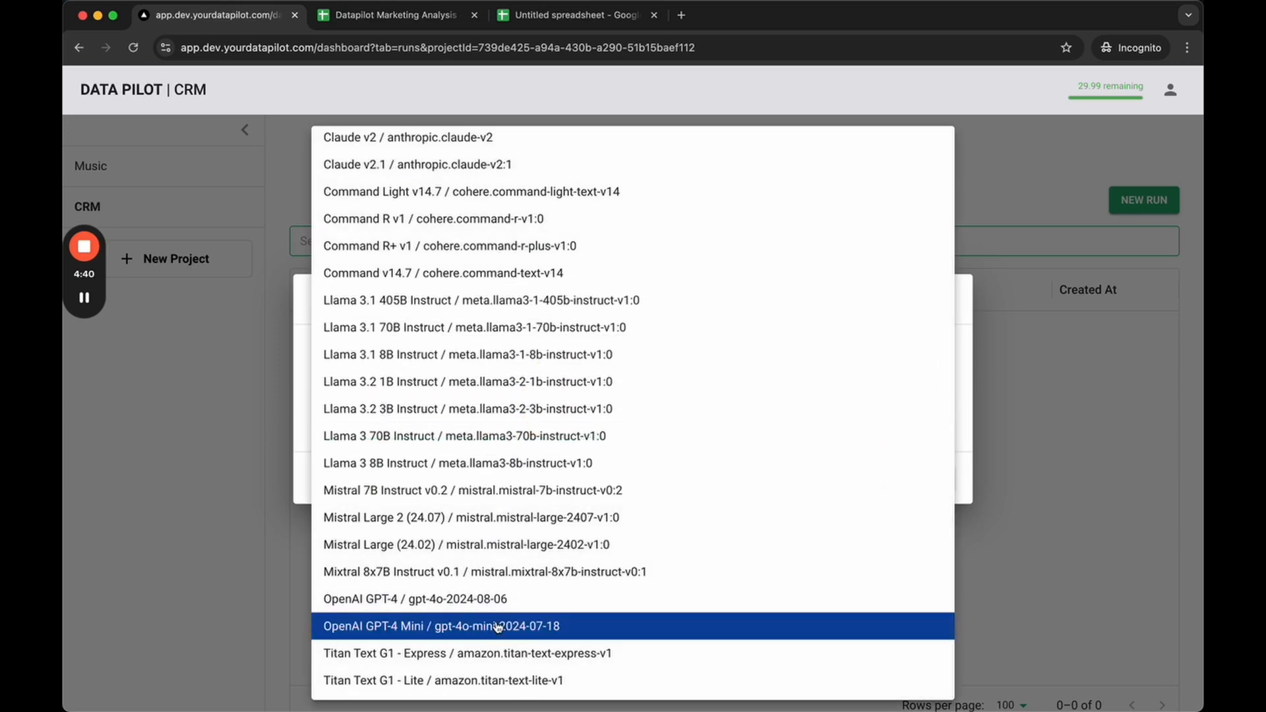
left_click(498, 626)
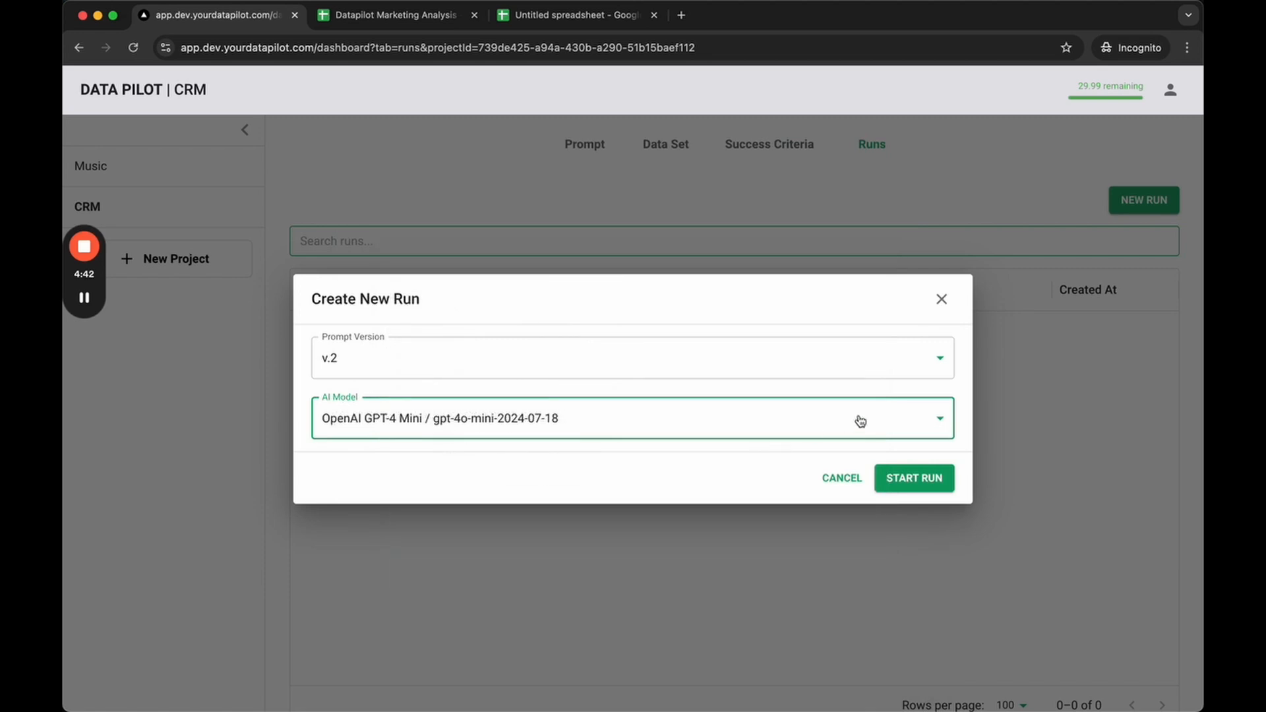
left_click(925, 483)
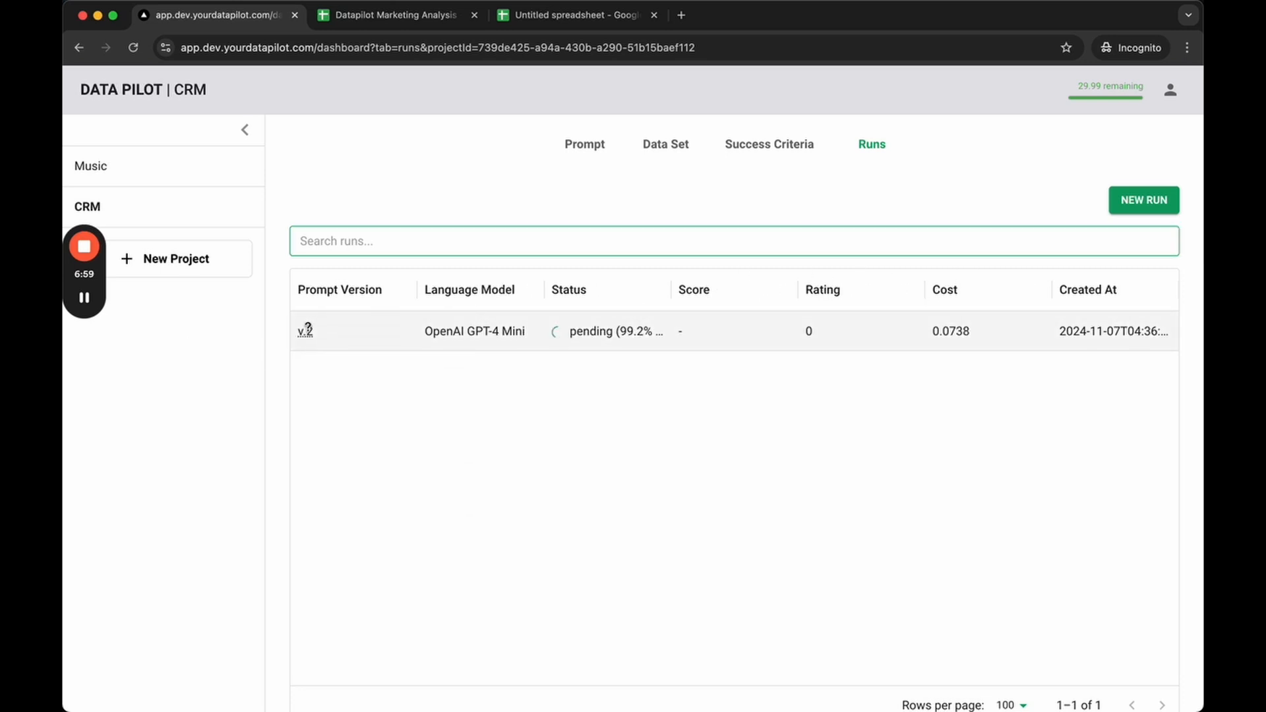
Open the v.2 run to view its results for the data set rows
mouse_move(308, 334)
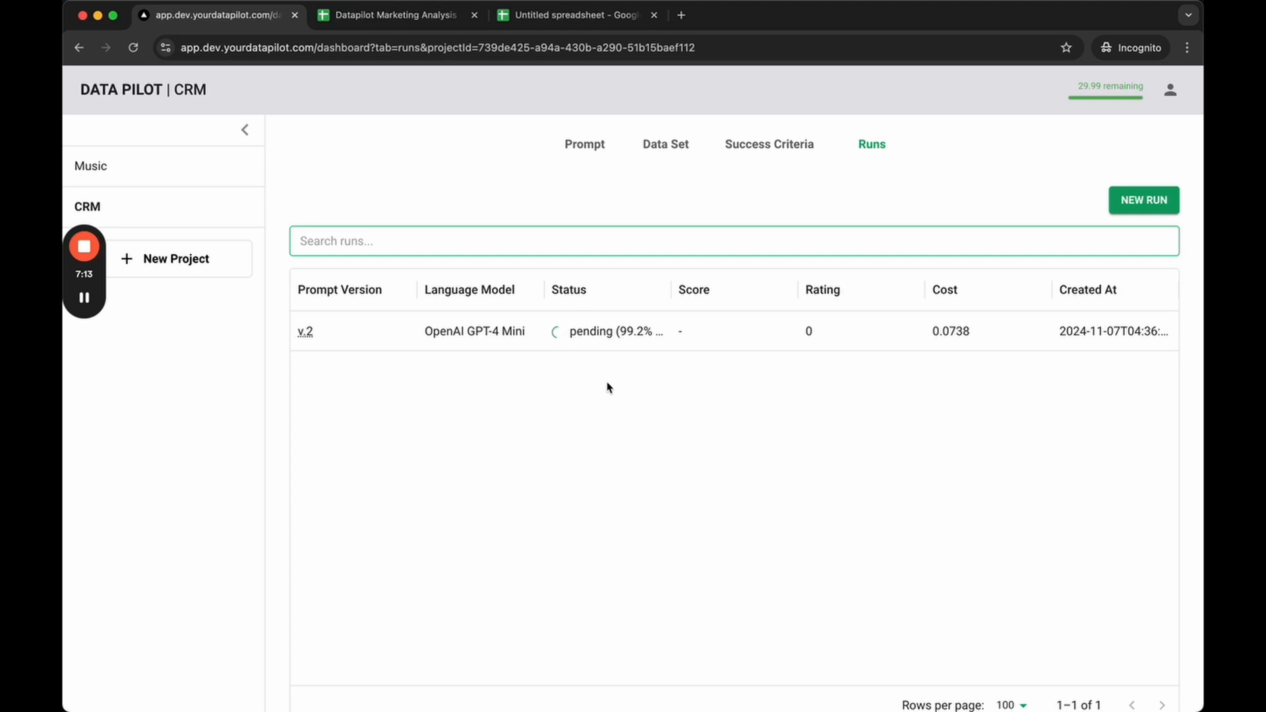
left_click(595, 335)
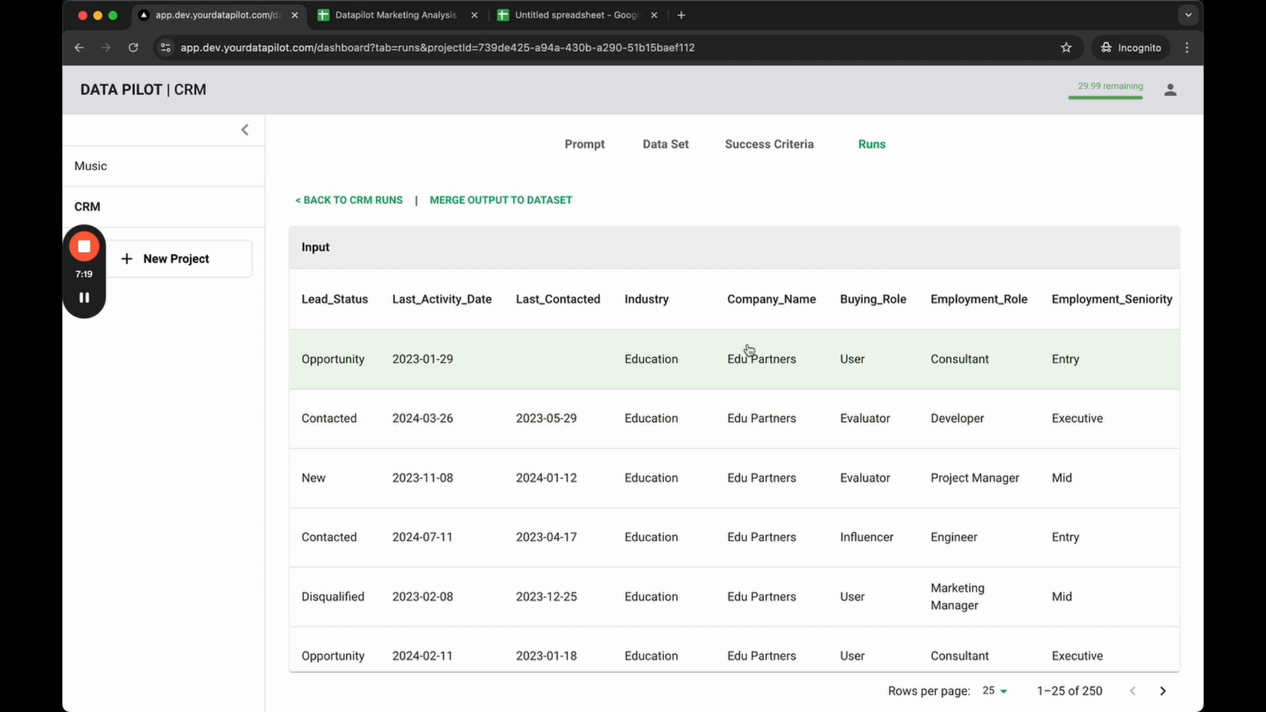
Examine the first row's output details in the v.2 run, then close them
scroll(712, 373, "right", 10)
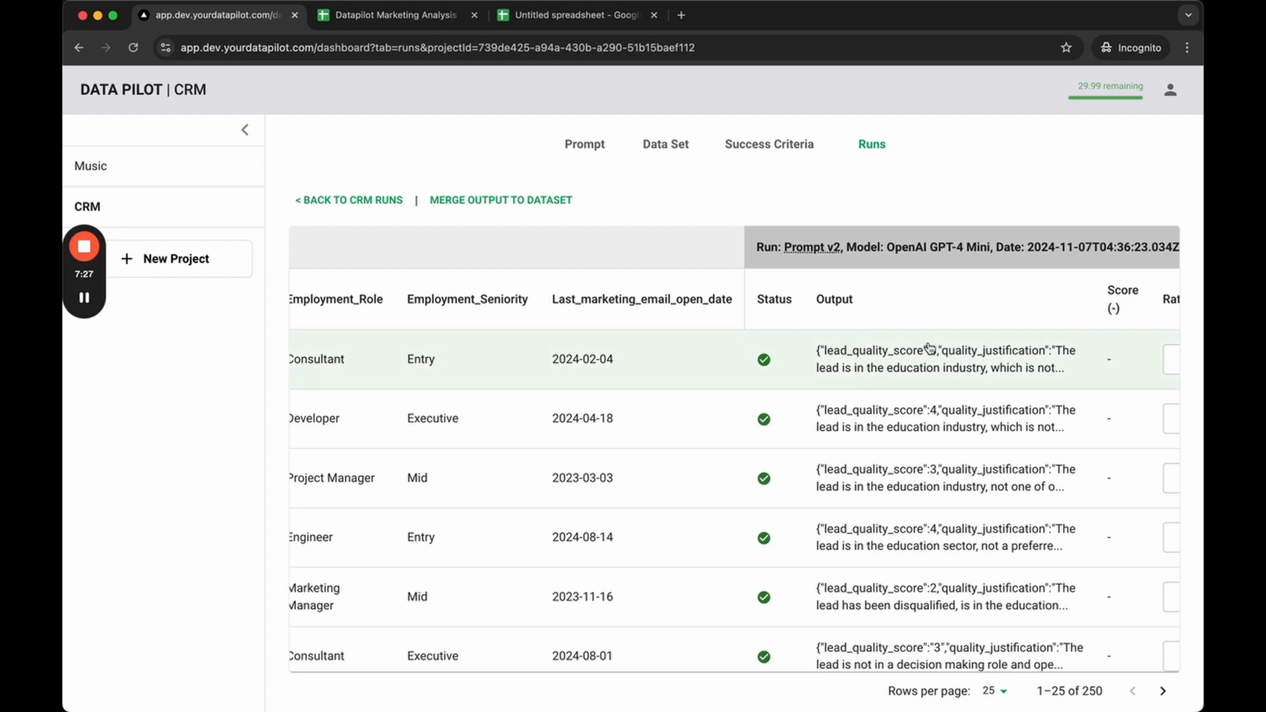
left_click(804, 361)
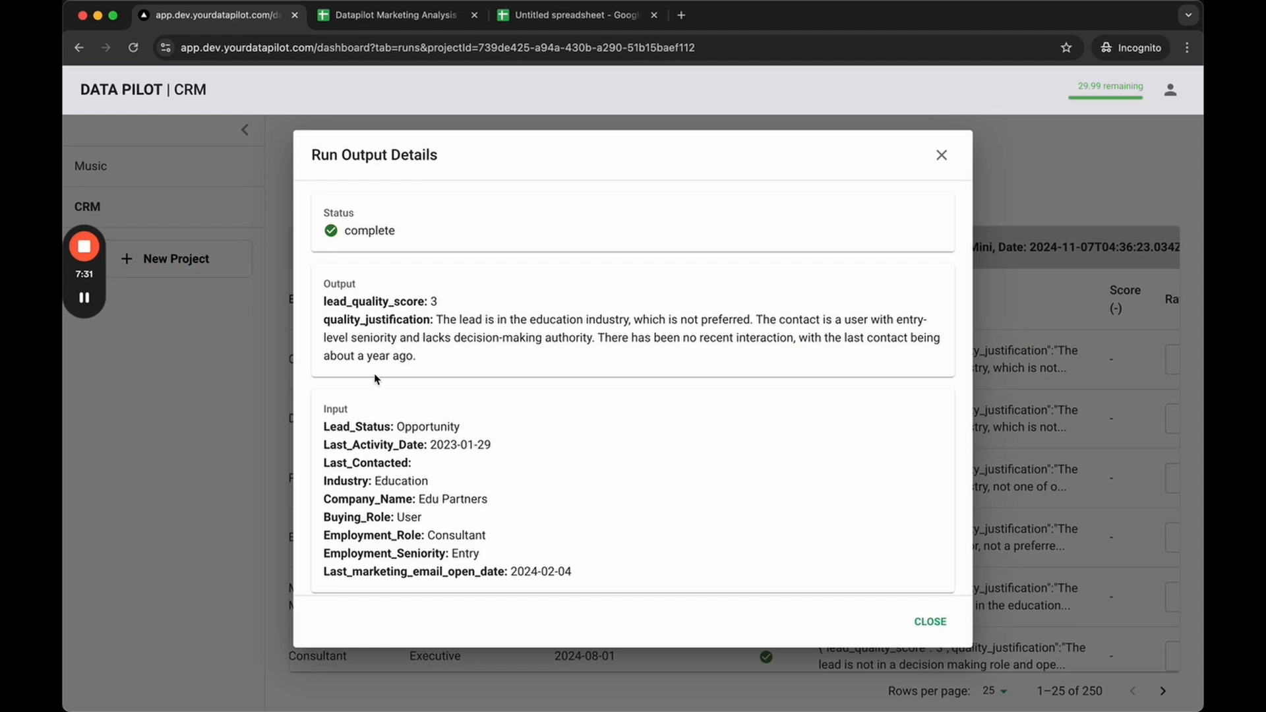
left_click(930, 621)
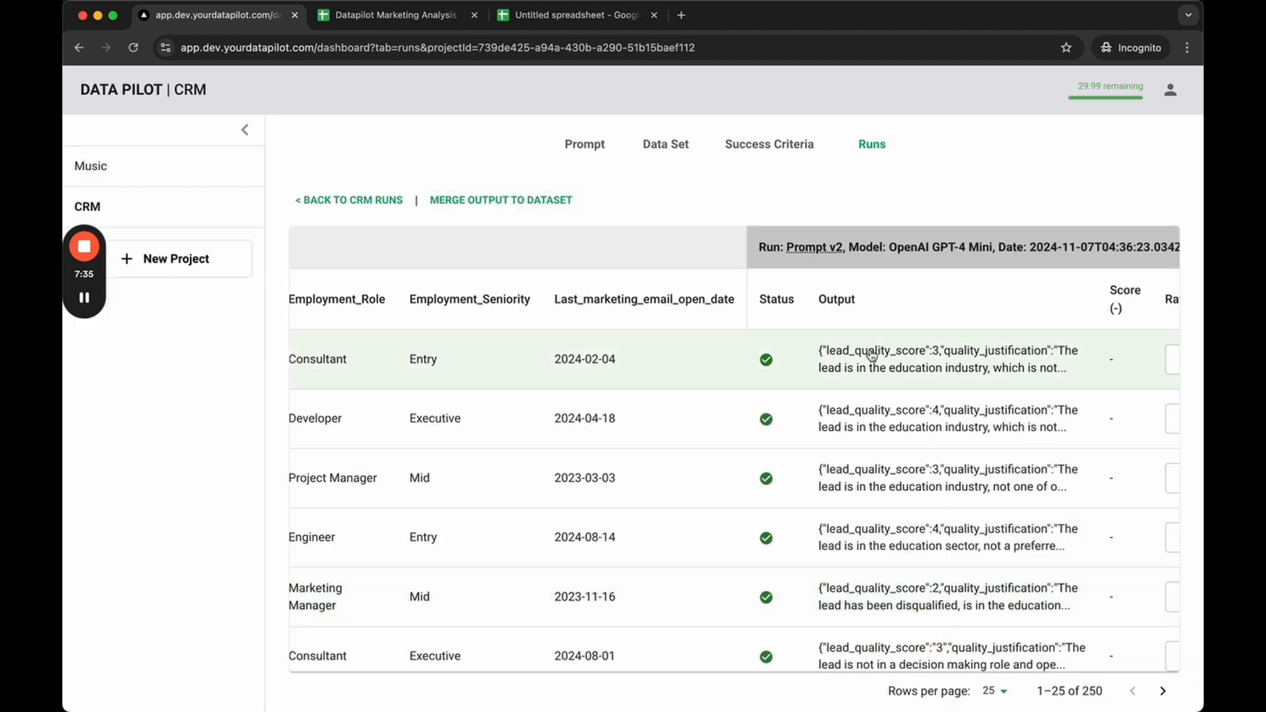
Merge the run's lead_quality_score and quality_justification fields into the data set and check the new columns there
left_click(544, 207)
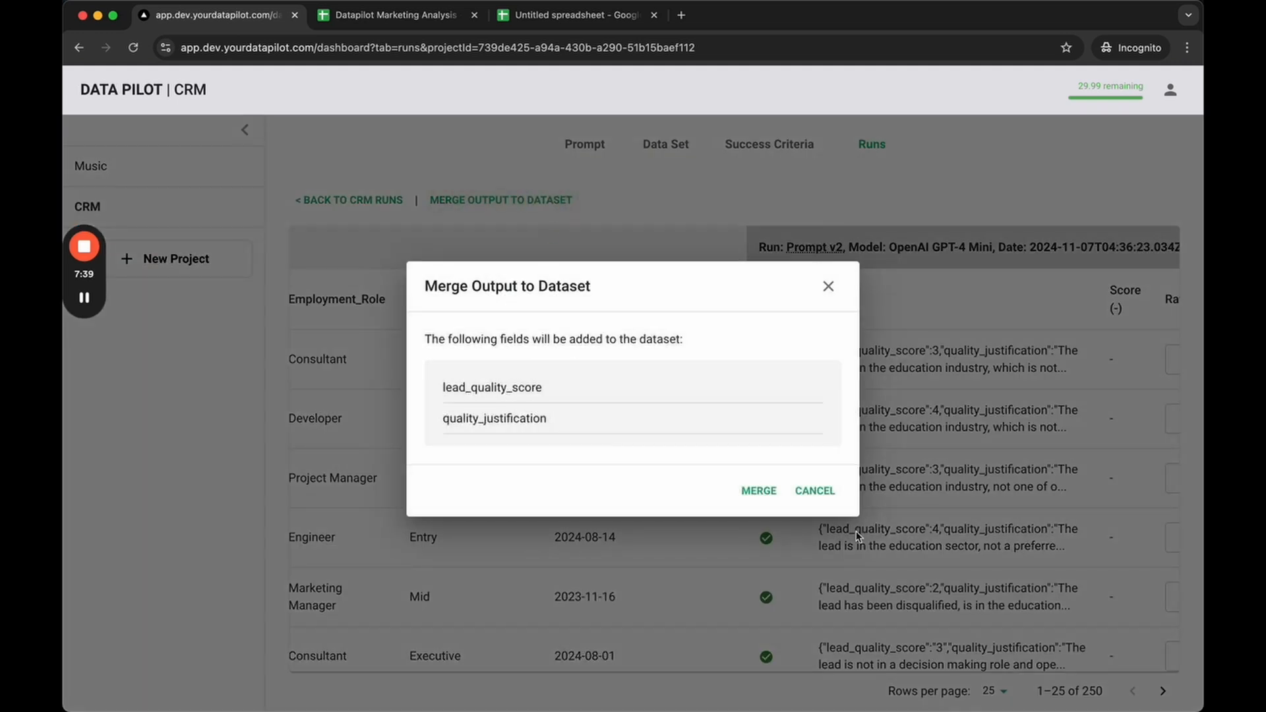
left_click(758, 491)
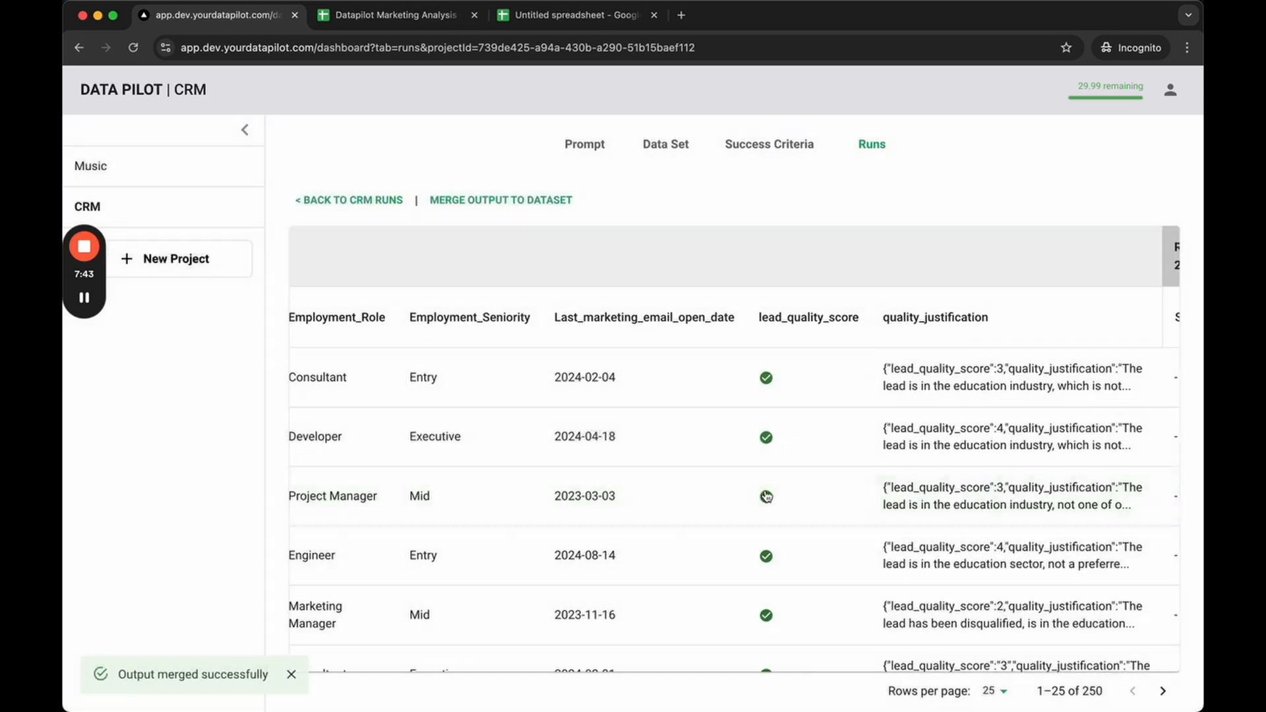
left_click(664, 146)
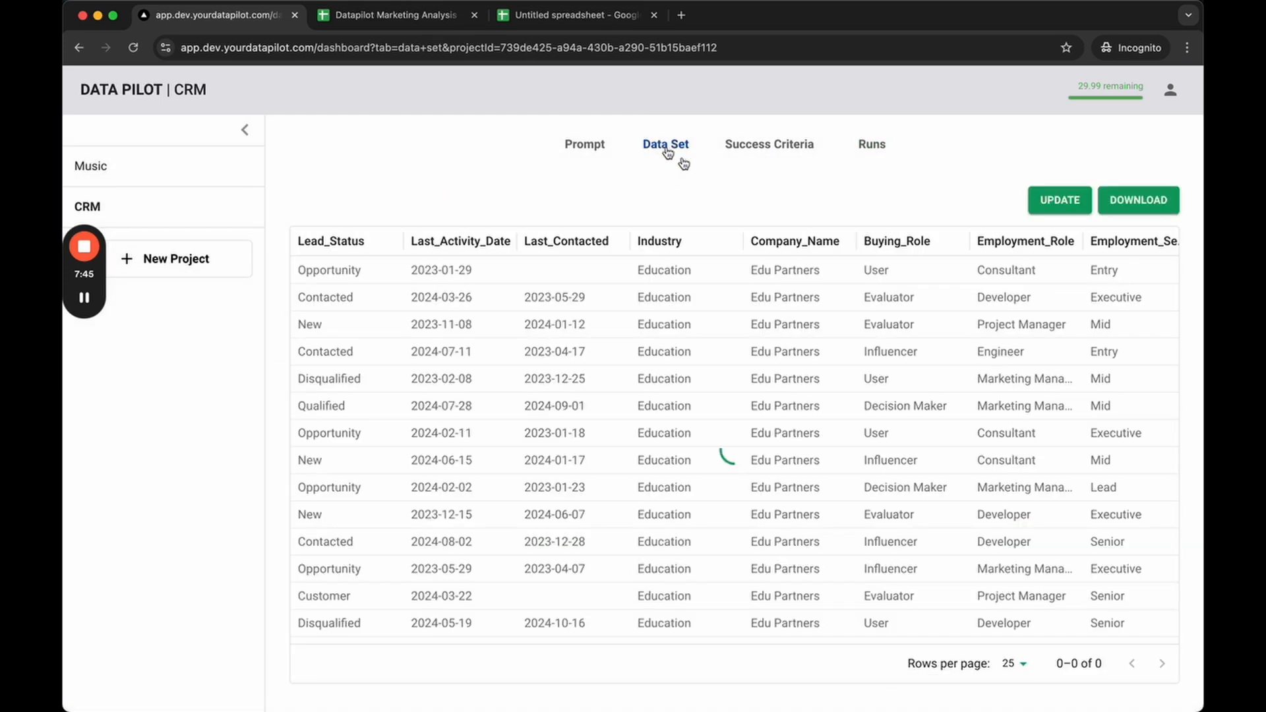
scroll(1066, 266, "right", 5)
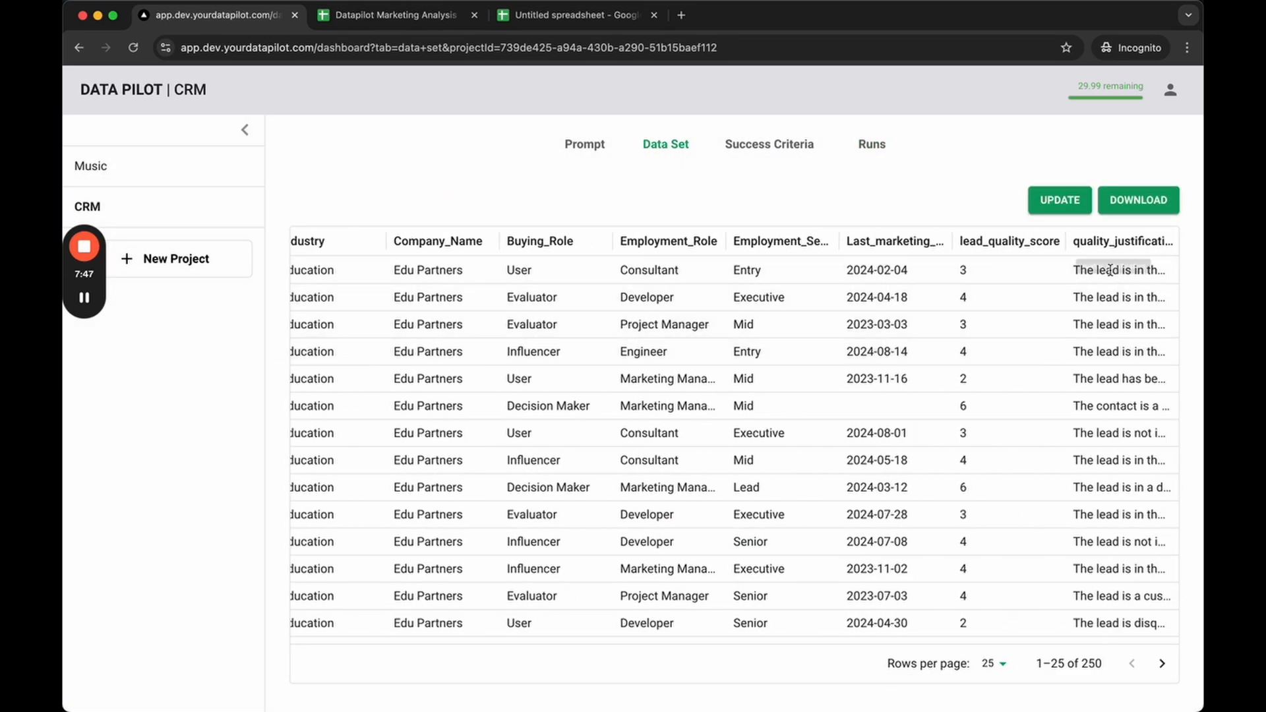
Download the merged data set to the Downloads folder as CRM (1)
left_click(1152, 202)
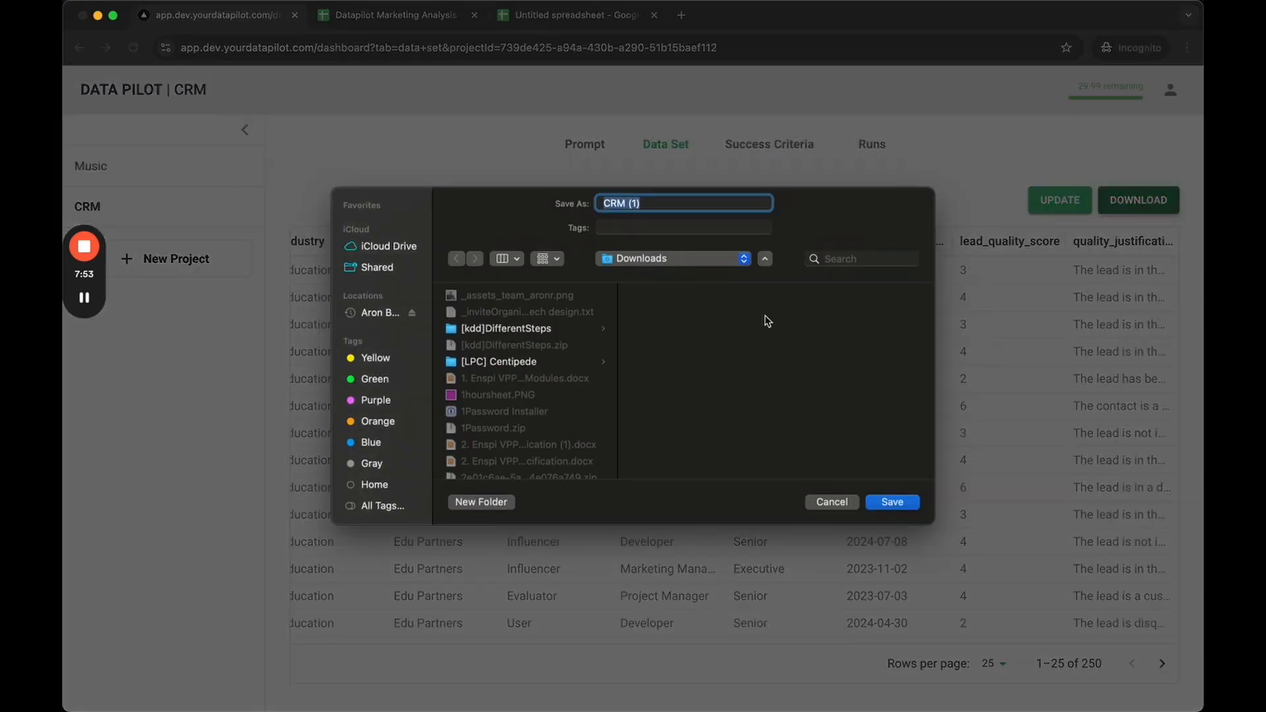
left_click(898, 507)
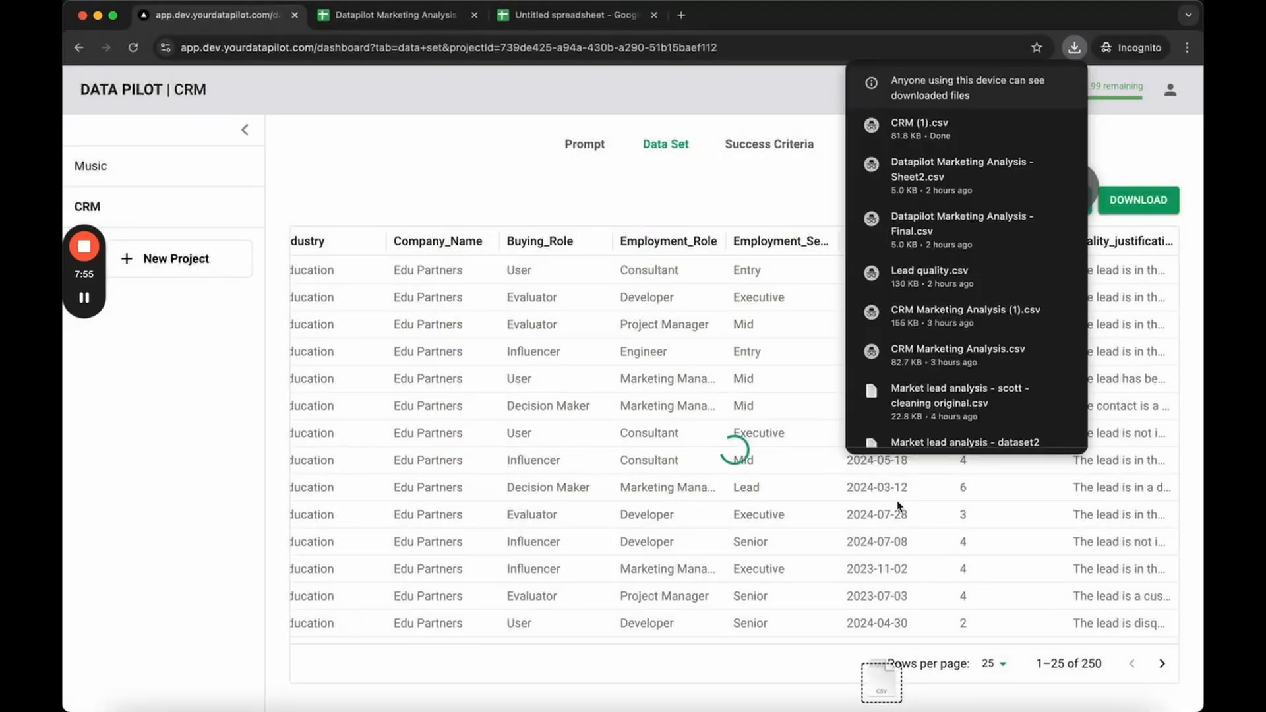
left_click(688, 348)
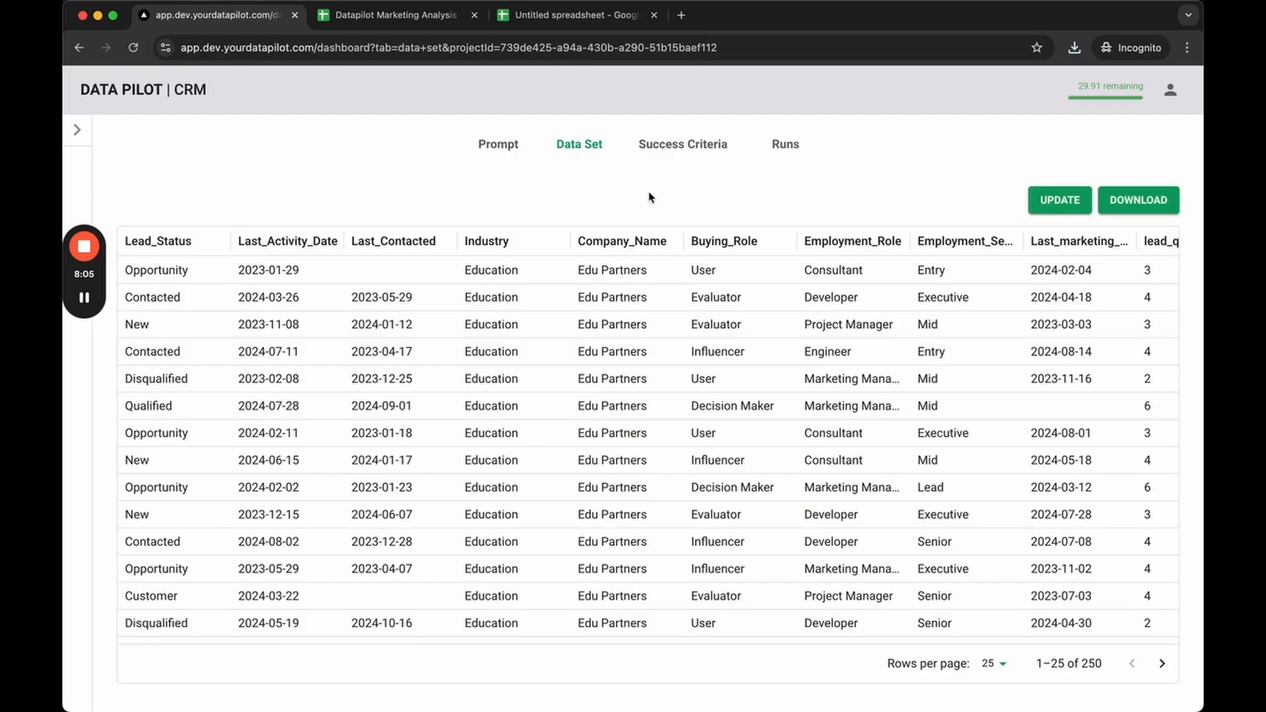
Open Version 2 of the prompt for editing and review its instructions, JSON output section and sample data rows
scroll(1021, 245, "right", 5)
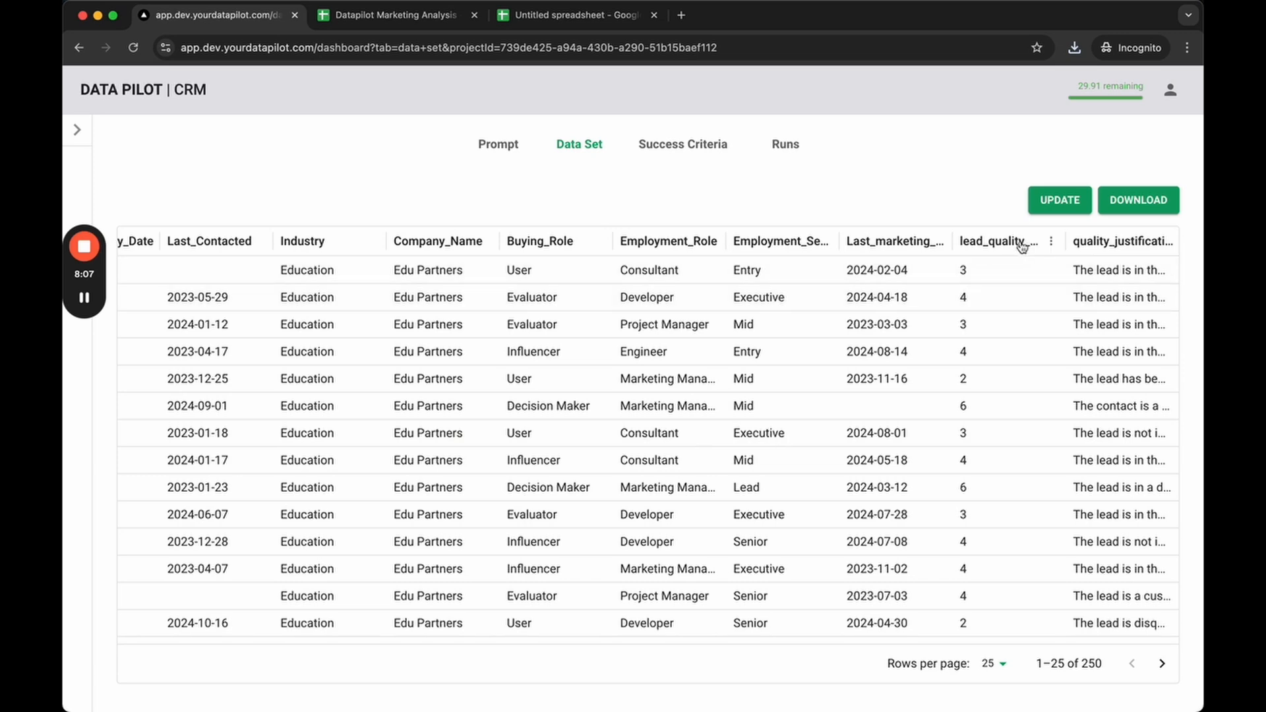
left_click(507, 146)
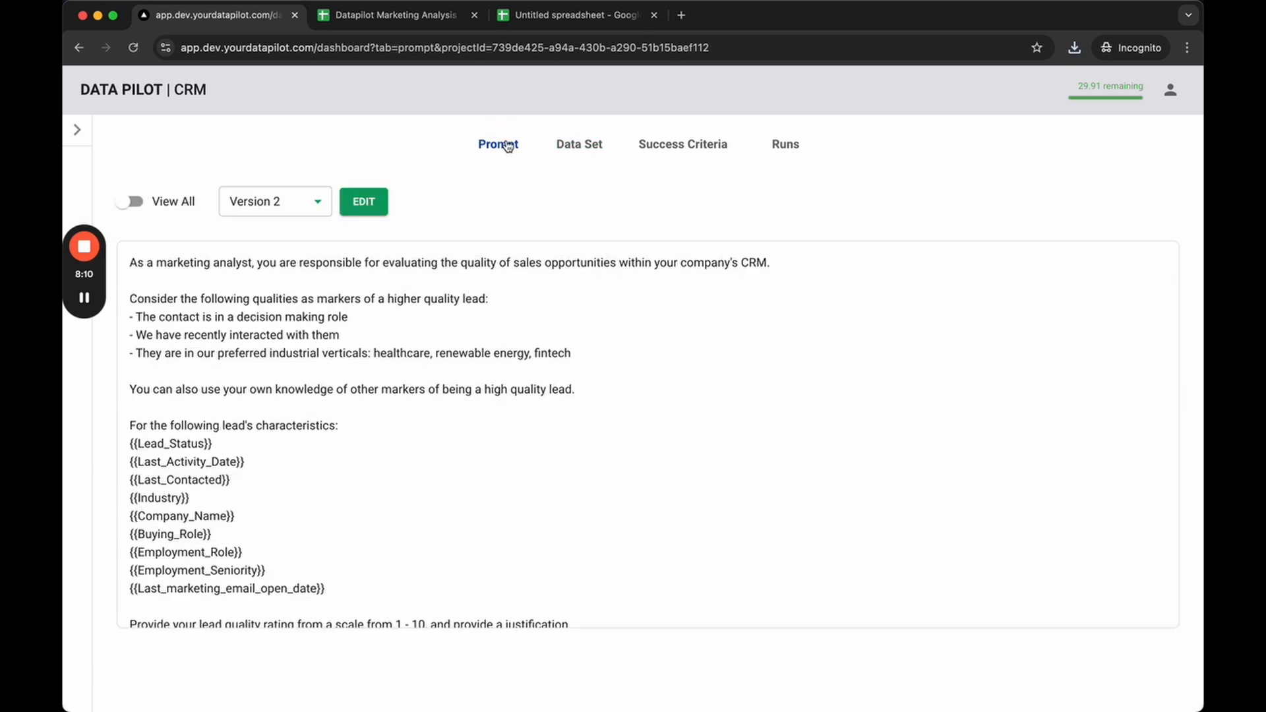
left_click(359, 200)
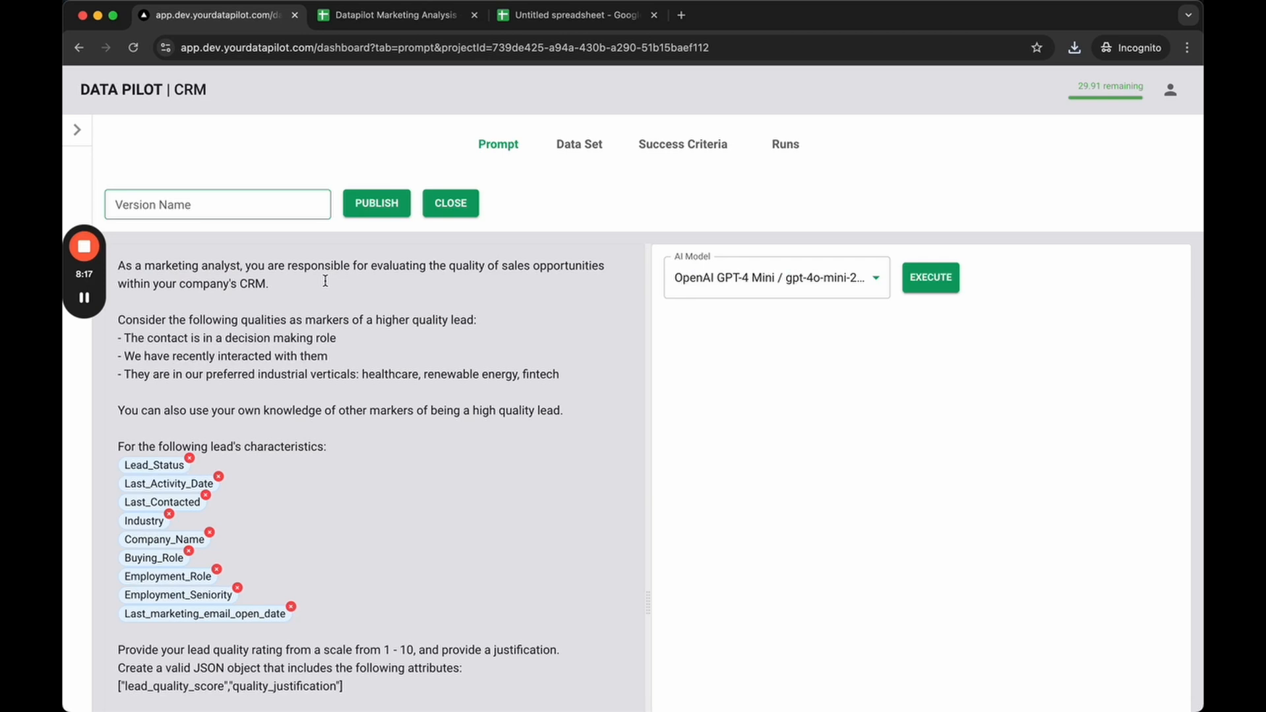
scroll(325, 281, "down", 5)
scroll(325, 281, "up", 3)
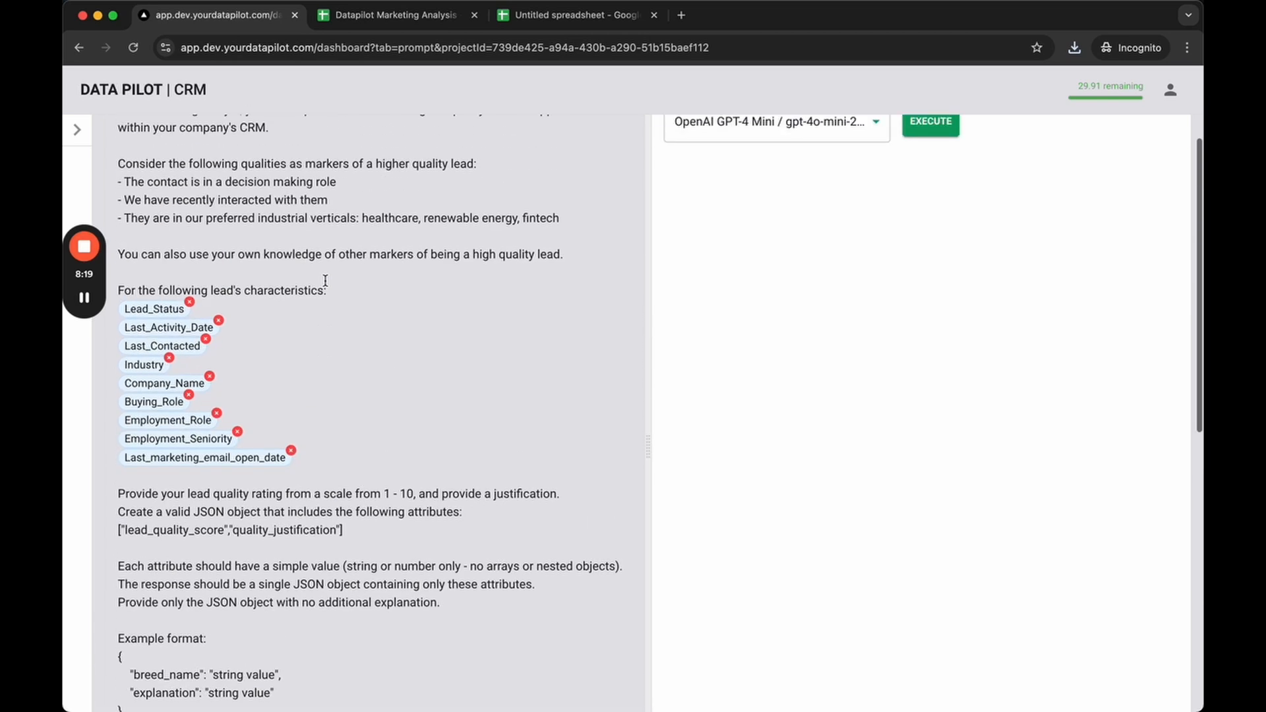
scroll(325, 281, "down", 3)
scroll(325, 280, "down", 4)
left_click(429, 429)
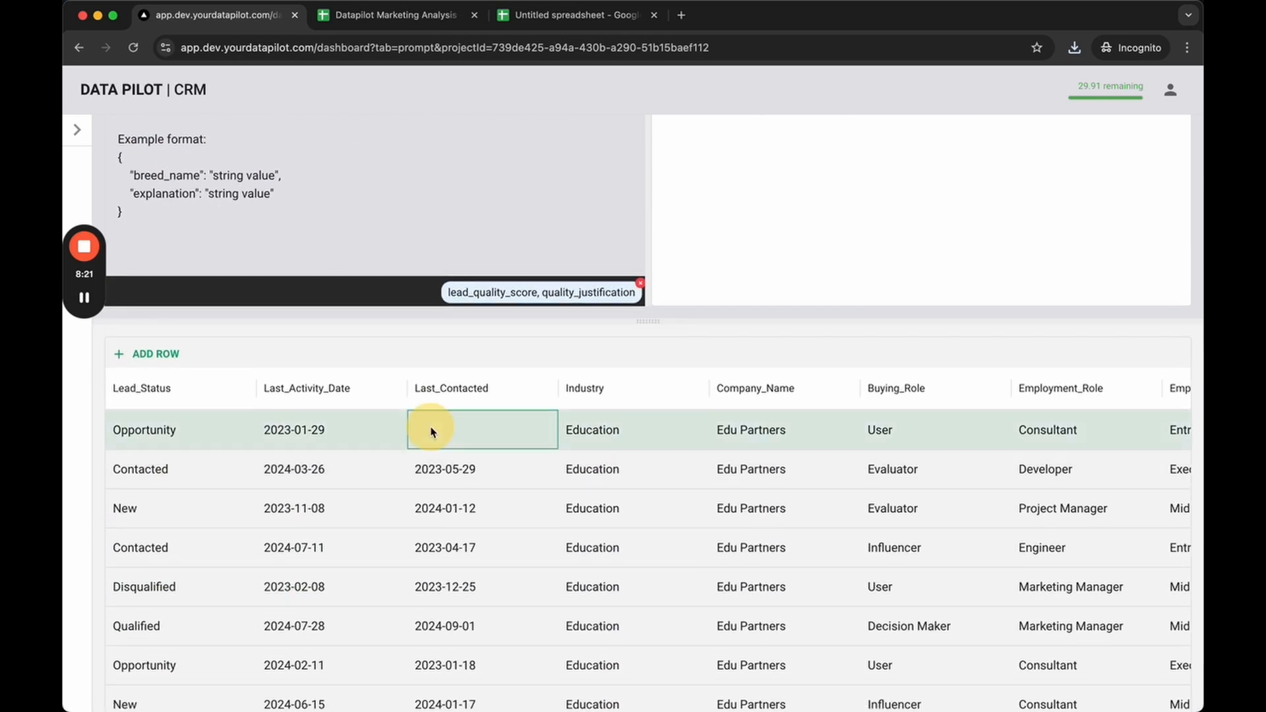
scroll(429, 430, "up", 10)
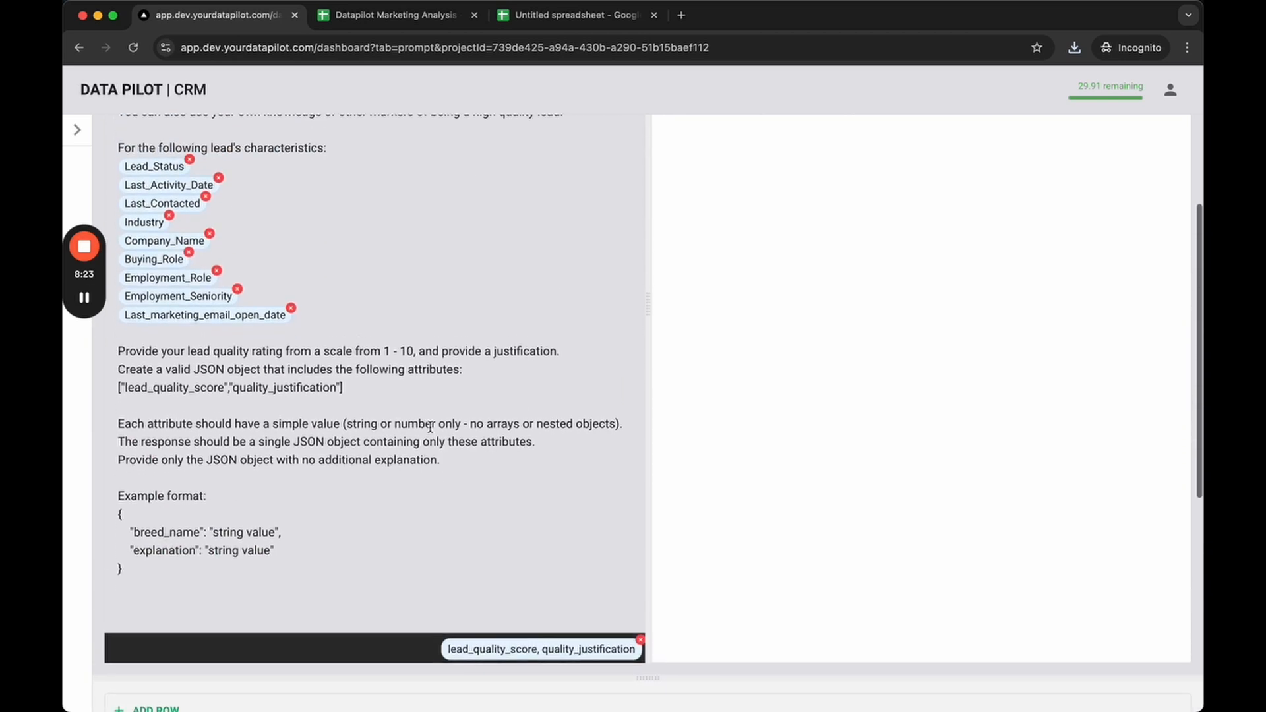
scroll(429, 428, "up", 2)
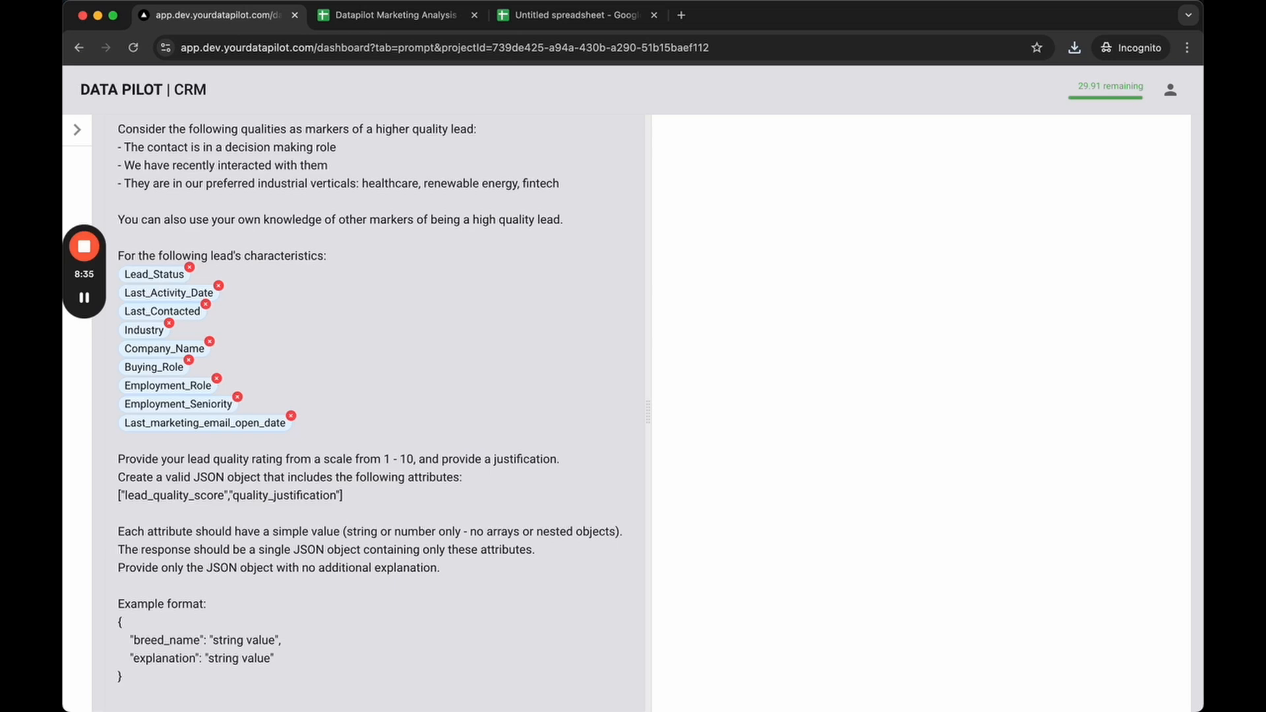
Replace the lead quality markers with a separate paragraph about the serverless cloud technology ad campaign and computing how likely the lead is to respond
key("super+Tab")
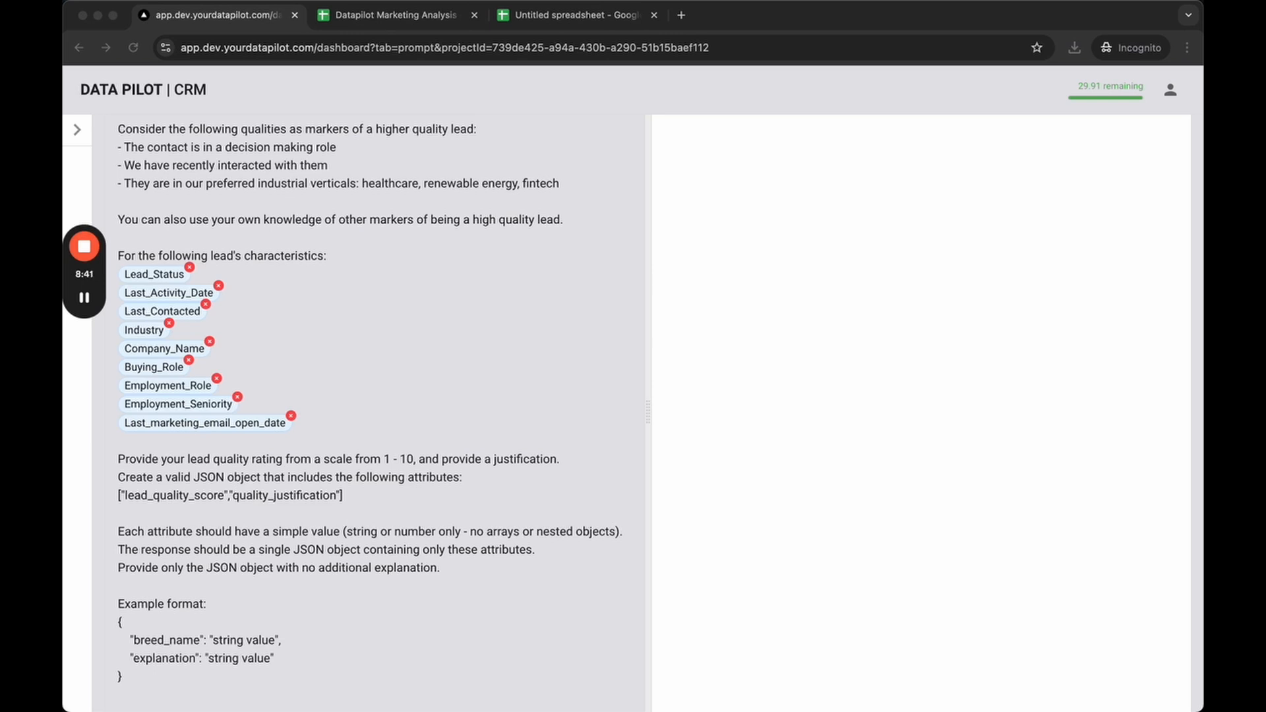
left_click(354, 290)
scroll(362, 290, "up", 5)
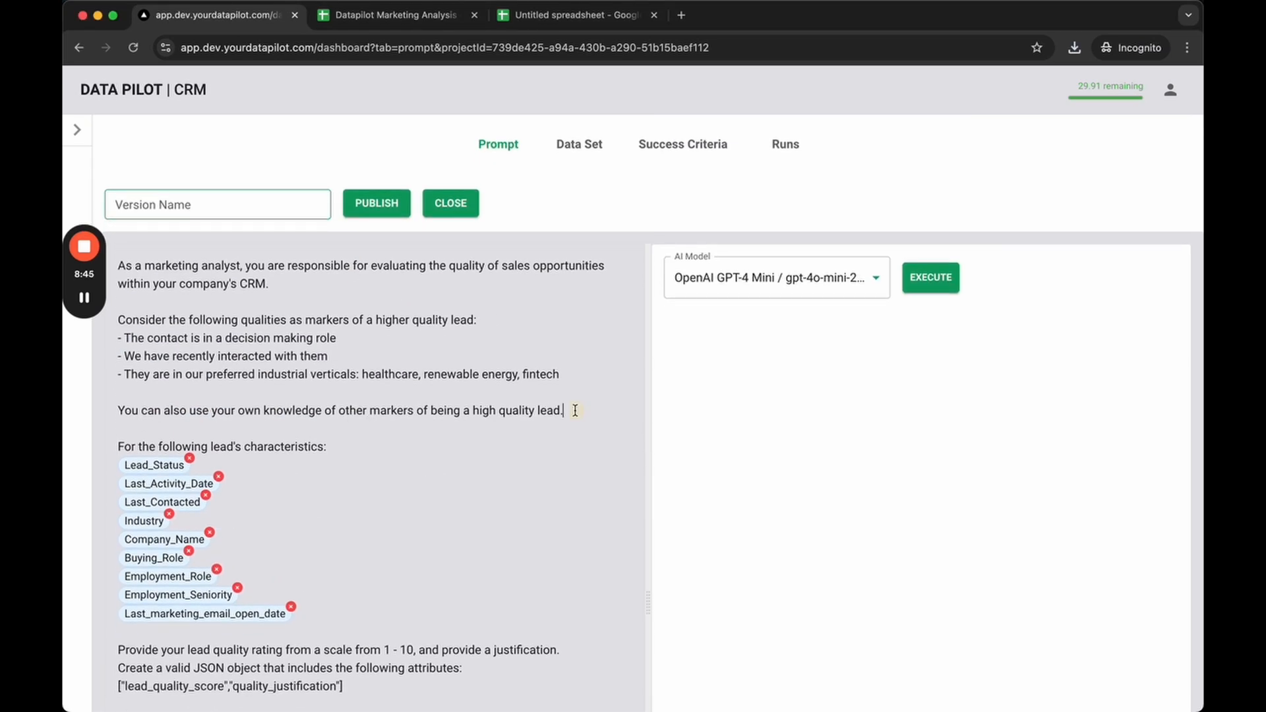
left_click_drag(575, 410, 269, 283)
type("Given that your company is embarking on an ad campaign emphasizing the company's expertise in serverless cloud technology (including modernization, deployment, architecture and scalability in the cloud), you are computing how likely is this lead opportunity to respond.")
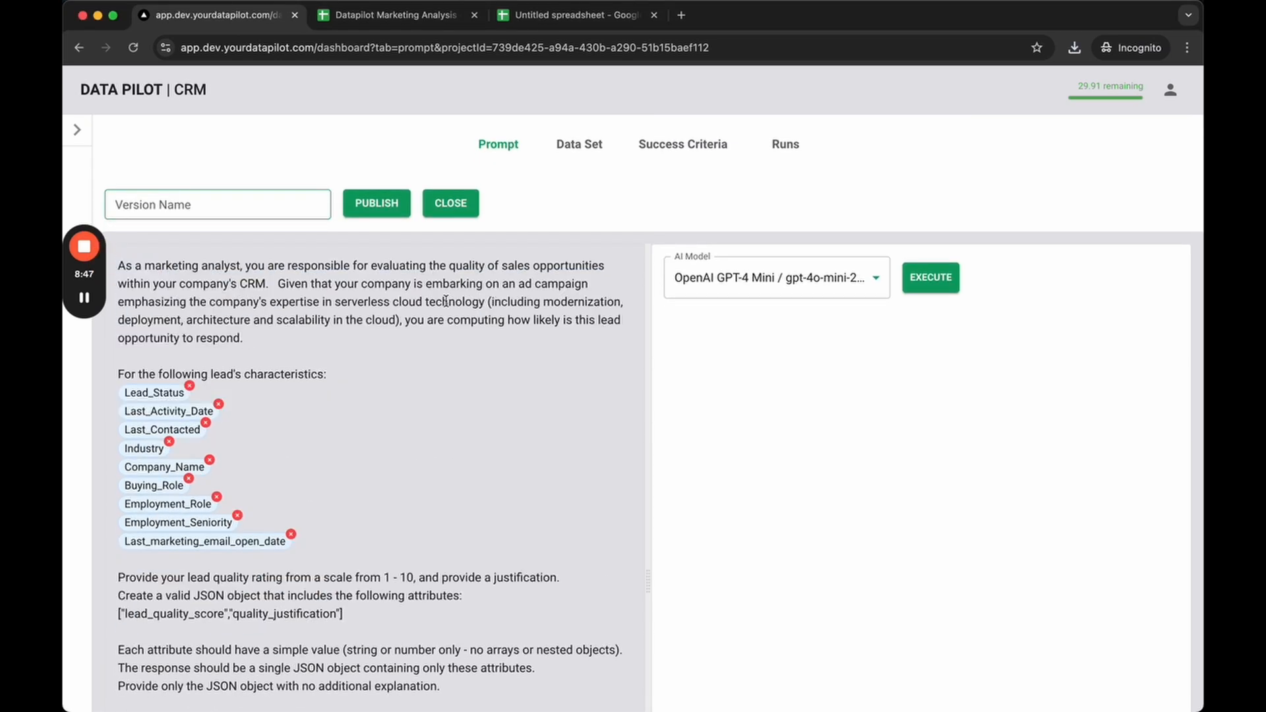
key("super+z")
type("As a marketing analyst, you are responsible for evaluating the quality of sales opportunities within your company's CRM.  Given that your company is embarking on an ad campaign emphasizing the company's expertise in serverless cloud technology (including modernization, deployment, architecture and scalability in the cloud), you are computing how likely is this lead opportunity to respond.")
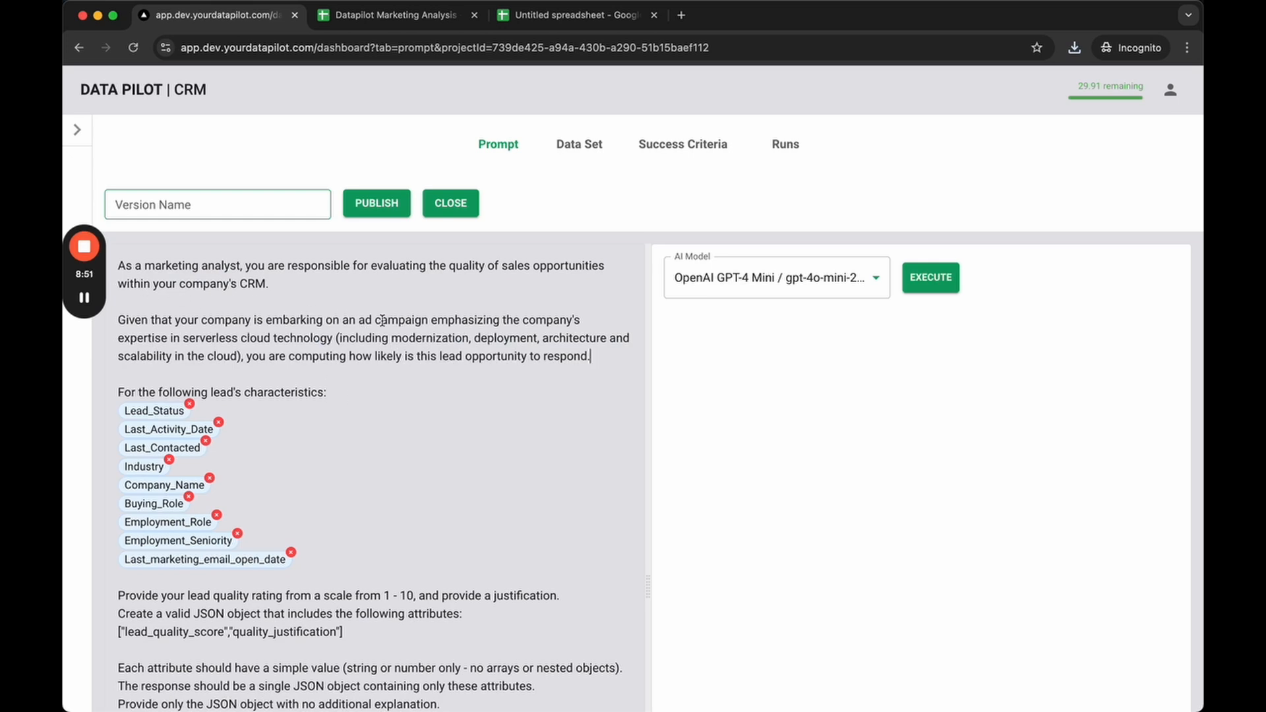
Highlight the ad campaign and serverless cloud technology wording in the new paragraph
left_click_drag(356, 319, 475, 320)
left_click(288, 348)
left_click_drag(187, 336, 333, 338)
left_click(349, 341)
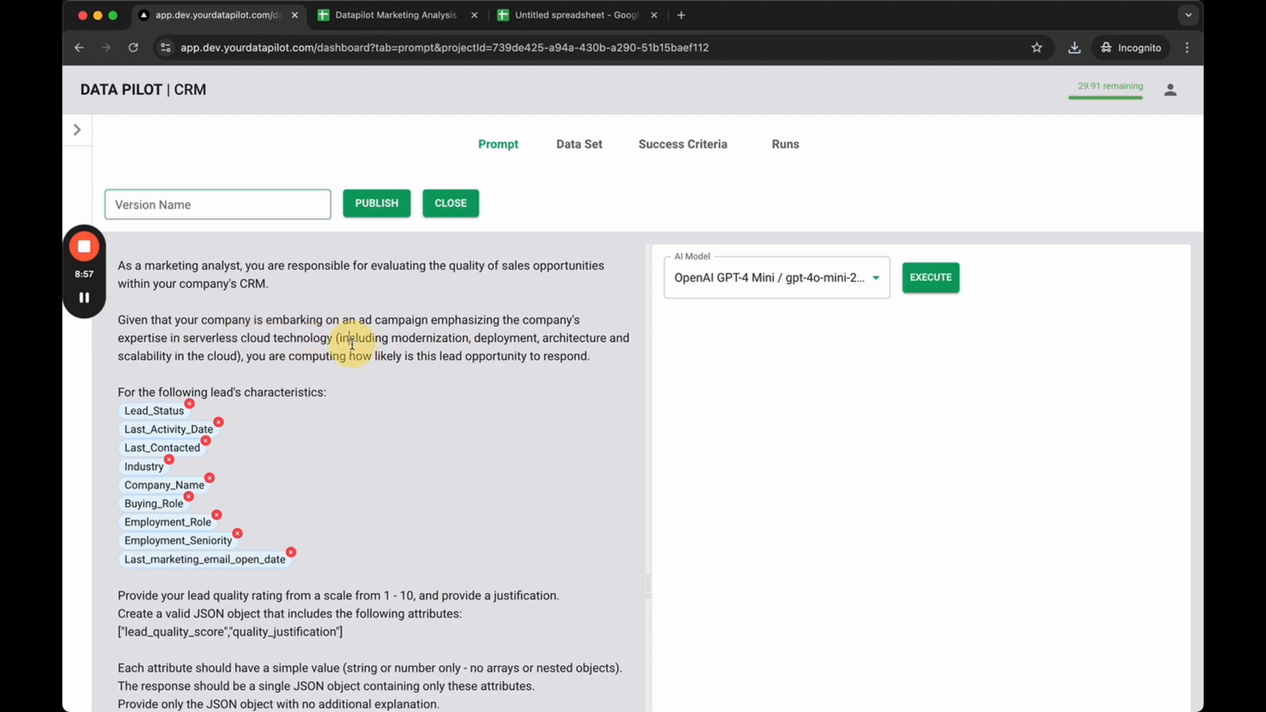
Replace the rating and JSON instructions with a request for a 1 to 10 score of how likely the lead will respond to the ad campaign, plus justification
scroll(481, 371, "down", 1)
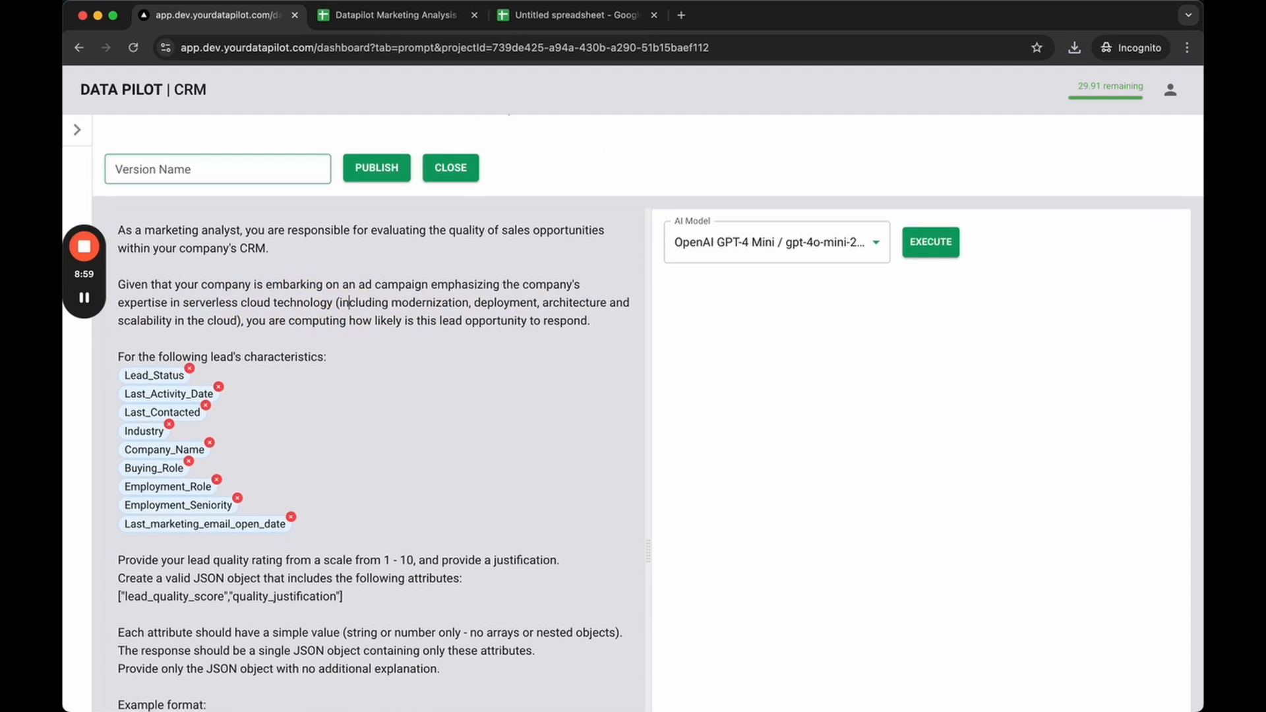
scroll(346, 514, "down", 3)
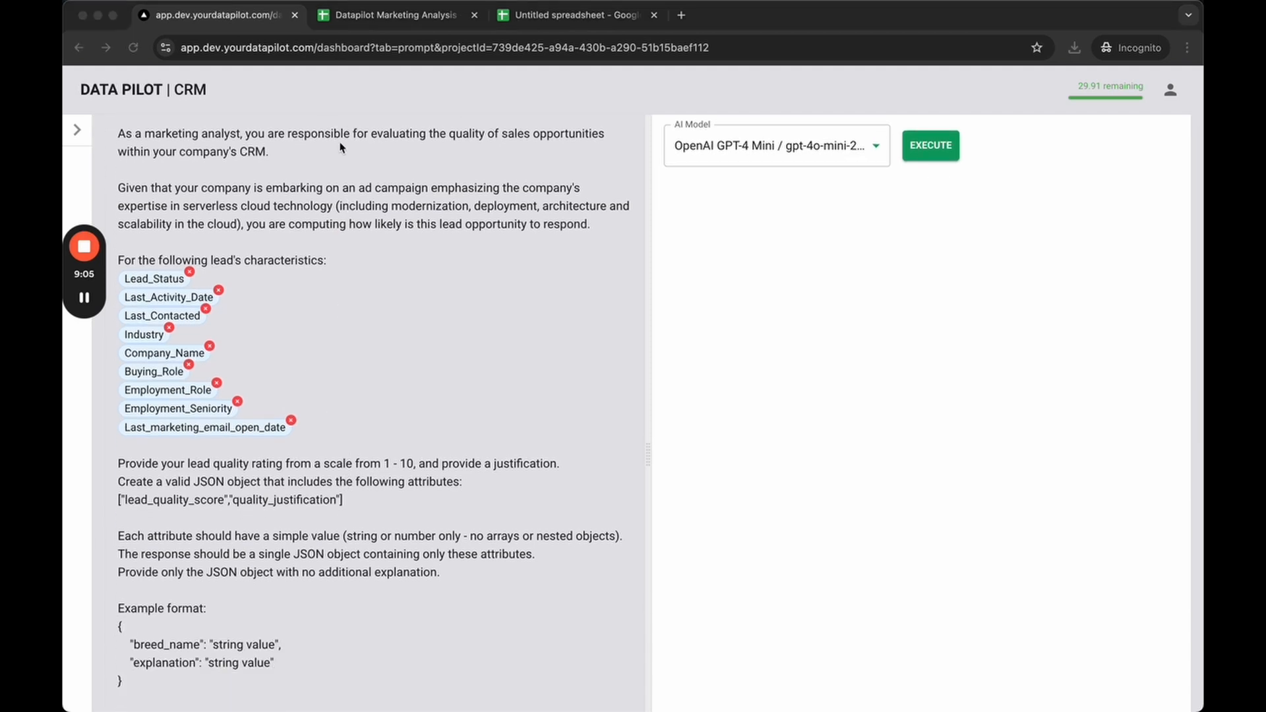
left_click(126, 460)
left_click_drag(121, 462, 247, 687)
type("Provide a score of how likely the above lead will be to respond to the ad campaign, from 1 to 10, and provide a justification.")
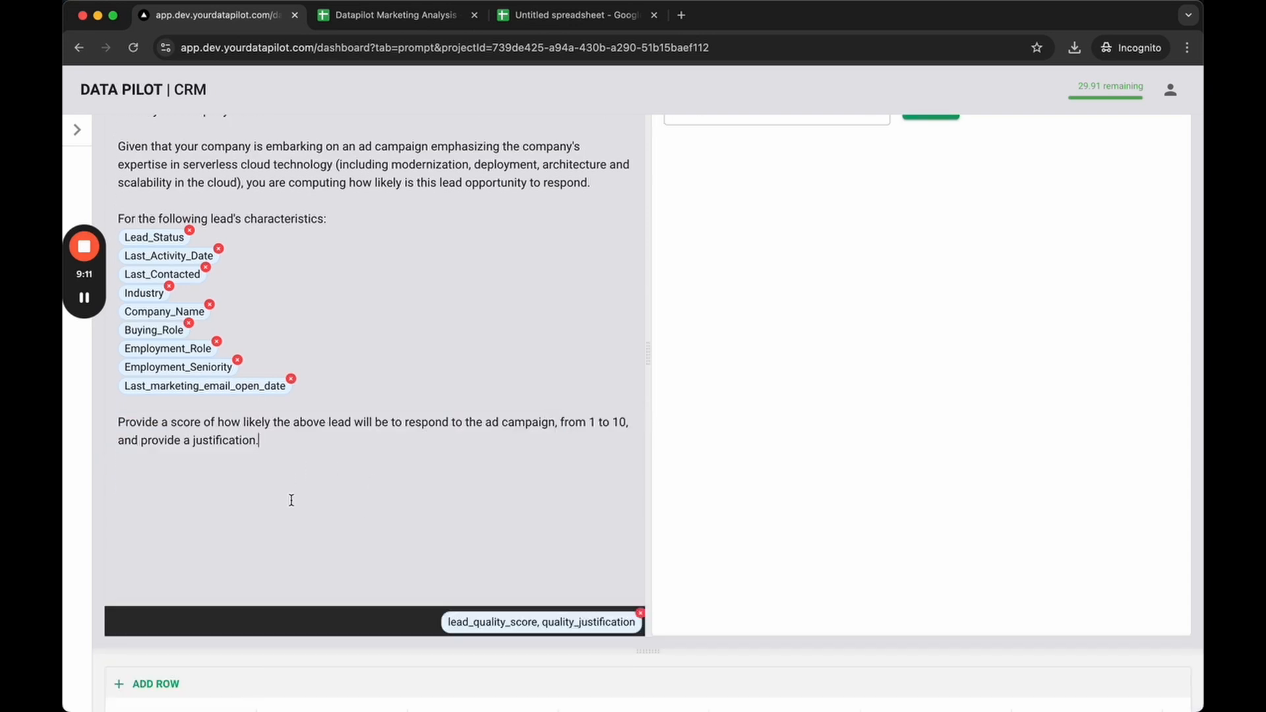
Add a line below Last_marketing_email_open_date and try to insert a data set variable there
scroll(411, 573, "down", 5)
scroll(415, 501, "up", 4)
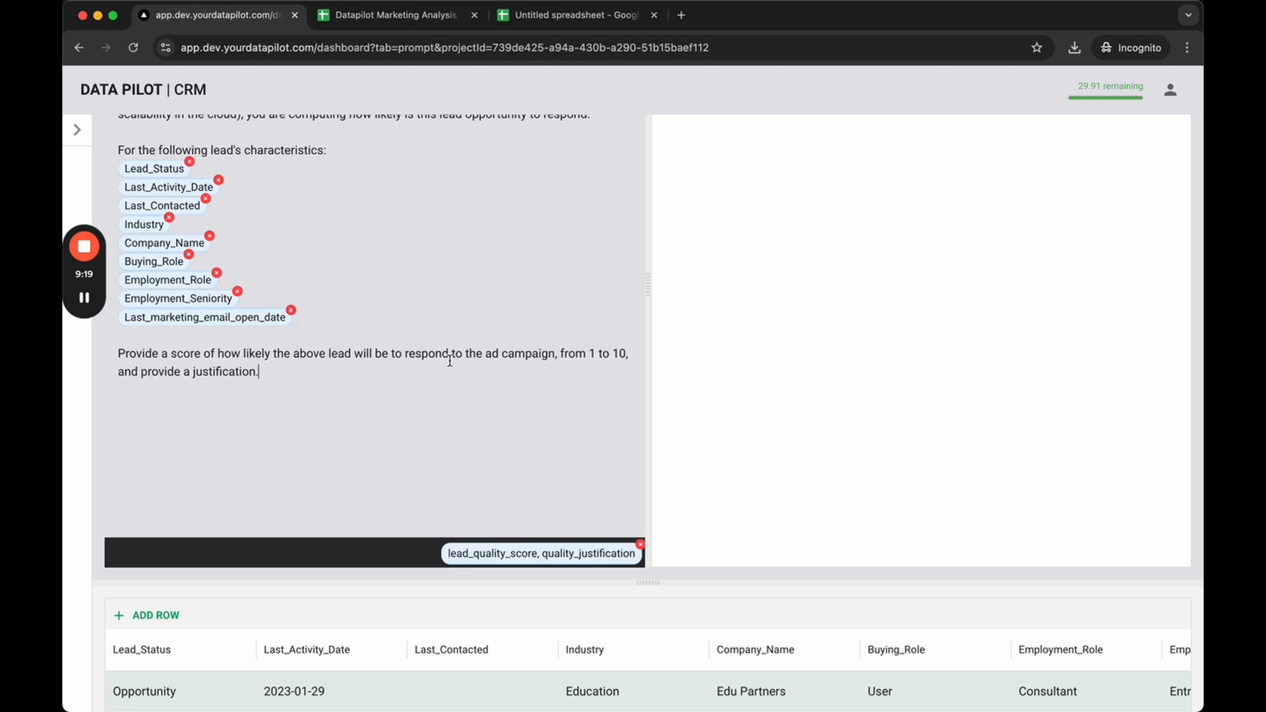
scroll(479, 351, "up", 3)
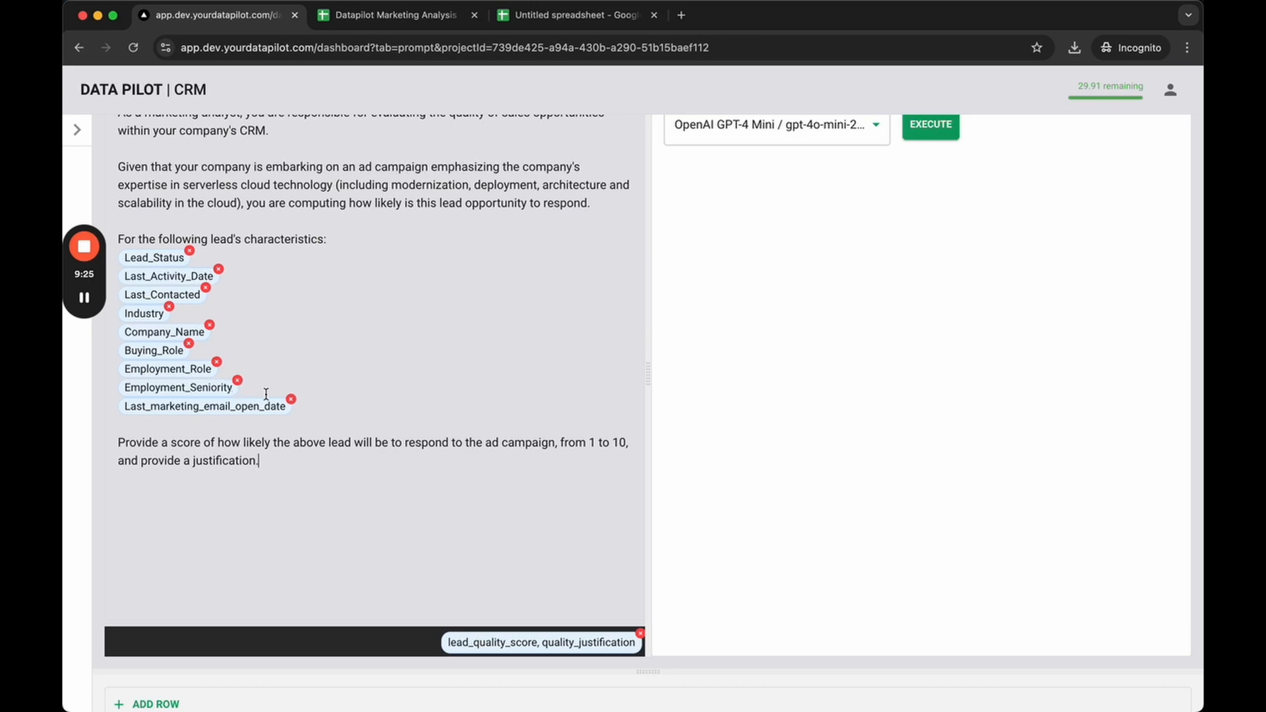
key("Return")
type("@")
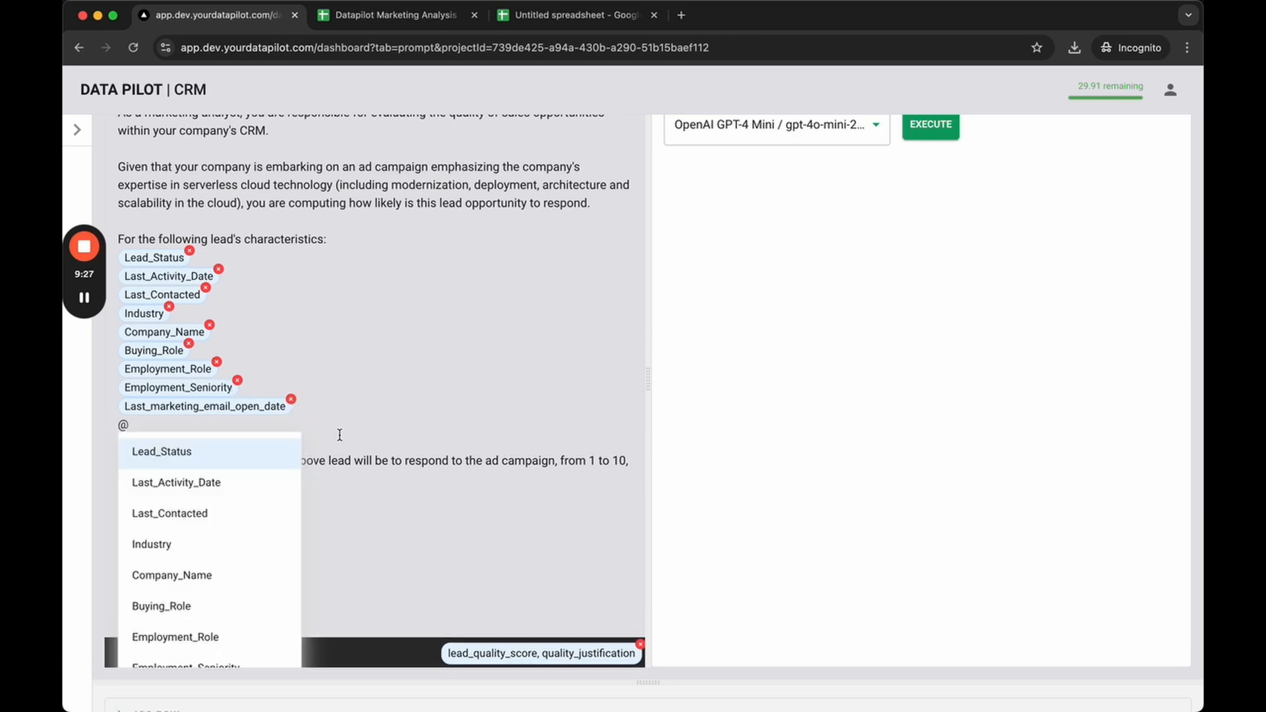
scroll(255, 500, "down", 5)
scroll(239, 238, "up", 1)
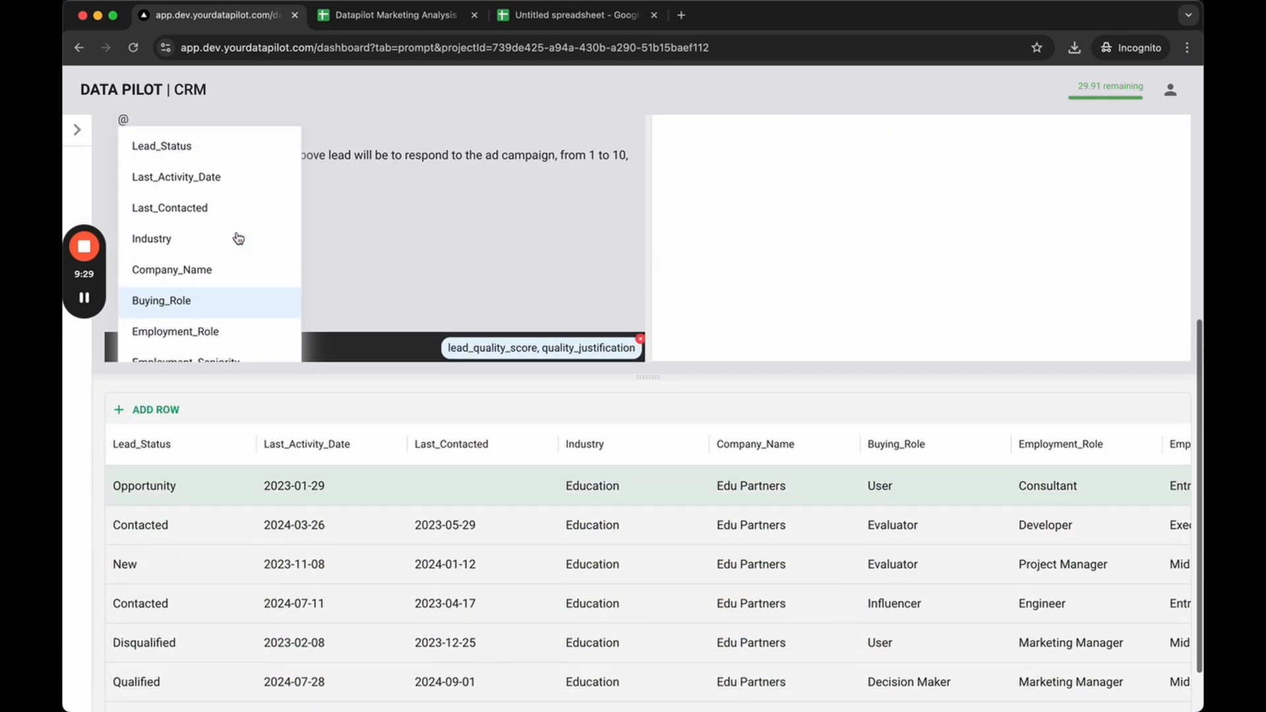
scroll(239, 238, "up", 5)
left_click(223, 314)
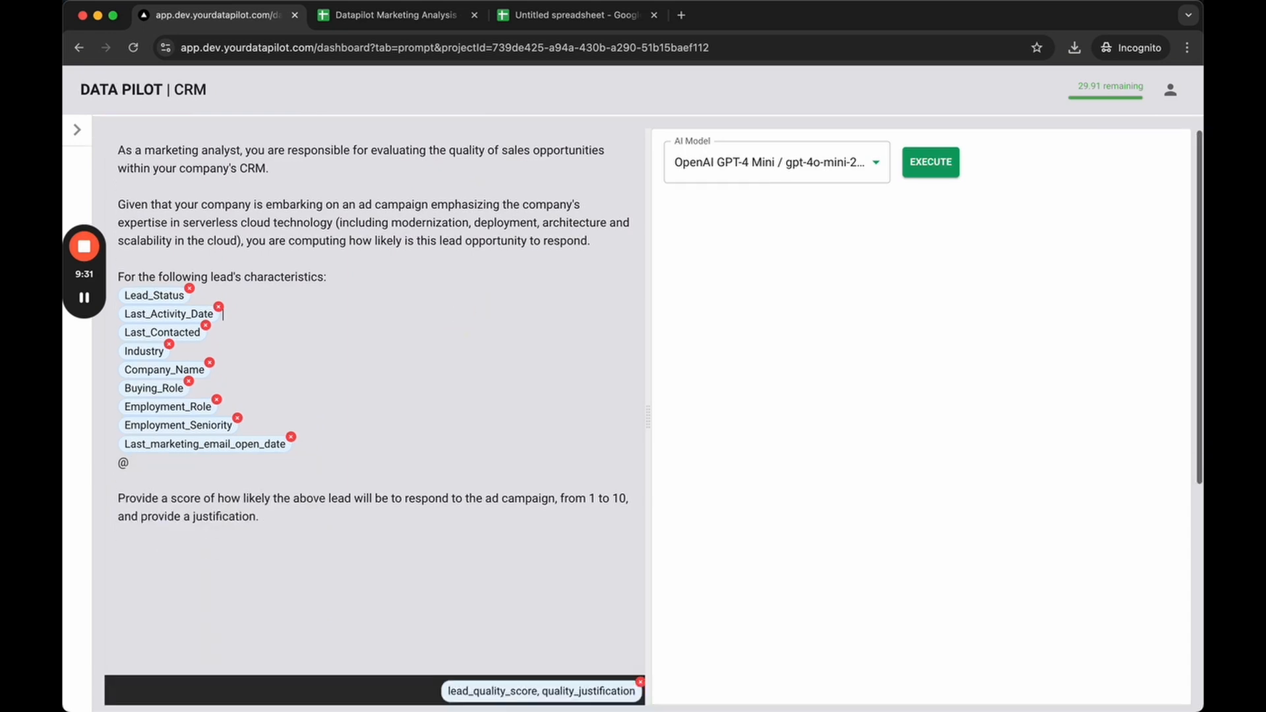
Enlarge the prompt editor's height and insert the lead_quality_score variable below Last_marketing_email_open_date
scroll(222, 314, "down", 2)
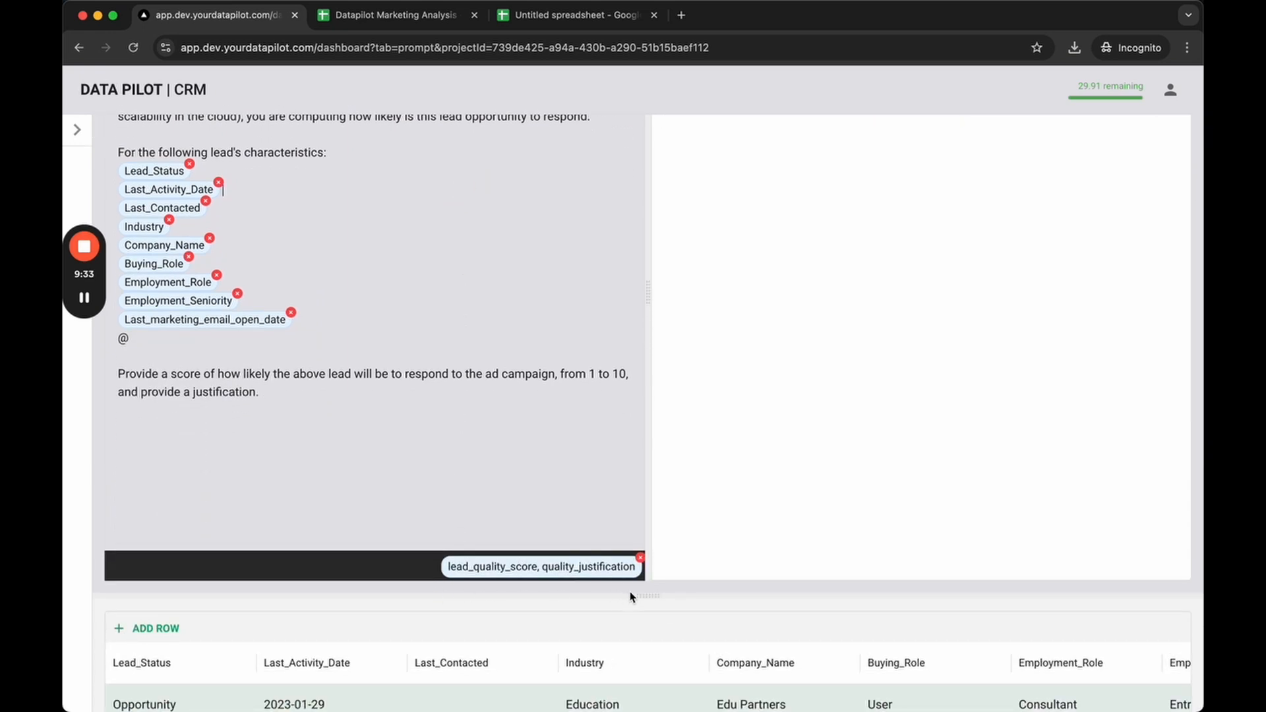
left_click_drag(639, 597, 646, 673)
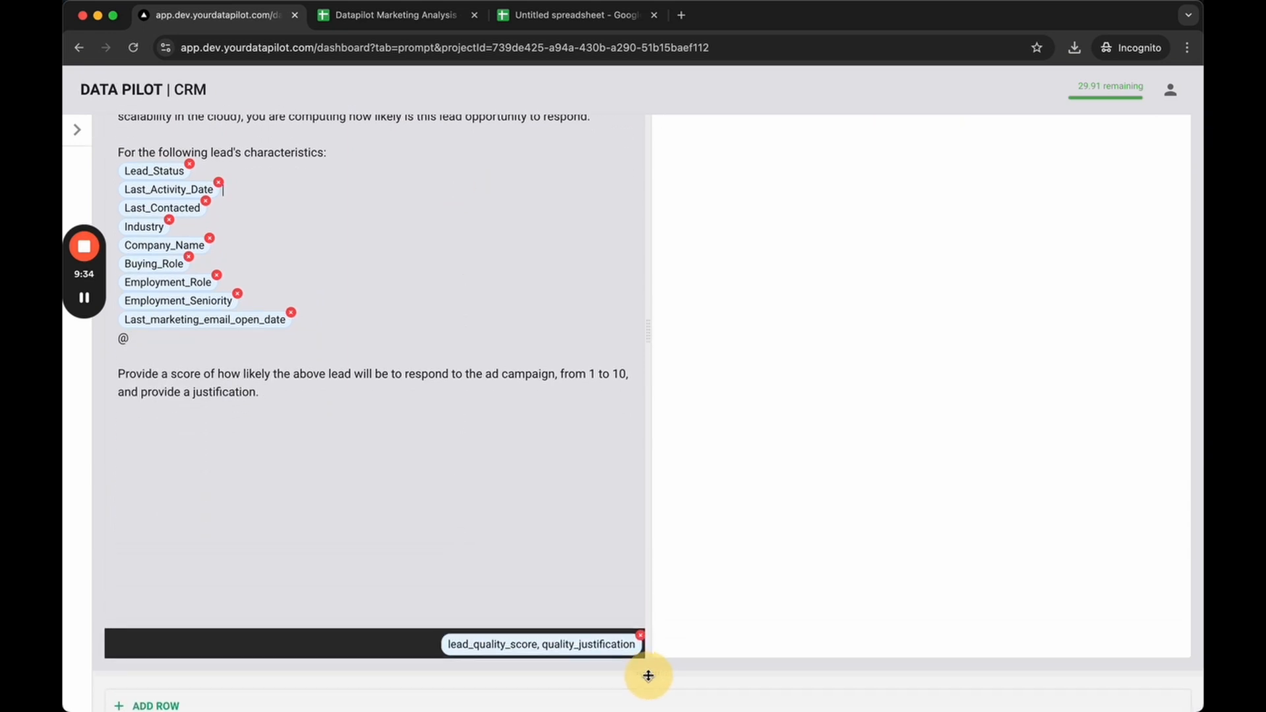
left_click(157, 339)
key("BackSpace")
type("@")
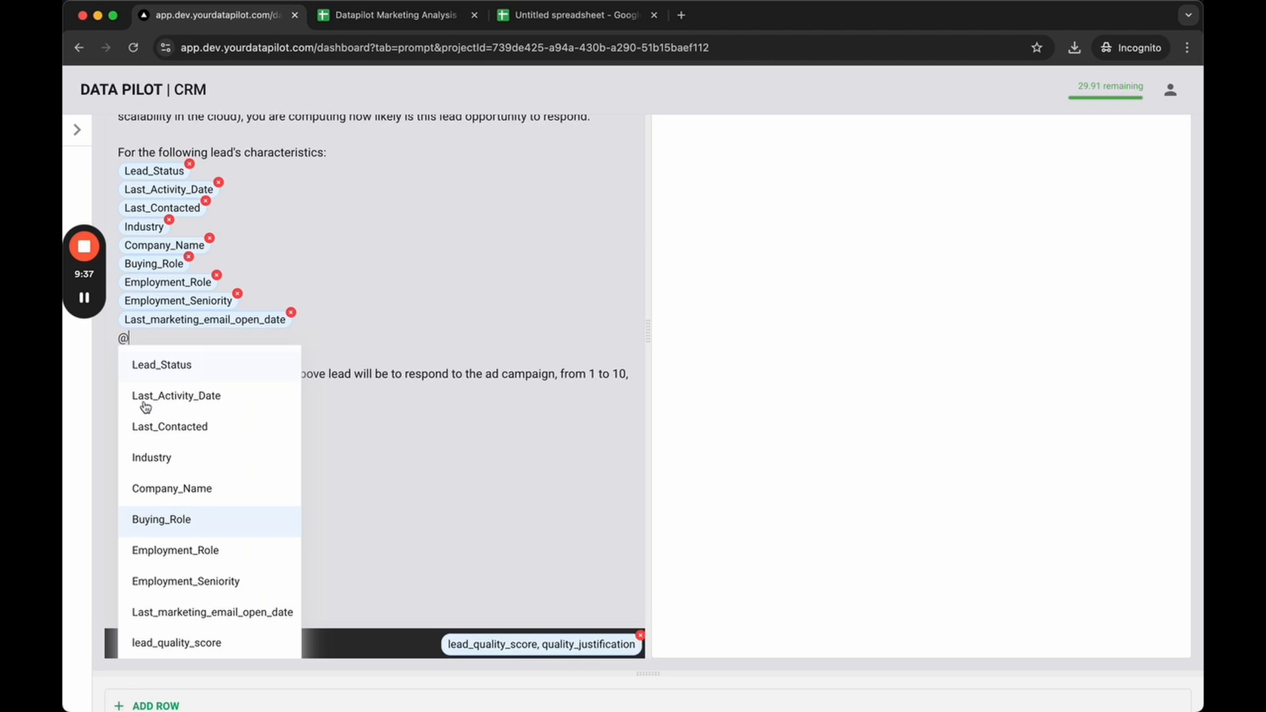
left_click(156, 641)
scroll(346, 381, "up", 2)
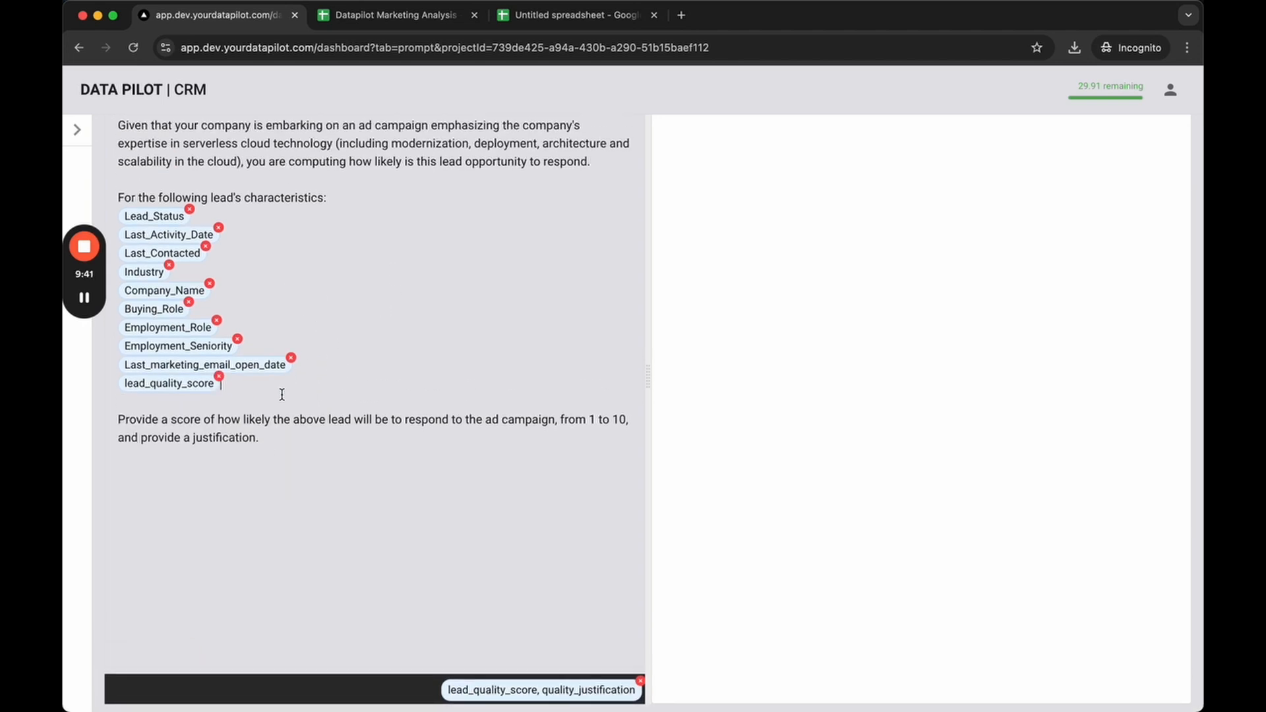
Insert the quality_justification variable on a new line below lead_quality_score
key("Return")
type("@j")
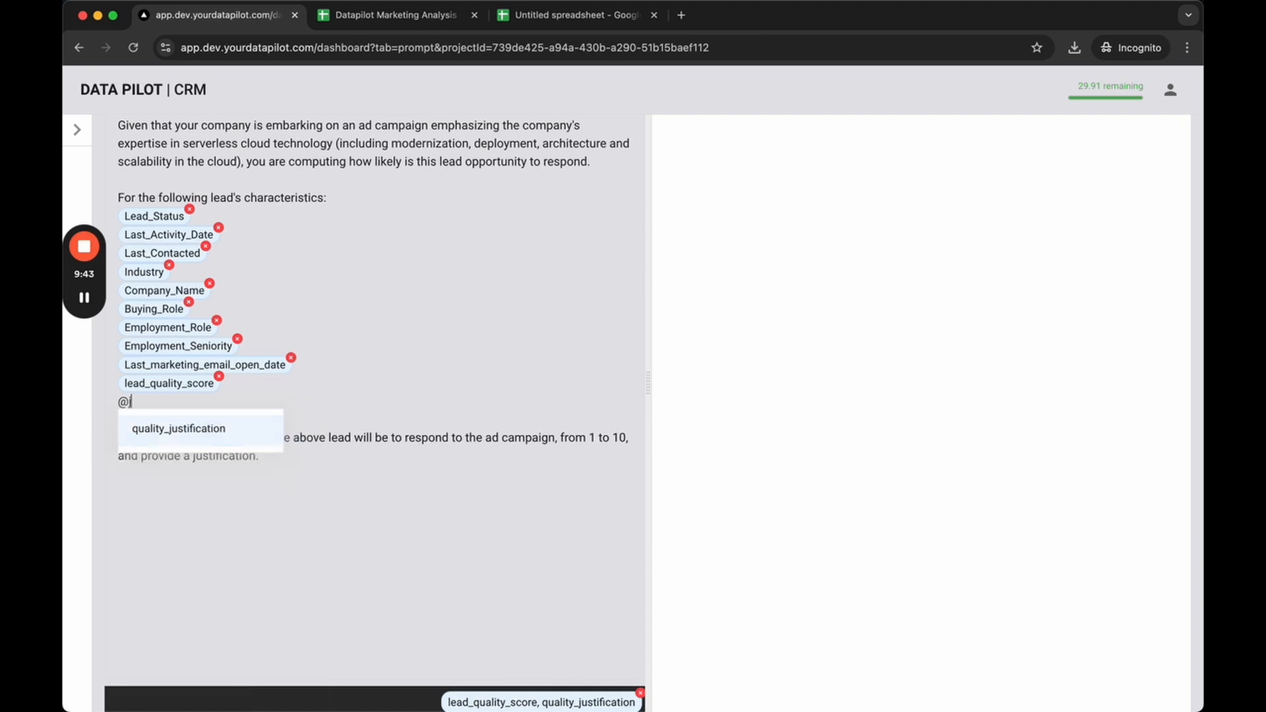
type("us")
left_click(248, 421)
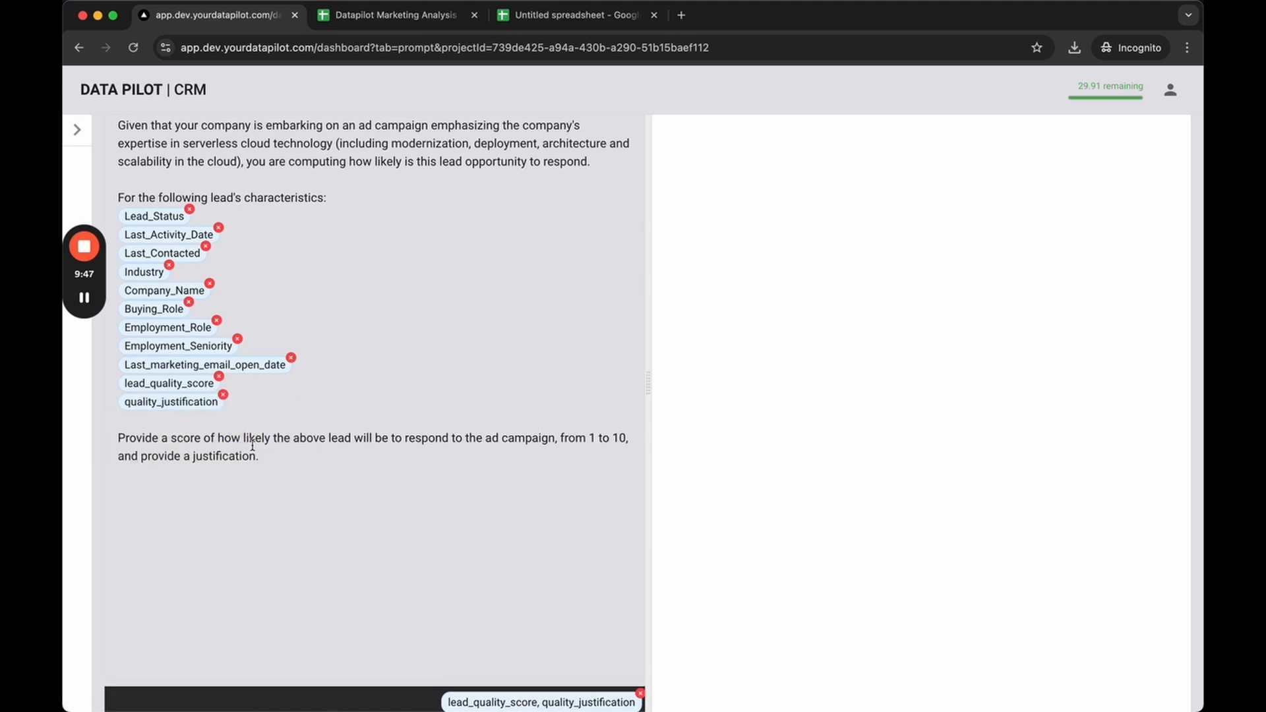
Remove the lead_quality_score and quality_justification output attributes, and generate a new JSON instruction with response_likelihood_score and response_likelihood_justification at the prompt's end
scroll(449, 489, "down", 2)
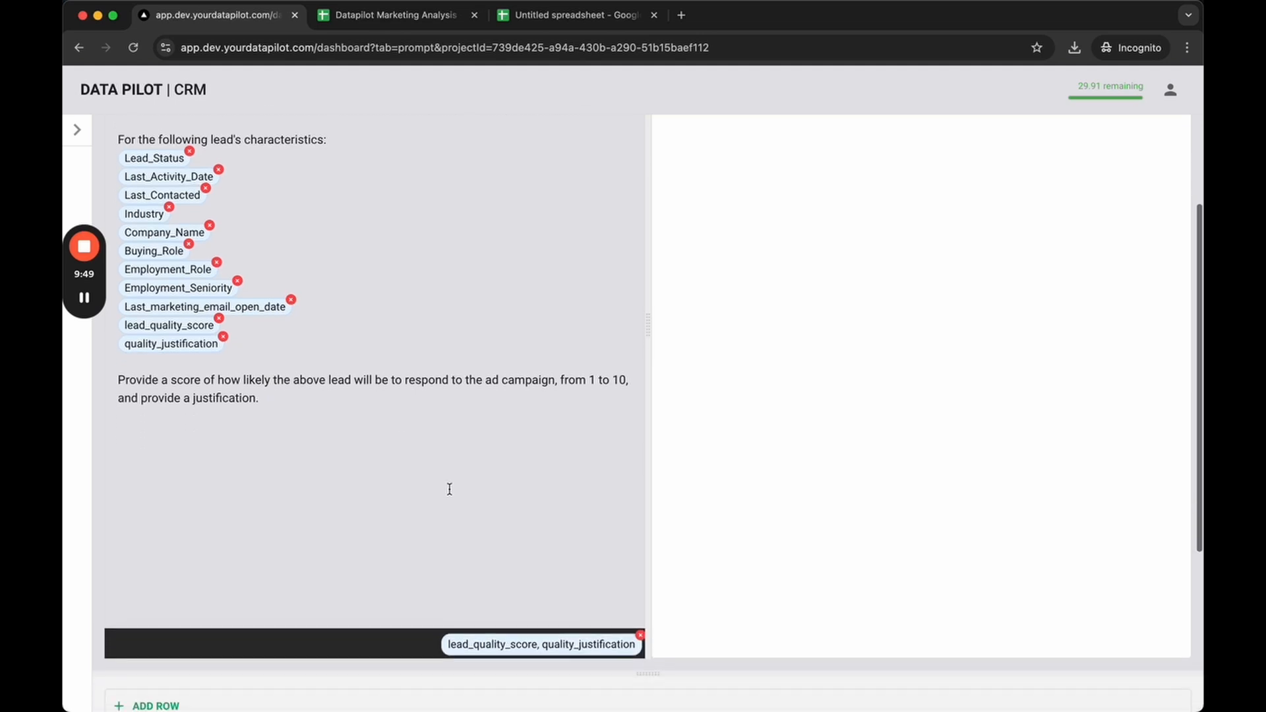
left_click(636, 643)
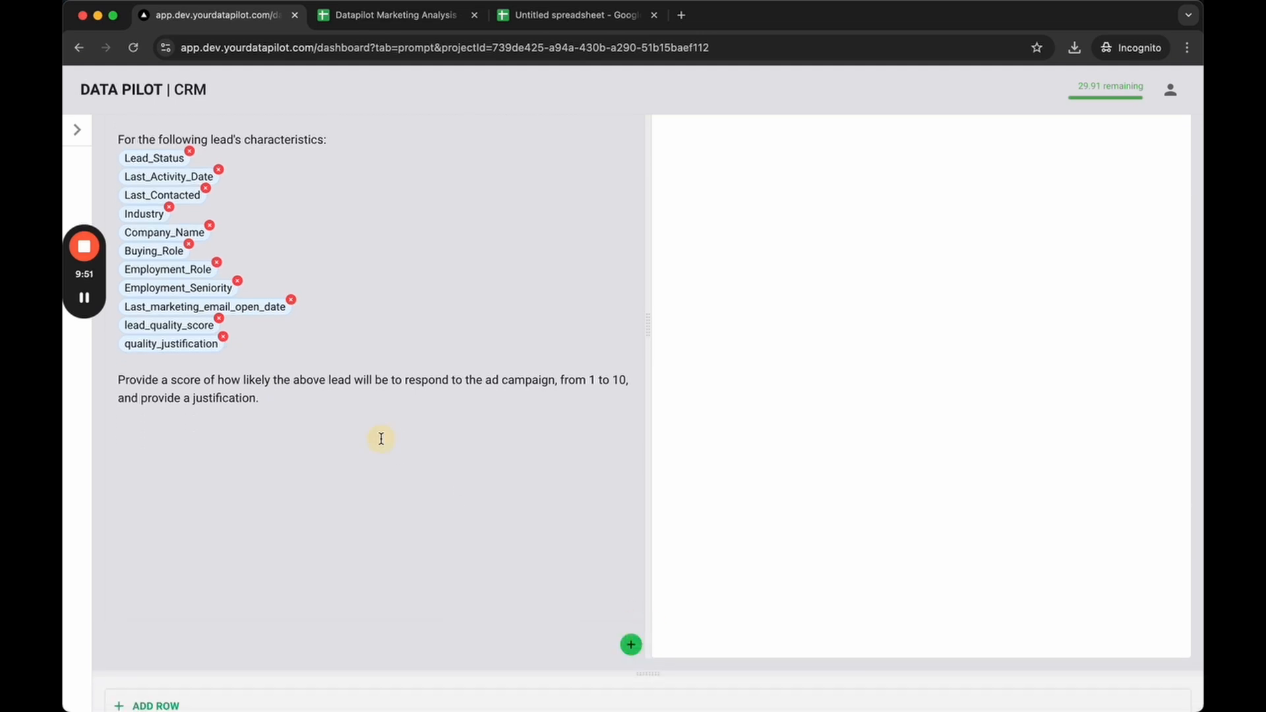
scroll(378, 437, "up", 8)
scroll(287, 448, "down", 10)
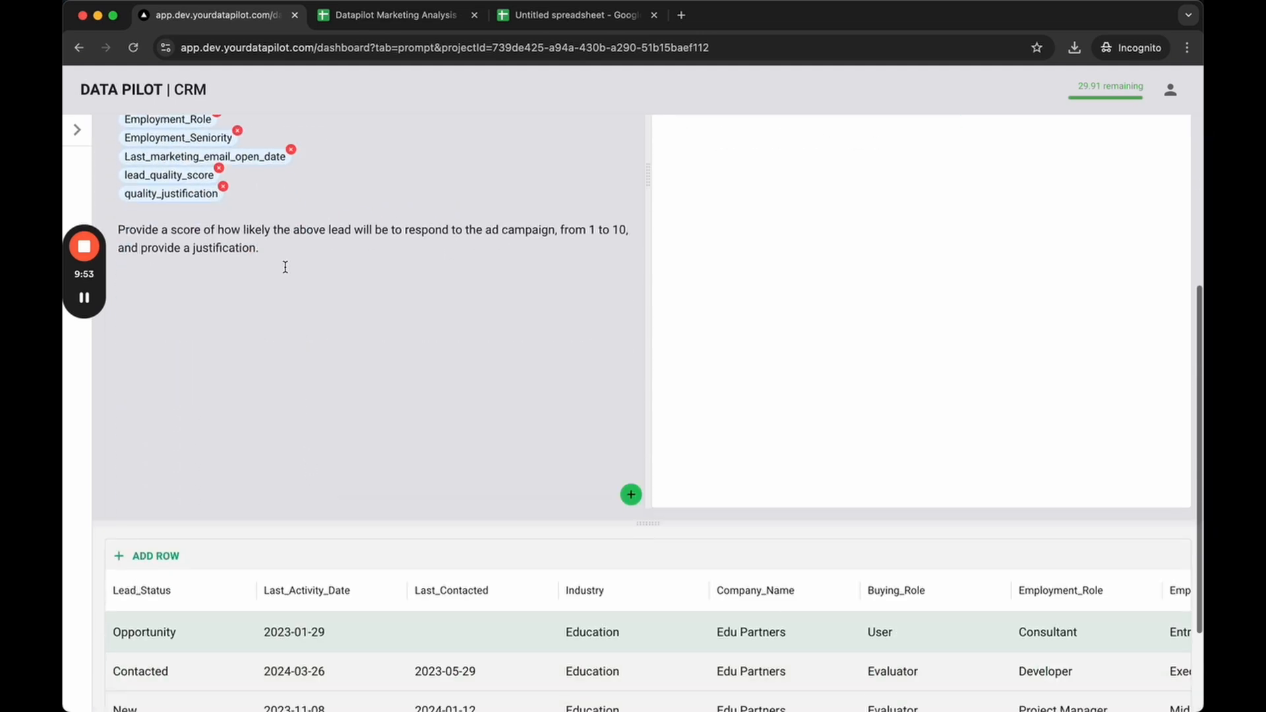
scroll(283, 268, "up", 10)
scroll(317, 573, "down", 2)
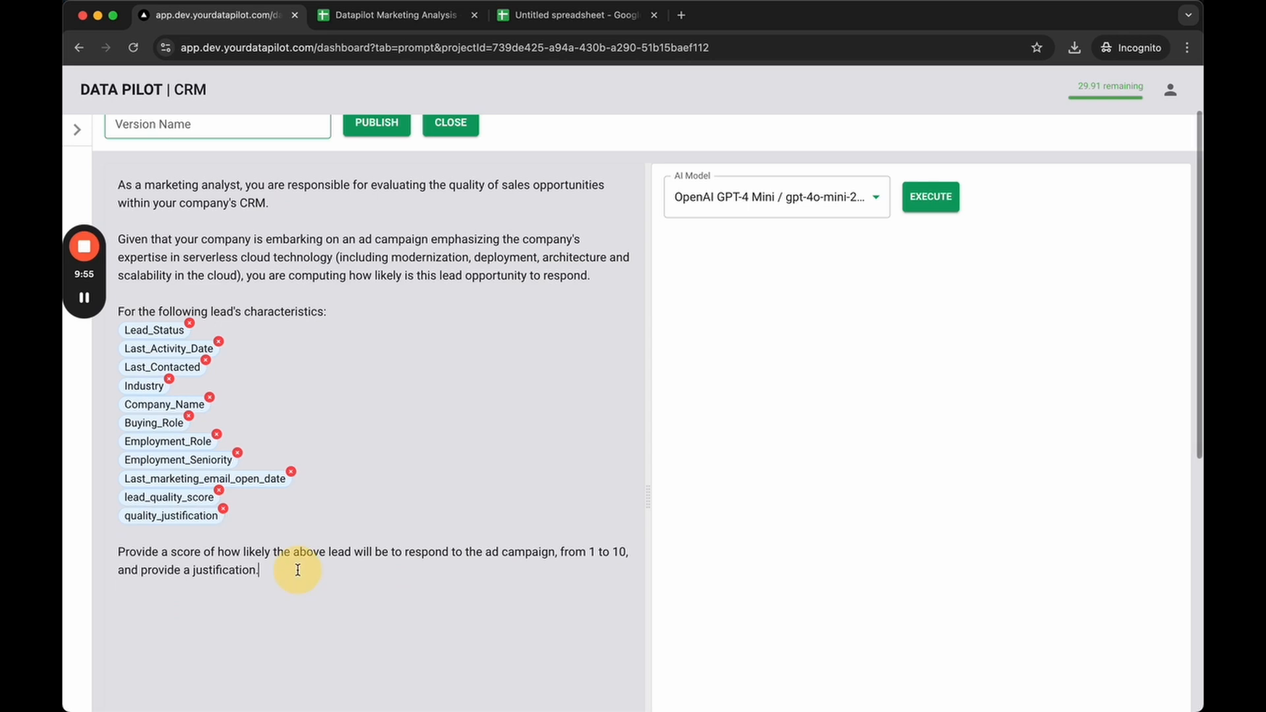
scroll(409, 557, "down", 2)
scroll(520, 548, "down", 1)
left_click(631, 646)
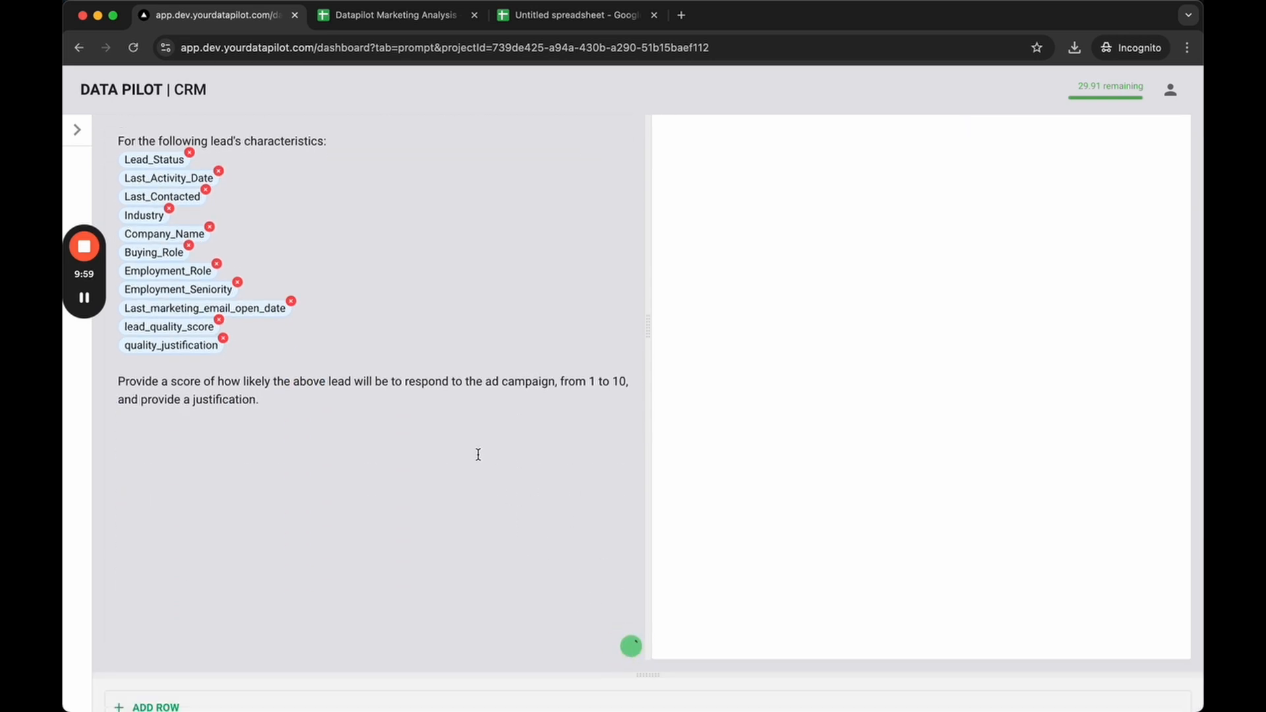
double_click(190, 436)
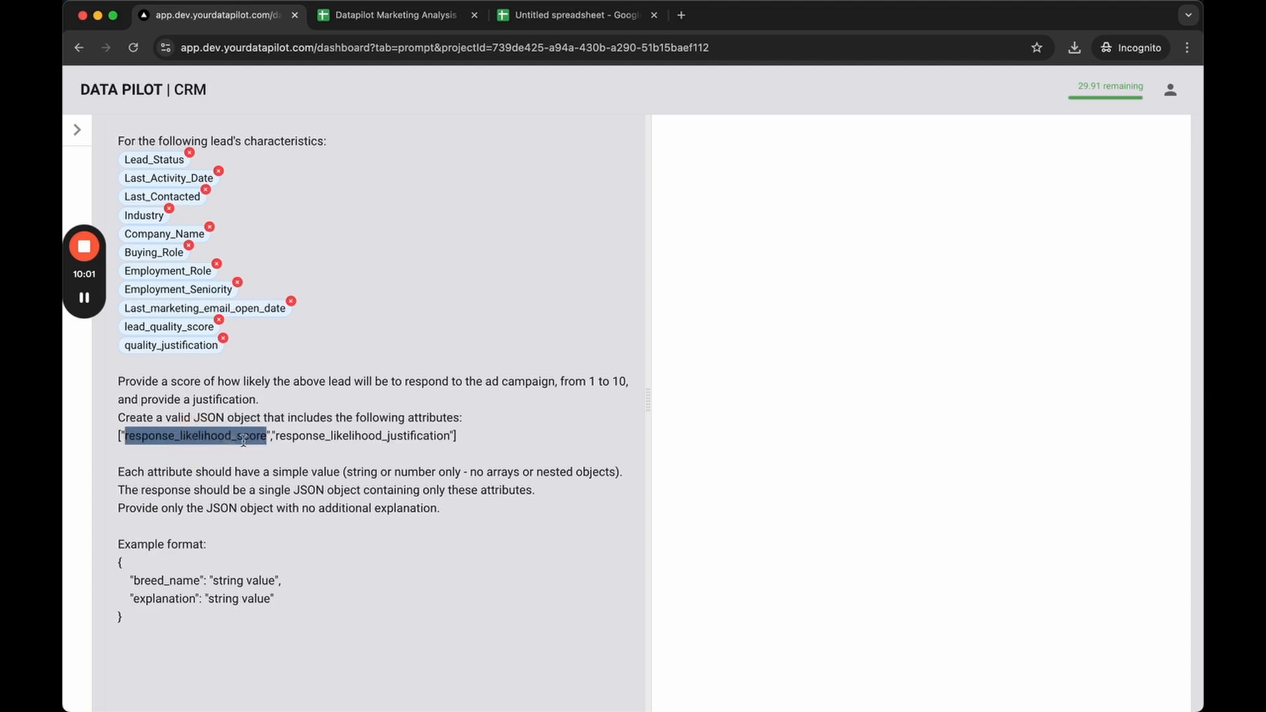
left_click(475, 464)
Execute the prompt with OpenAI GPT-4 Mini and examine the returned response_likelihood_score and justification
scroll(474, 464, "up", 5)
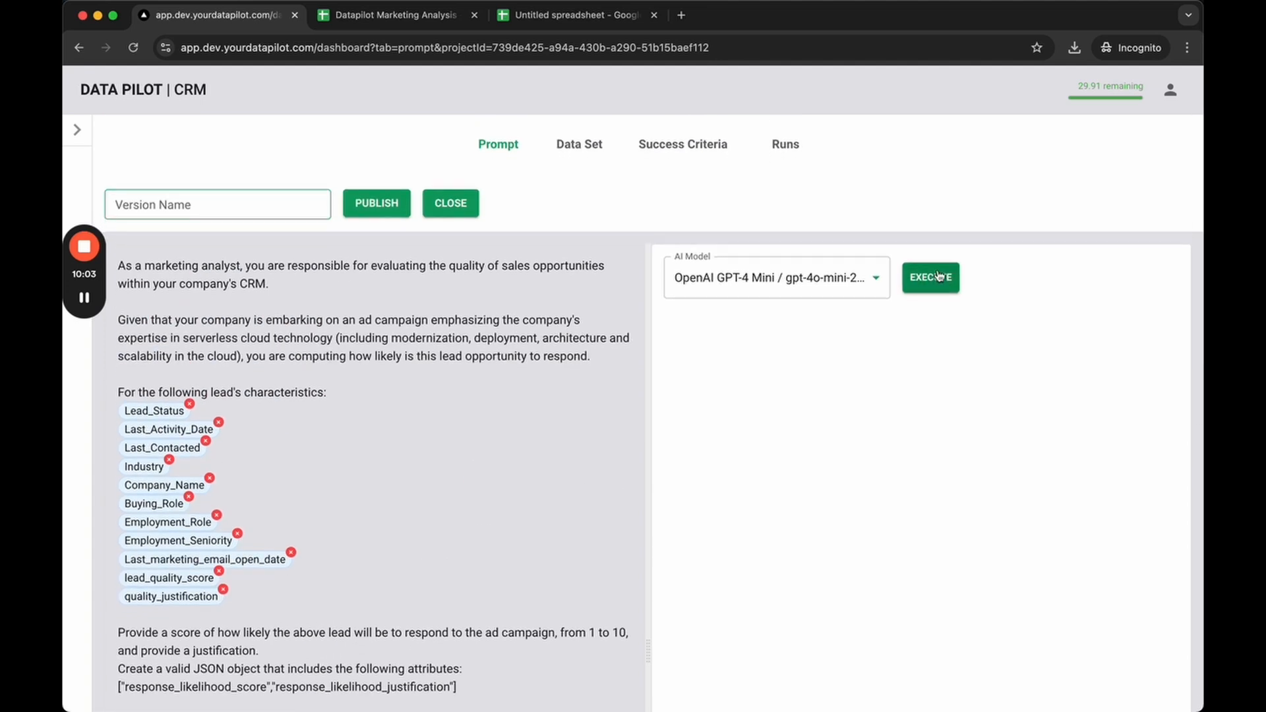
left_click(936, 275)
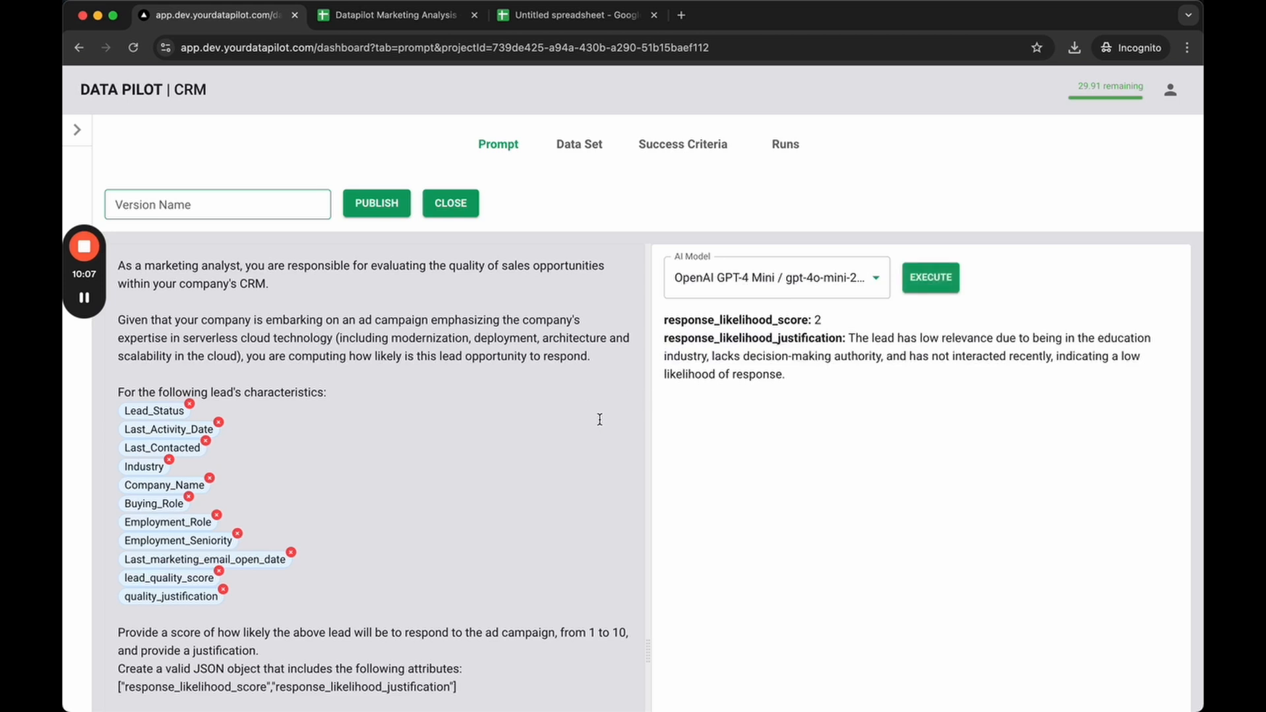
double_click(740, 321)
left_click(776, 352)
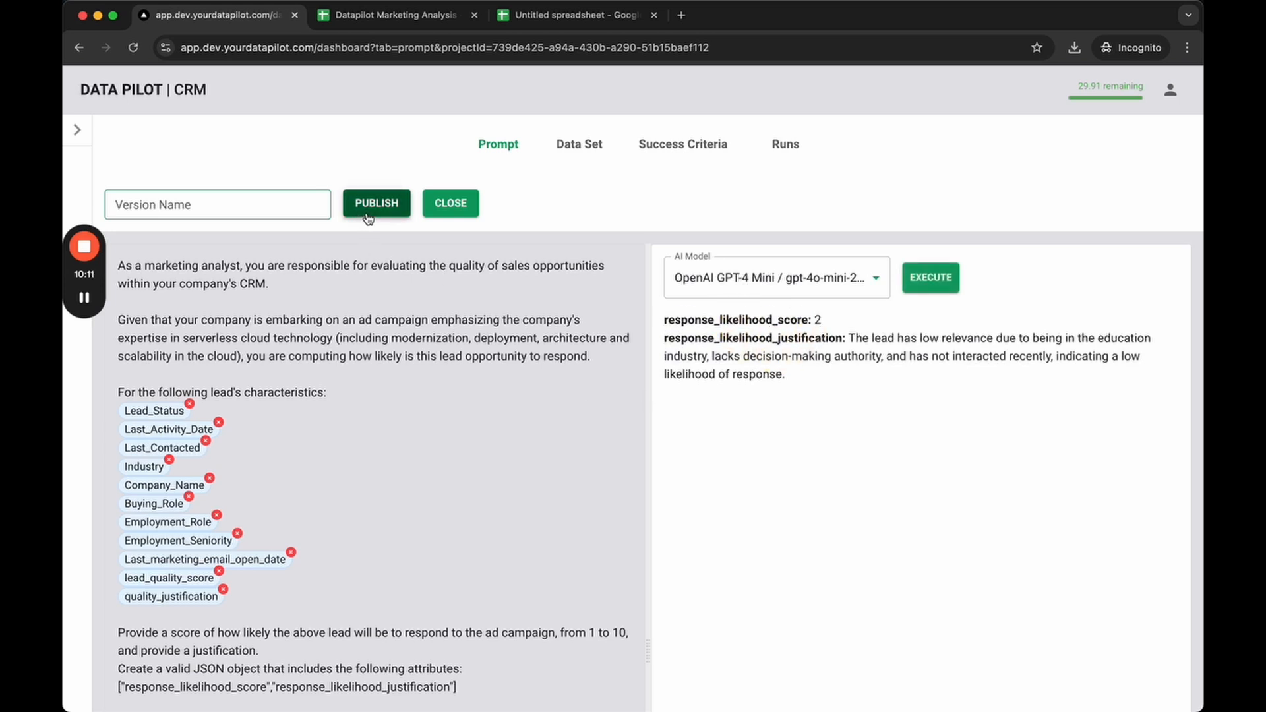
Name the prompt version "likelihood" and publish it
left_click(250, 209)
type("li")
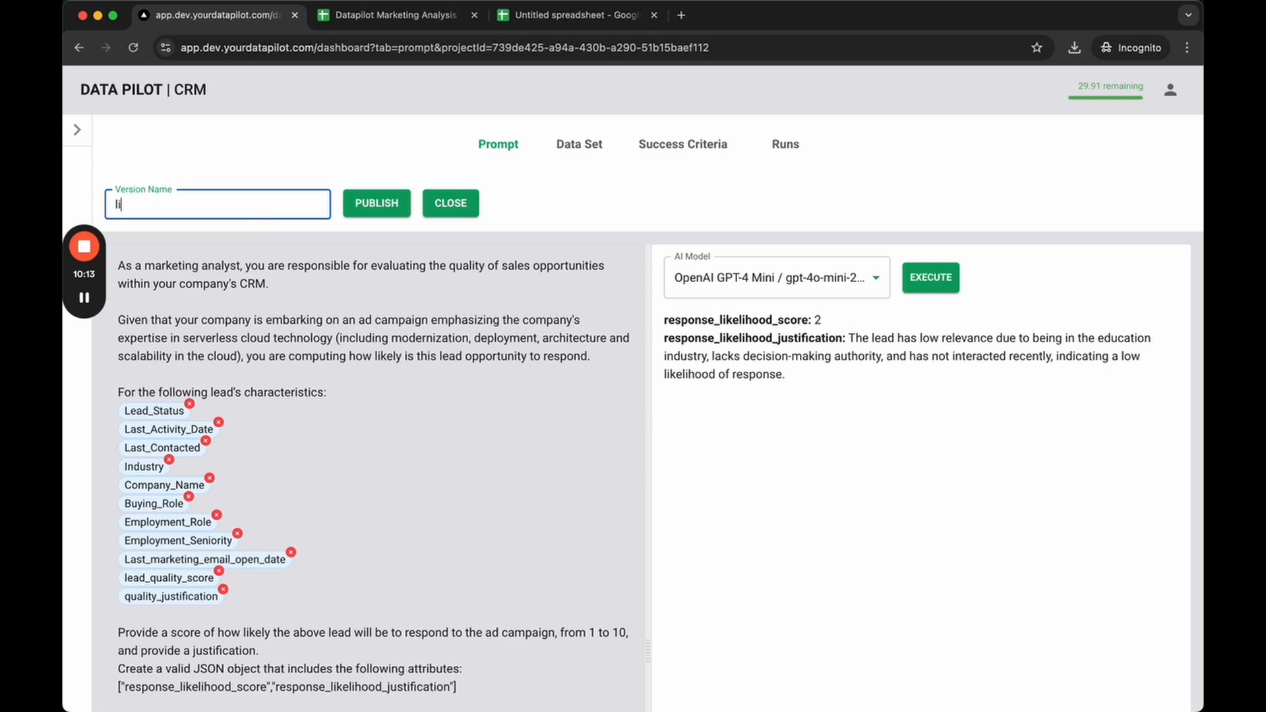
type("kelihood")
left_click(357, 205)
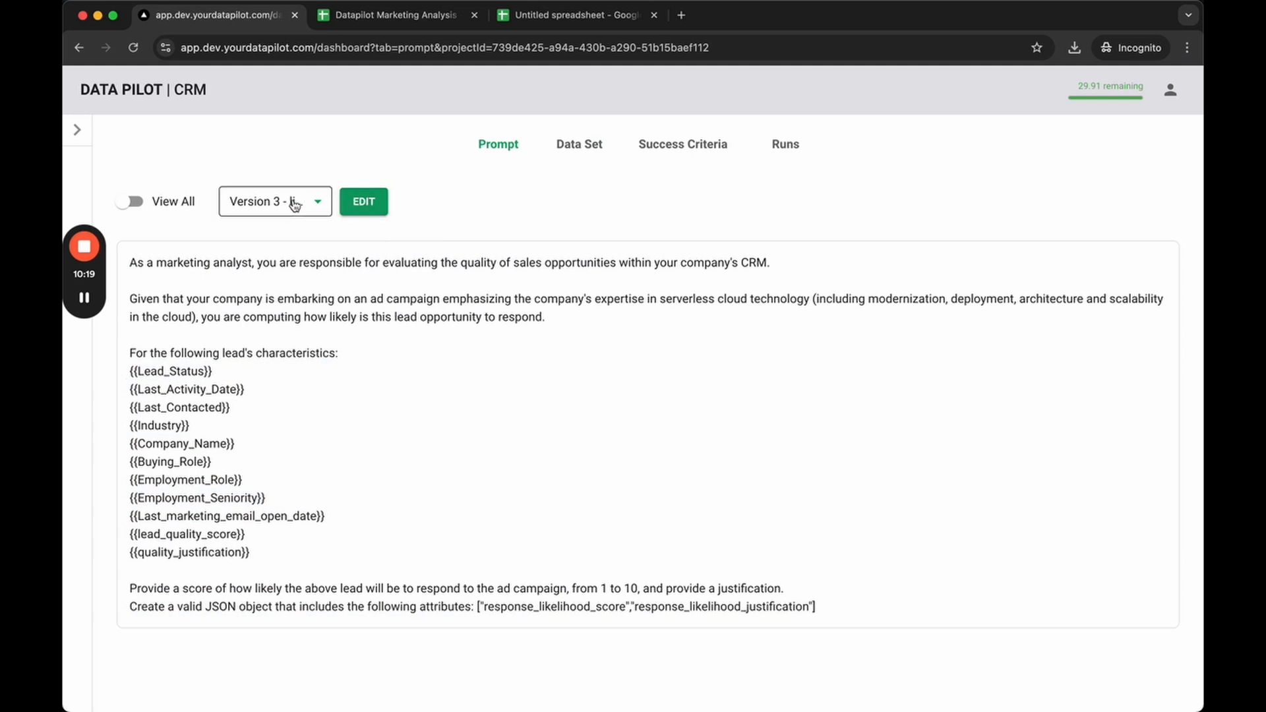
scroll(424, 429, "down", 1)
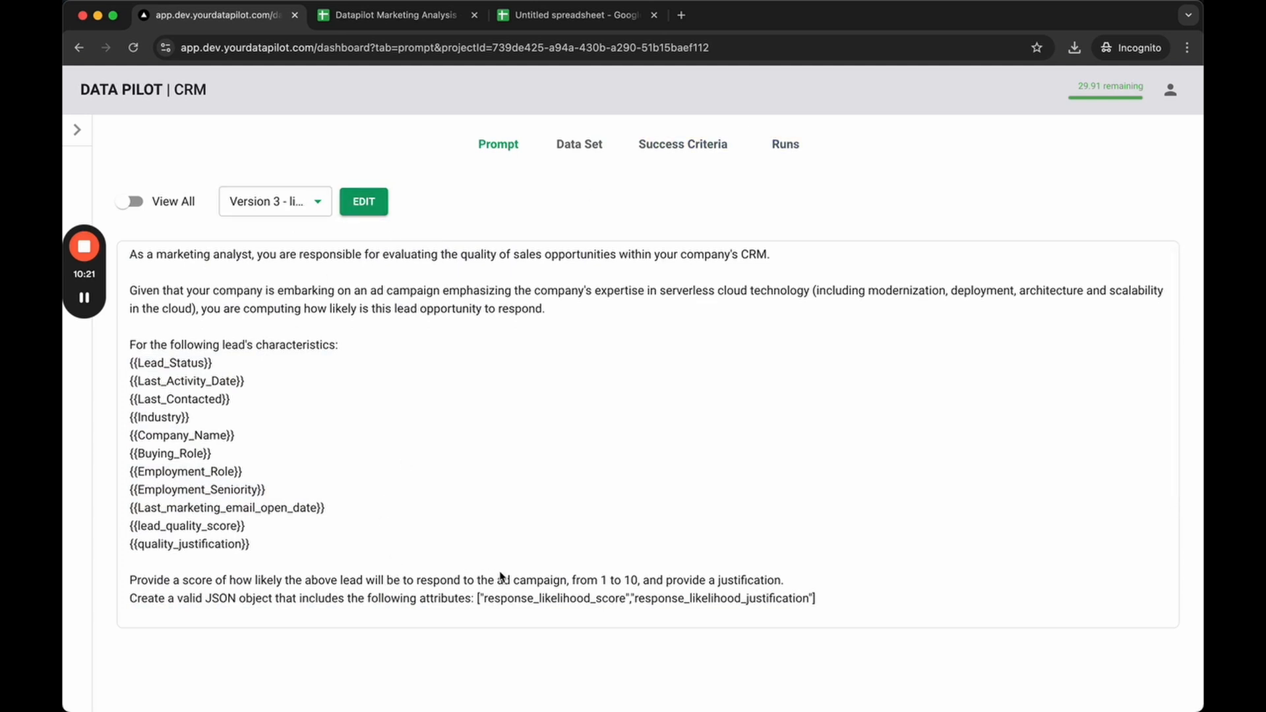
Start a new run of prompt version v.3 - likelihood with the OpenAI GPT-4 Mini model
left_click(783, 147)
left_click(1154, 203)
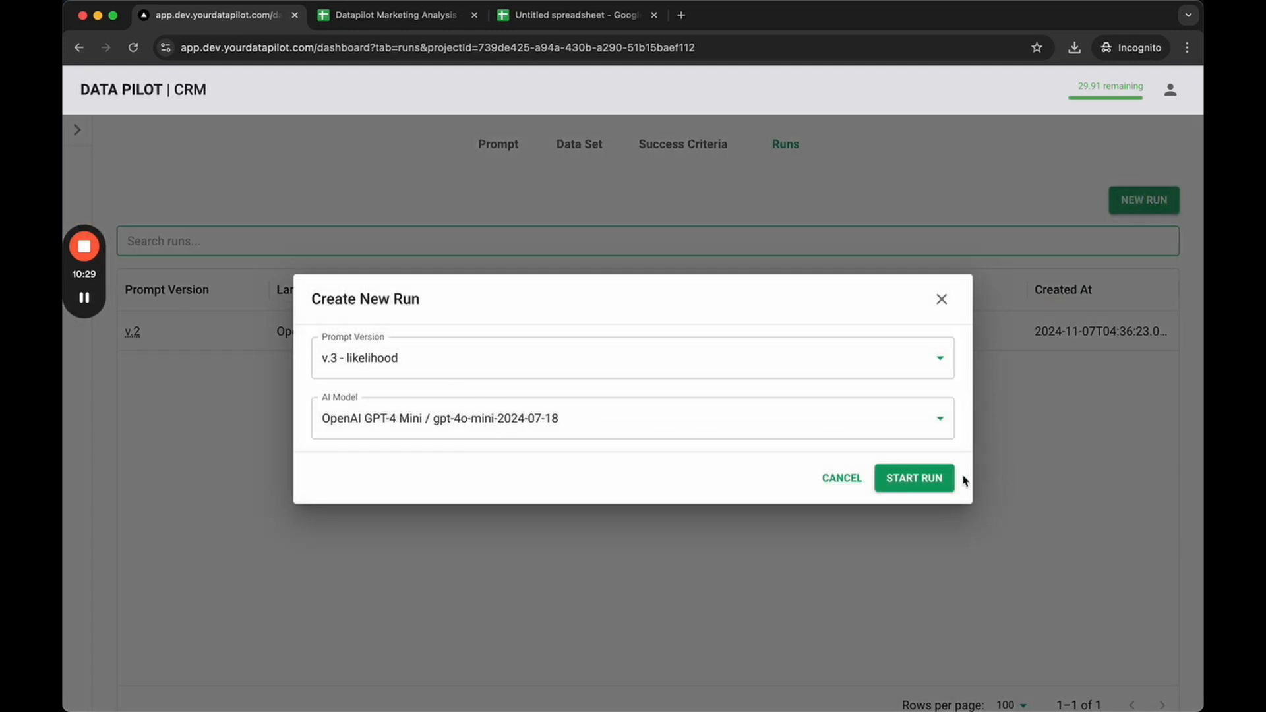
left_click(941, 482)
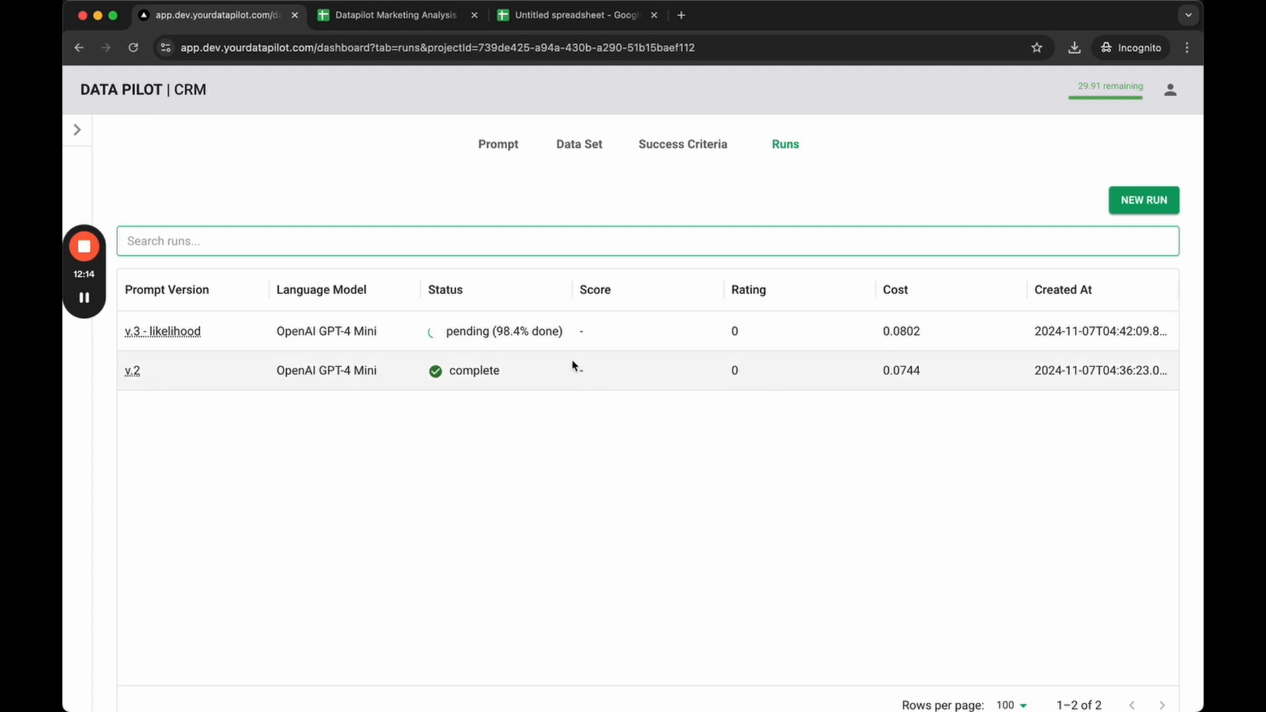
Open the v.3 - likelihood run and examine its lead columns and generated outputs
left_click(678, 333)
scroll(666, 393, "right", 3)
scroll(667, 394, "right", 3)
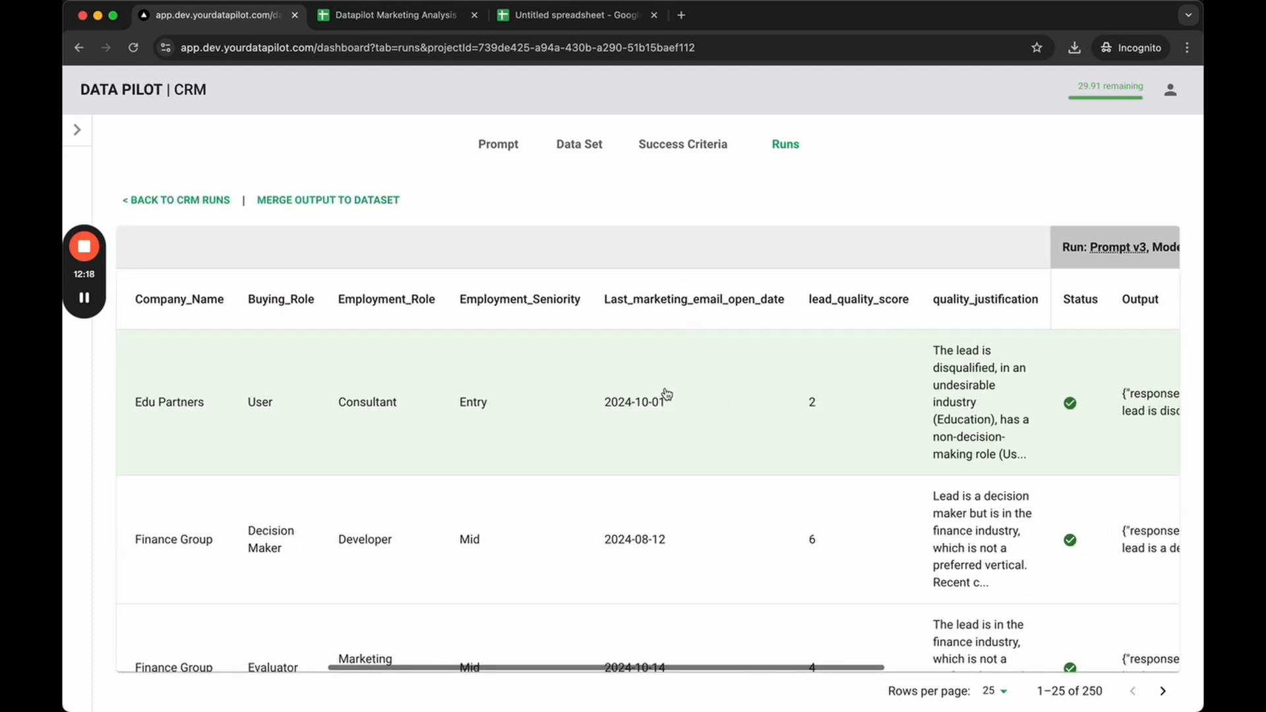
scroll(811, 405, "down", 2)
scroll(797, 418, "up", 2)
scroll(797, 418, "right", 6)
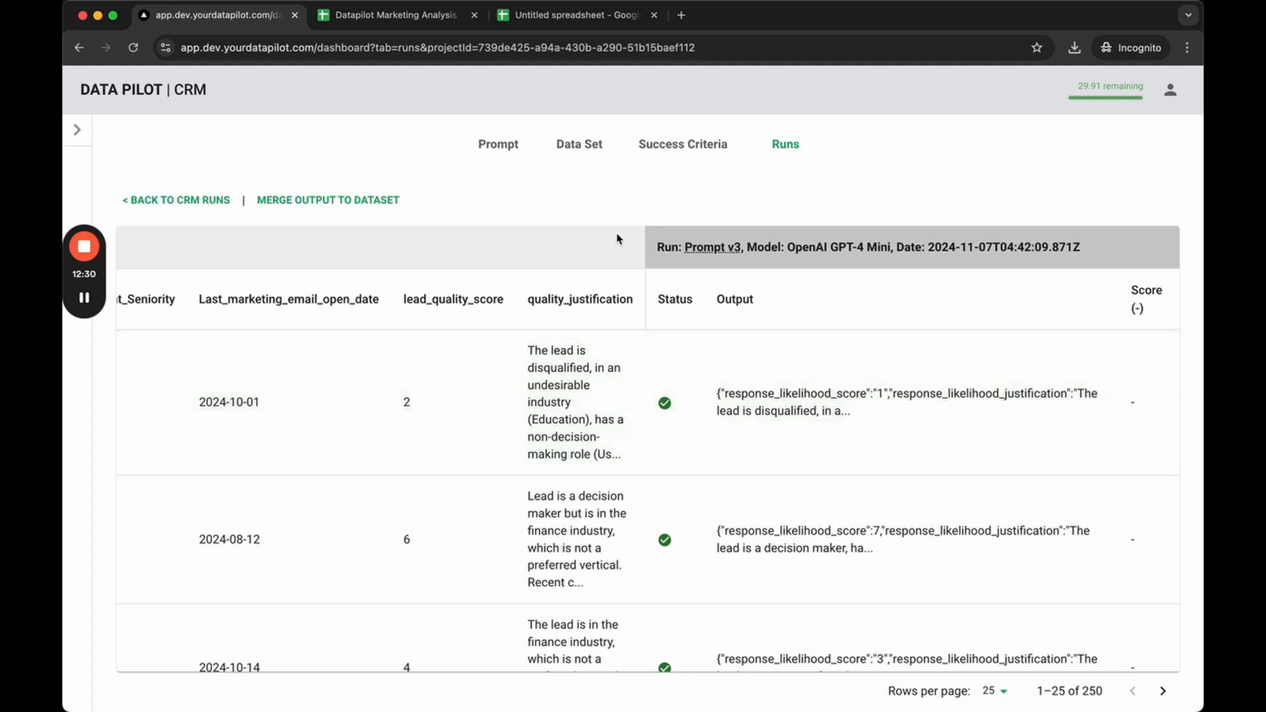
Merge response_likelihood_score and response_likelihood_justification into the data set, and view the added columns there
left_click(328, 201)
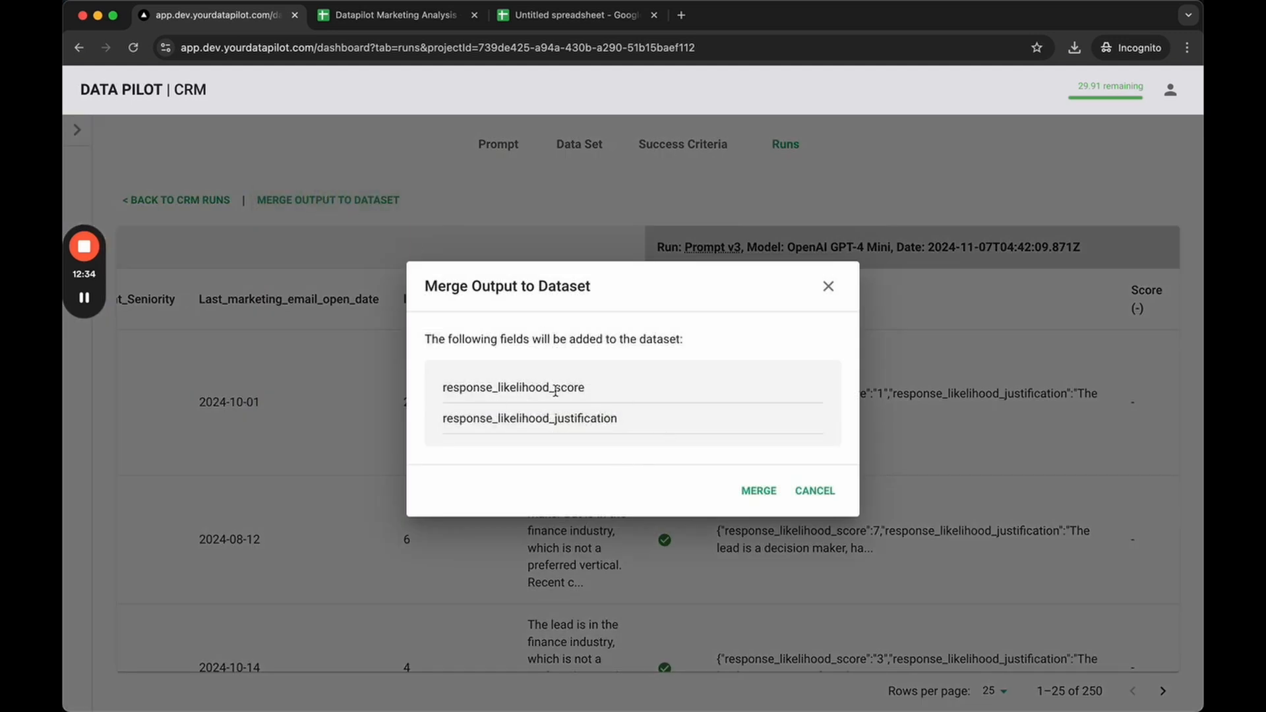
left_click(757, 491)
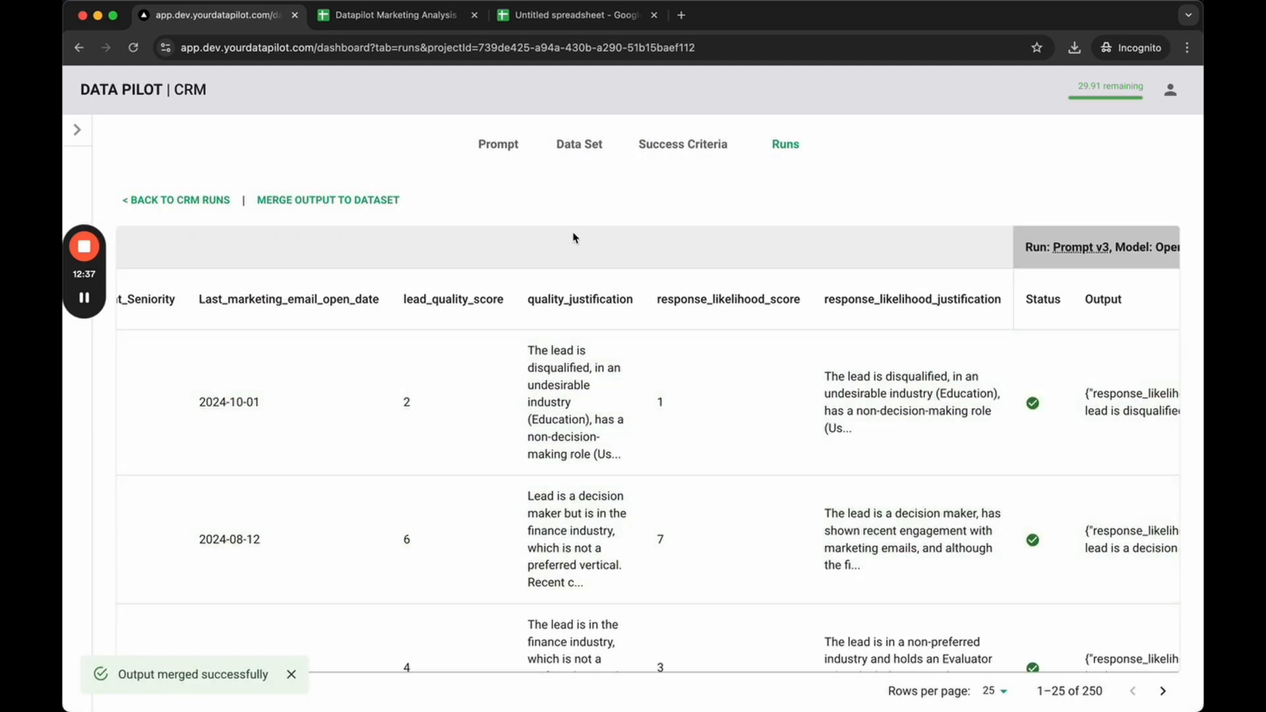
left_click(580, 151)
scroll(656, 317, "right", 6)
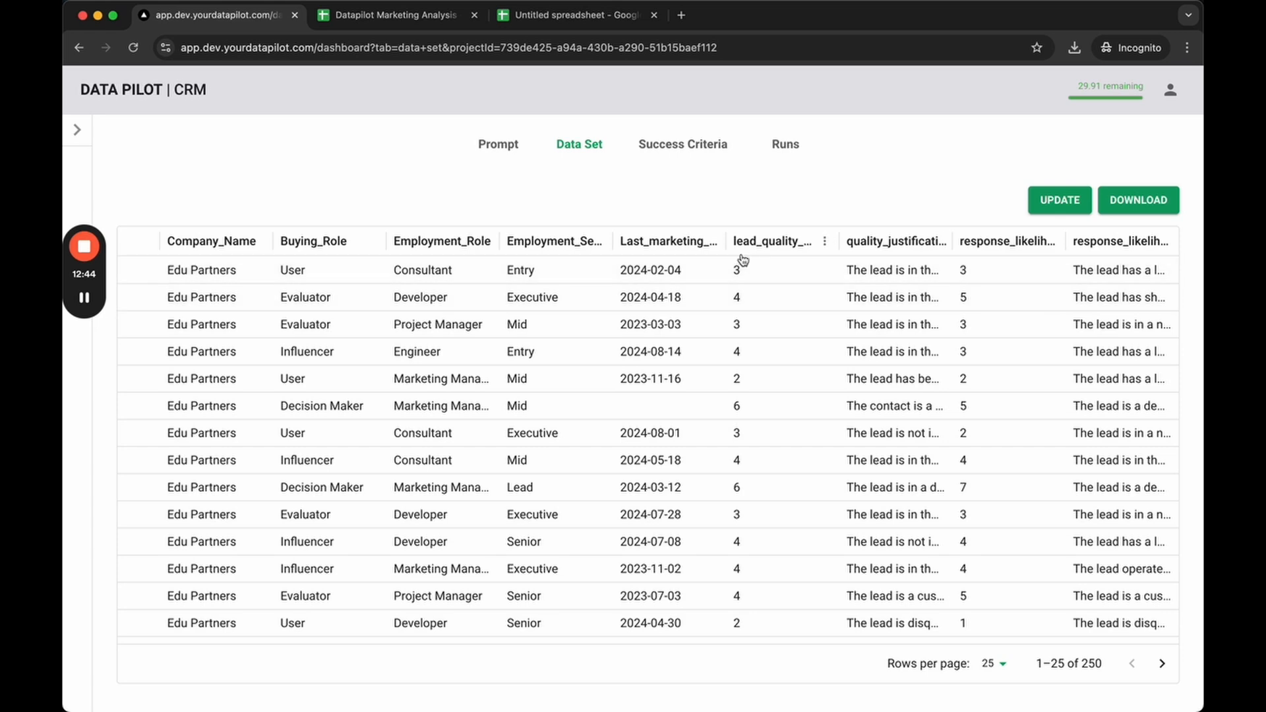
Download the CRM data set to the Downloads folder as CRM (2), and reload the page
left_click(1148, 200)
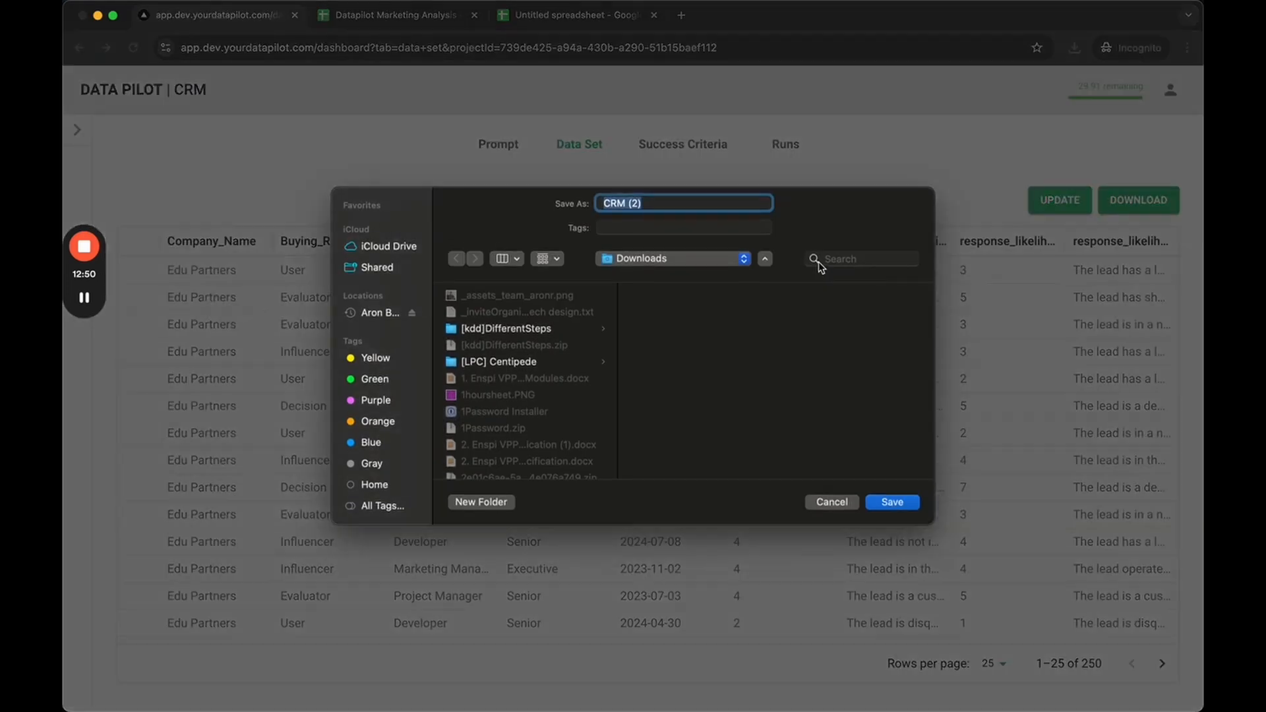
left_click(894, 501)
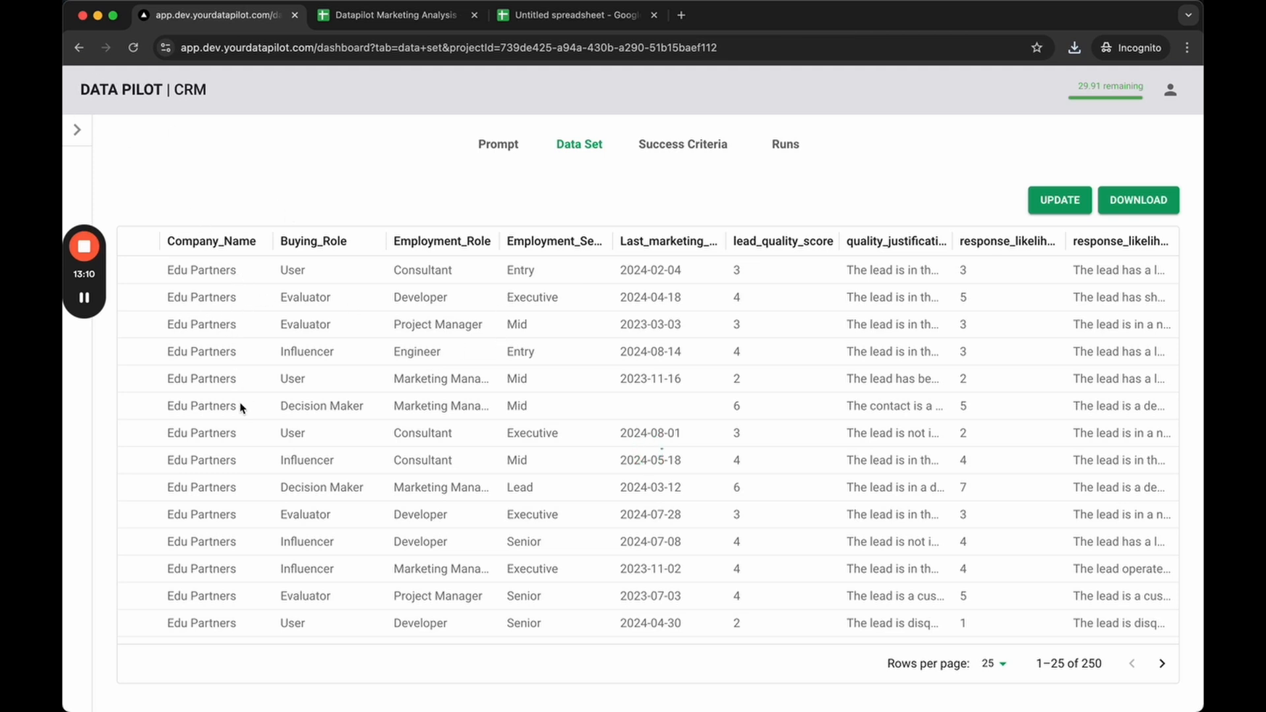
left_click(80, 127)
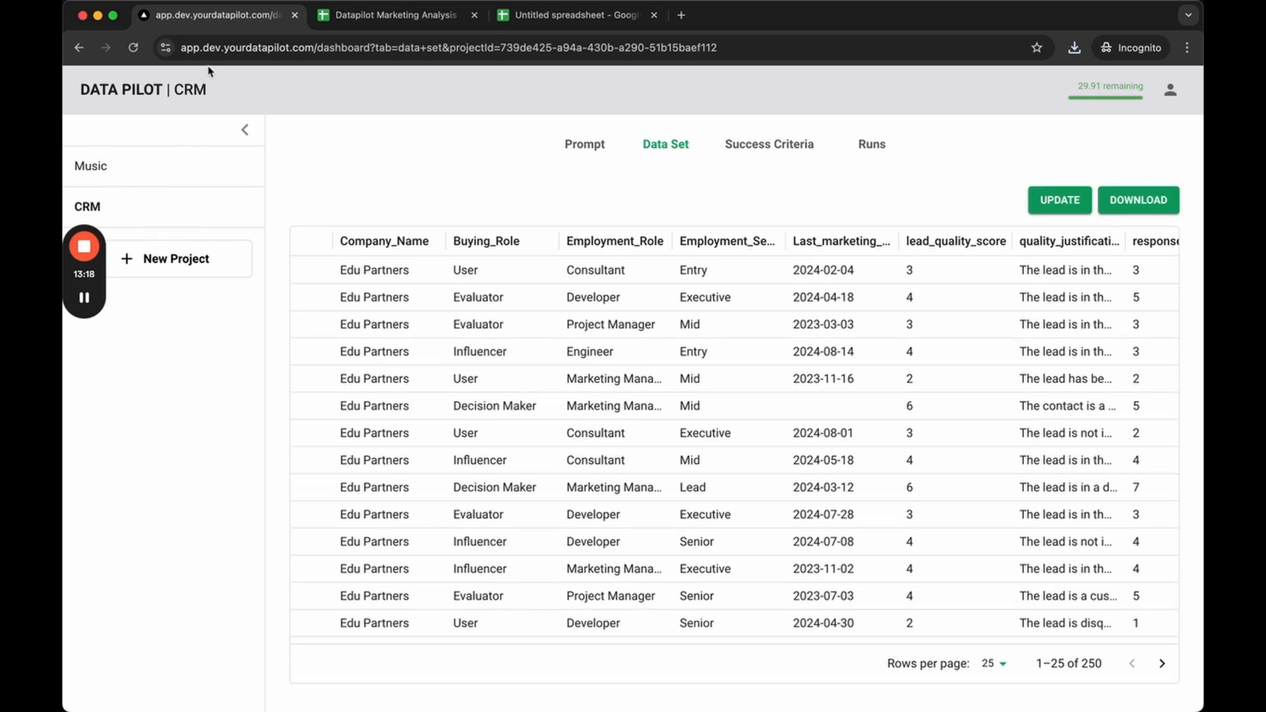
left_click(133, 48)
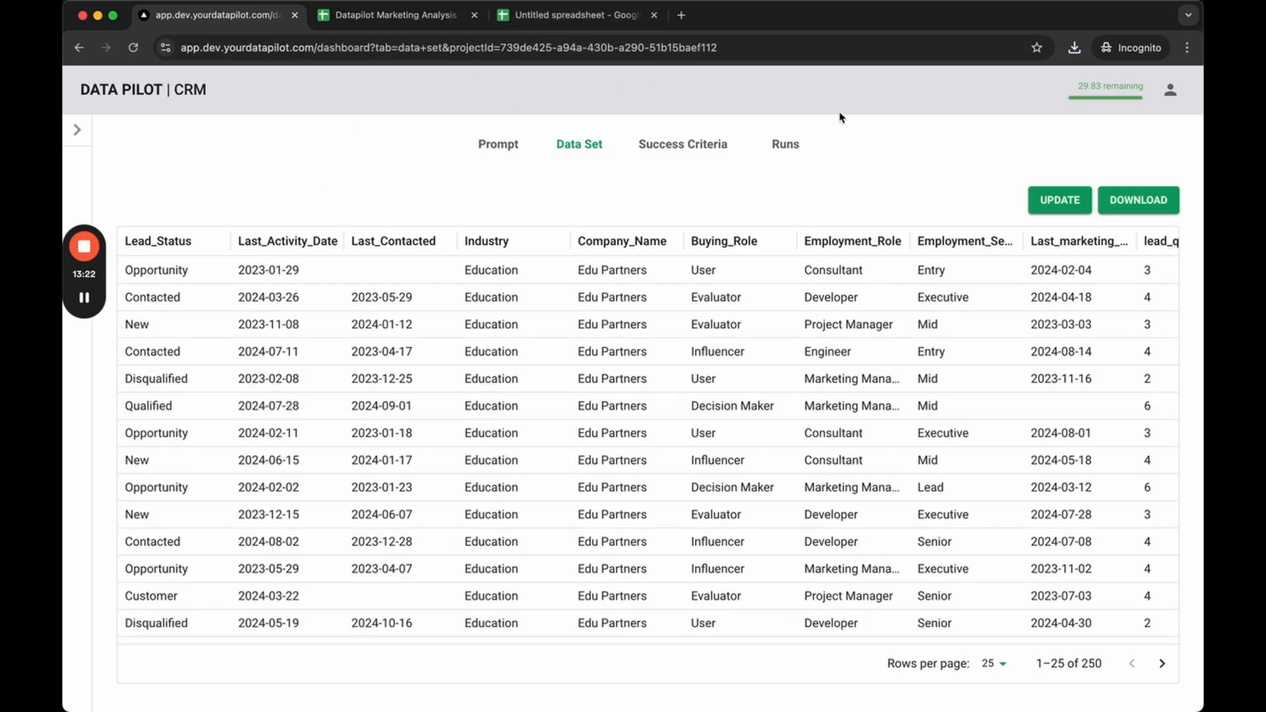
Switch to the Datapilot Marketing Analysis spreadsheet in Google Sheets and open Sheet1
left_click(595, 16)
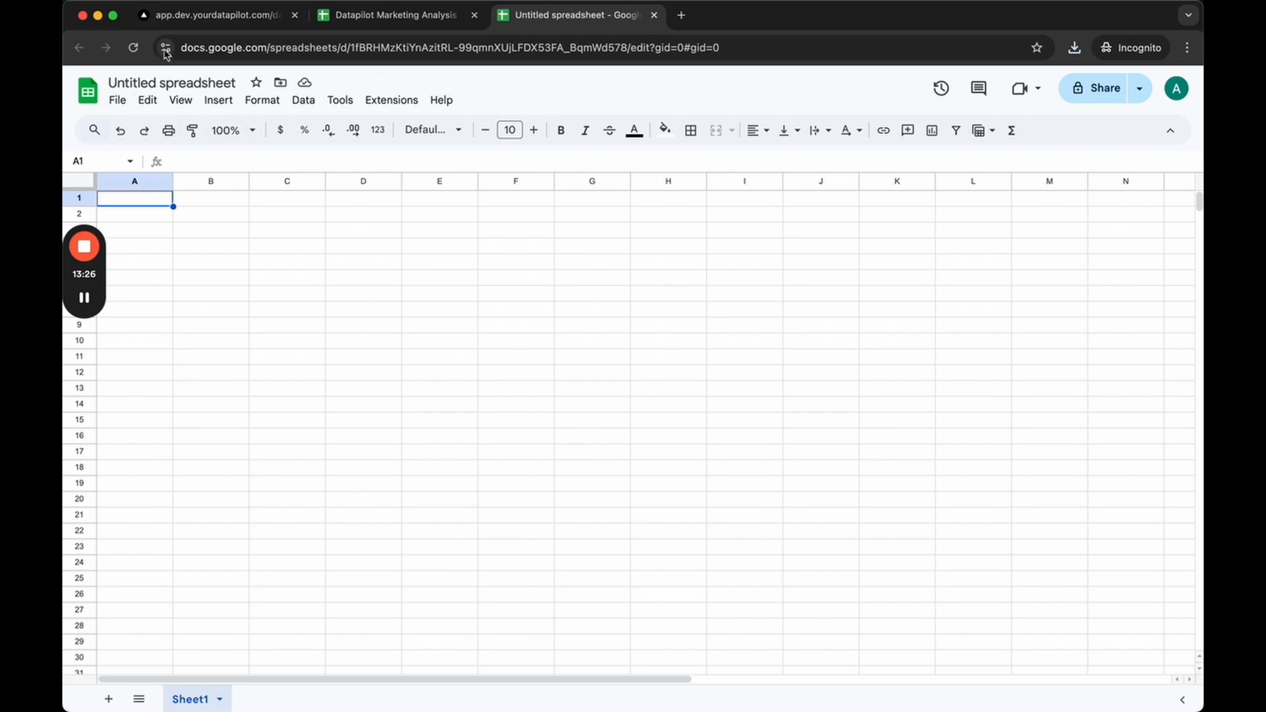
left_click(392, 15)
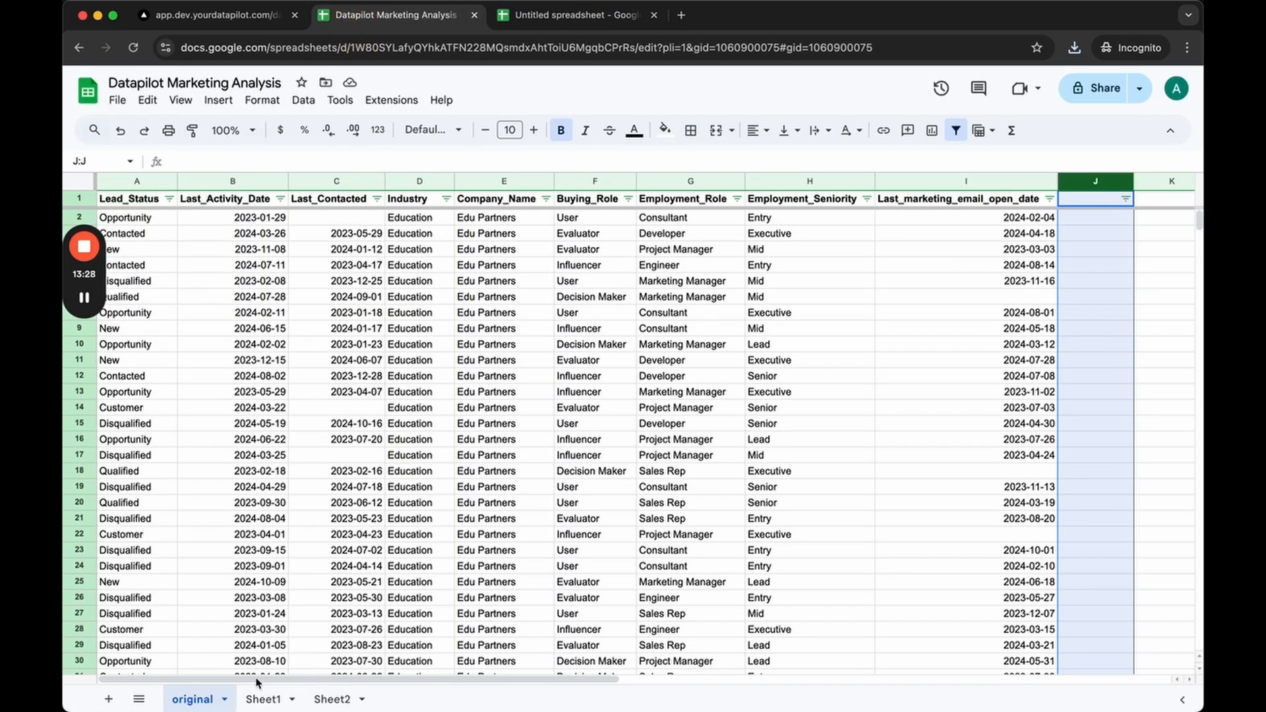
left_click(262, 697)
Import the uploaded file CRM (2).csv into Sheet1, replacing the current sheet
left_click(116, 101)
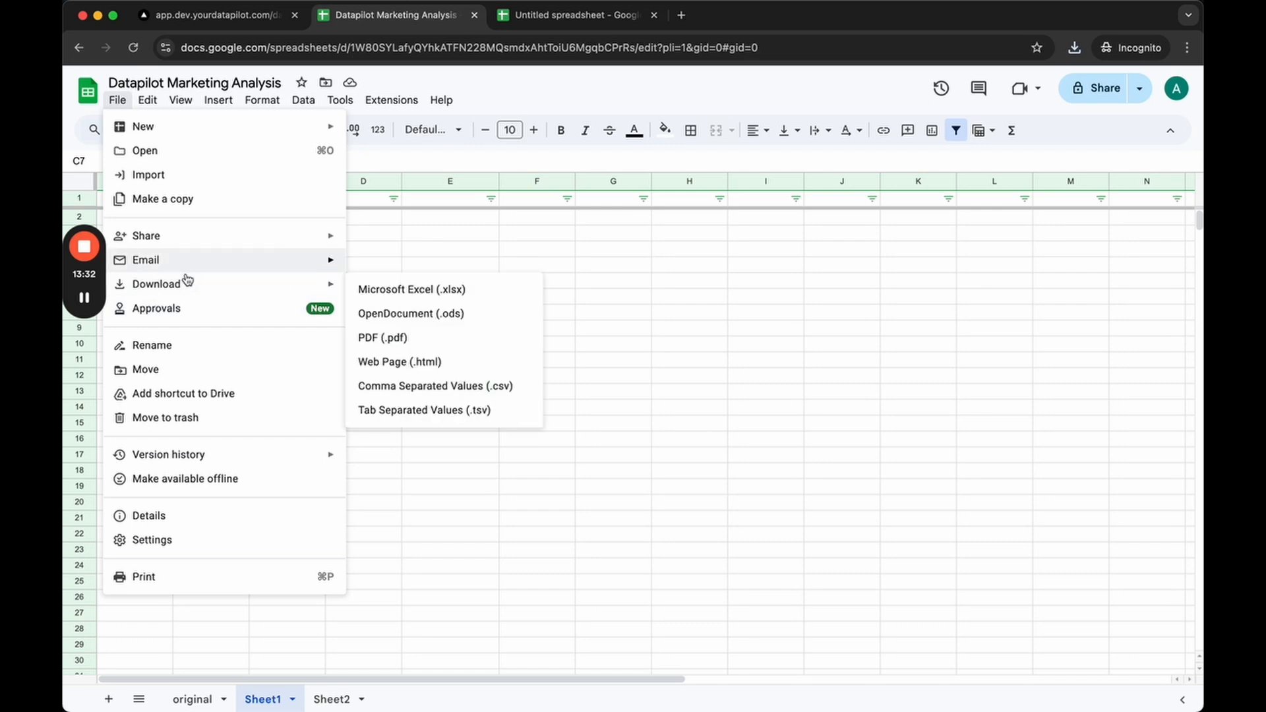
left_click(175, 174)
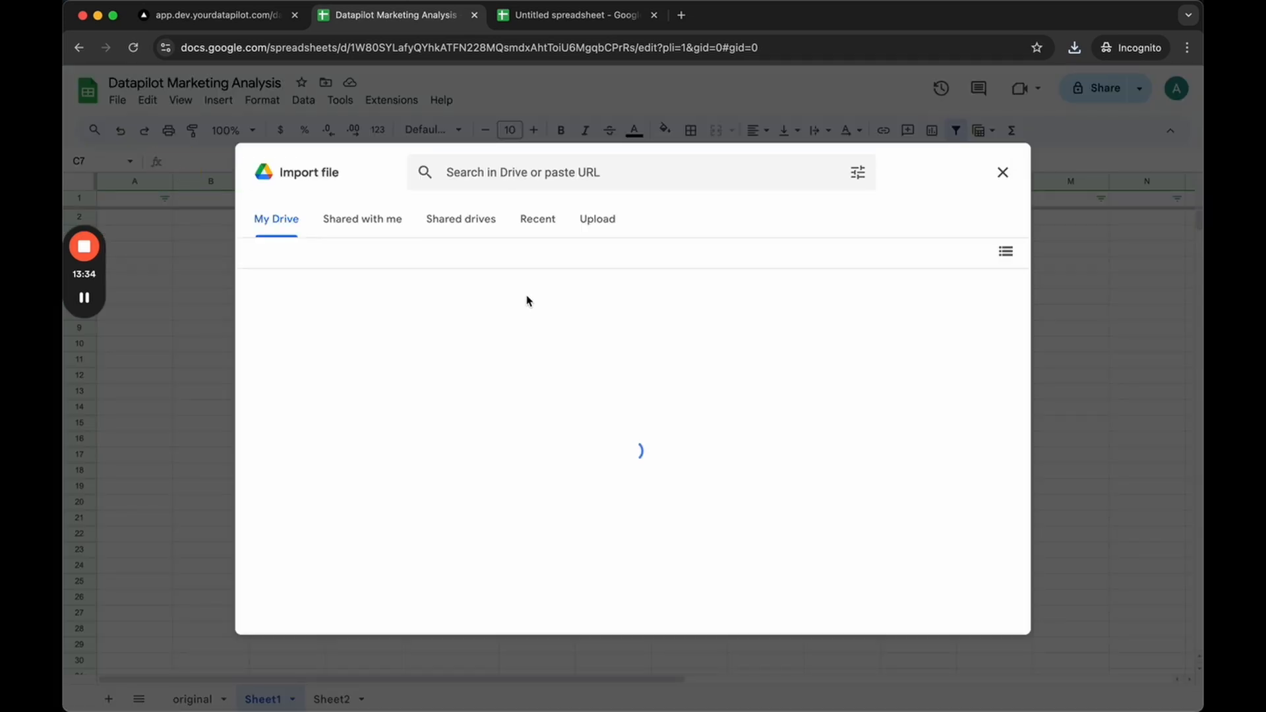
left_click(605, 220)
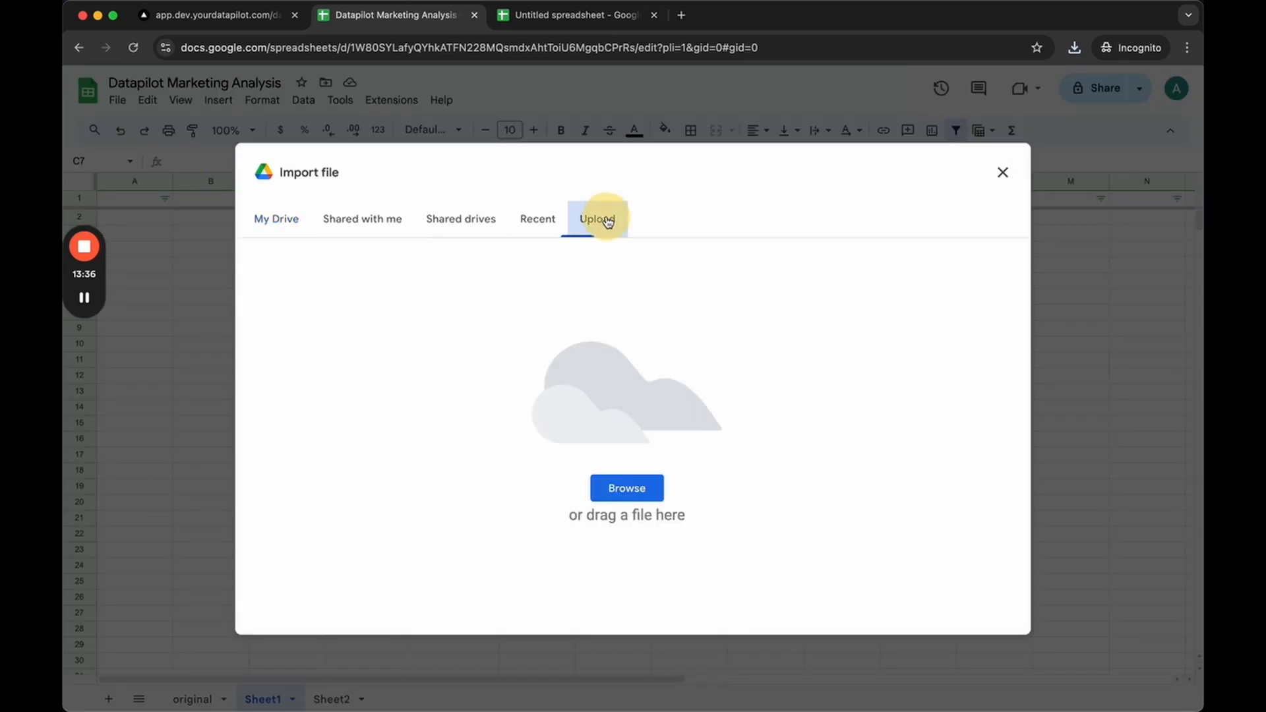
left_click(631, 488)
double_click(520, 267)
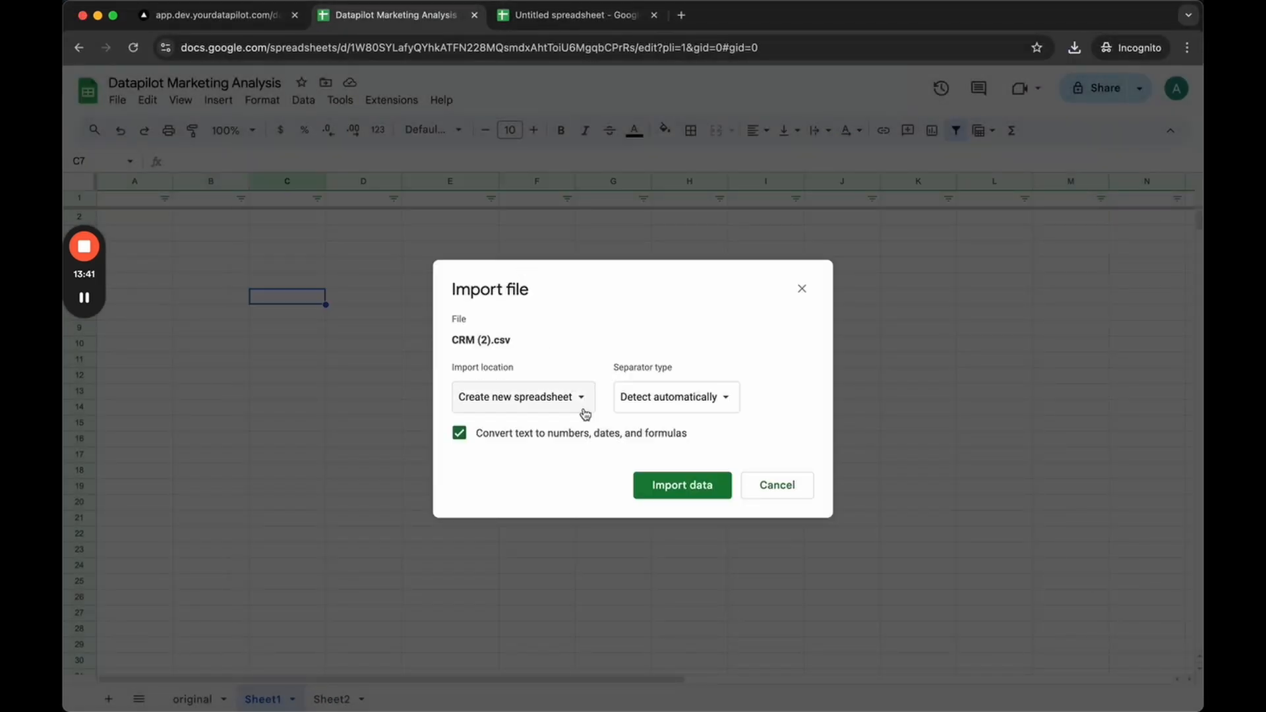
left_click(562, 408)
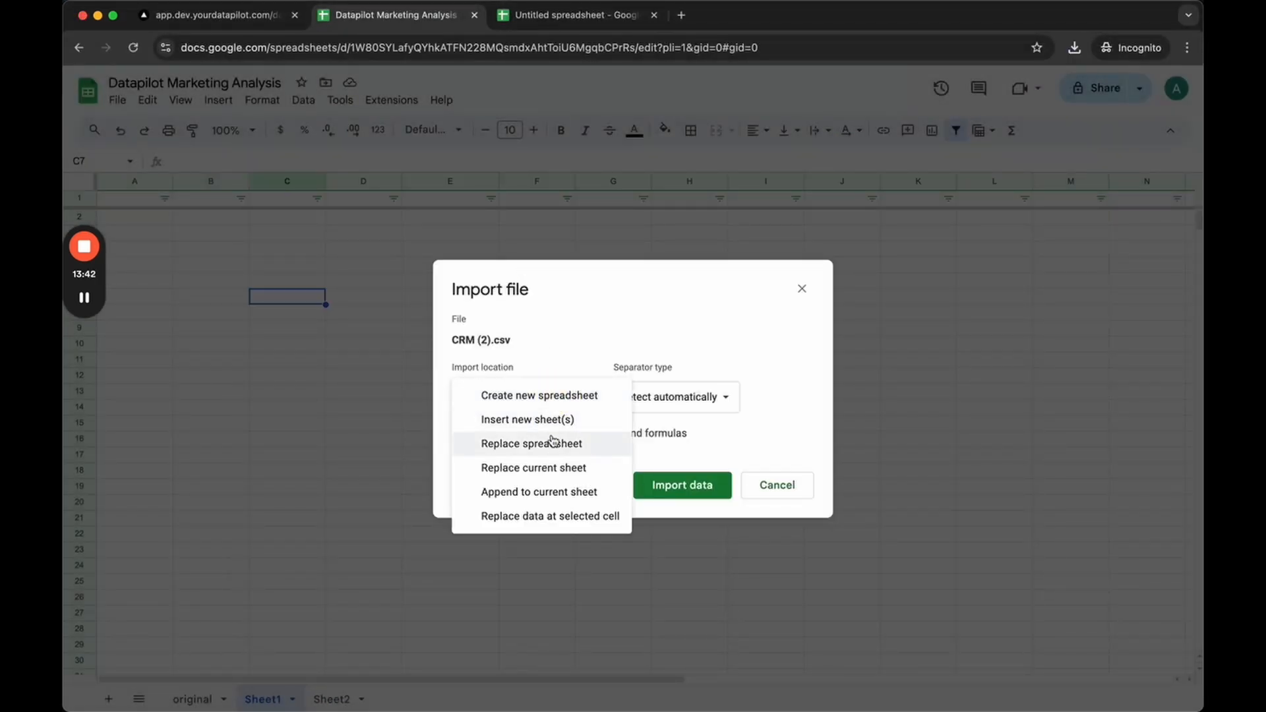
left_click(550, 467)
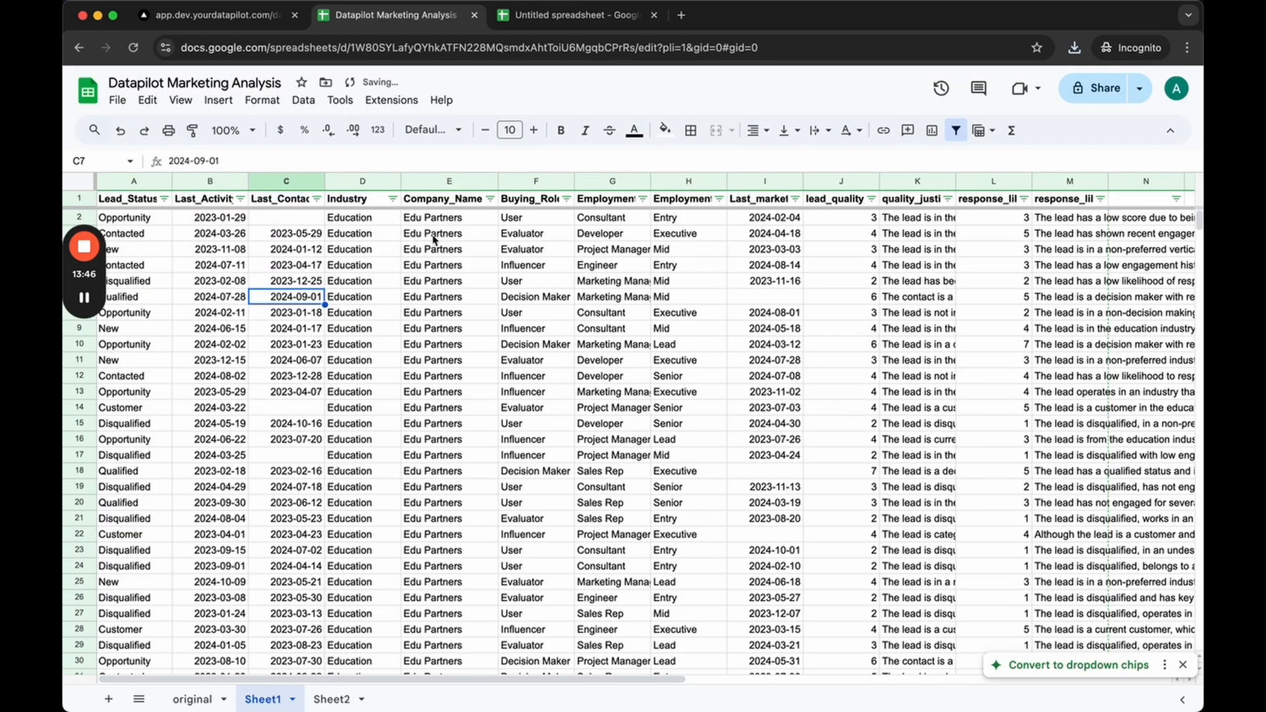
Widen the quality_justification column in Sheet1 so its full header fits
scroll(409, 224, "right", 5)
scroll(436, 246, "left", 1)
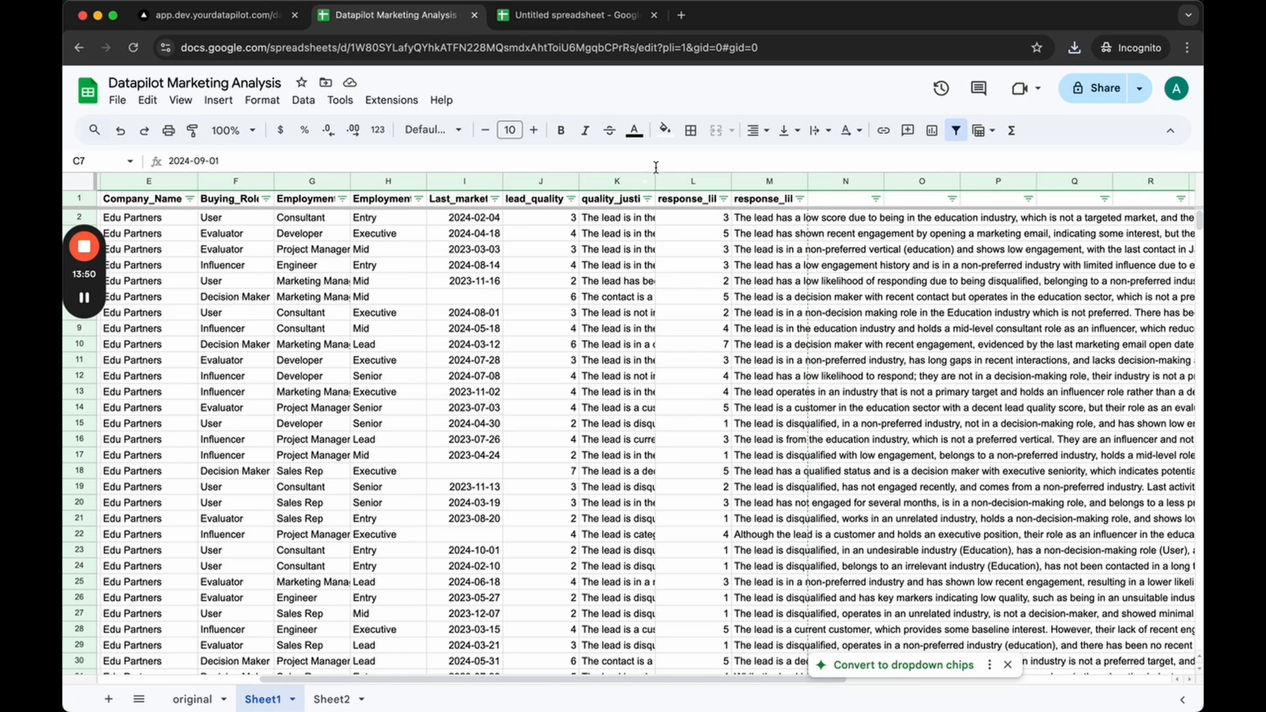
left_click_drag(656, 178, 688, 178)
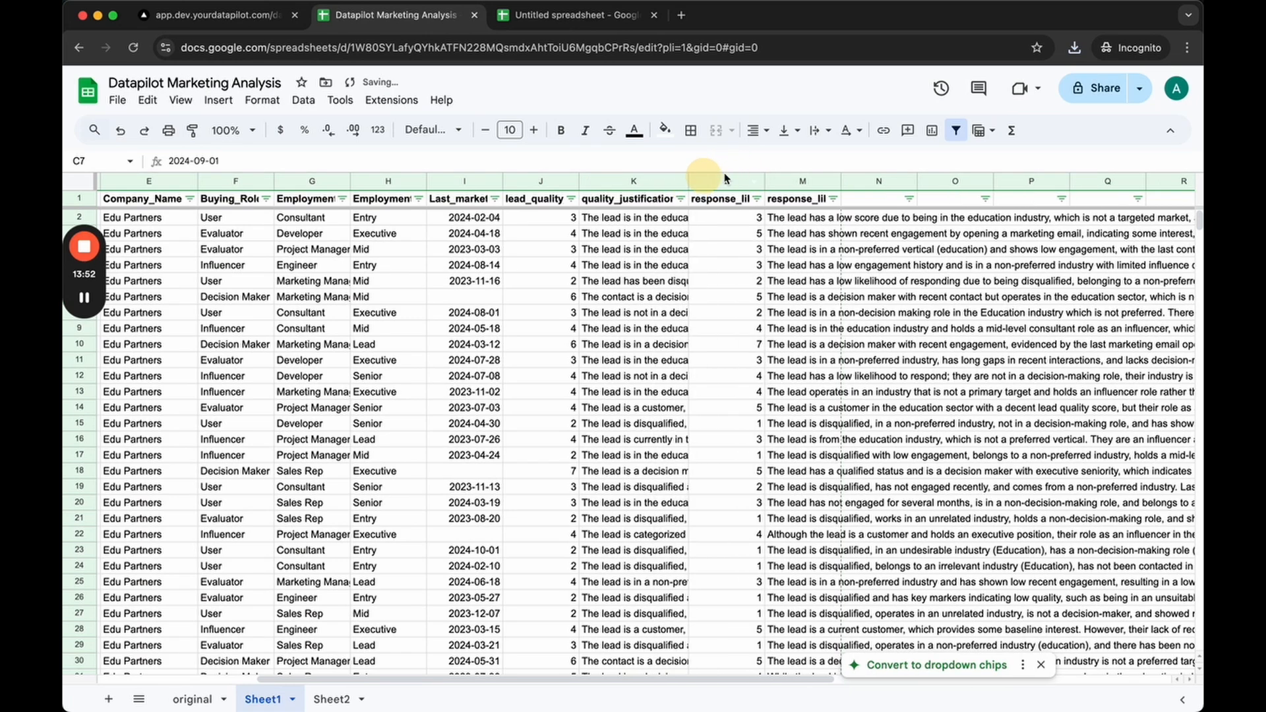
Widen the response_likelihood_score and lead_quality_score columns in Sheet1 so their full headers fit
left_click(761, 179)
mouse_move(769, 180)
left_mouse_down()
mouse_move(795, 178)
mouse_move(755, 181)
left_mouse_up()
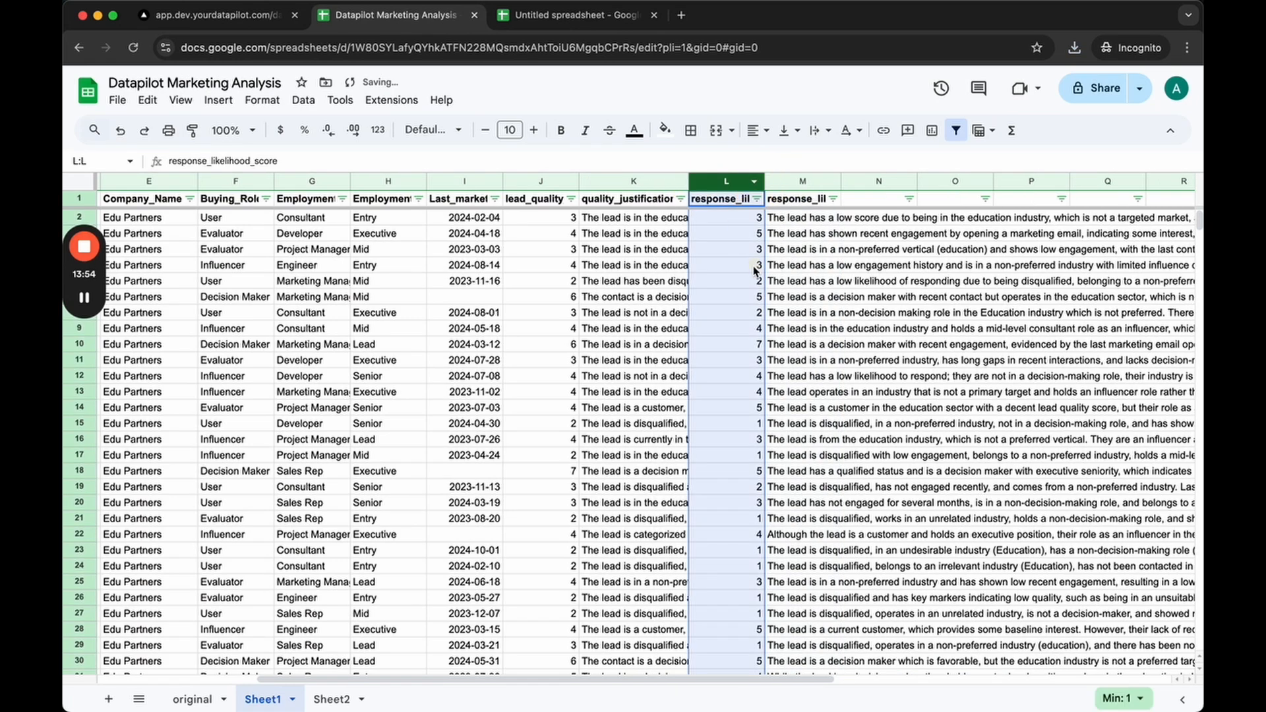
left_click(755, 266)
left_click(724, 178)
left_click(770, 182)
left_click(752, 179)
left_click_drag(764, 179, 868, 173)
left_click(533, 182)
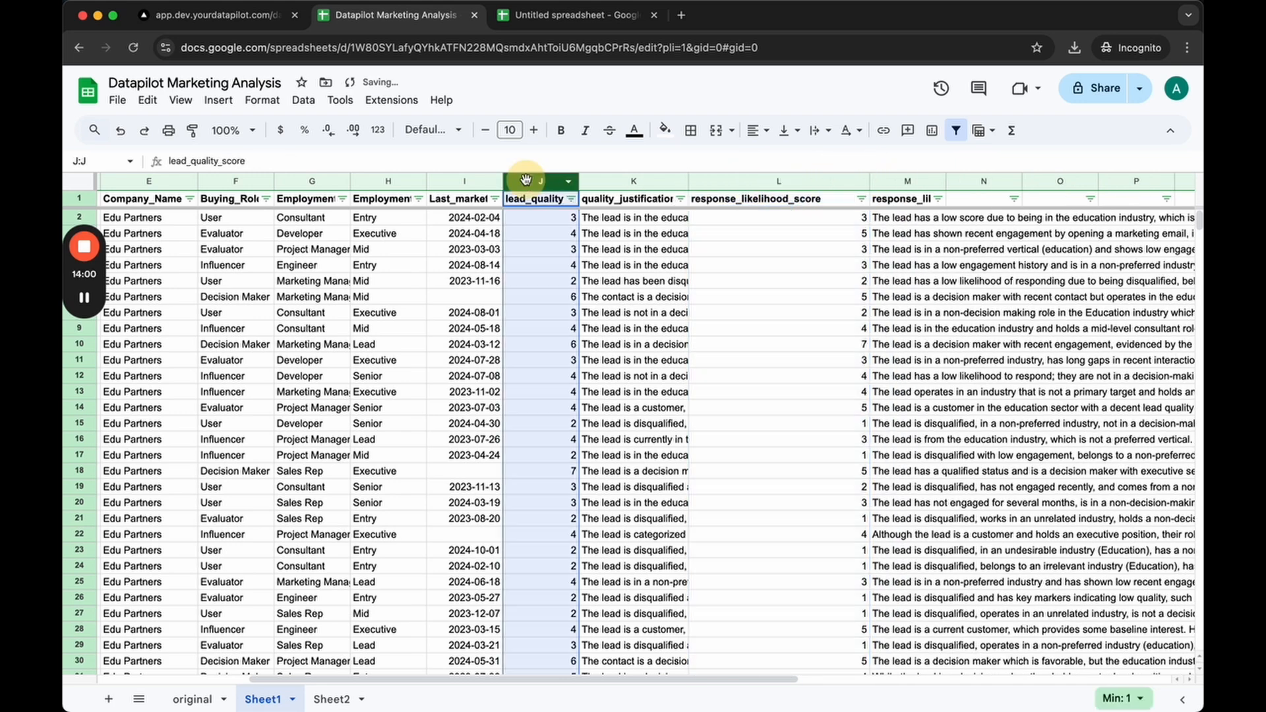
left_click_drag(576, 181, 685, 180)
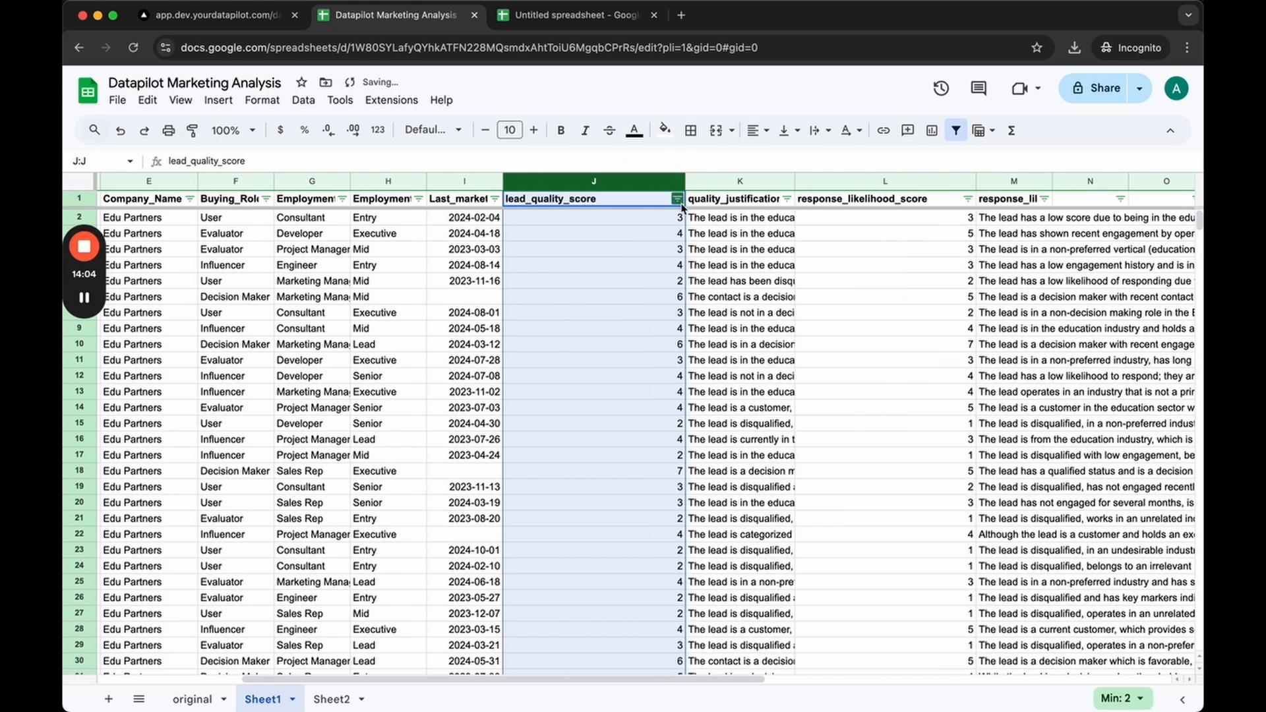
Sort Sheet1 Z to A by lead_quality_score and then Z to A by response_likelihood_score
left_click(677, 199)
left_click(576, 260)
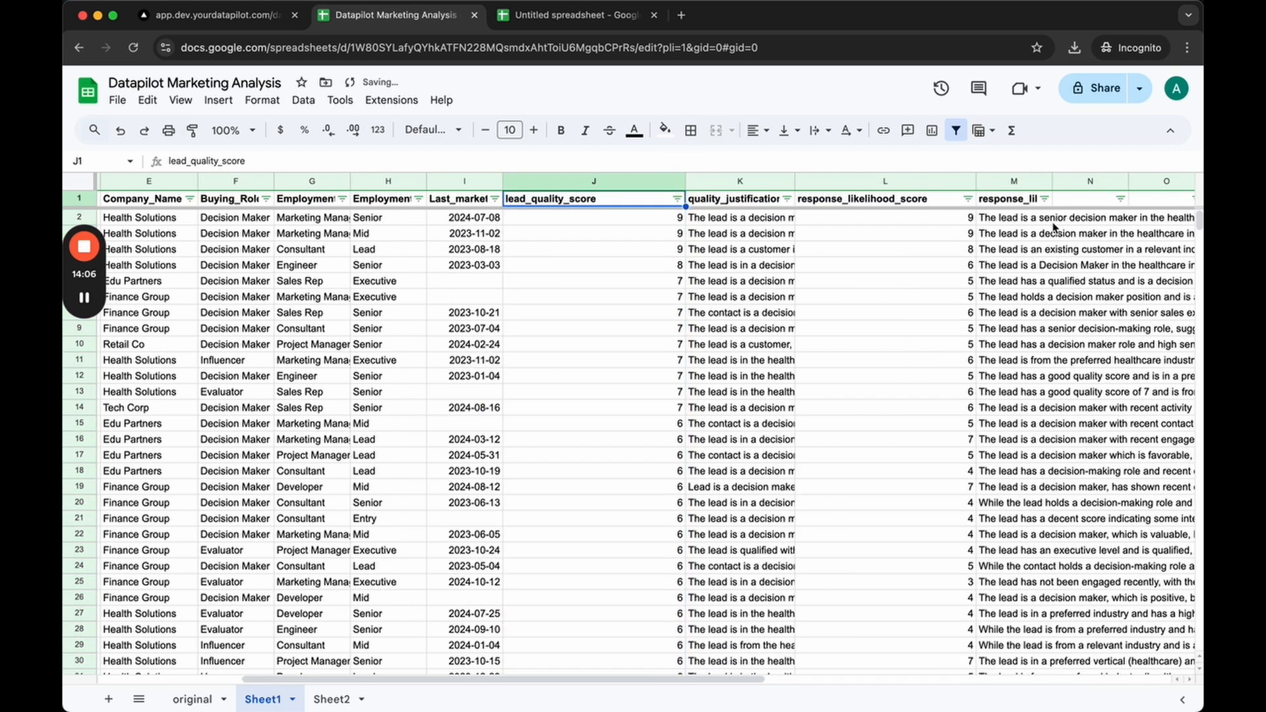
left_click(968, 199)
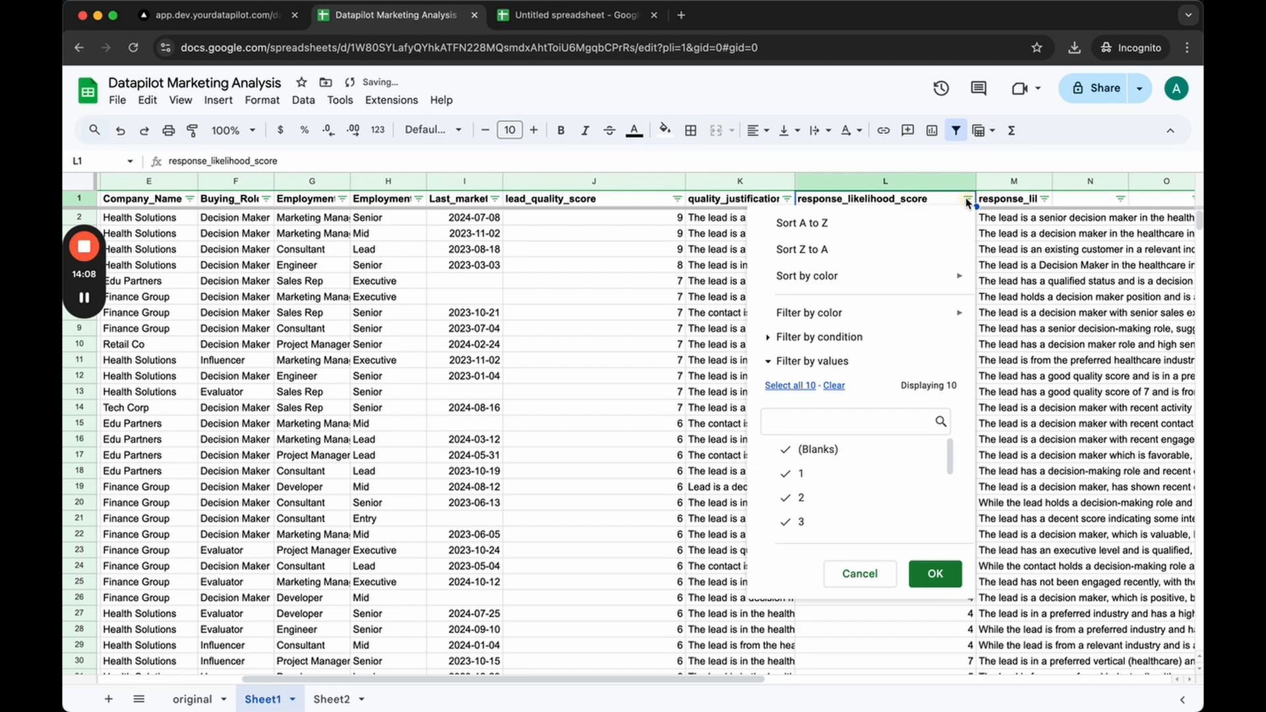
left_click(847, 254)
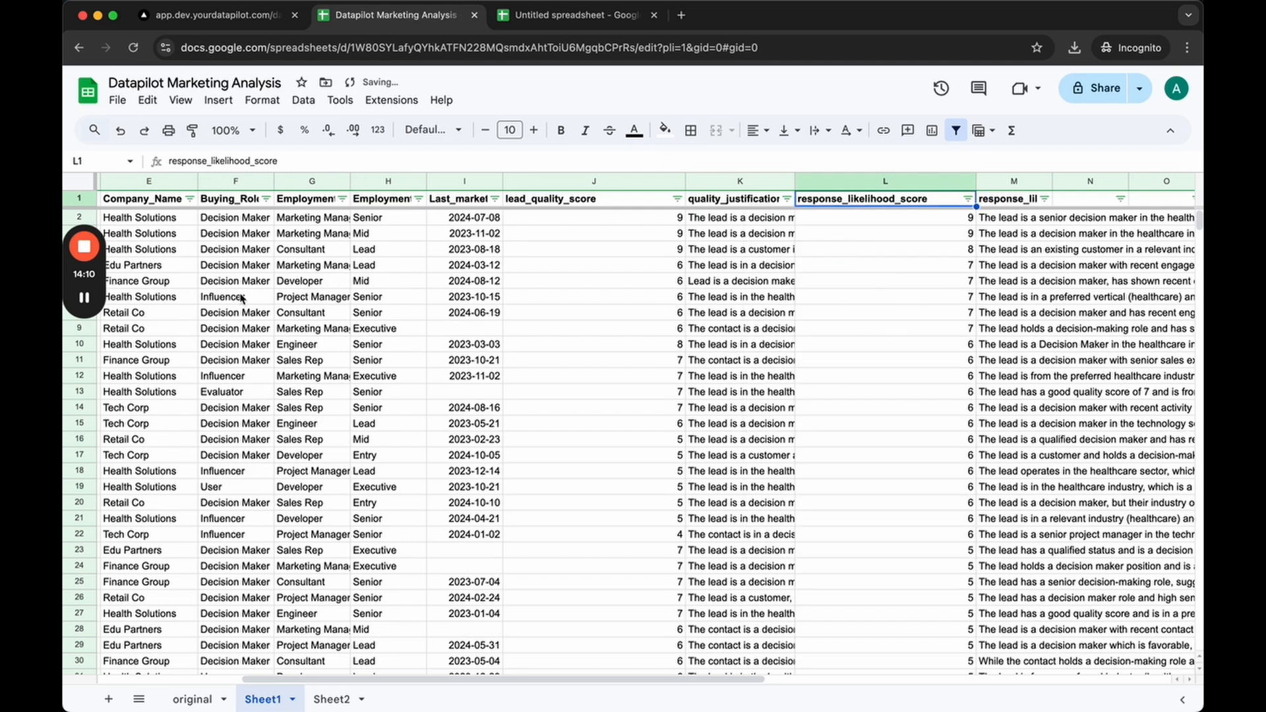
Copy rows 1 to 9 of Sheet1, including the header, into the Untitled spreadsheet starting at cell A1
left_click_drag(69, 287, 305, 636)
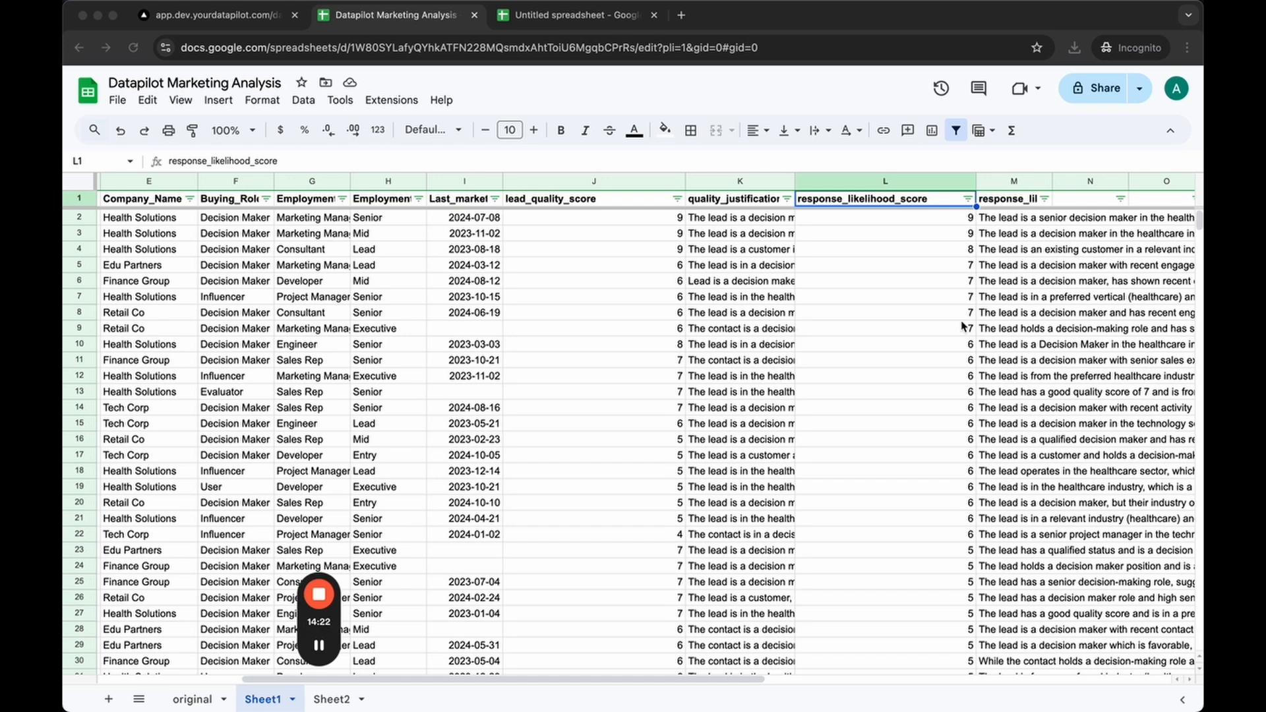
left_click(923, 330)
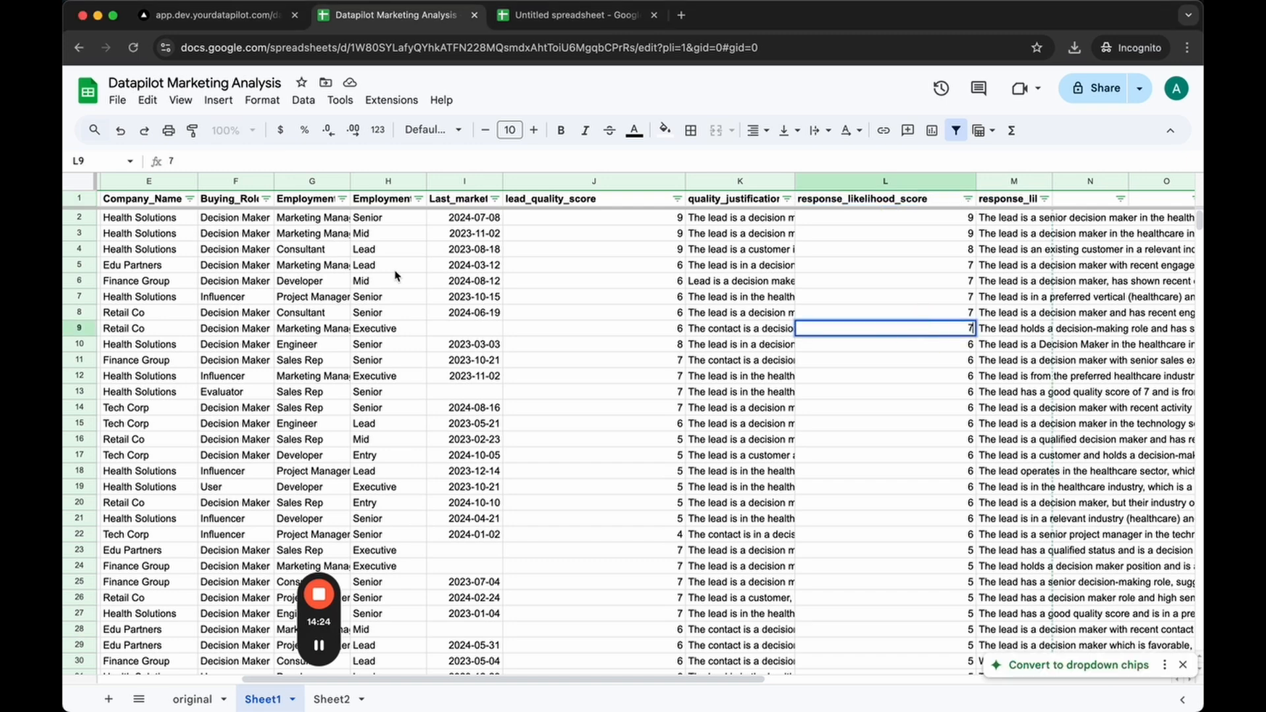
left_click_drag(78, 199, 81, 328)
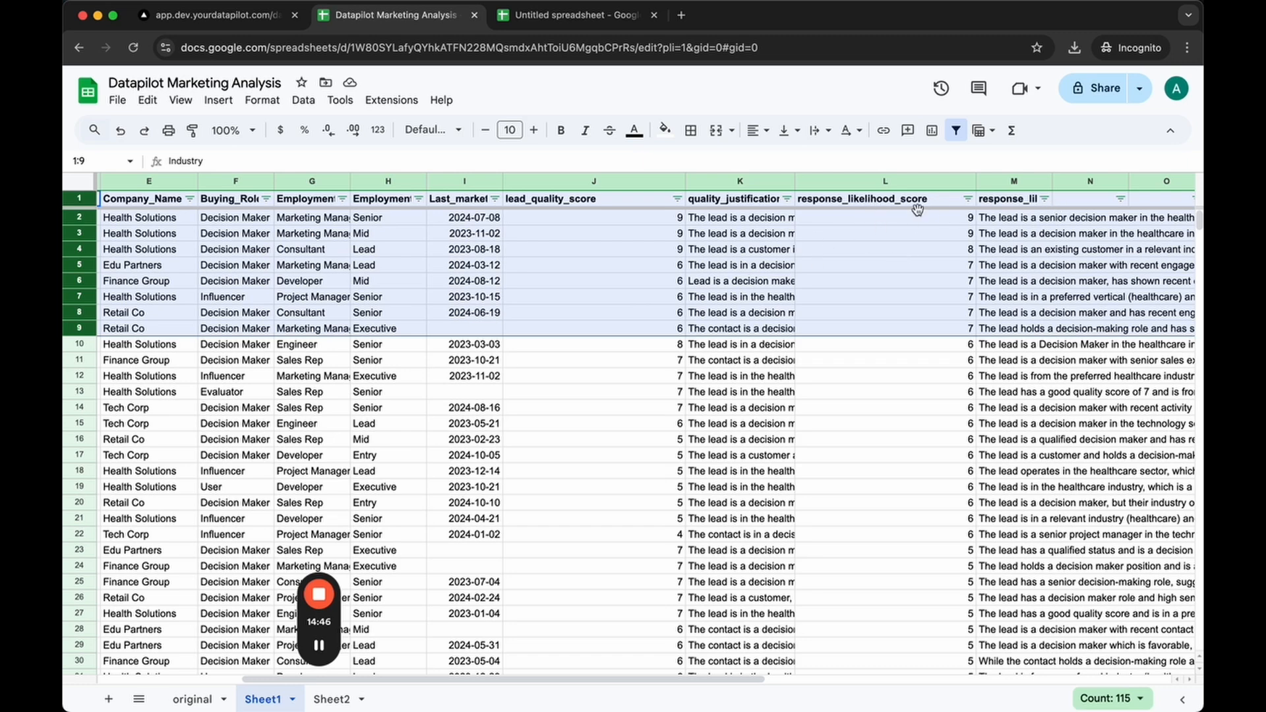
right_click(659, 265)
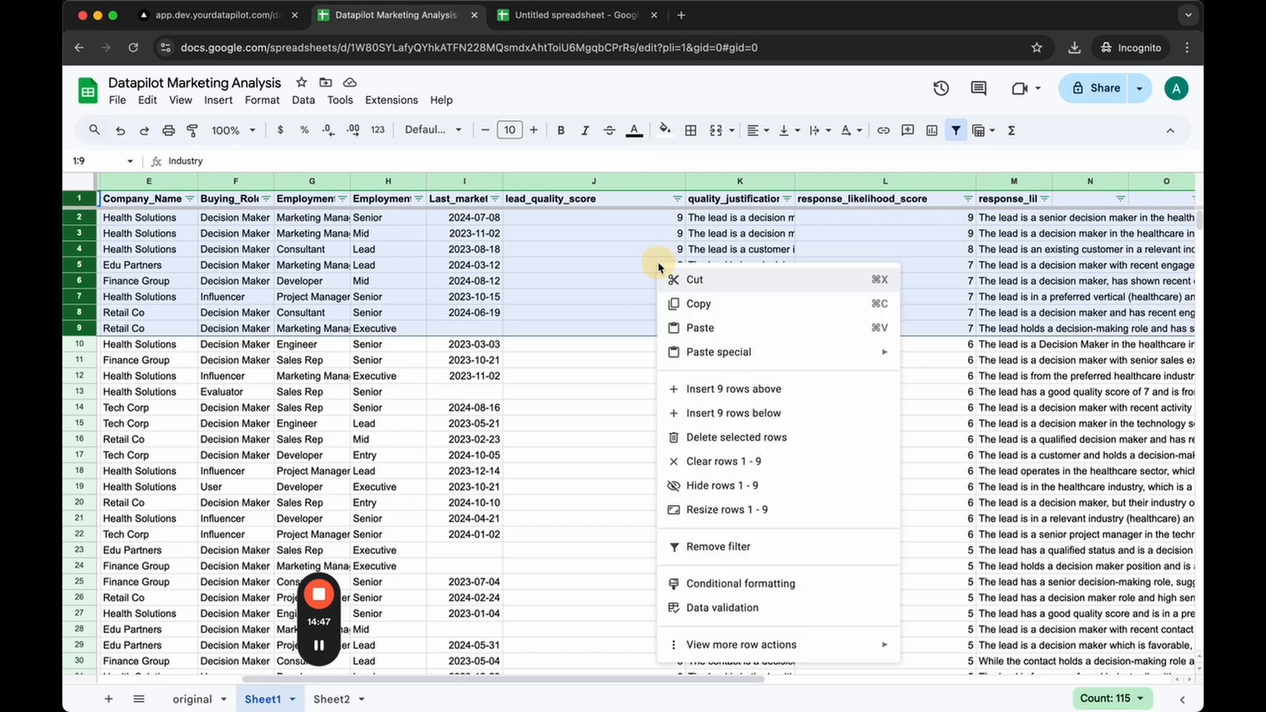
left_click(672, 303)
left_click(574, 18)
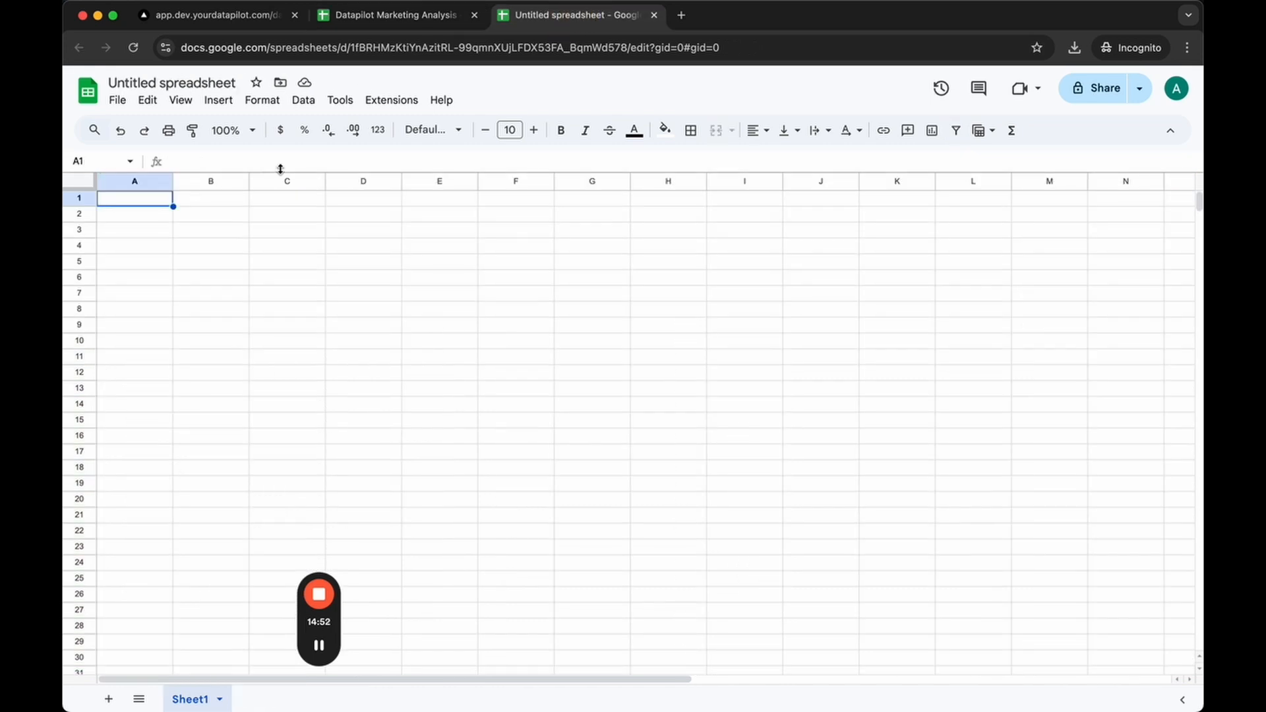
key("super+v")
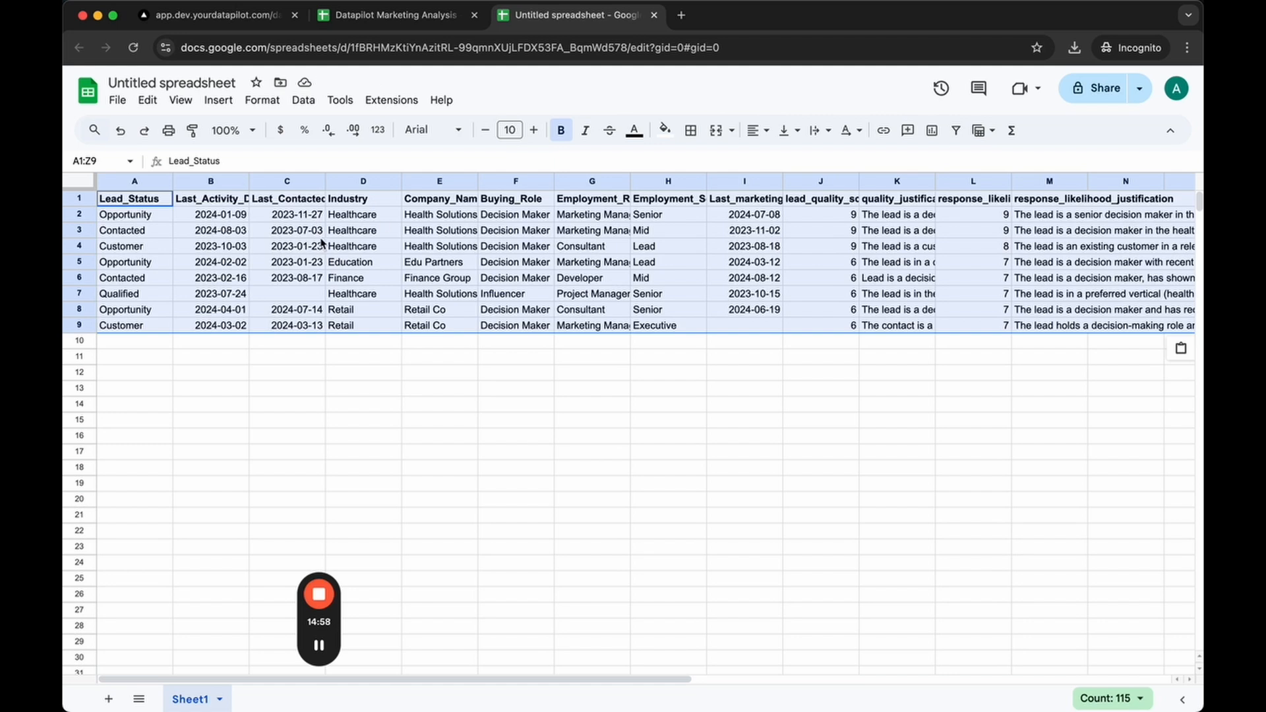
Download the sheet as comma-separated values to the Downloads folder under the name Untitled spreadsheet - Sheet1 (2)
left_click(117, 100)
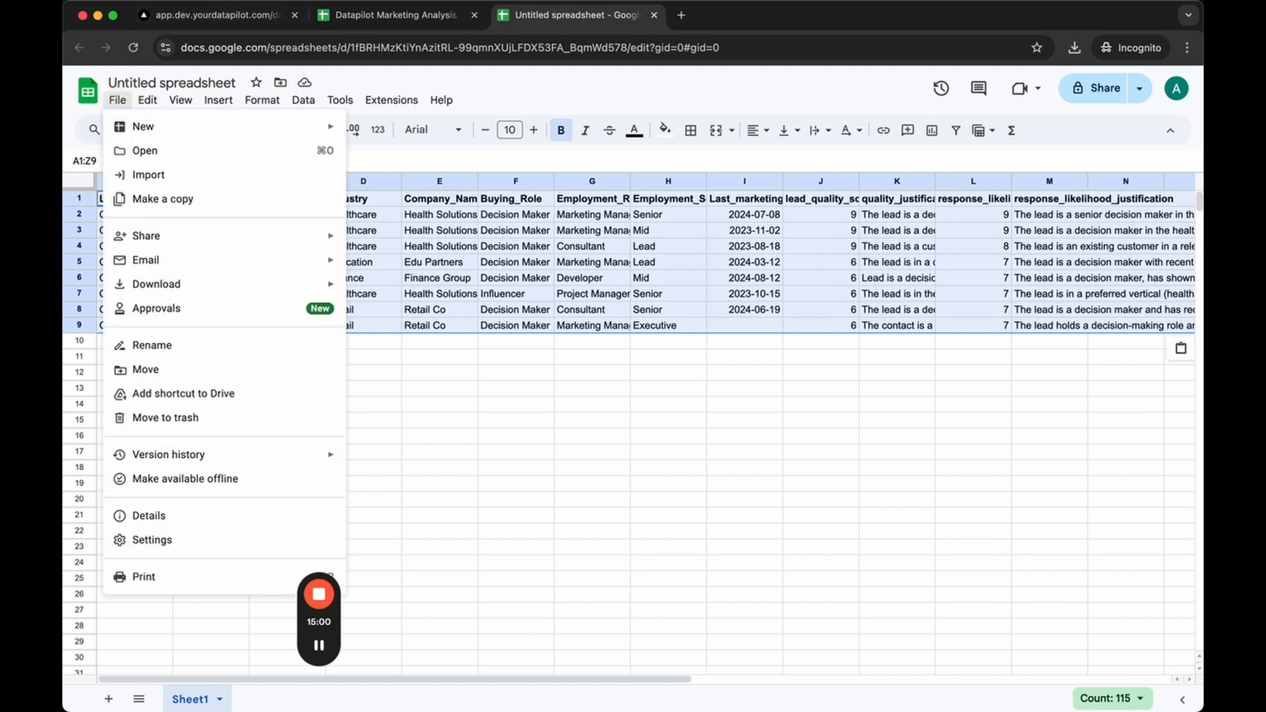
mouse_move(240, 282)
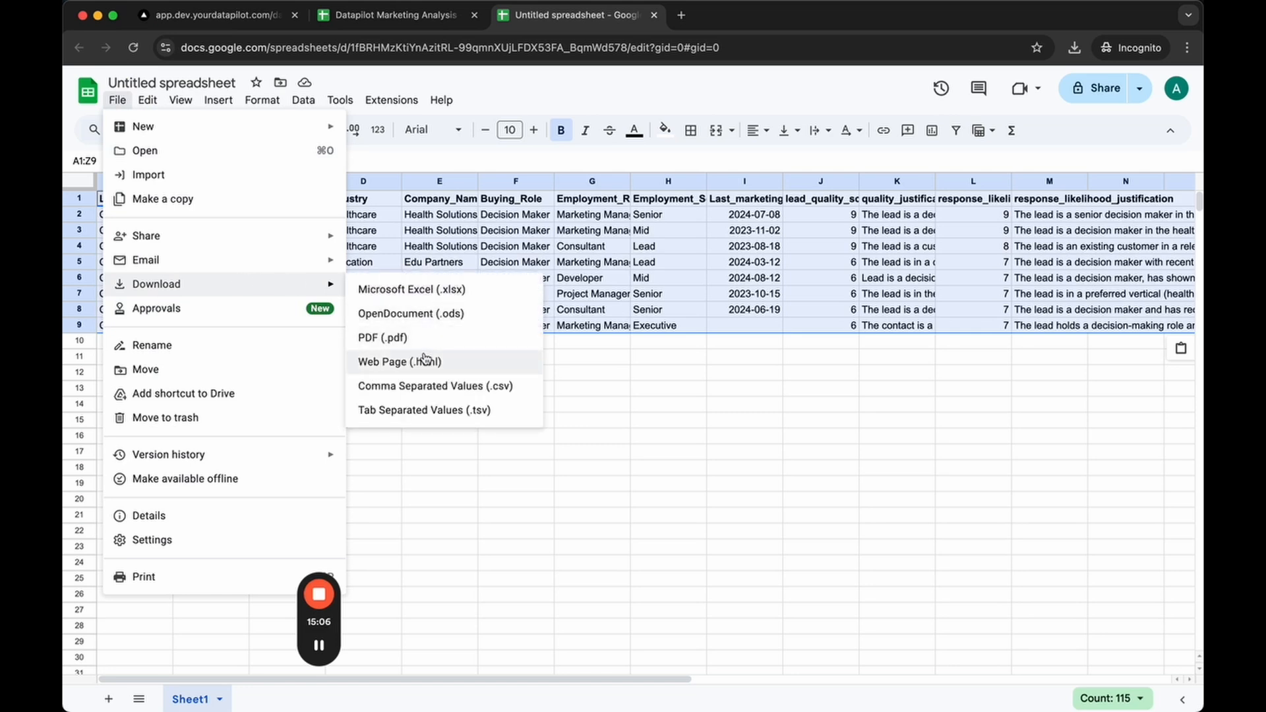
left_click(435, 385)
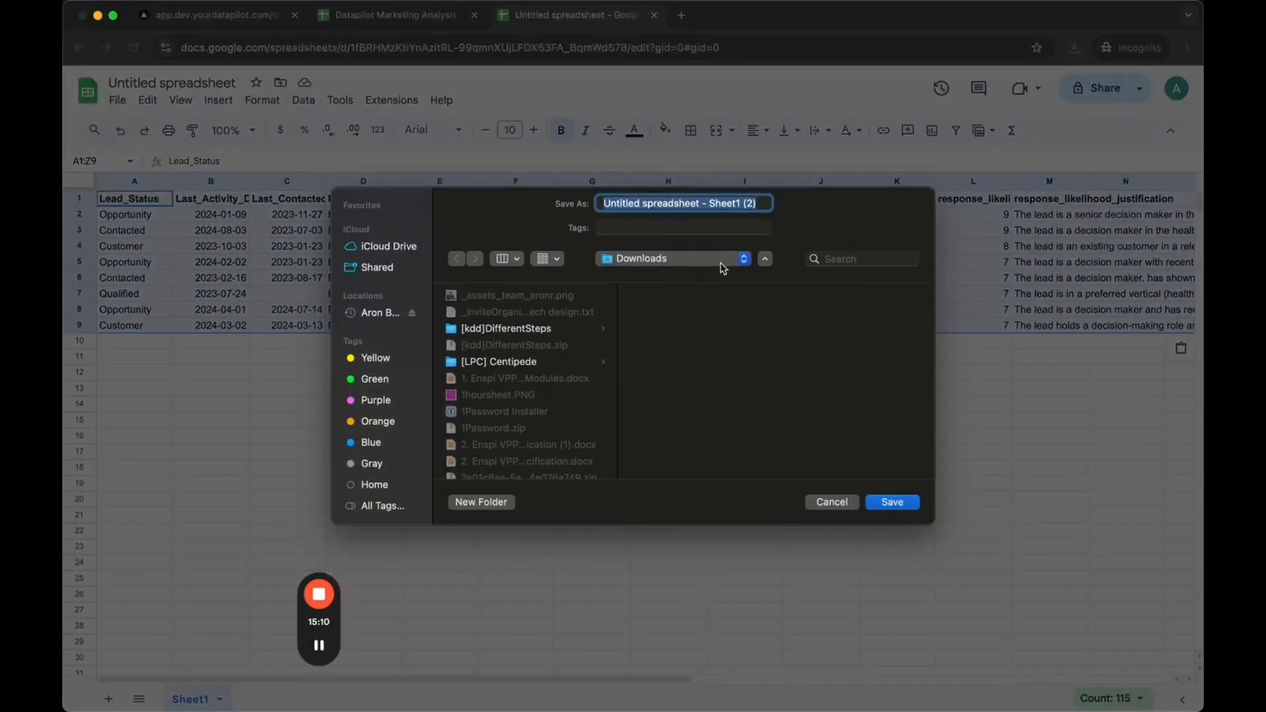
left_click(890, 502)
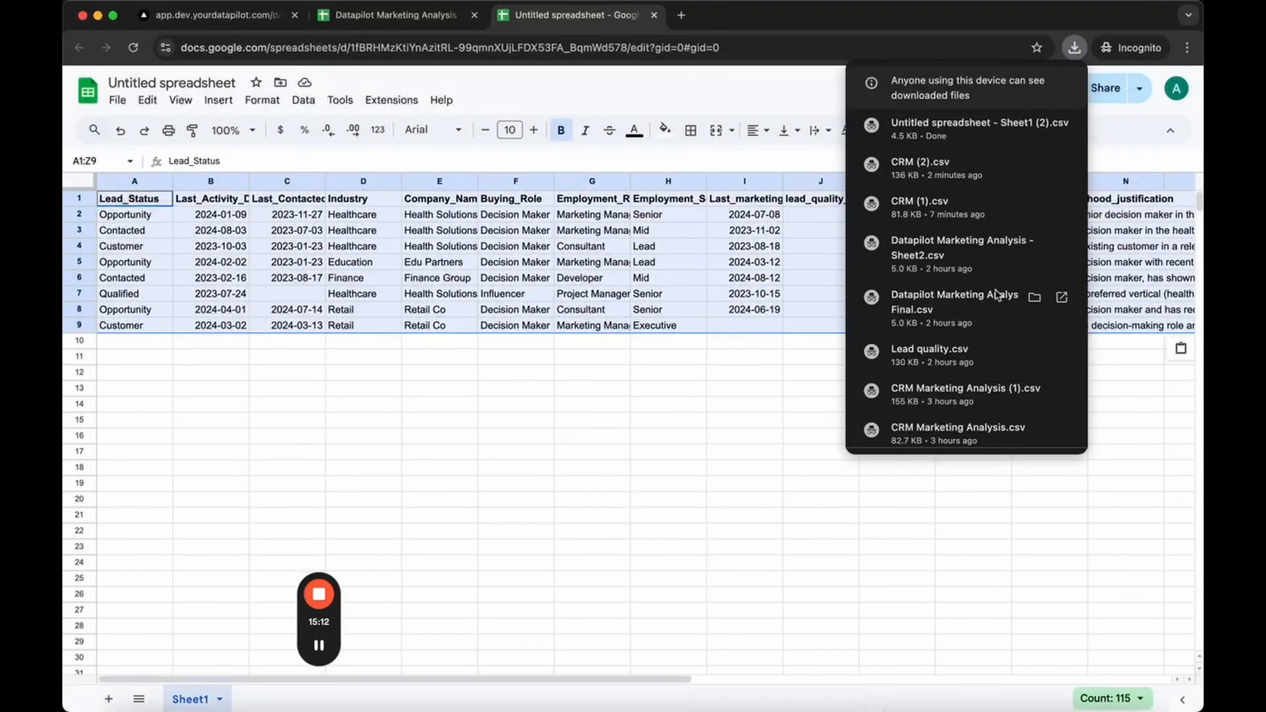
Switch to Data Pilot and start a new project named Marketing Websites with a ready data set and prompt
left_click(417, 14)
left_click(211, 14)
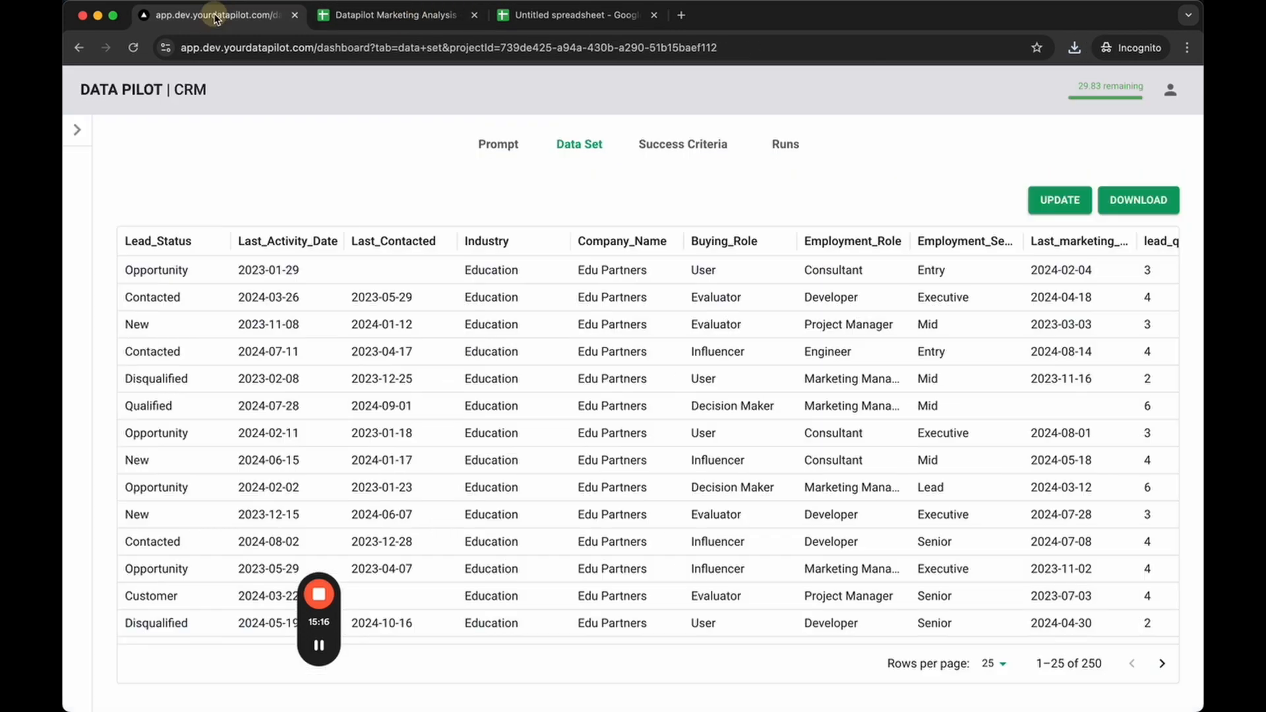
left_click(77, 134)
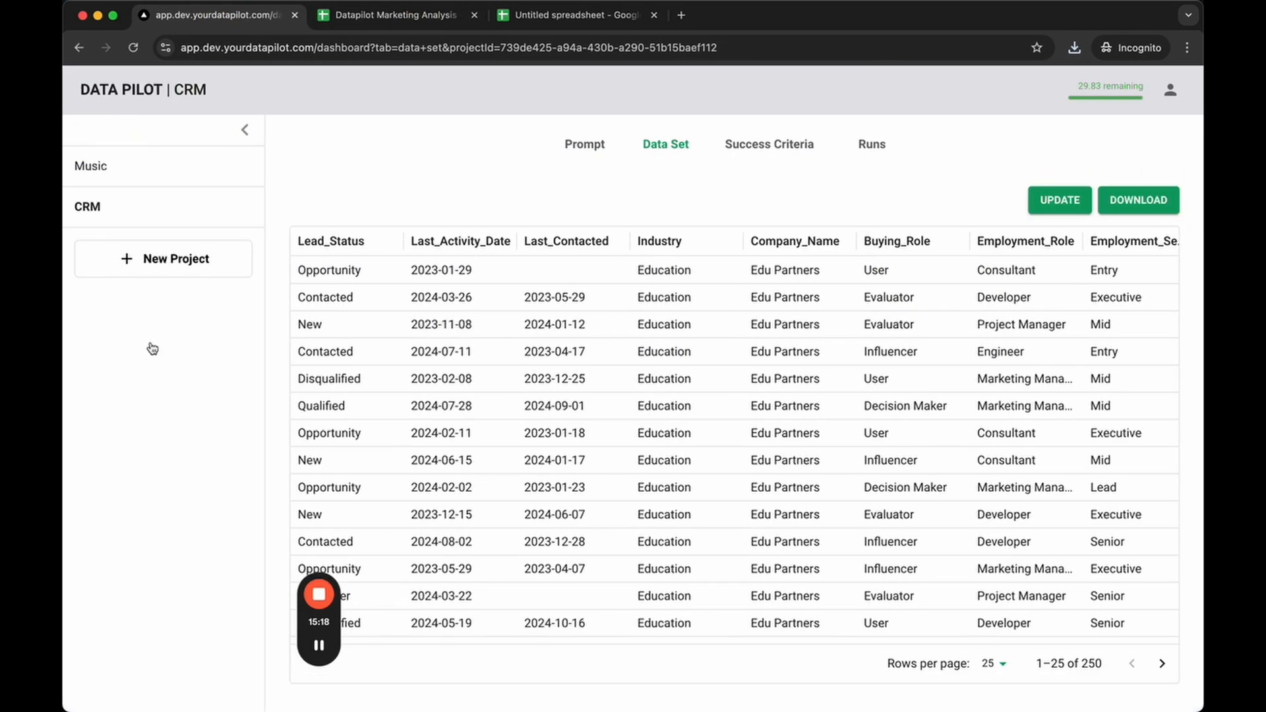
left_click(166, 275)
left_click(503, 345)
type("Mark")
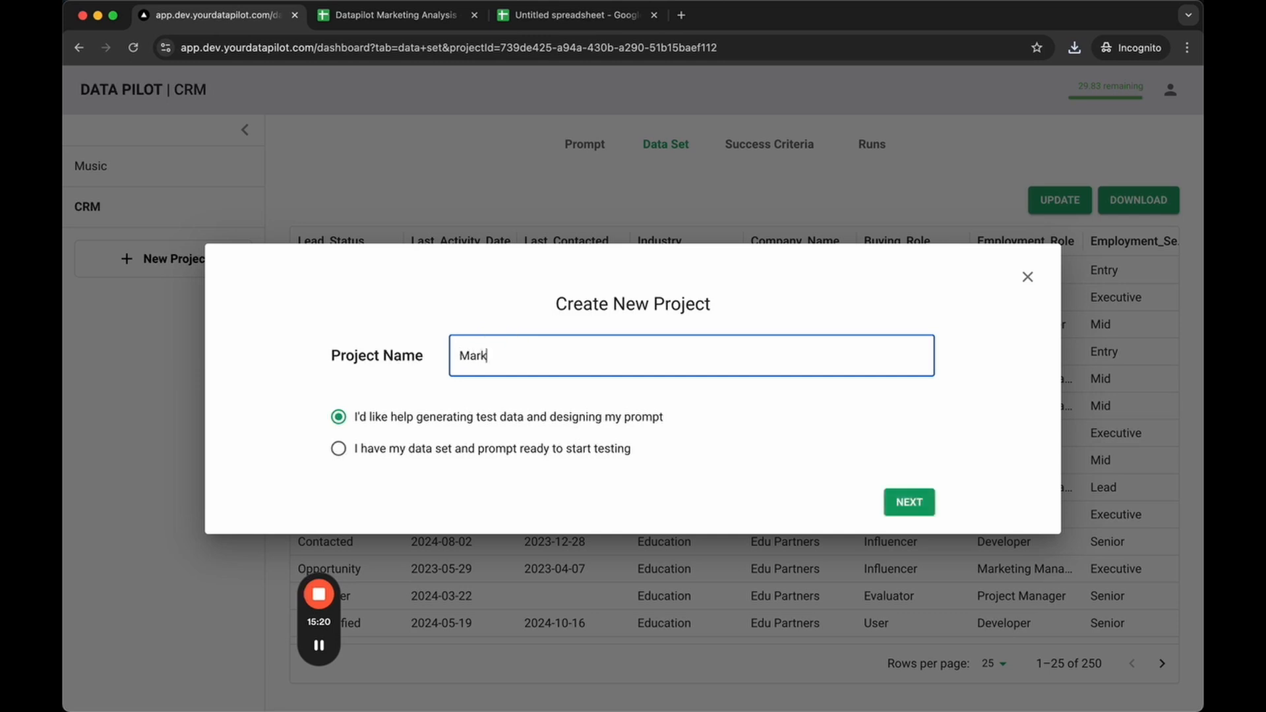
type("eting Websites")
left_click(466, 453)
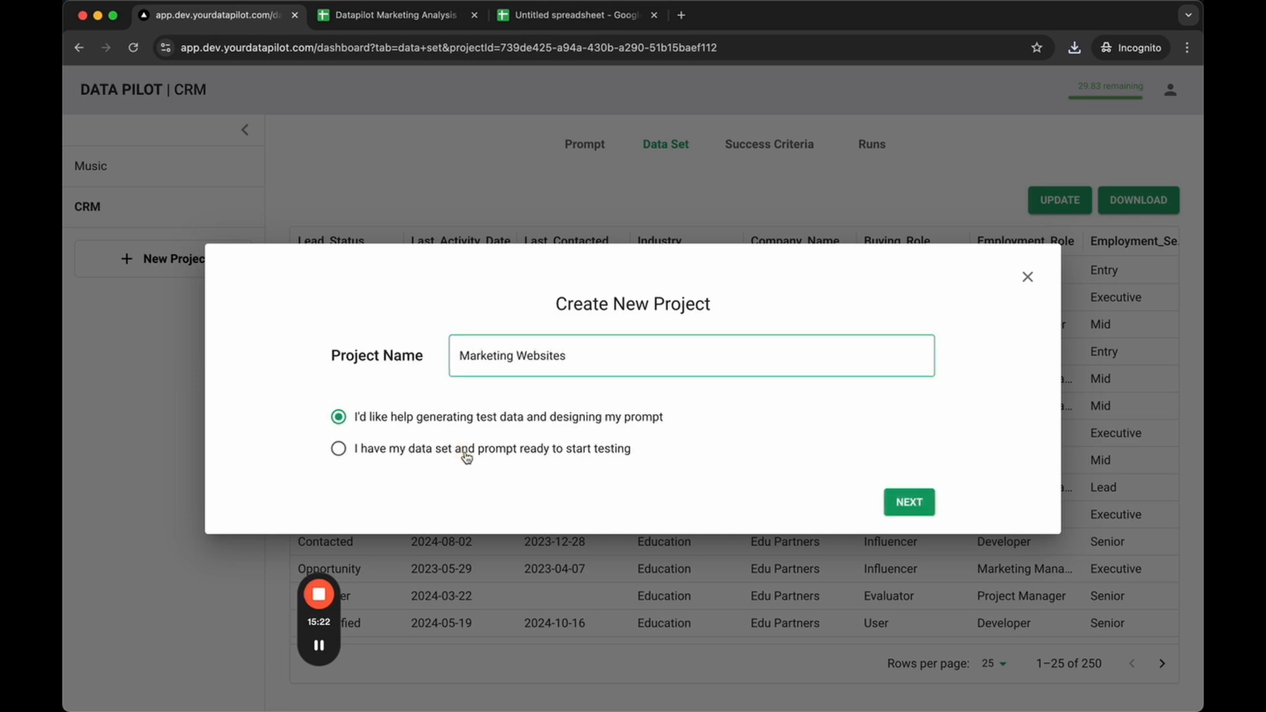
left_click(884, 501)
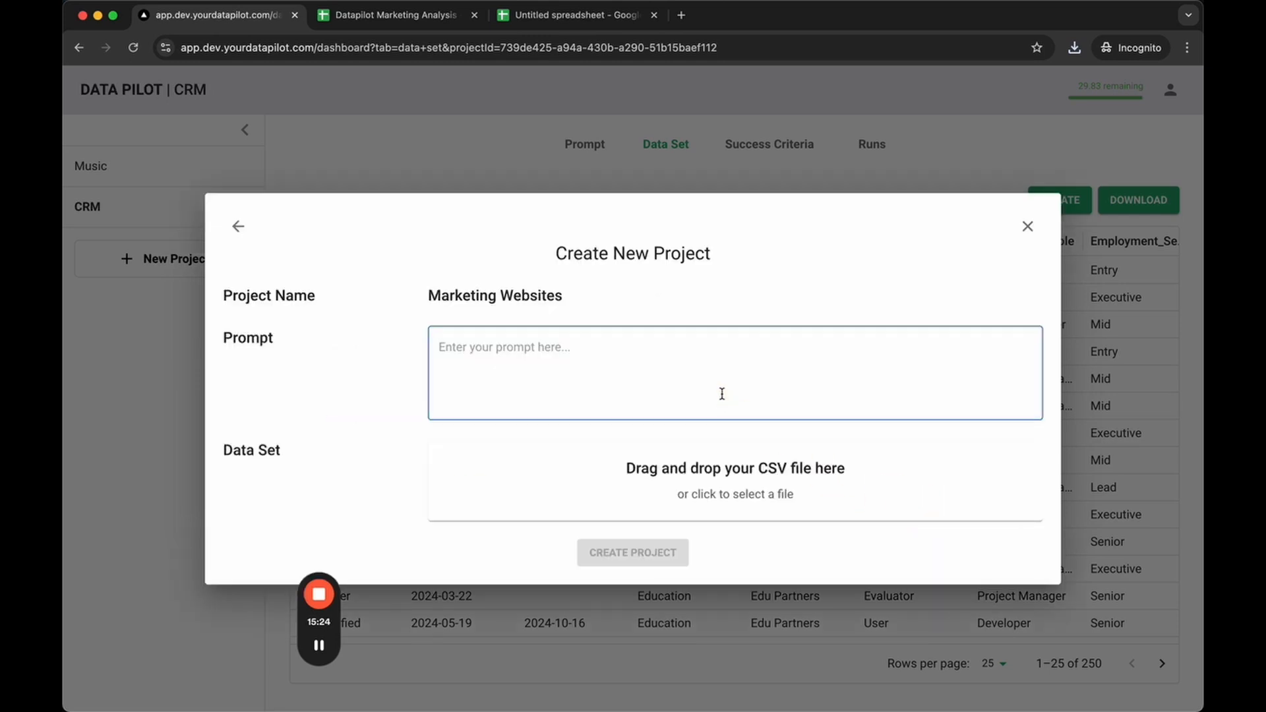
Enter "Prompt" as placeholder prompt, upload Untitled spreadsheet - Sheet1 (2).csv as the data set, and create the project
type("Prompt")
left_click(729, 473)
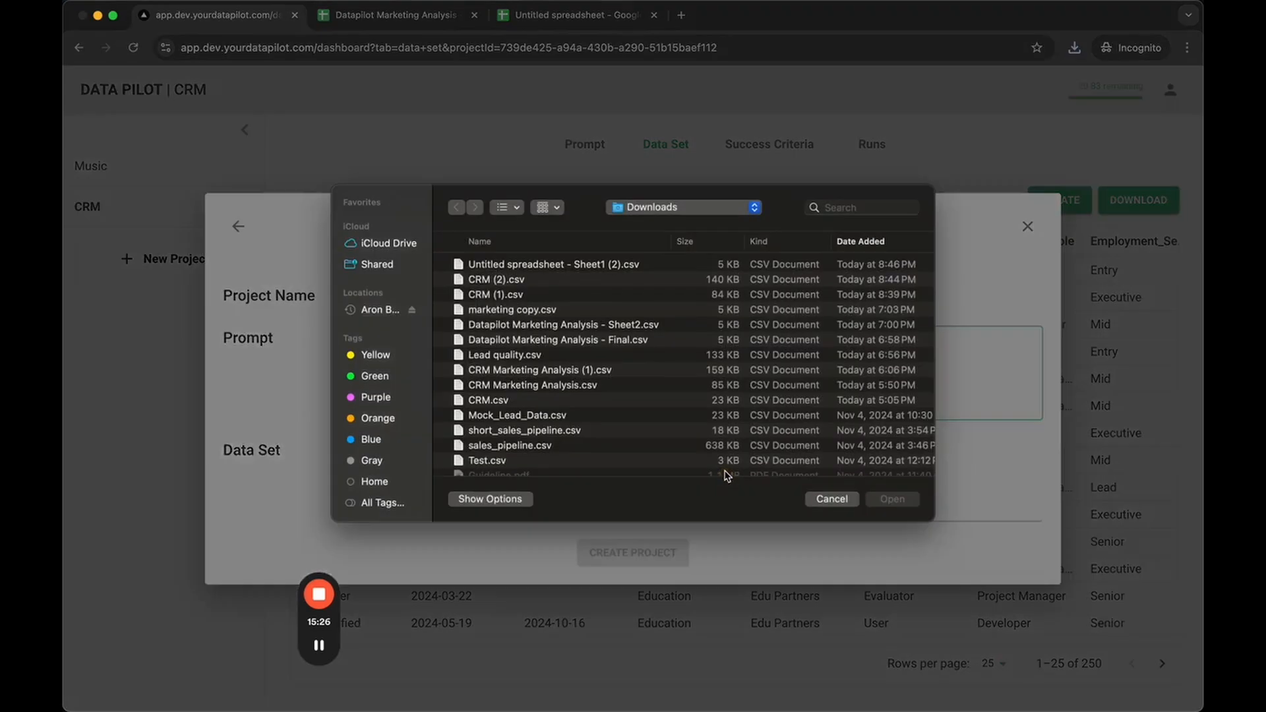
double_click(537, 267)
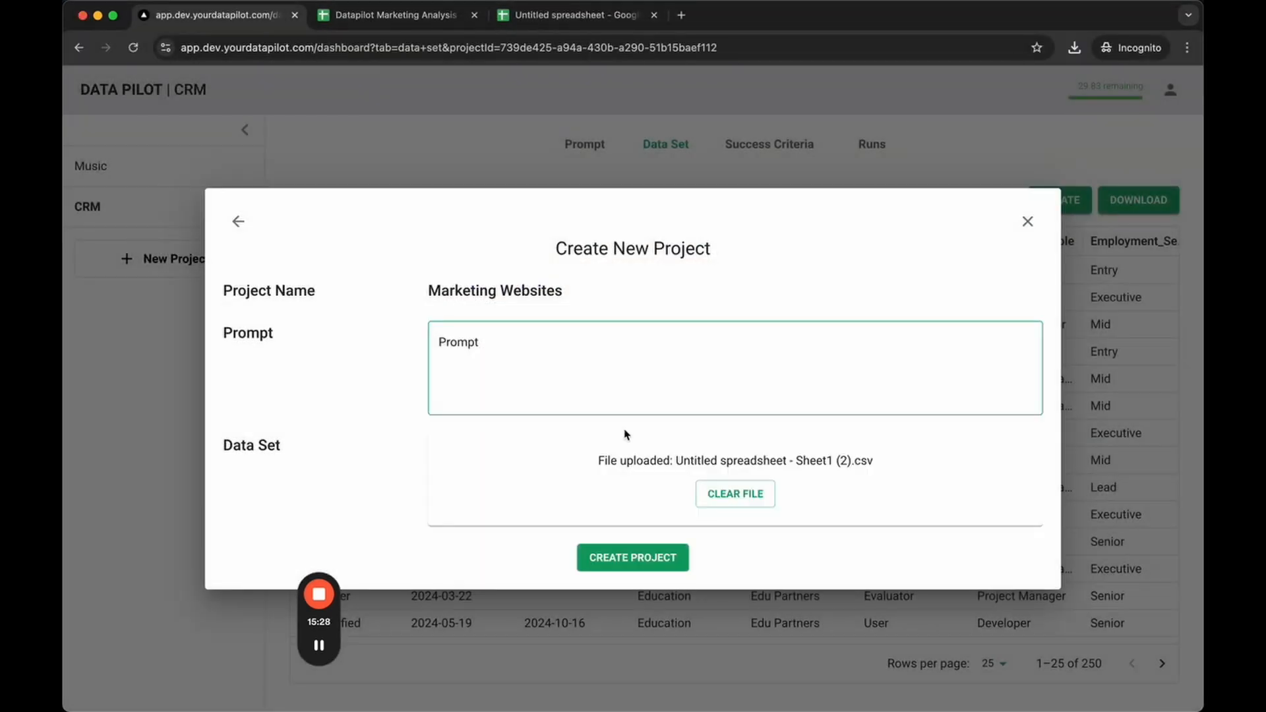
left_click(637, 557)
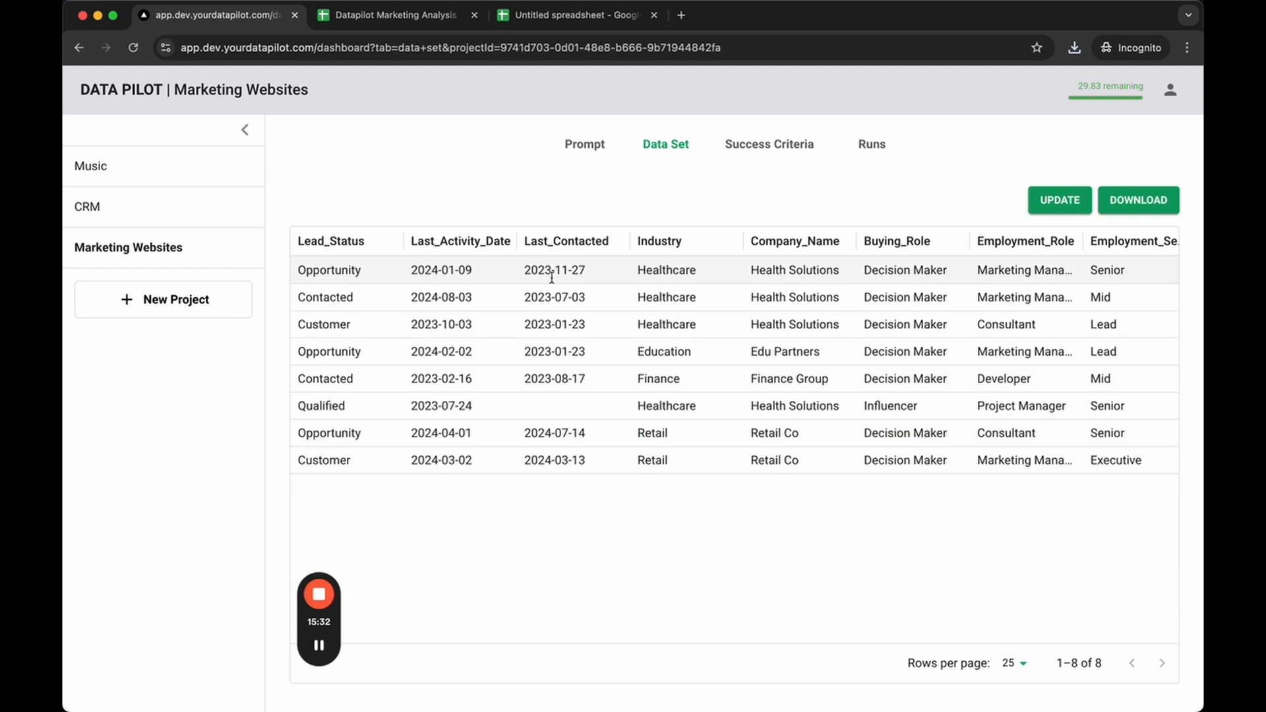
Examine the Marketing Websites data set, from the lead status and industry columns through the response likelihood columns
scroll(539, 342, "right", 10)
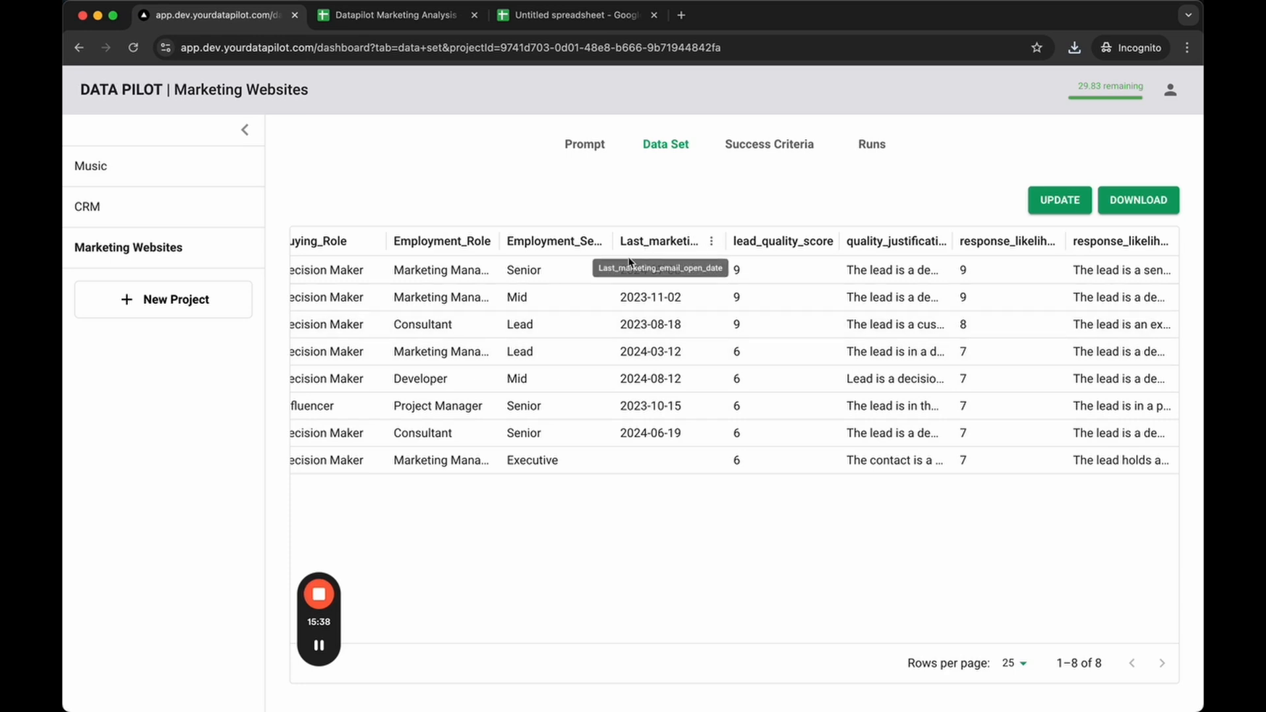
scroll(527, 294, "left", 5)
scroll(526, 294, "left", 5)
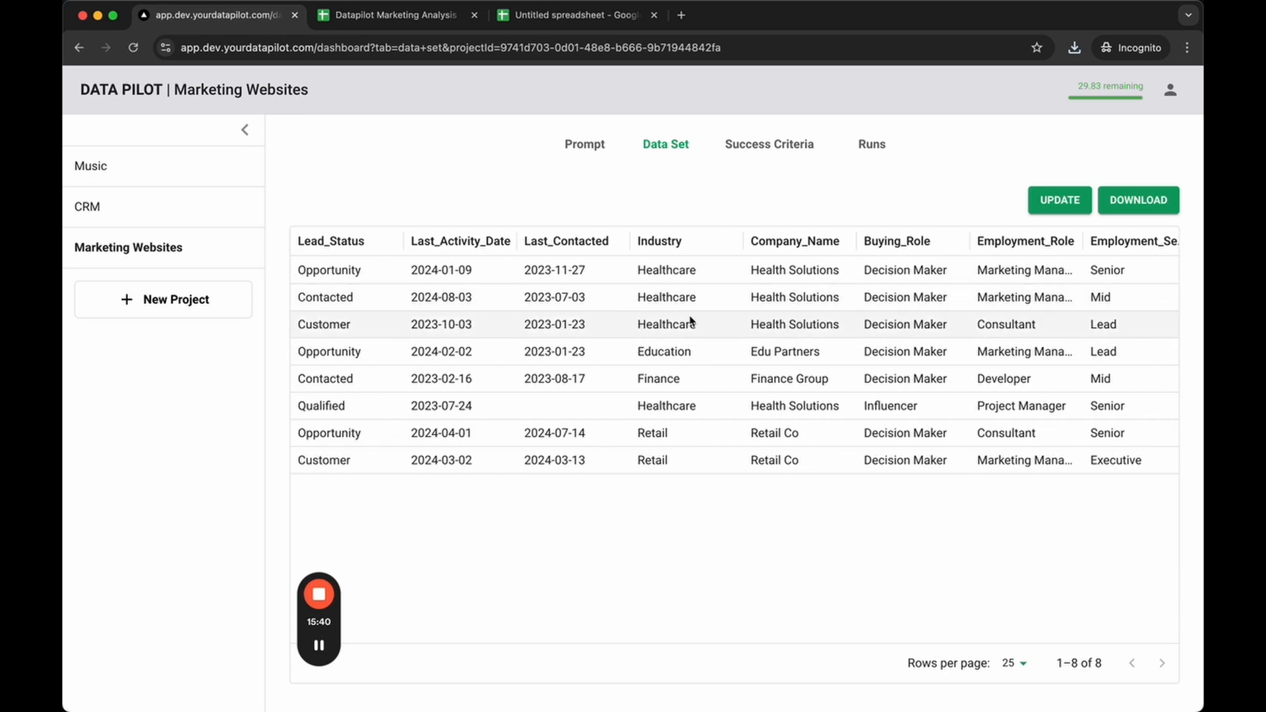
scroll(699, 320, "right", 1)
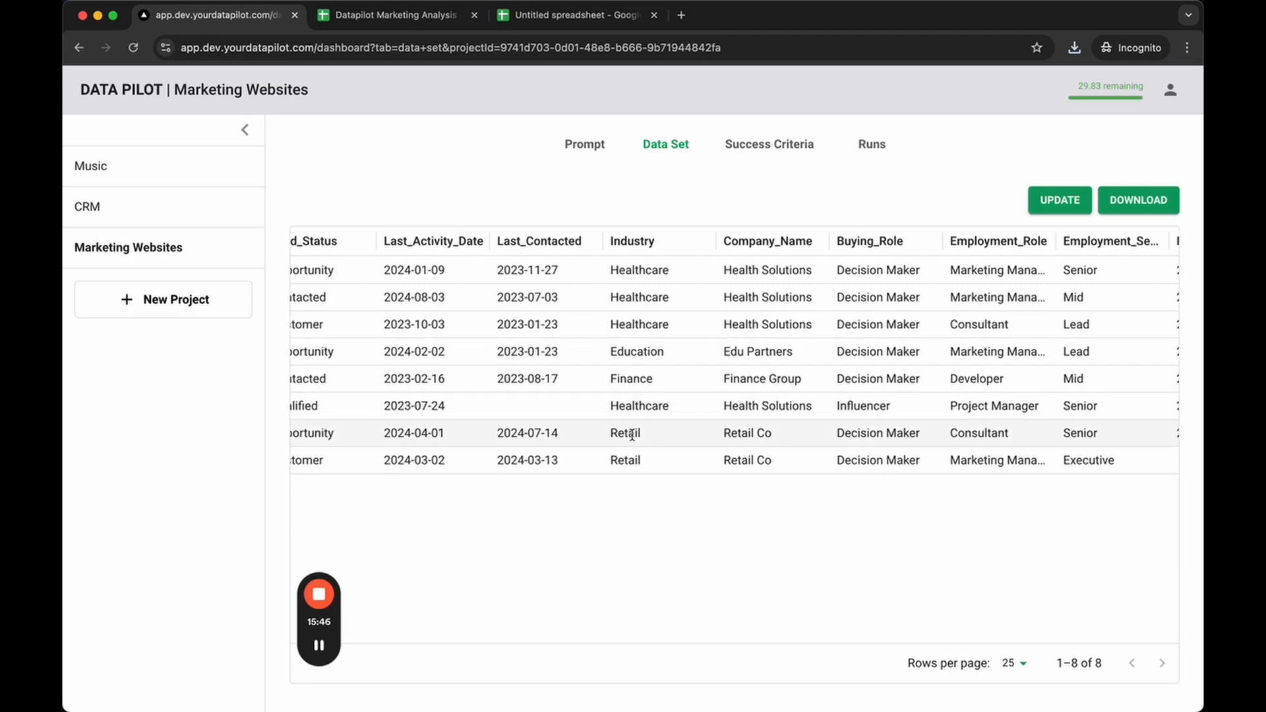
scroll(632, 433, "right", 2)
scroll(631, 435, "left", 2)
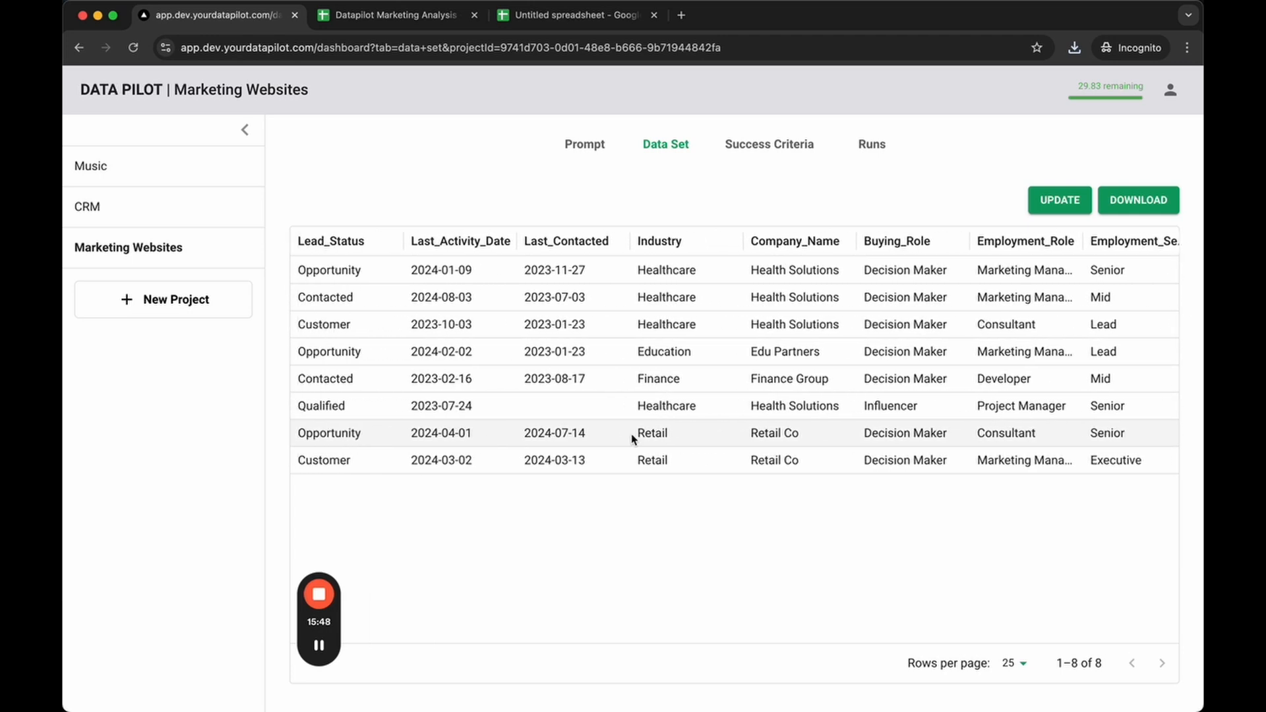
scroll(799, 346, "right", 10)
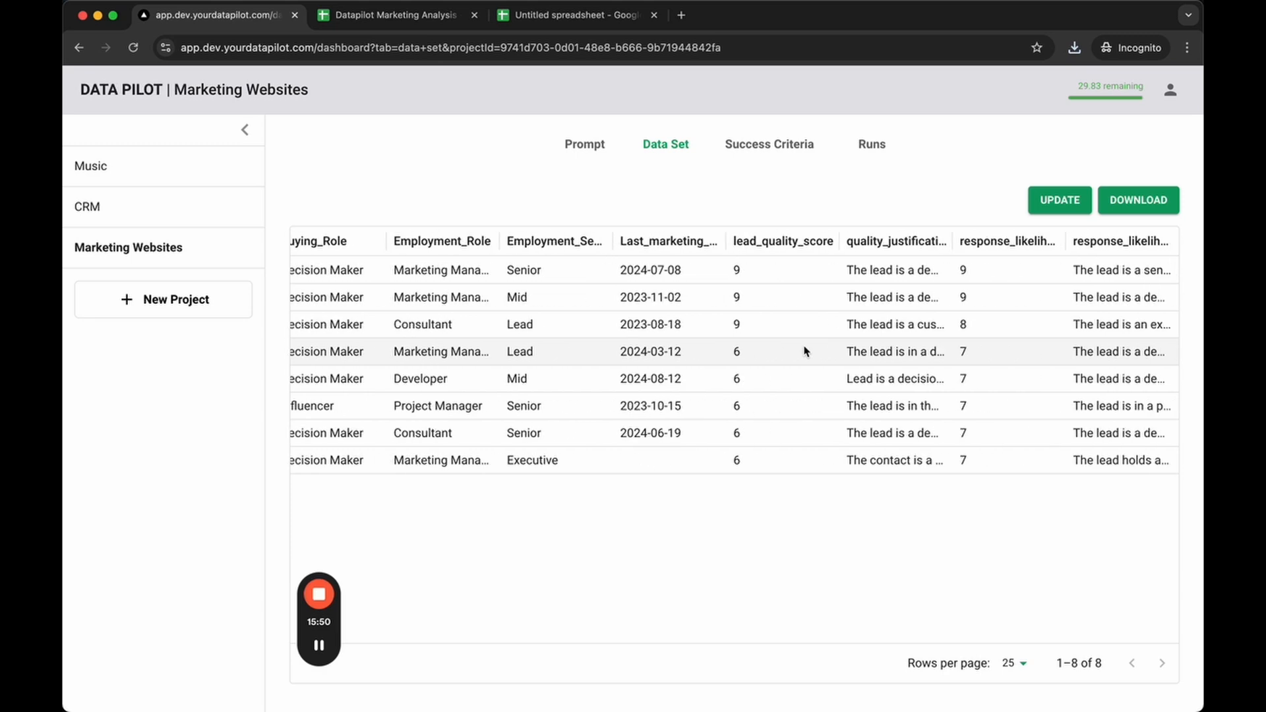
Open the project's prompt for editing and name the version Marketing sites
left_click(590, 141)
left_click(423, 200)
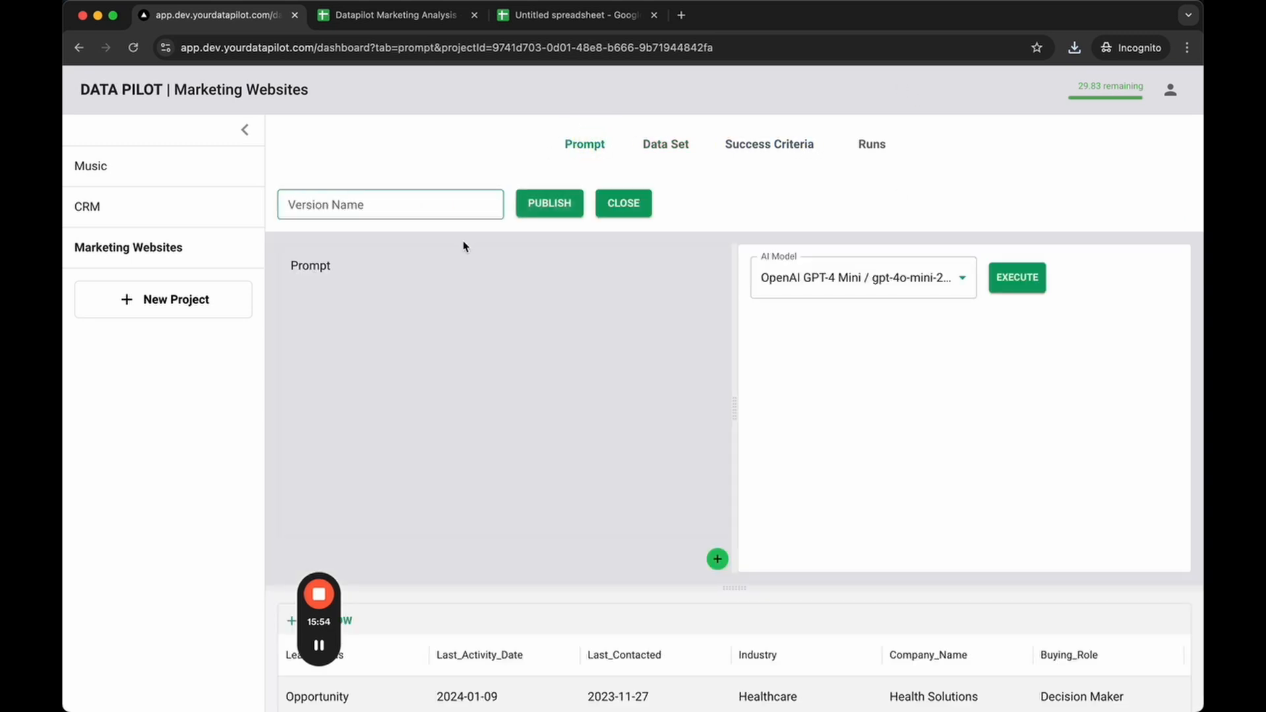
left_click(400, 217)
type("Marketing sites")
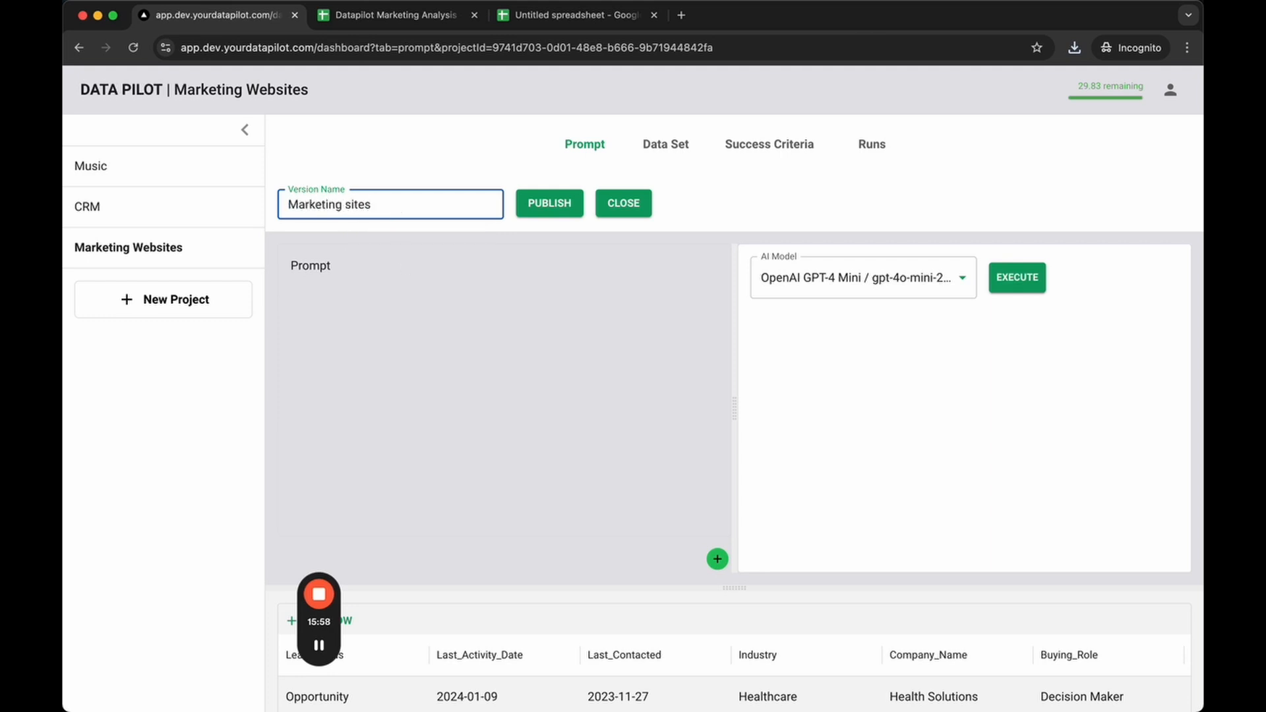
Replace the placeholder prompt with the Olio Apps serverless cloud ad campaign introduction, putting "Given a sales lead with the following characteristics:" in its own paragraph
key("super+Tab")
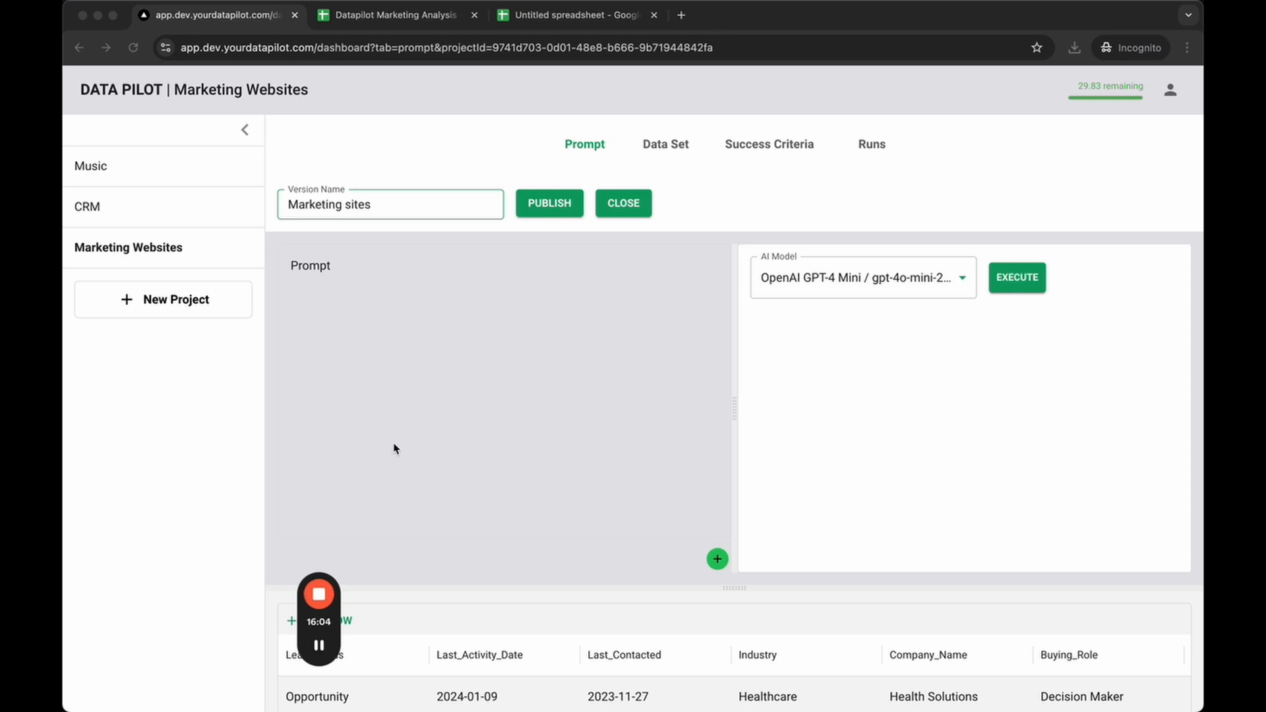
left_click(375, 262)
type("You are the marketing lead for a 20-person software development consulting company (Olio Apps) who is embarking on an ad campaign emphasizing the company's expertise in serverless cloud technology (including modernization, deployment, architecture and scalability in the cloud).  Given a sales lead with the following characteristics:")
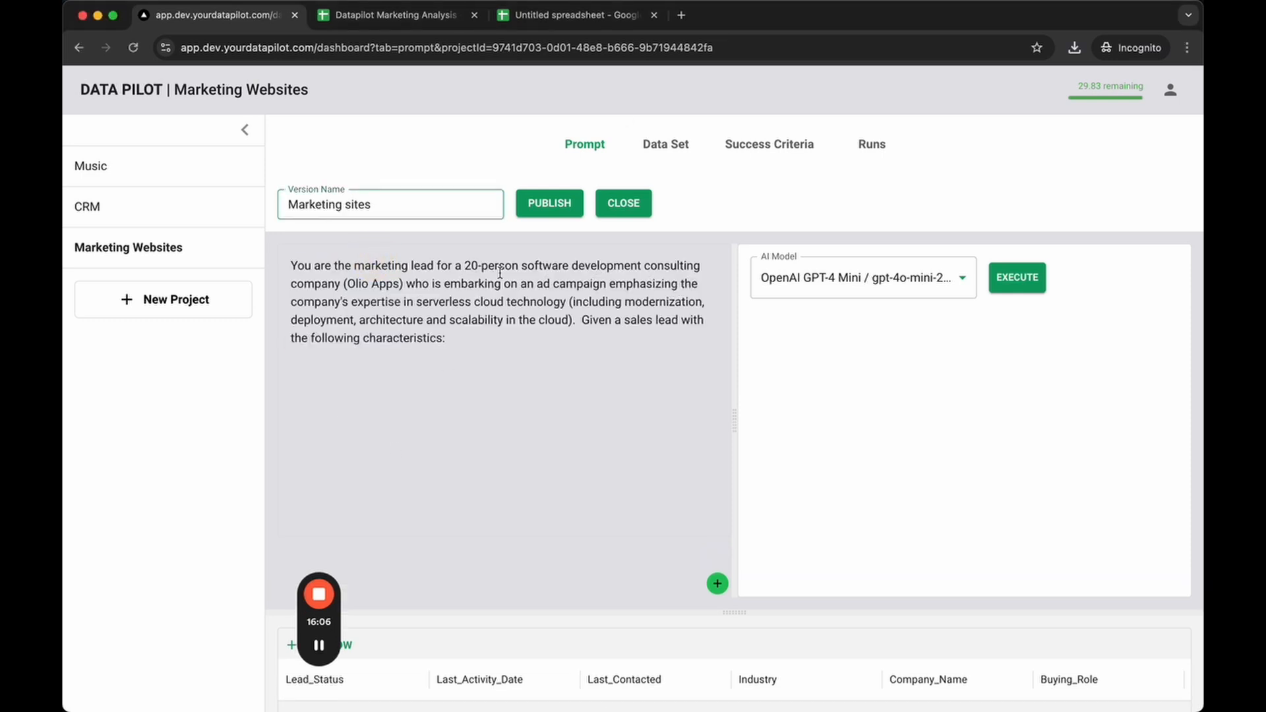
key("super+z")
type("You are the marketing lead for a 20-person software development consulting company (Olio Apps) who is embarking on an ad campaign emphasizing the company's expertise in serverless cloud technology (including modernization, deployment, architecture and scalability in the cloud).  Given a sales lead with the following characteristics:")
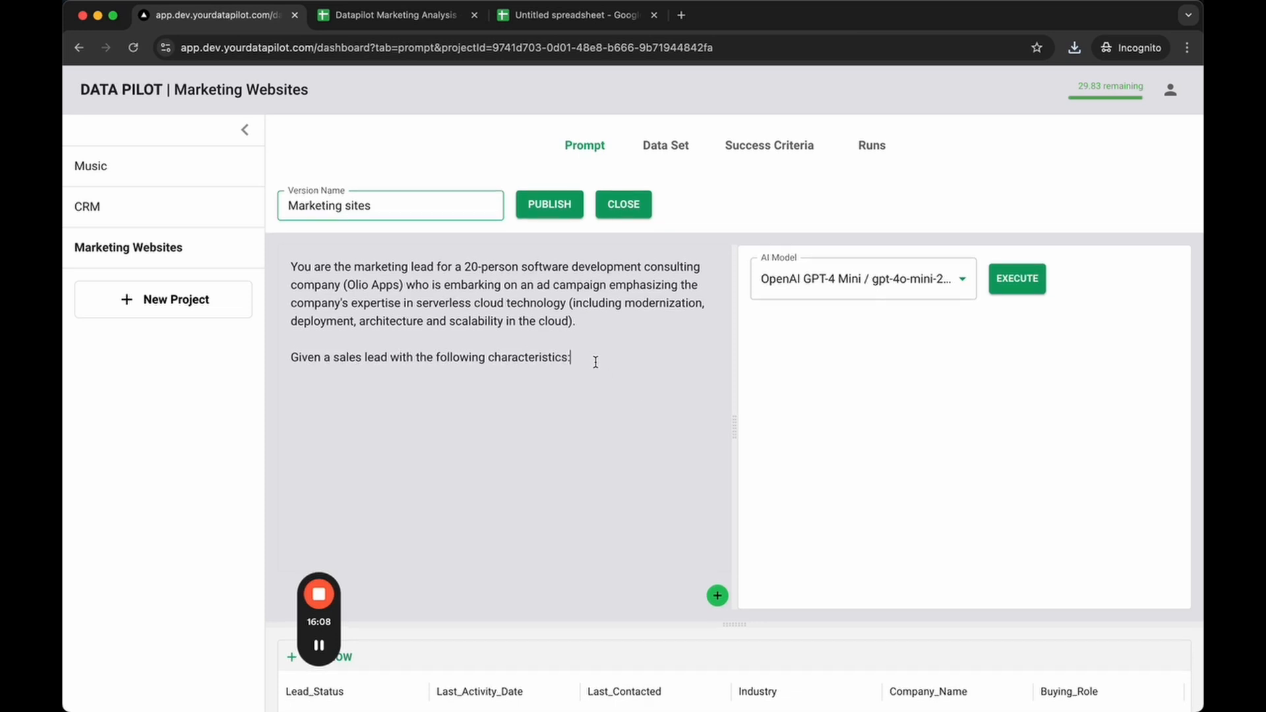
key("Return")
key("Return")
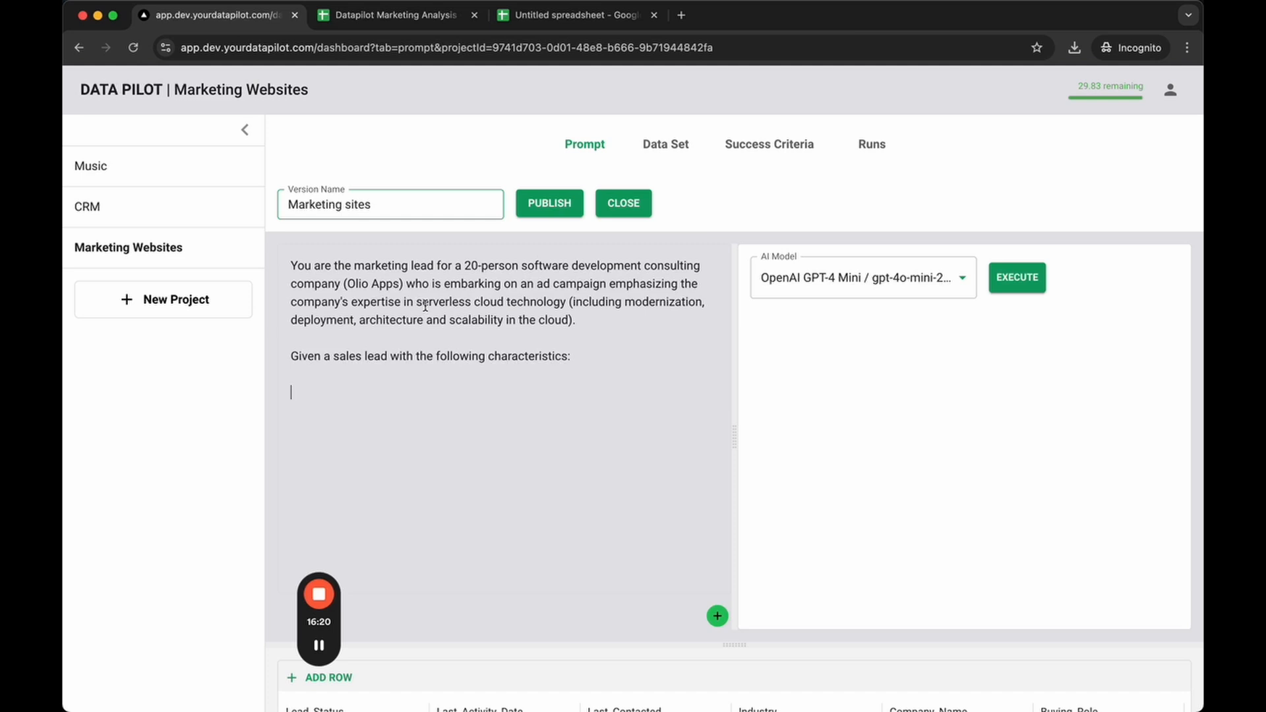
Insert the Lead_Status and Last_Activity_Date variables on separate lines below the sales lead characteristics sentence in the prompt
left_click_drag(414, 304, 578, 305)
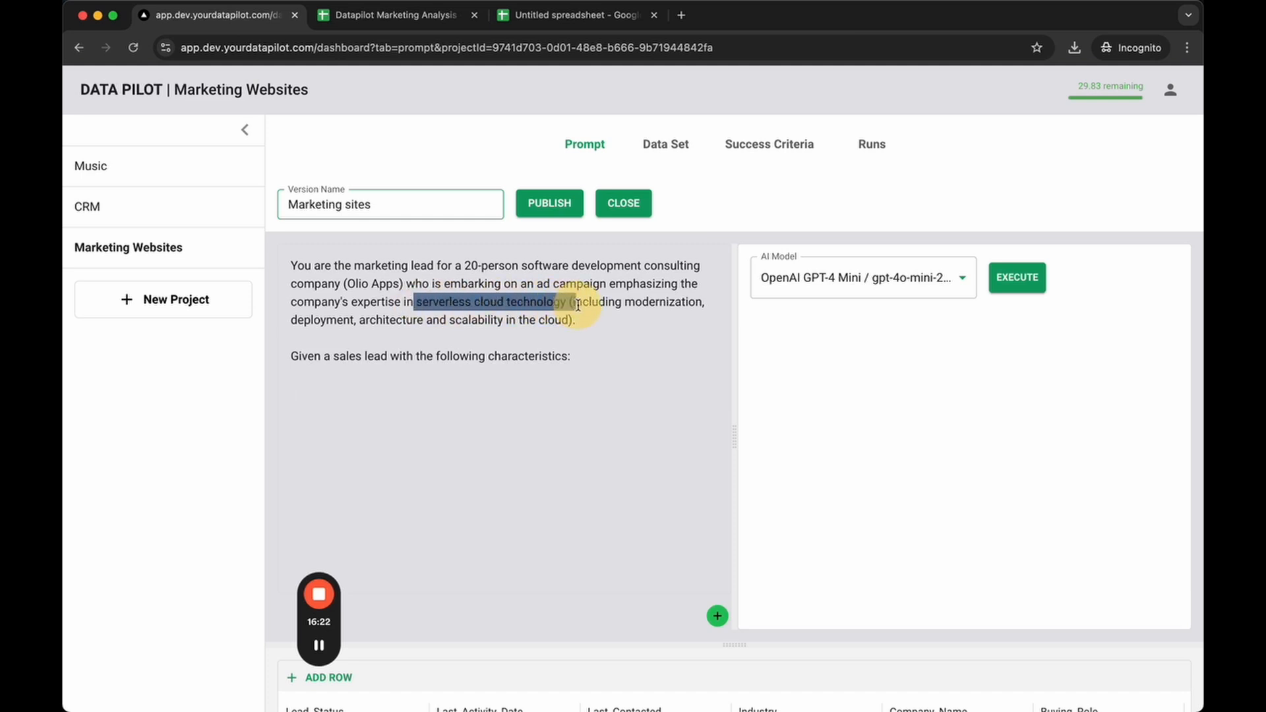
left_click(576, 344)
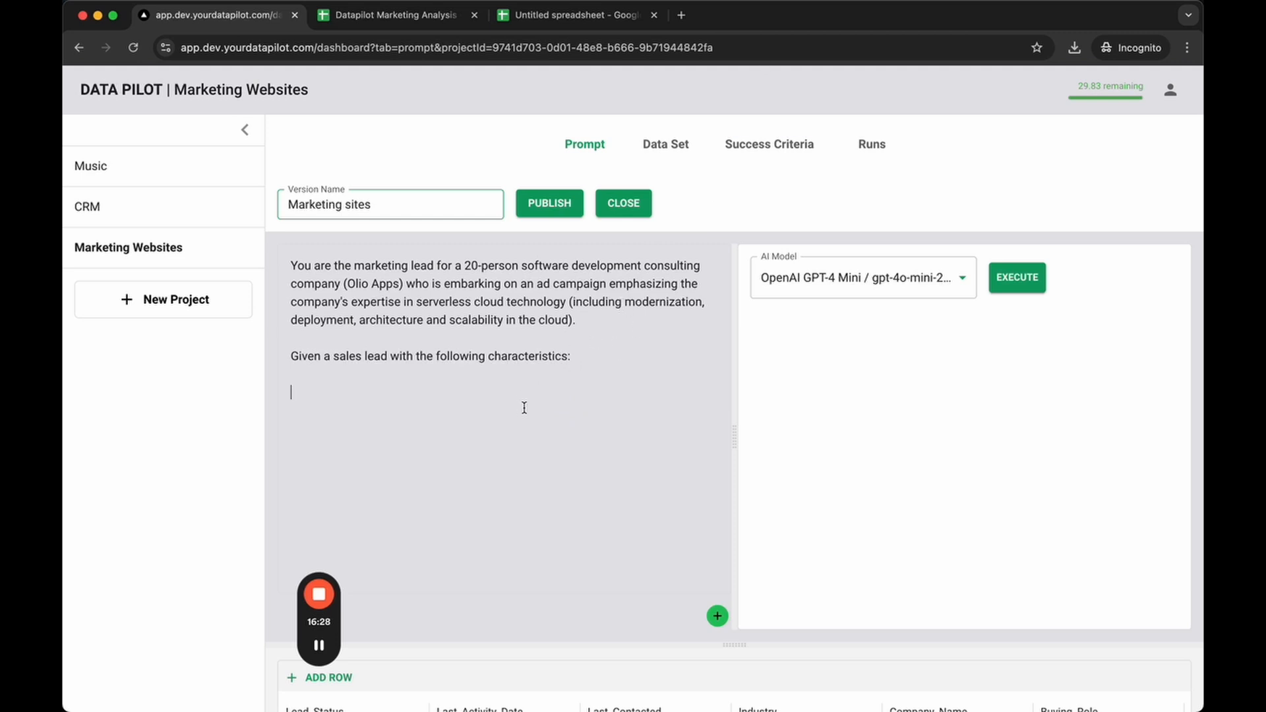
type("@")
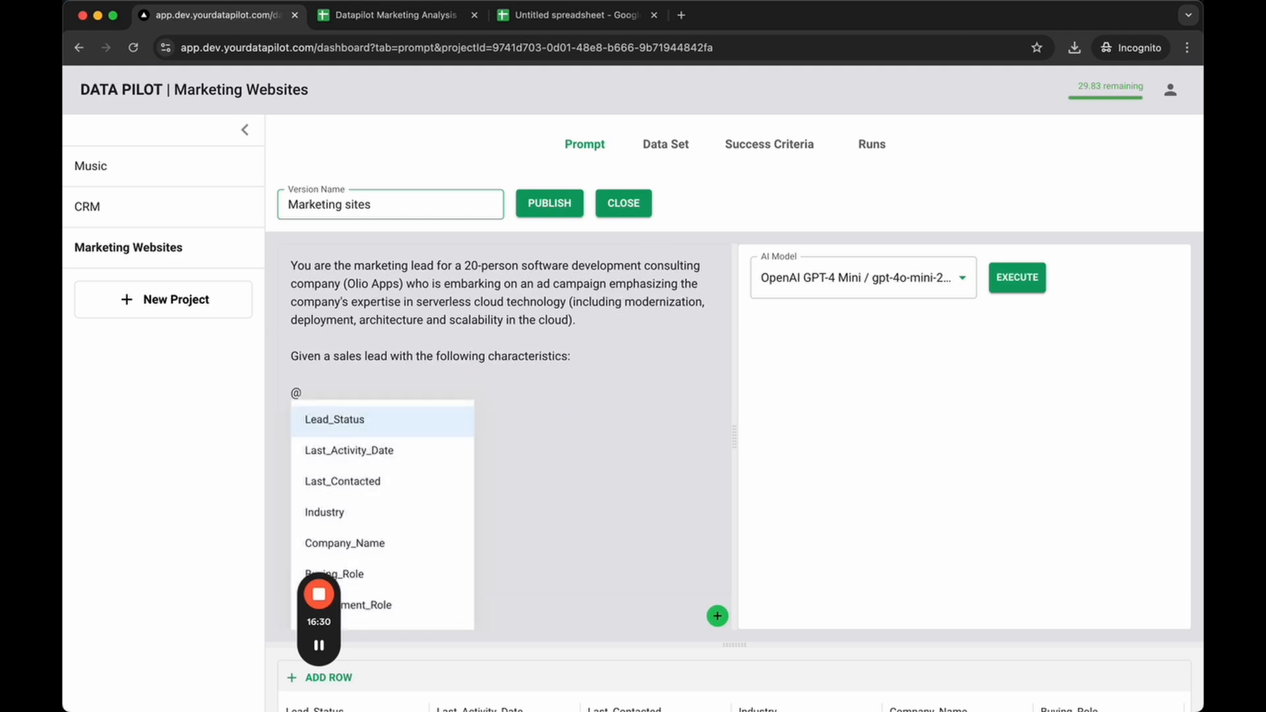
key("Return")
scroll(462, 409, "down", 2)
key("Return")
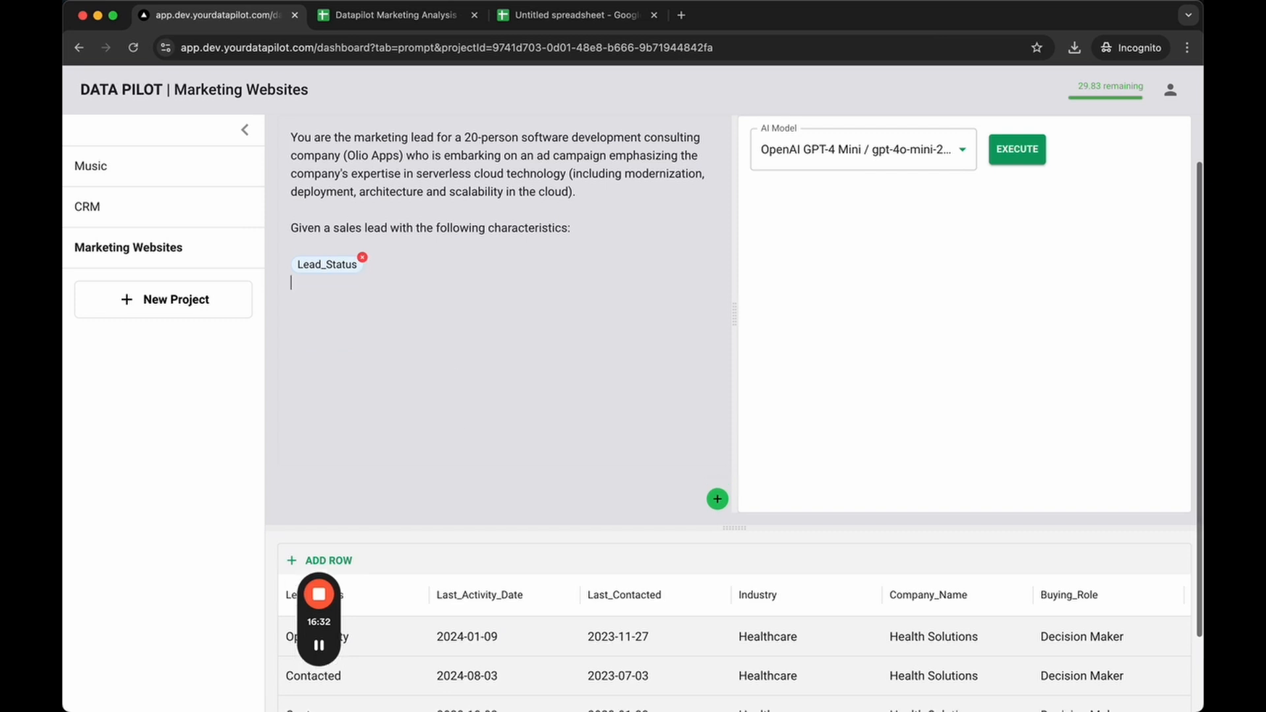
type("@")
key("Down")
key("Up")
key("Up")
key("Return")
key("Return")
Add the Last_Contacted and Industry variables to the prompt's lead characteristics, each on its own line
type("@")
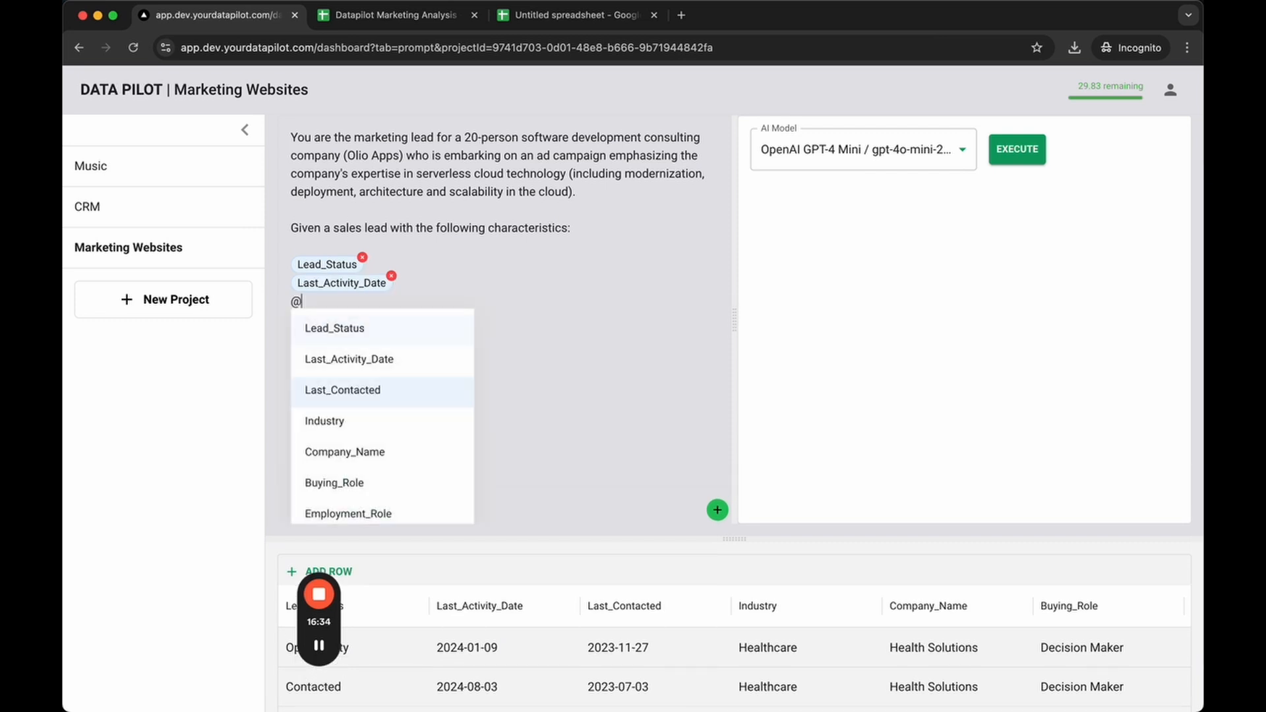
key("Down")
key("Up")
key("Return")
key("Return")
type("@")
key("Down")
key("Down")
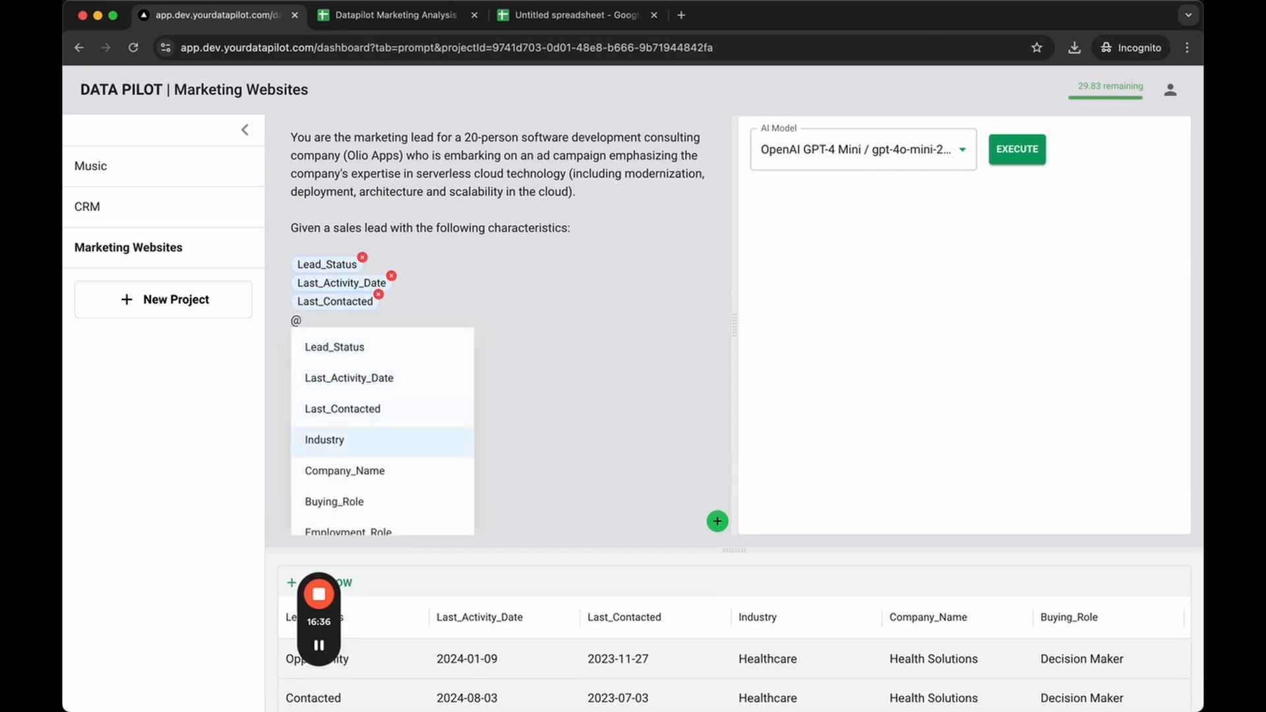
key("Down")
key("Up")
key("Return")
key("Return")
Add the Company_Name and Buying_Role variables on separate lines below Industry in the prompt
type("@")
key("Down")
key("Down")
key("Down")
key("Down")
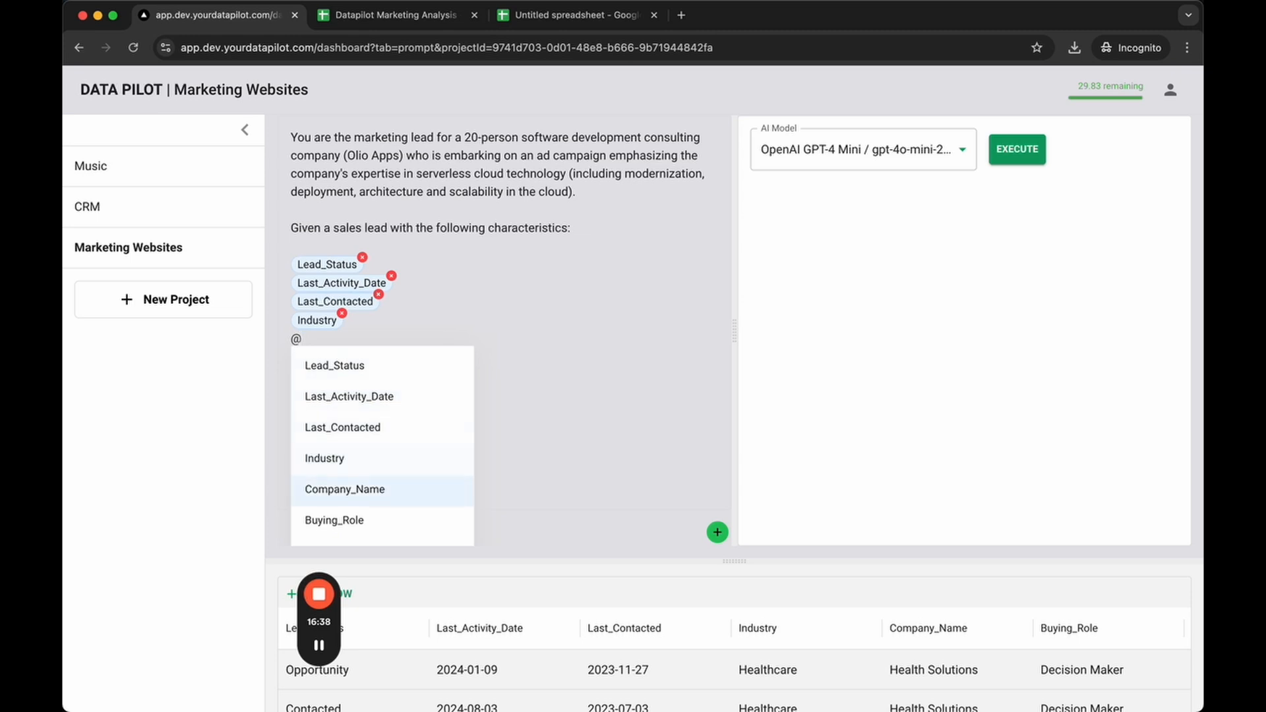
key("Return")
key("Return")
type("@")
key("Down")
key("Down")
key("Down")
key("Down")
key("Down")
key("Return")
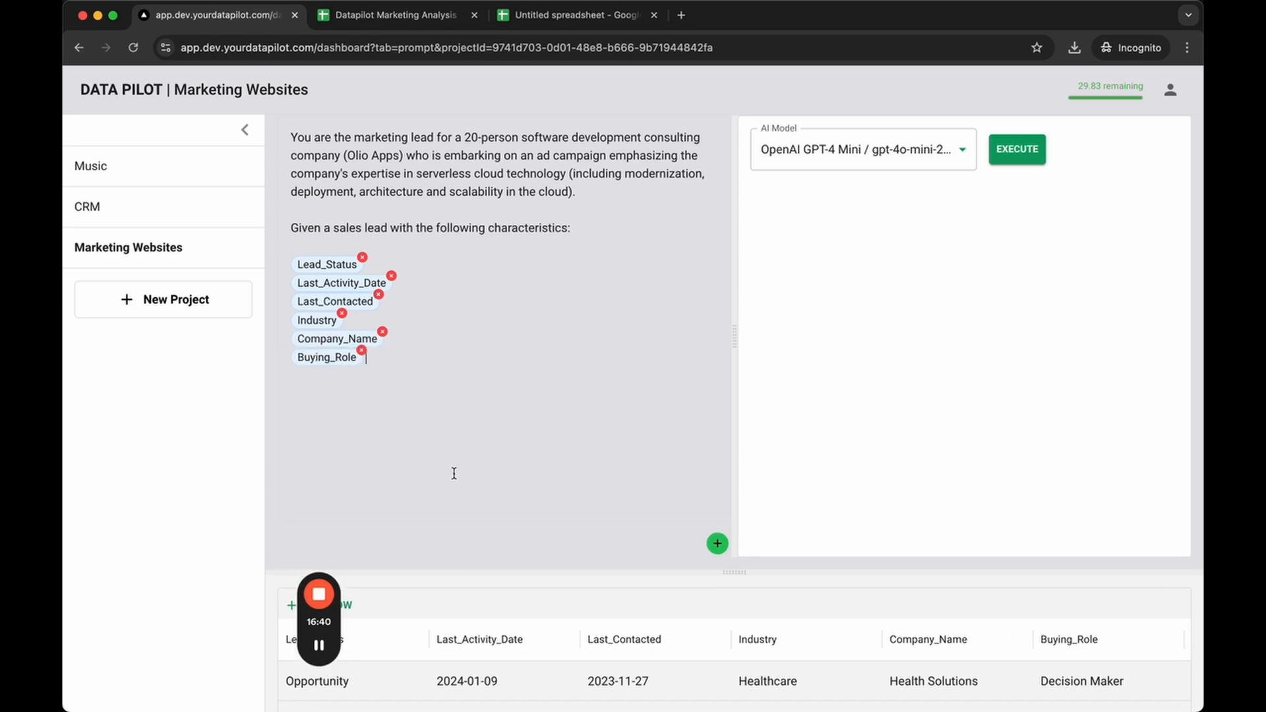
Add the Employment_Role variable on a new line below Buying_Role in the prompt
scroll(454, 473, "down", 1)
left_click(435, 293)
key("Return")
type("@")
key("Down")
key("Down")
key("Down")
key("Down")
key("Down")
key("Down")
key("Down")
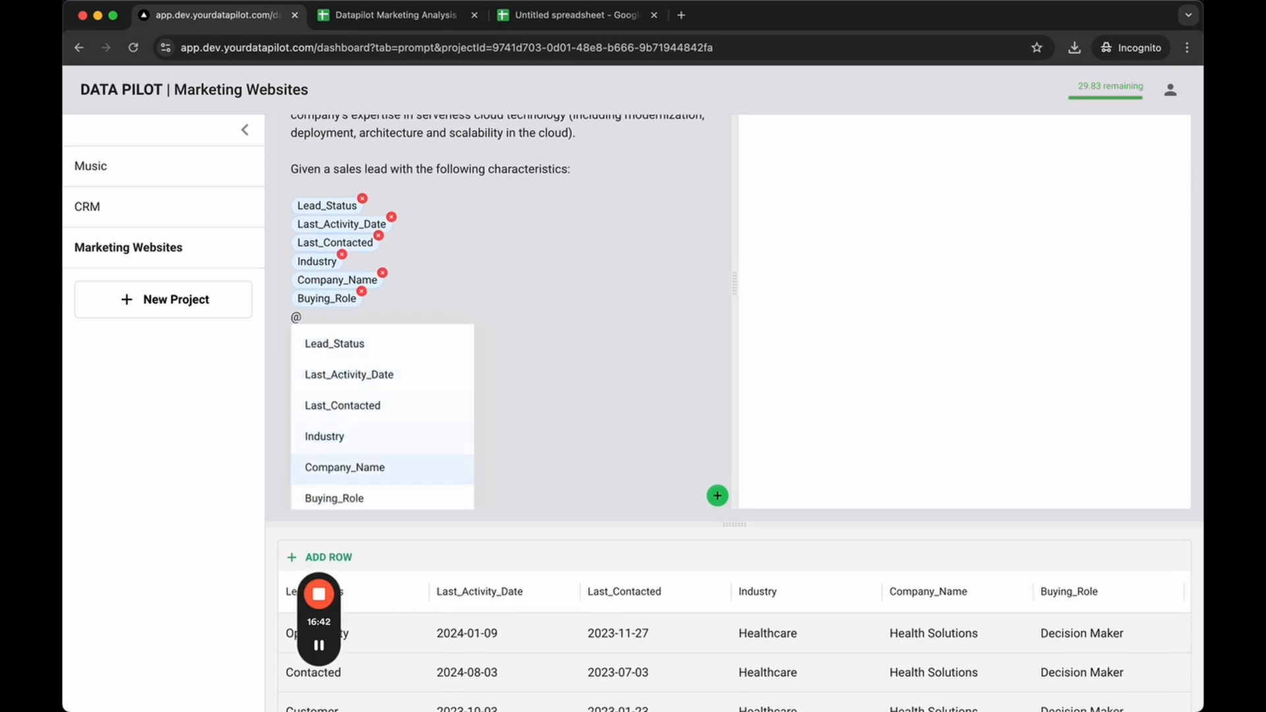
key("Down")
key("Up")
key("Up")
key("Up")
key("Up")
key("Down")
key("Down")
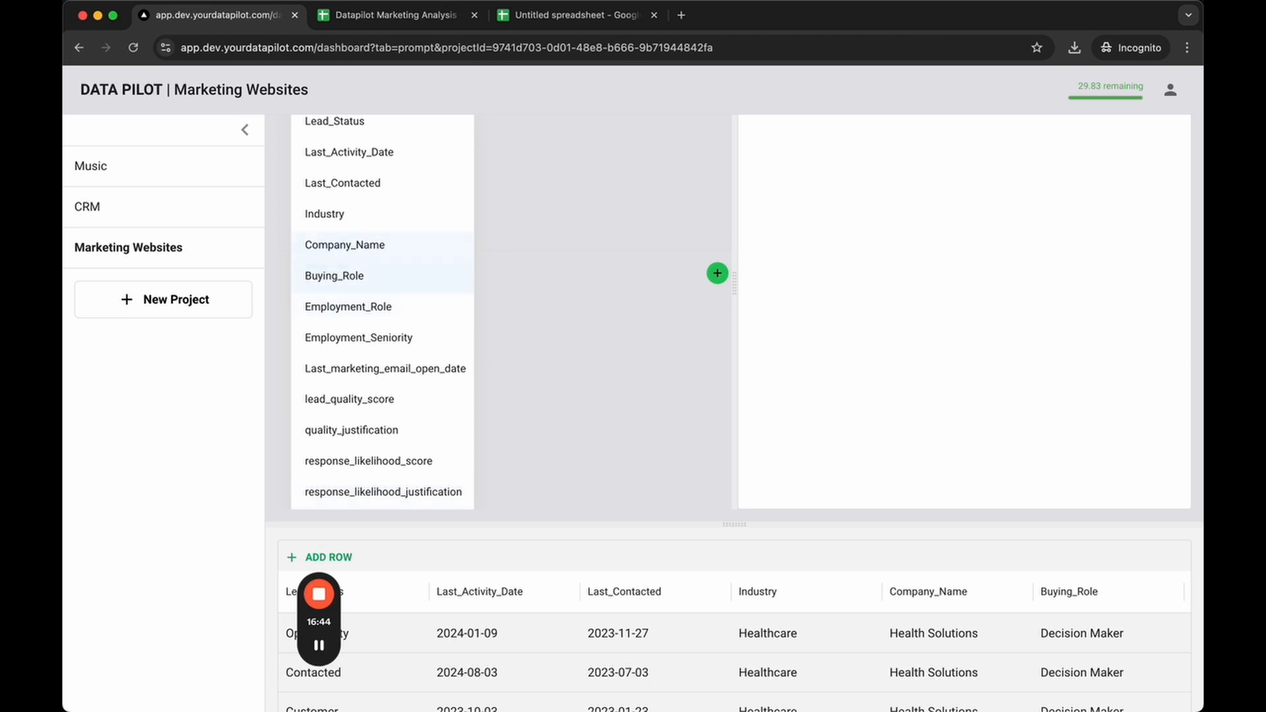
key("Return")
Add the Employment_Seniority variable on a new line below Employment_Role in the prompt
type("@")
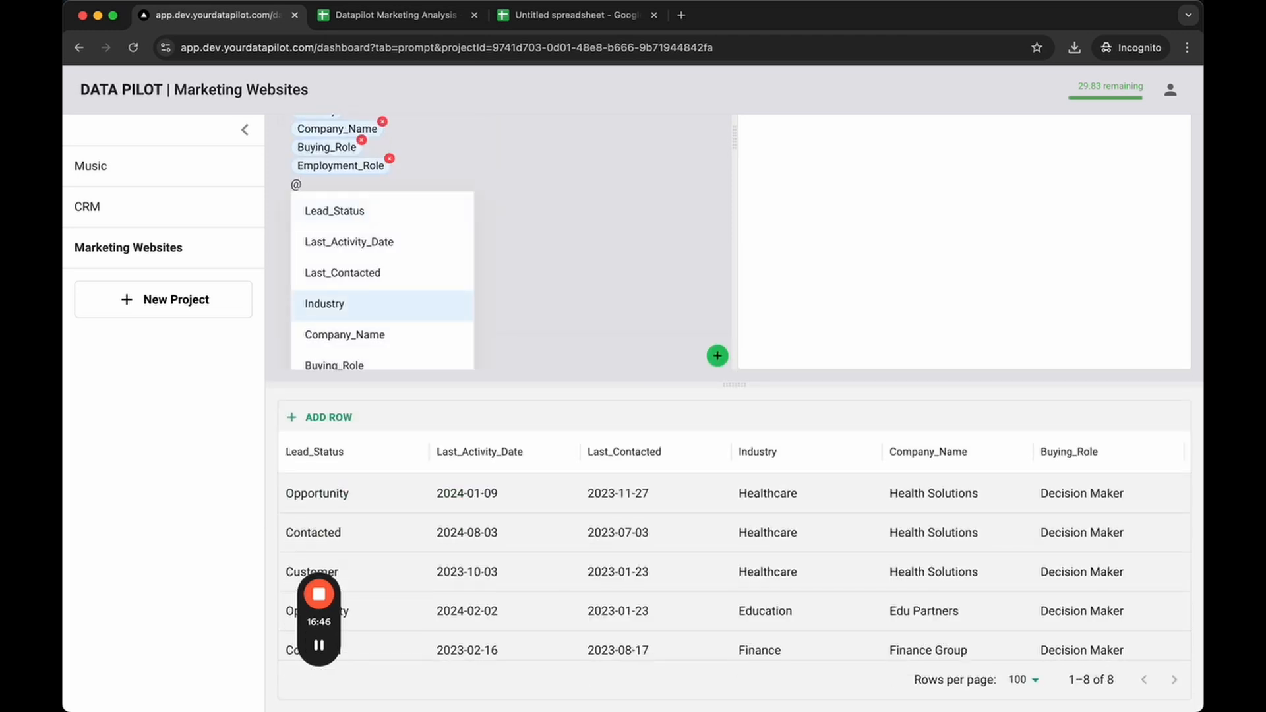
key("Down")
key("Down")
key("Down")
key("Down")
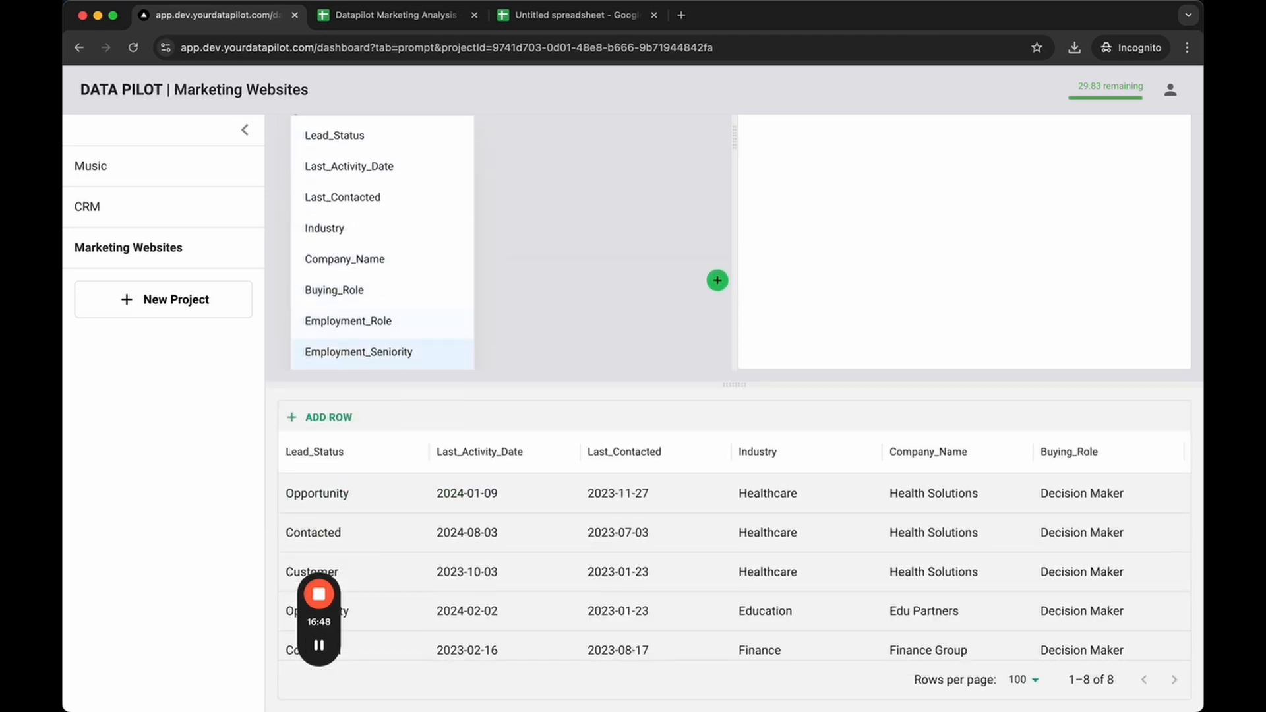
key("Up")
key("Return")
Add the Last_marketing_email_open_date variable as the last entry in the prompt's list of lead characteristics
type("@")
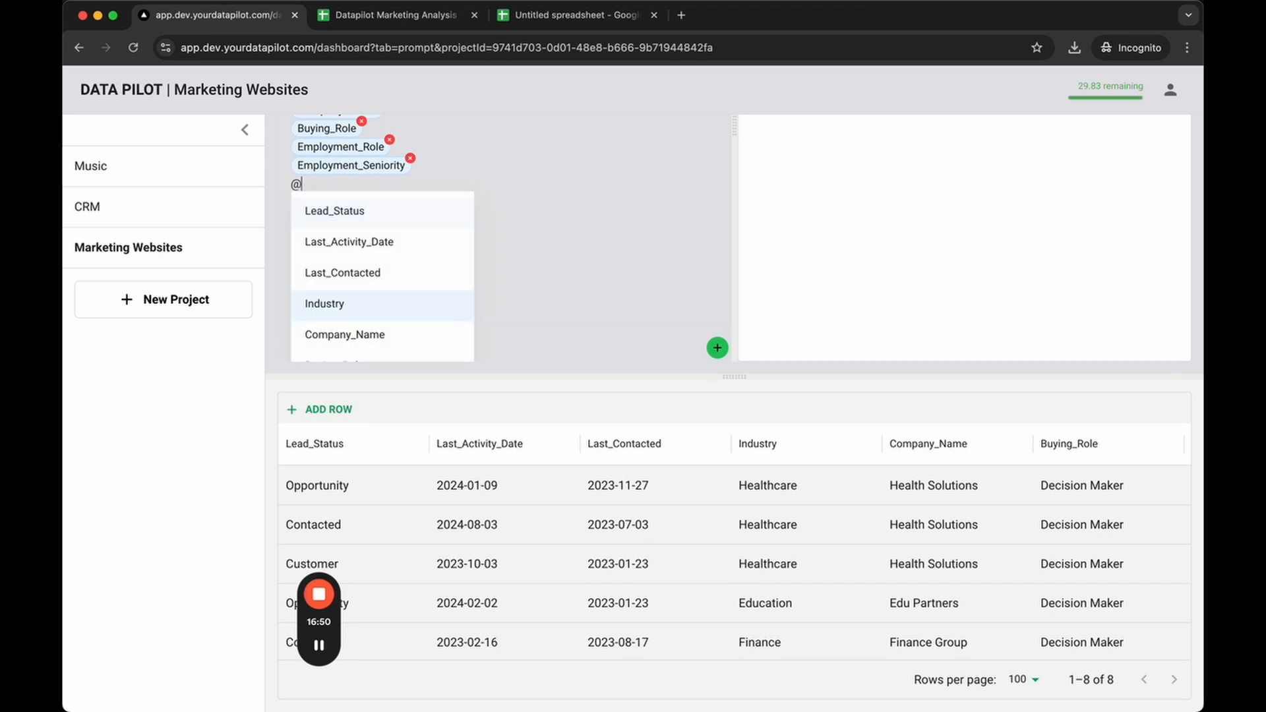
key("Down")
key("Down")
key("Down")
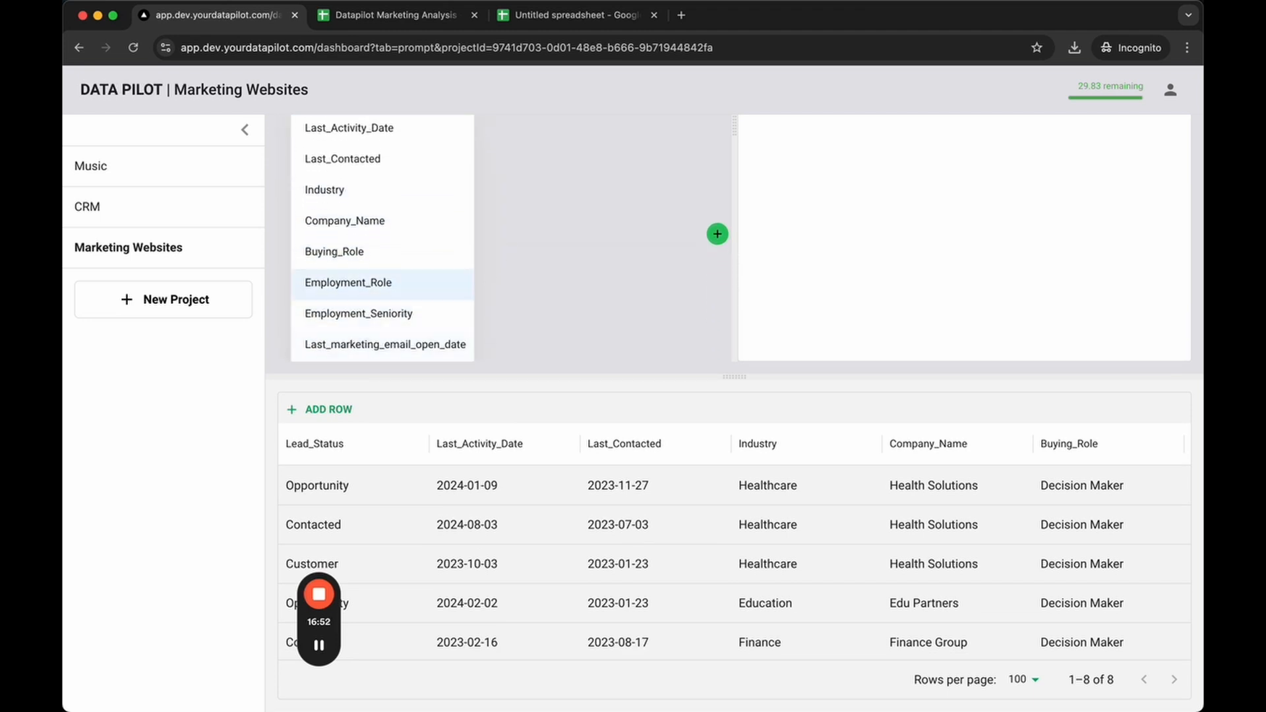
key("Down")
key("Down")
key("Return")
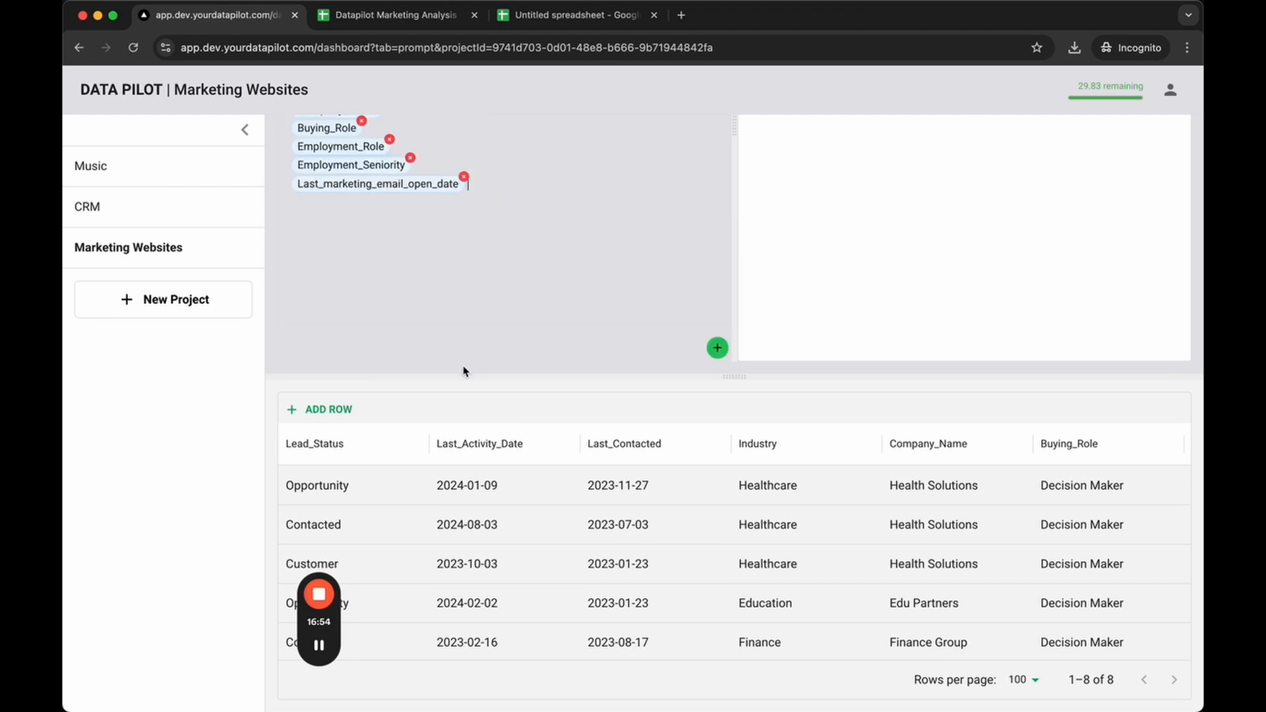
scroll(463, 369, "up", 3)
scroll(463, 365, "down", 1)
scroll(473, 359, "up", 1)
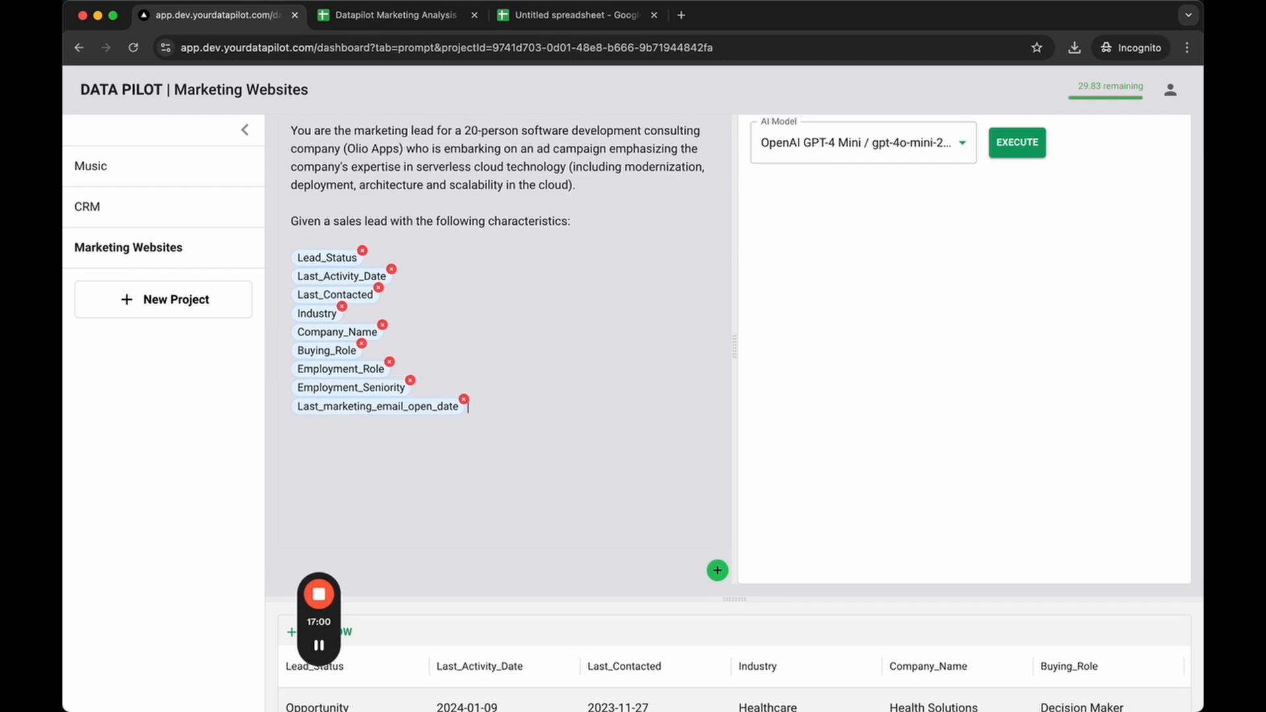
Below the variables, add the request for compelling website landing page copy with the guidelines on professional tone, no exclamation points and not naming {{Employment_Role}}
key("Return")
key("Return")
key("super+Tab")
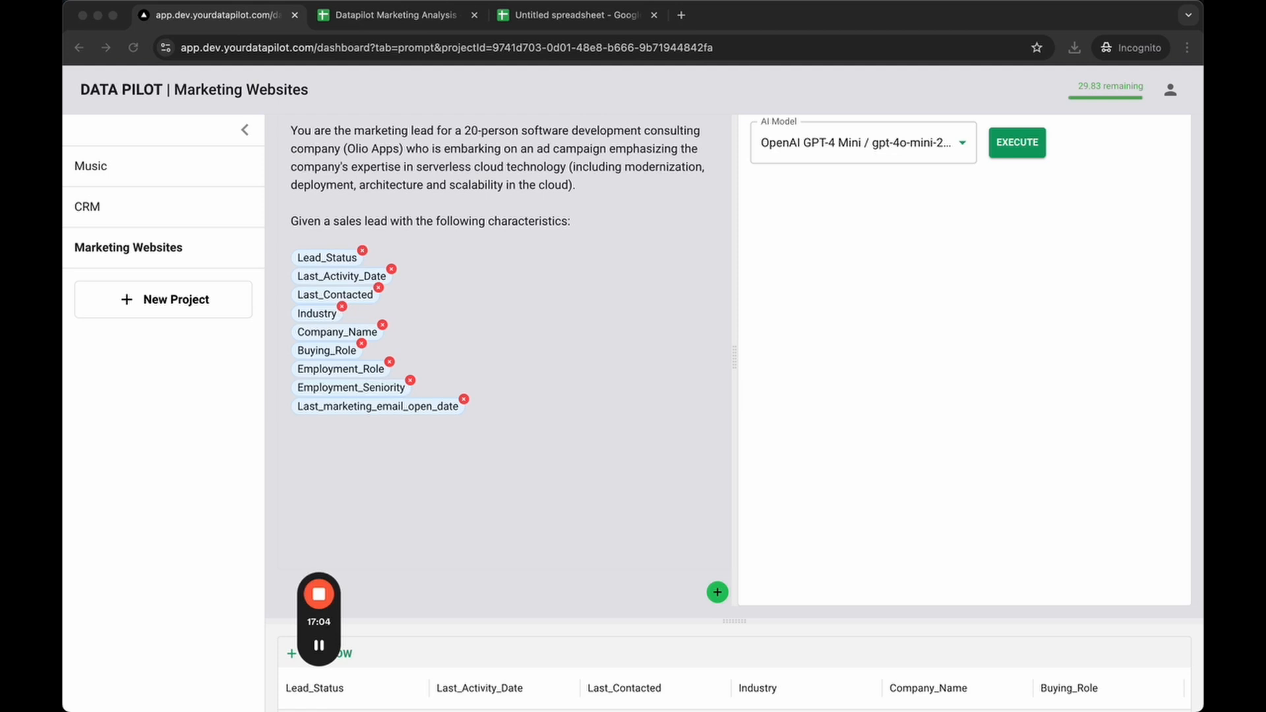
left_click(371, 462)
type("Please generate a website landing page copy that will be compelling to that person, increasing the likelihood of them scheduling a sales call with your company.  - You should sound professional and confident, not needy or overly urgent. Do not use any exclamation points. - Do not refer to the employee's {{Employment_Role}} by name, but do use it to refine the copy.")
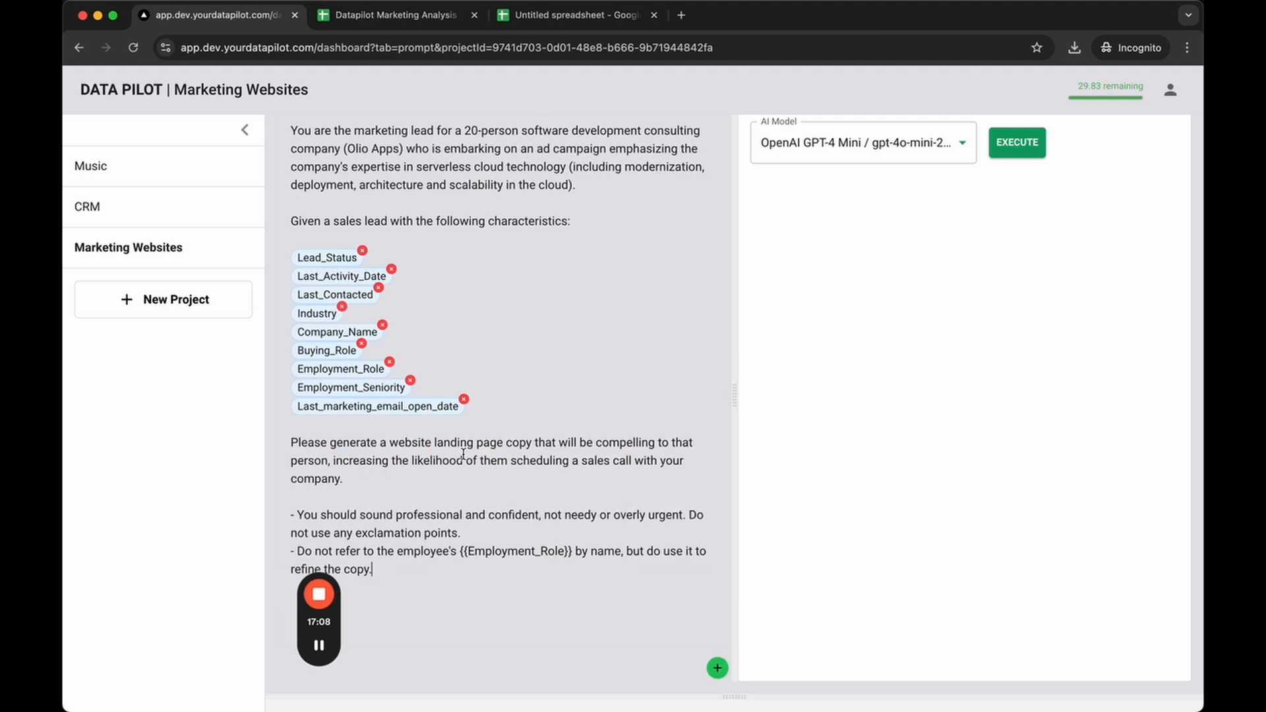
Review the prompt's landing page copy request and its guidelines on tone and use of the employment role
triple_click(396, 453)
left_click(403, 498)
scroll(404, 501, "down", 1)
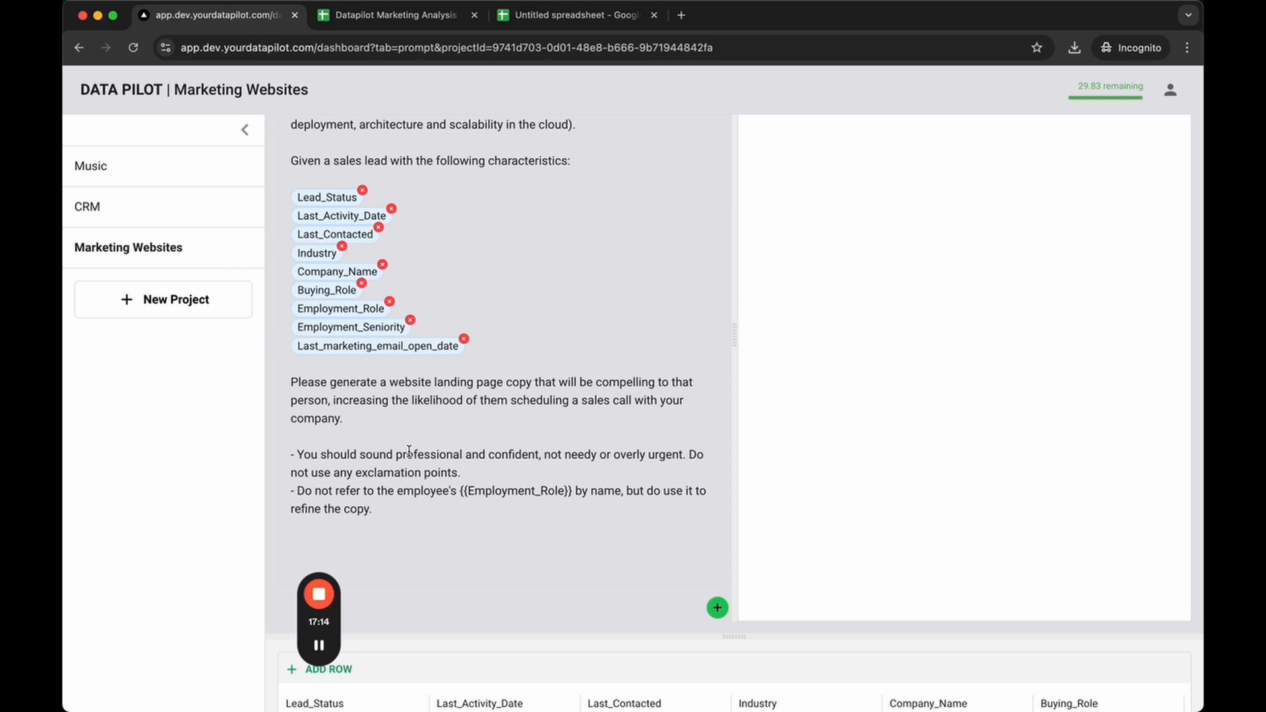
triple_click(475, 471)
left_click(406, 466)
left_click(479, 469)
left_click(446, 511)
scroll(460, 517, "up", 3)
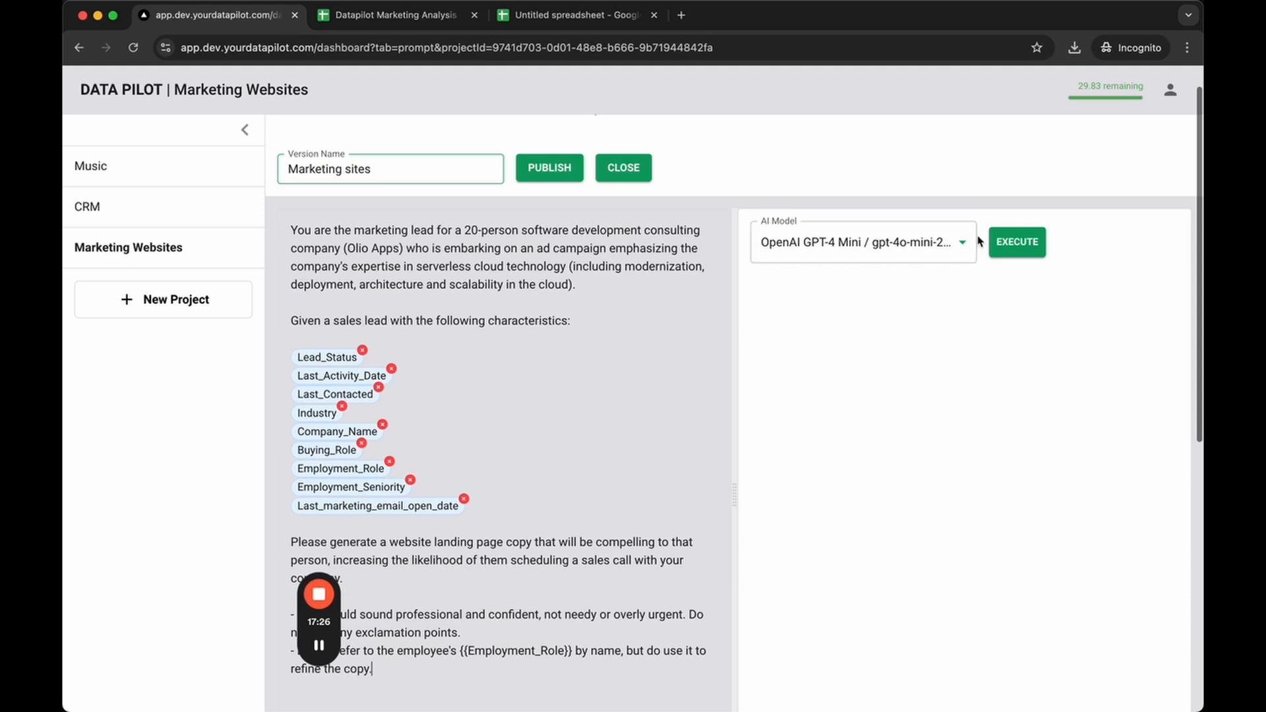
Execute the prompt with the OpenAI GPT-4 Mini model and read through the generated landing page copy
left_click(1006, 243)
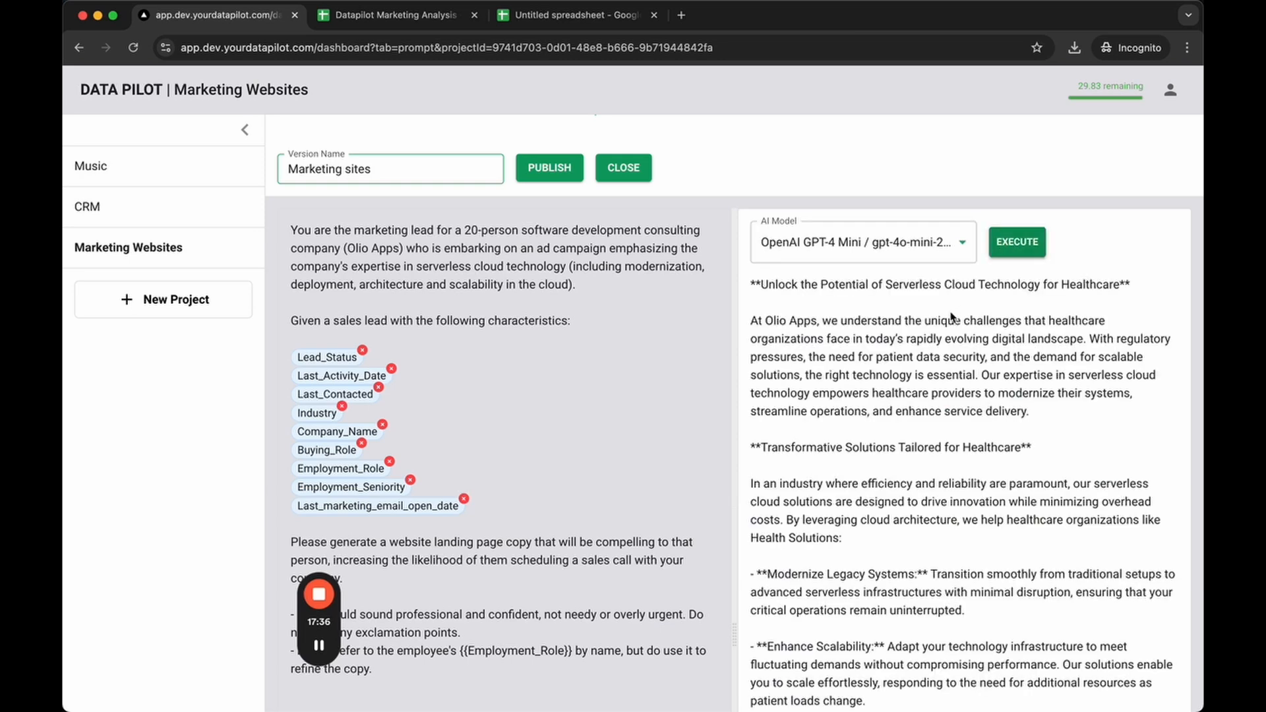
scroll(950, 317, "down", 1)
scroll(949, 312, "up", 1)
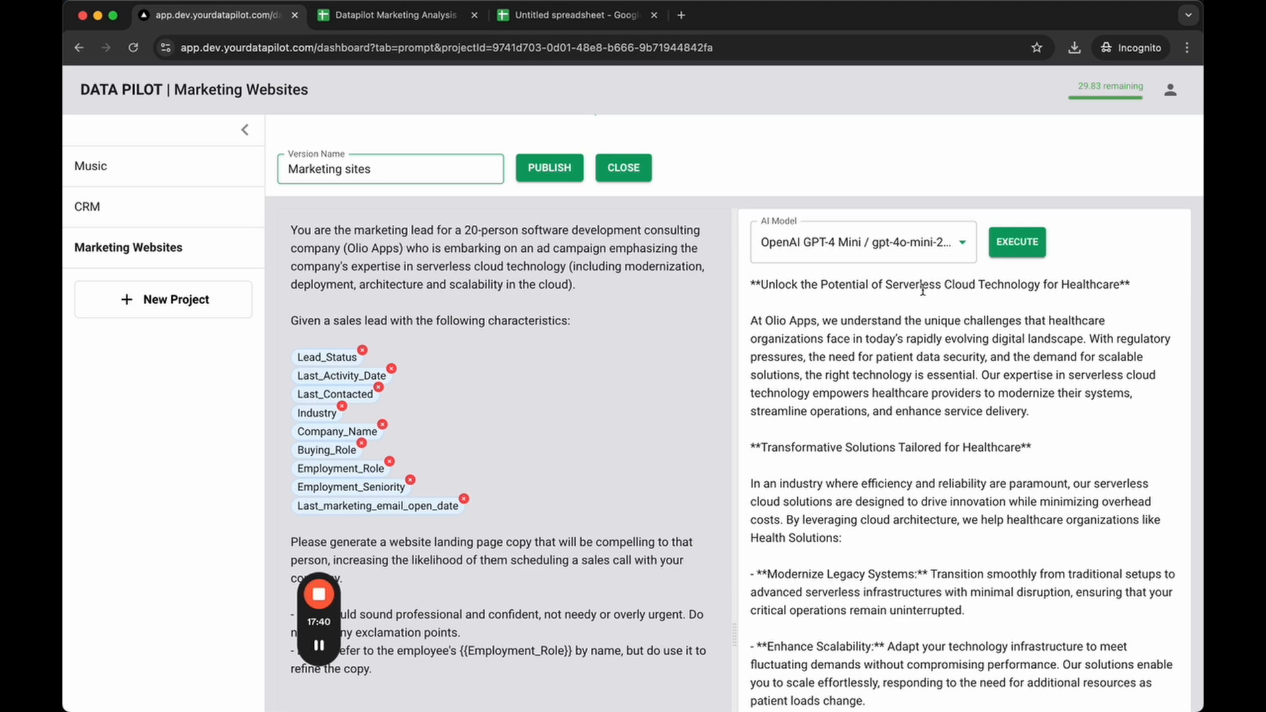
scroll(1070, 302, "down", 4)
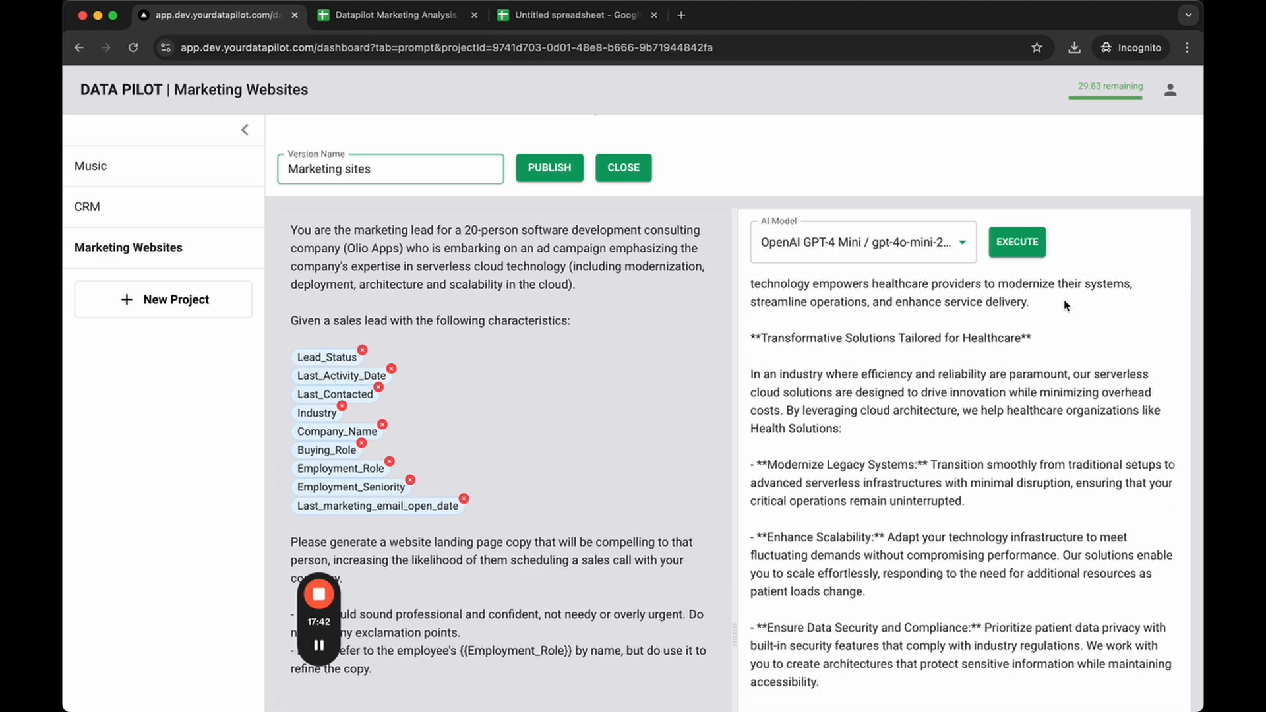
Select the Retail Co row with Customer lead status in the data set and execute the prompt for it
scroll(1022, 371, "down", 10)
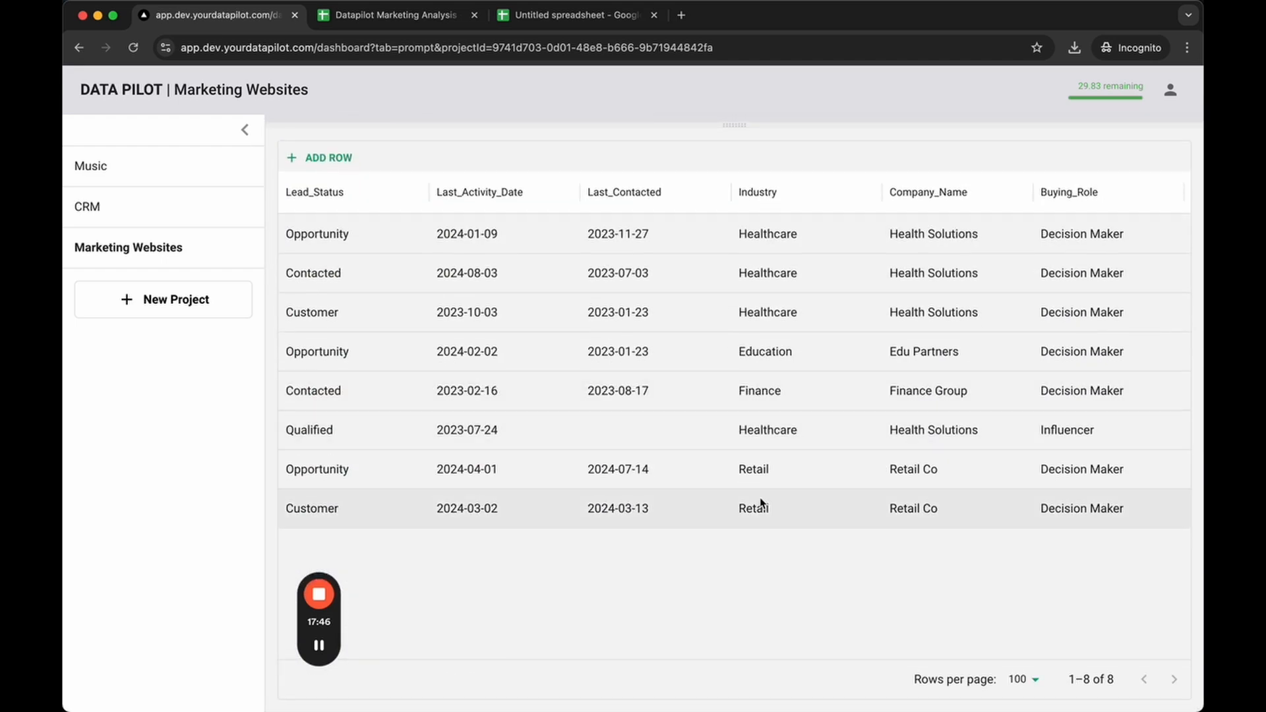
left_click(758, 505)
scroll(977, 390, "up", 5)
scroll(976, 390, "up", 15)
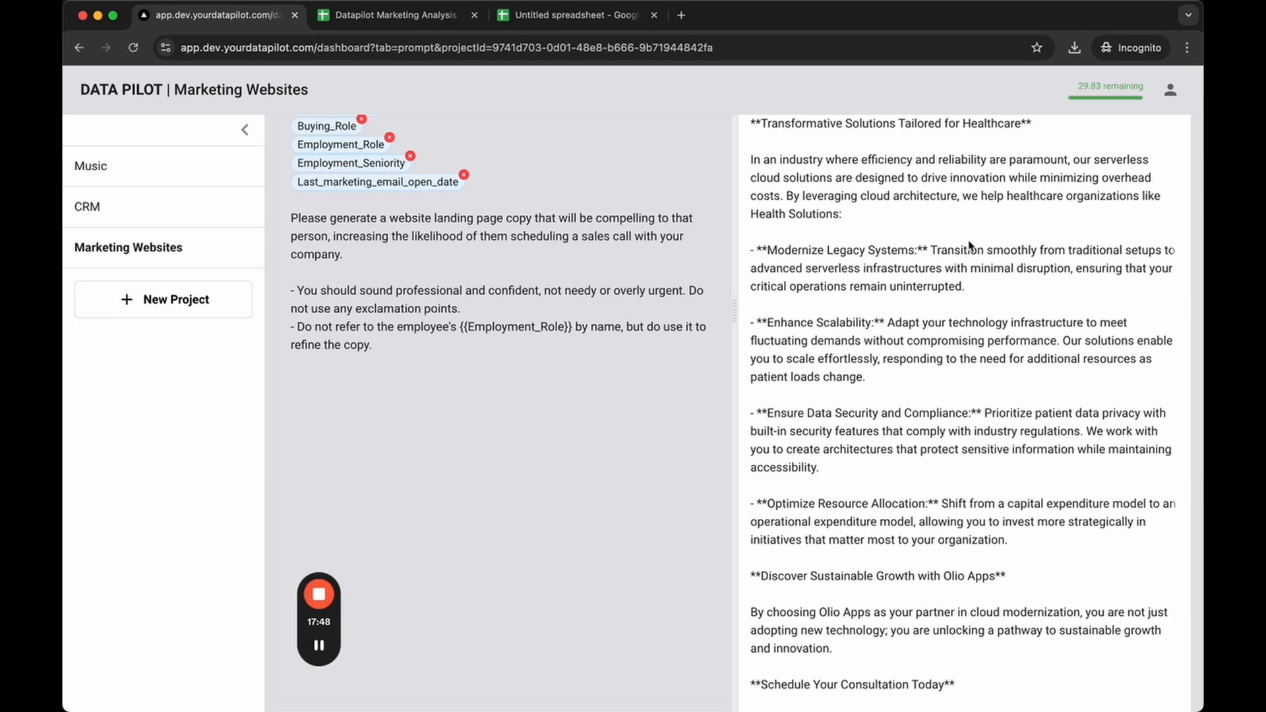
left_click(1027, 278)
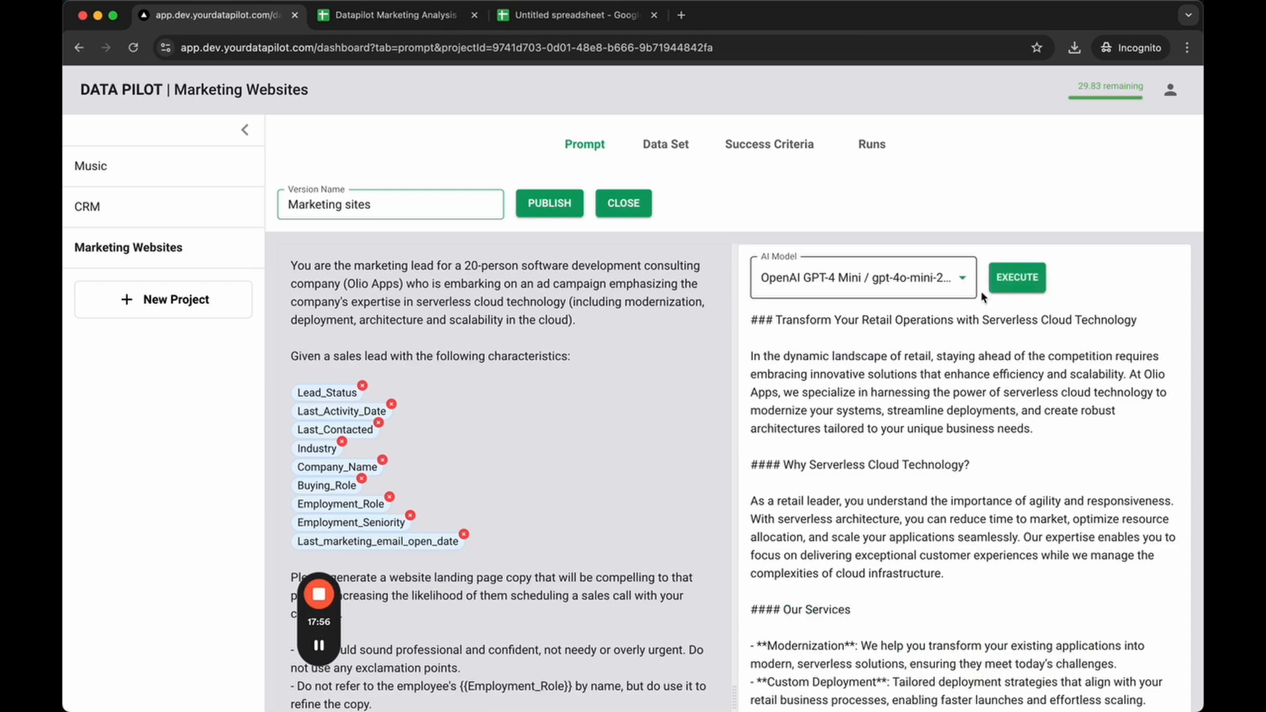
Examine the landing page copy generated for the retail lead, from its headline through the services and consultation sections
scroll(989, 354, "down", 1)
scroll(988, 354, "down", 10)
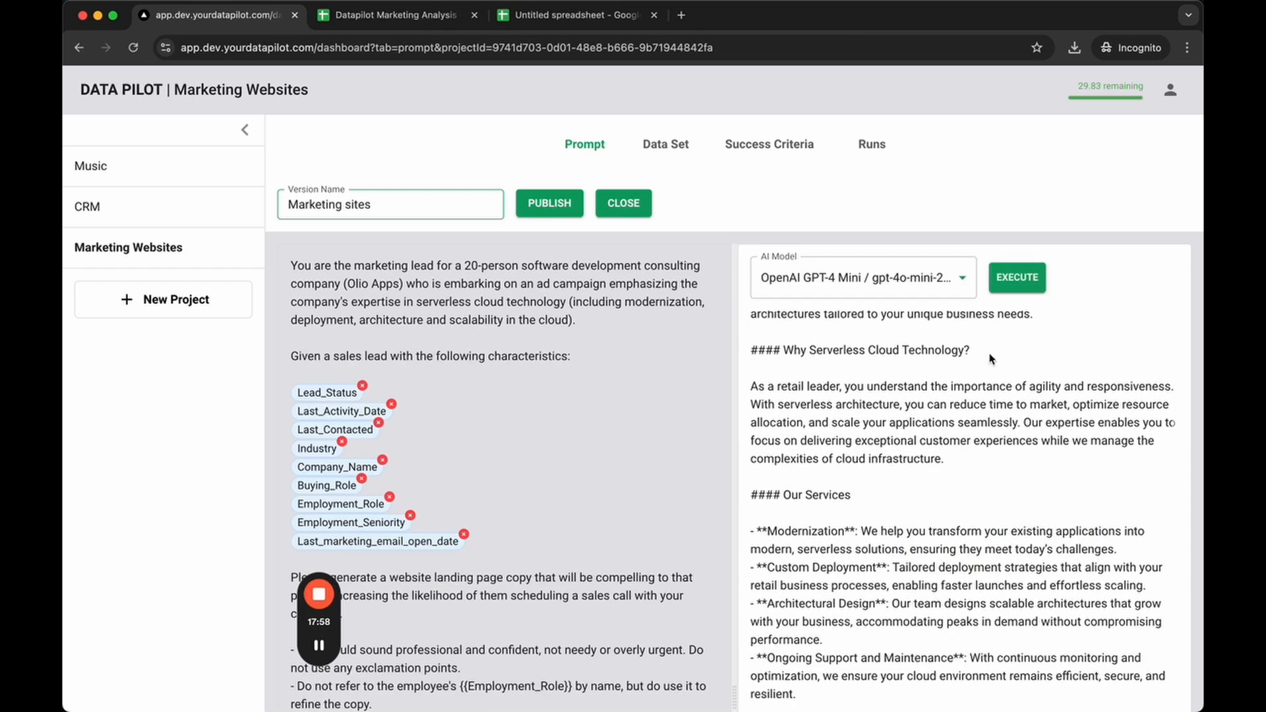
scroll(989, 354, "down", 3)
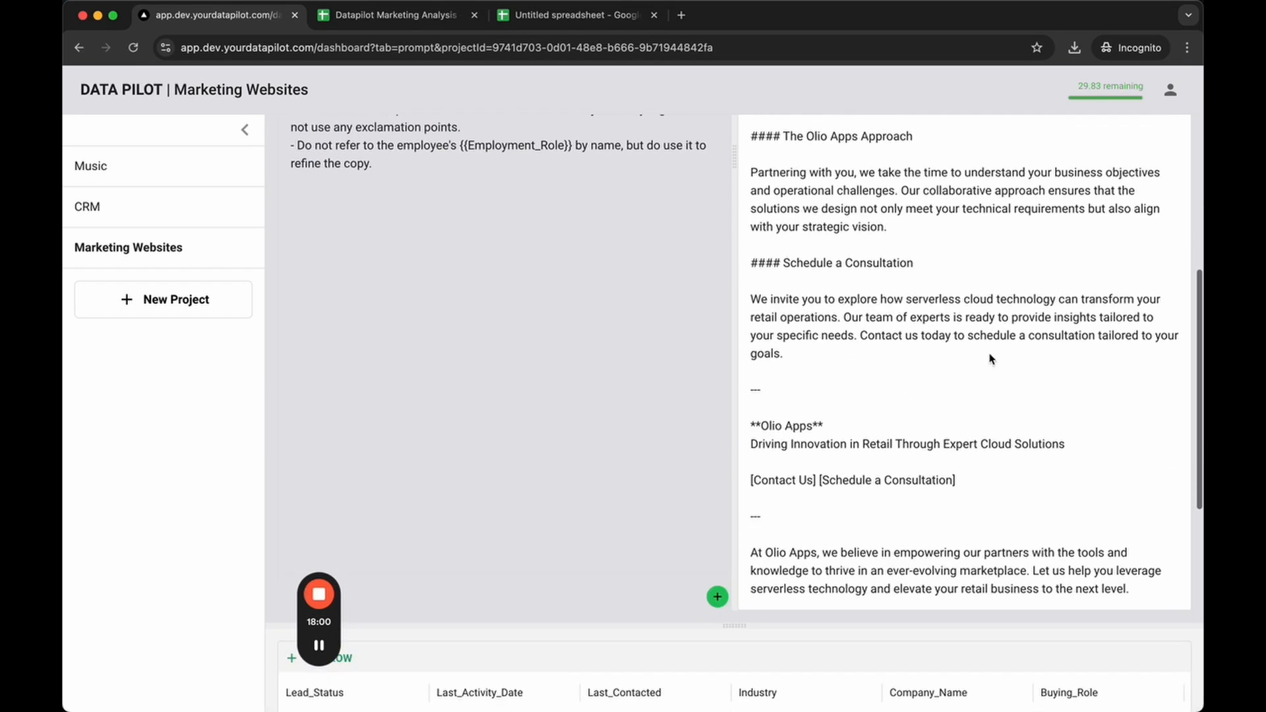
scroll(990, 342, "up", 6)
scroll(991, 337, "up", 10)
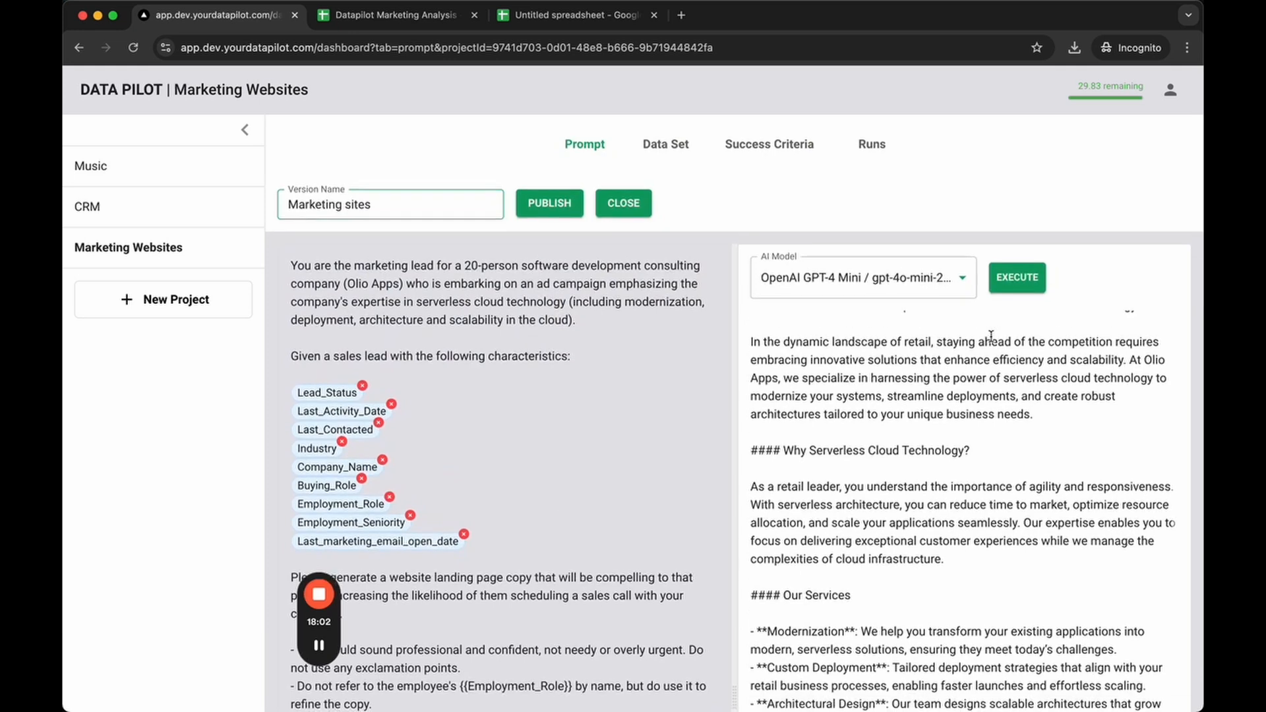
scroll(905, 323, "down", 8)
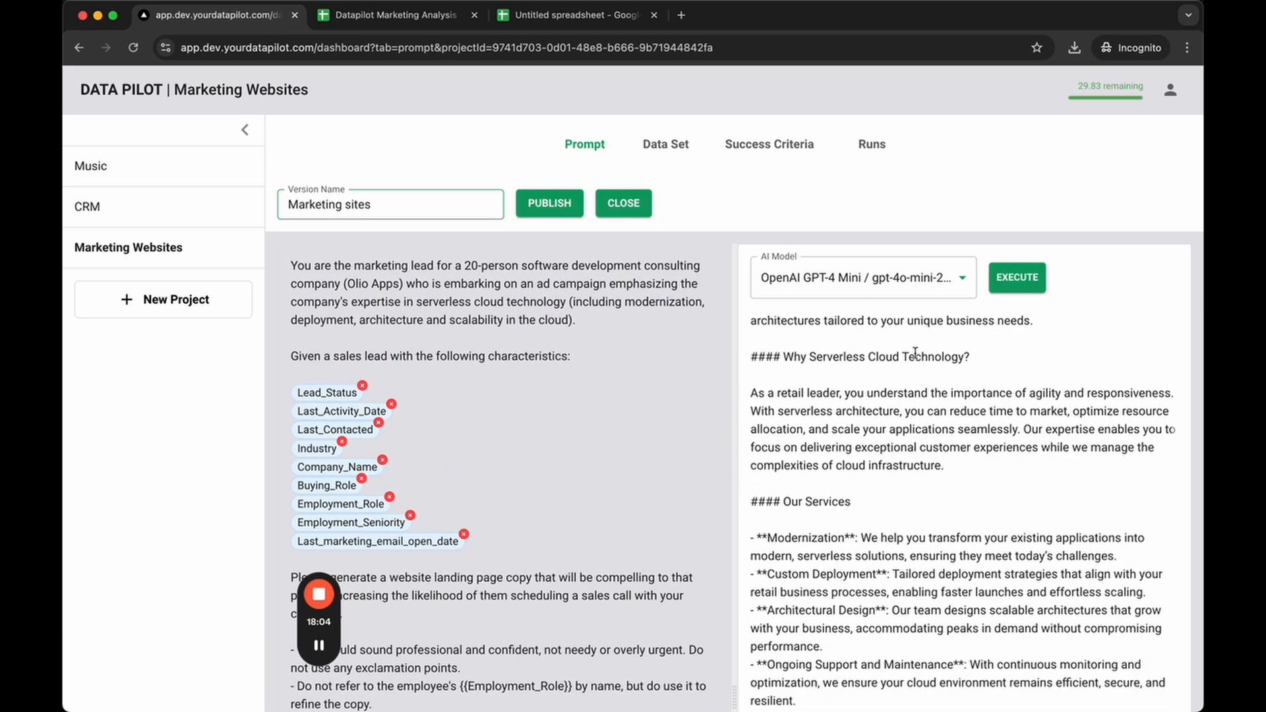
scroll(914, 358, "down", 5)
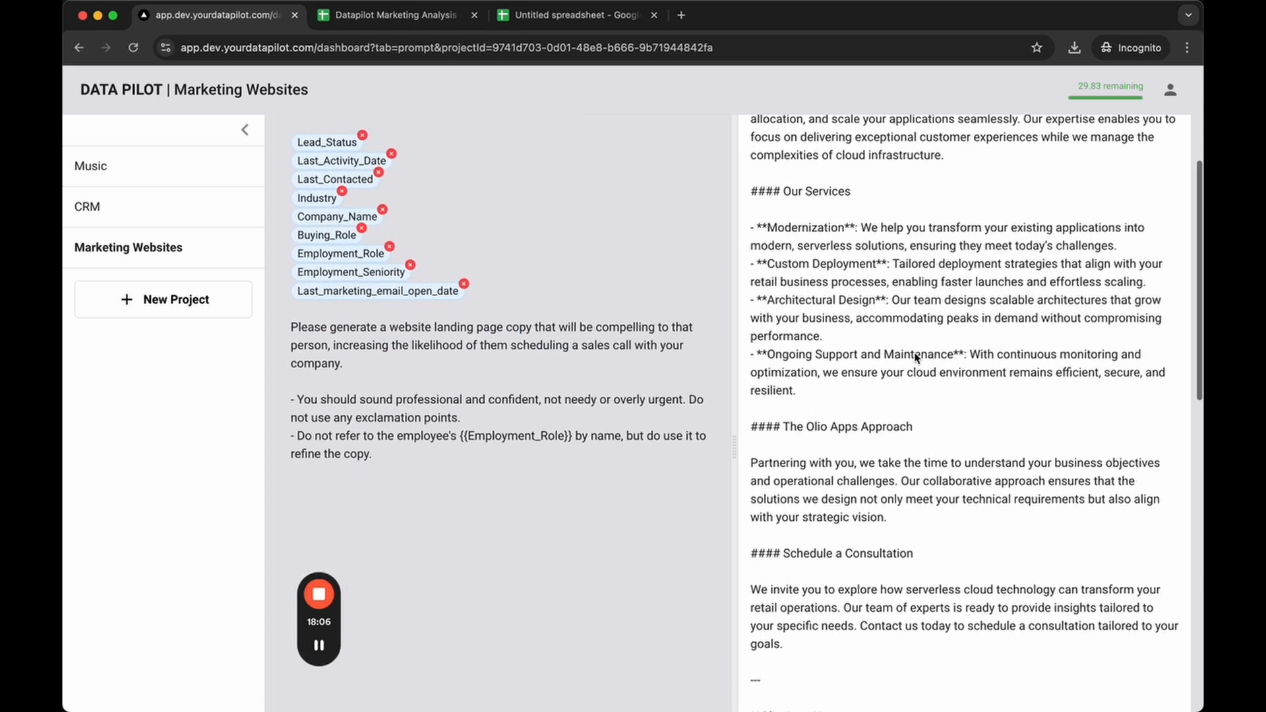
scroll(915, 356, "up", 5)
scroll(914, 354, "up", 10)
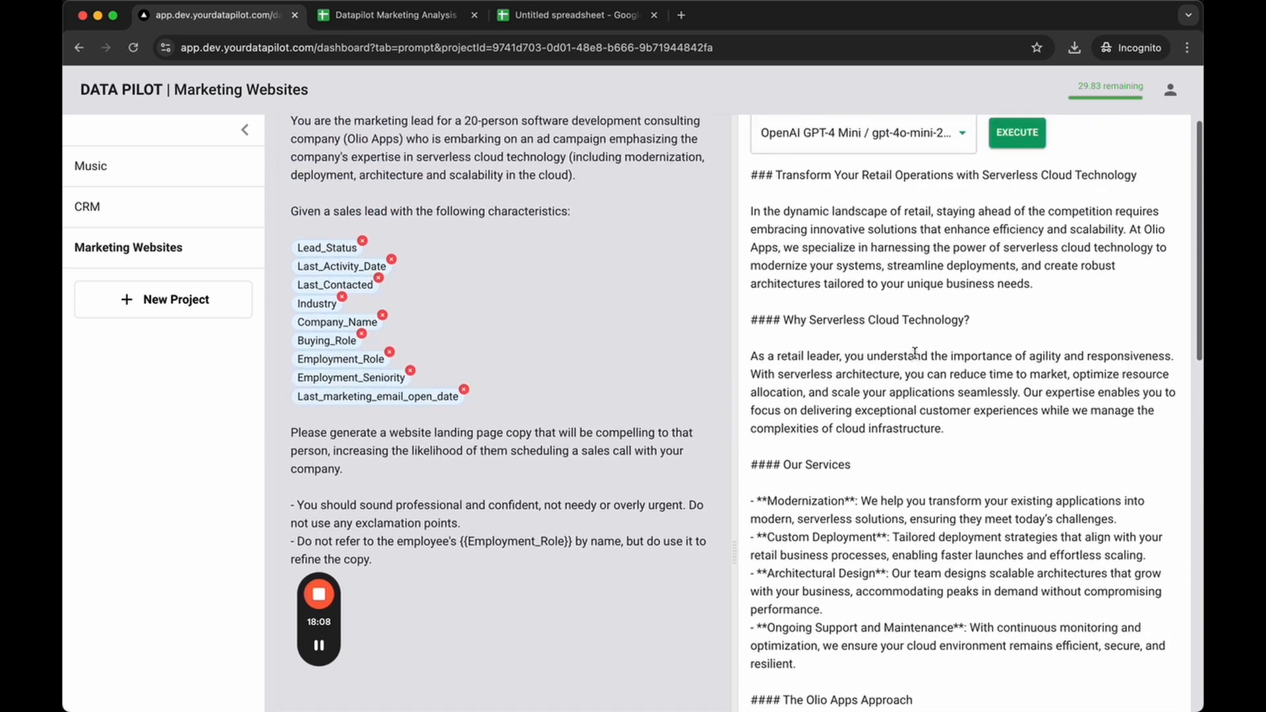
Start a new run of prompt version v.2 - Marketing sites with the OpenAI GPT-4 Mini model and open its results
left_click(562, 205)
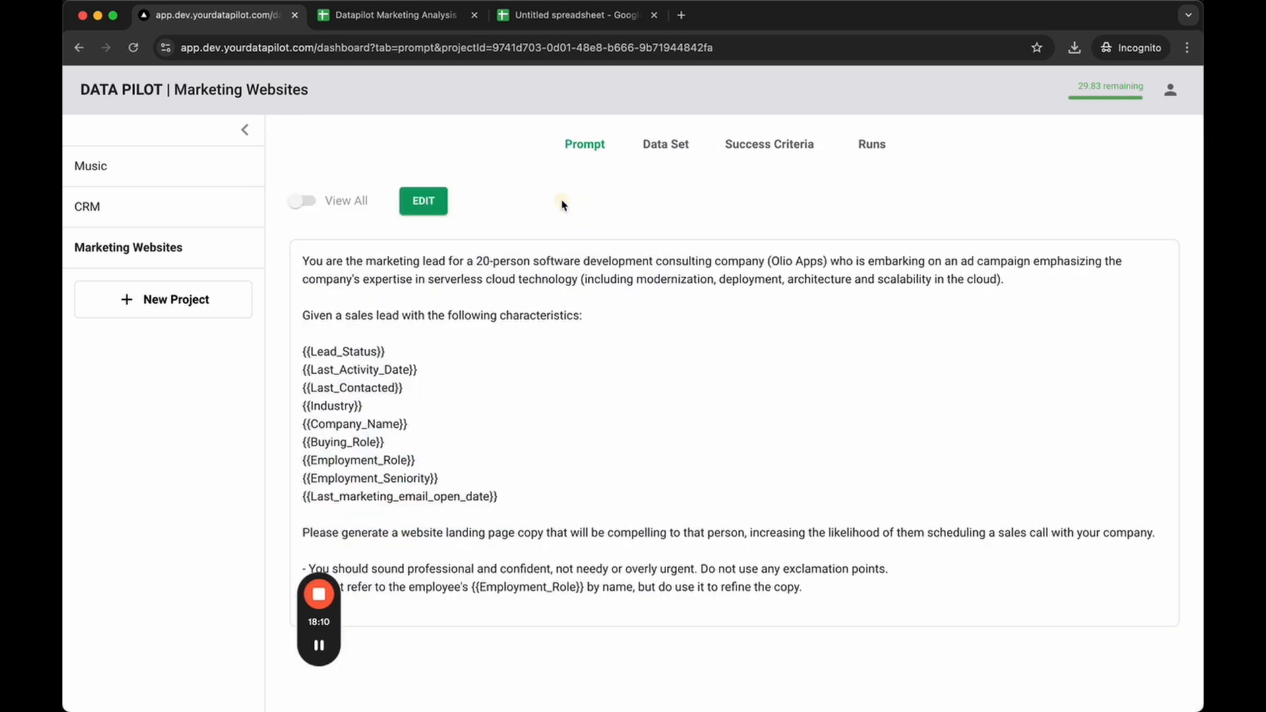
left_click(873, 148)
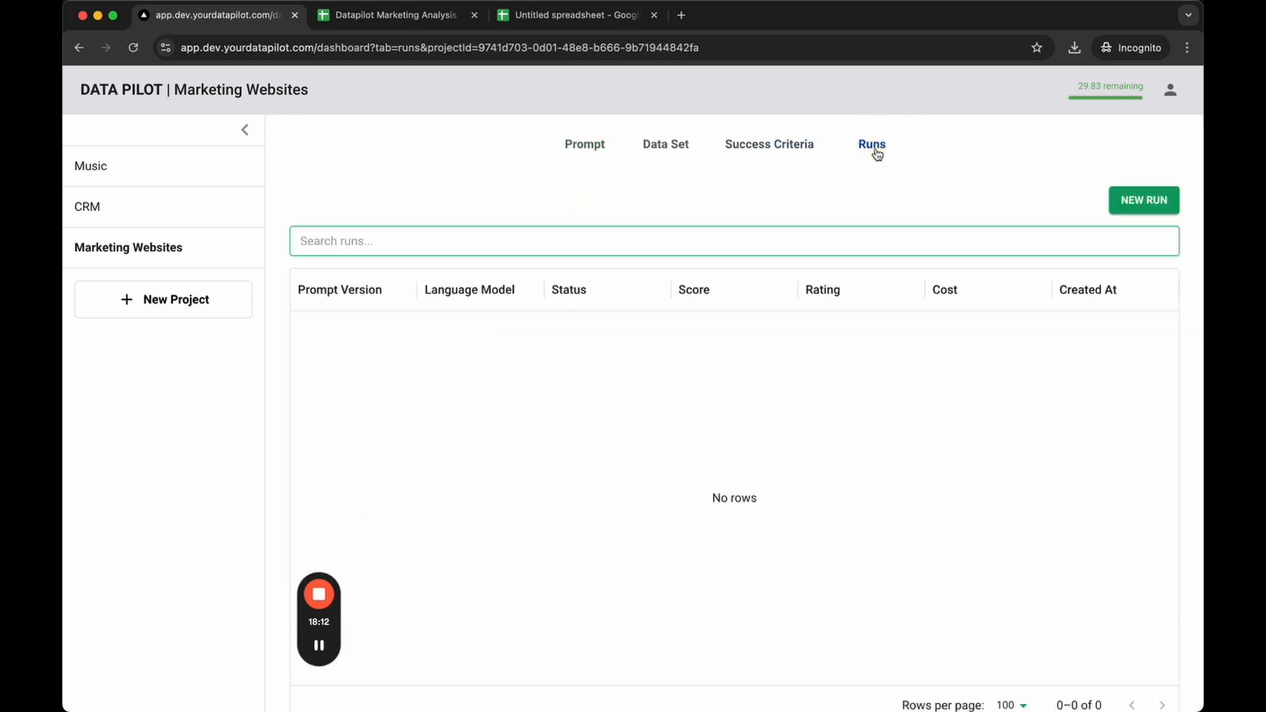
left_click(1138, 200)
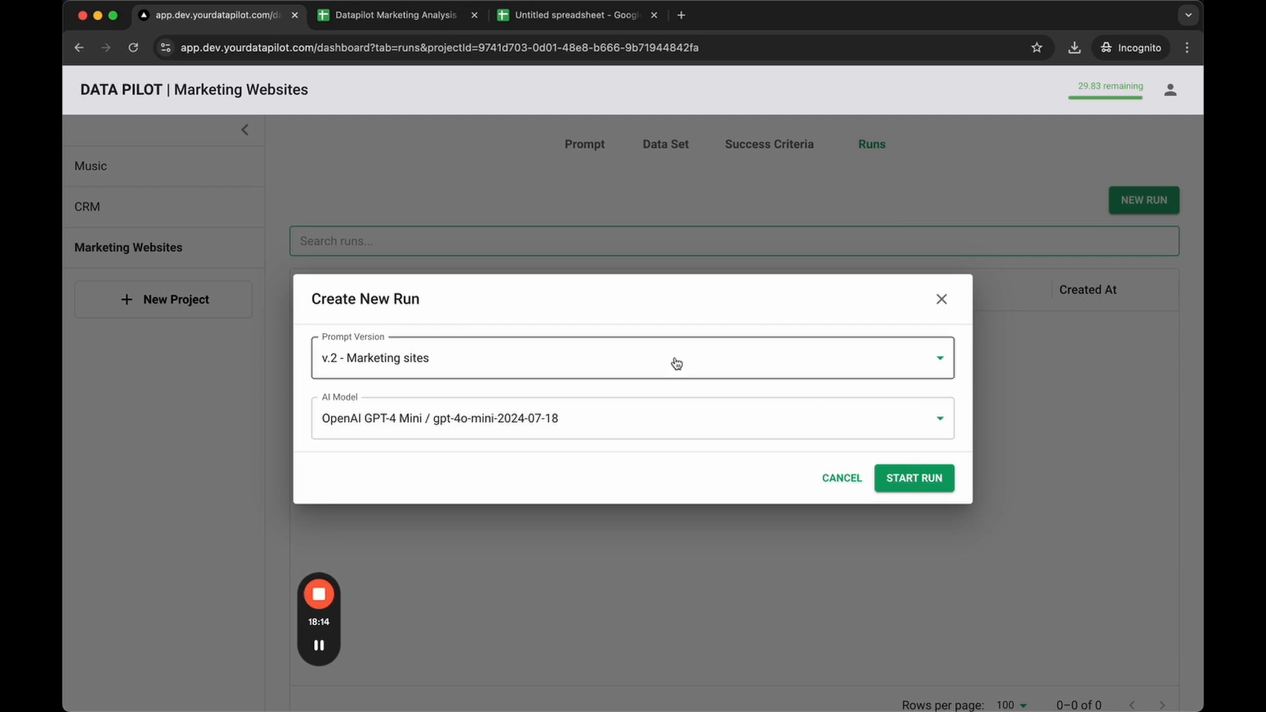
left_click(933, 479)
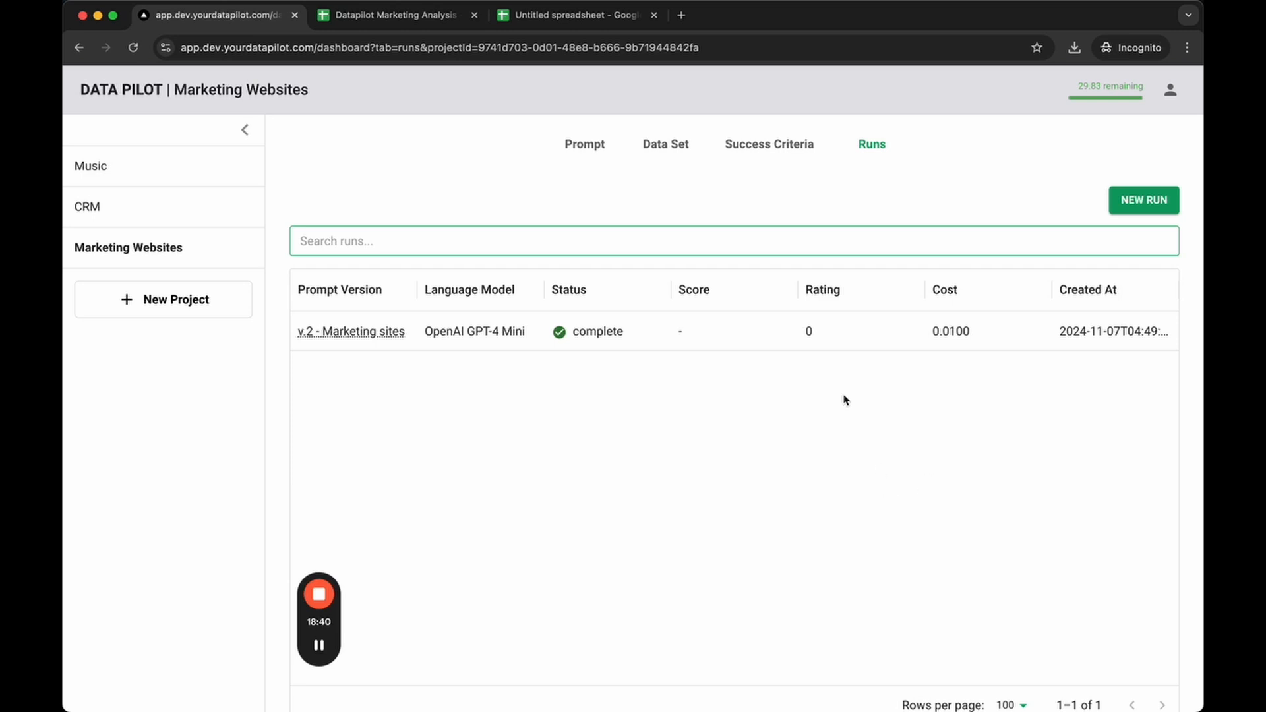
left_click(669, 331)
scroll(723, 401, "right", 1)
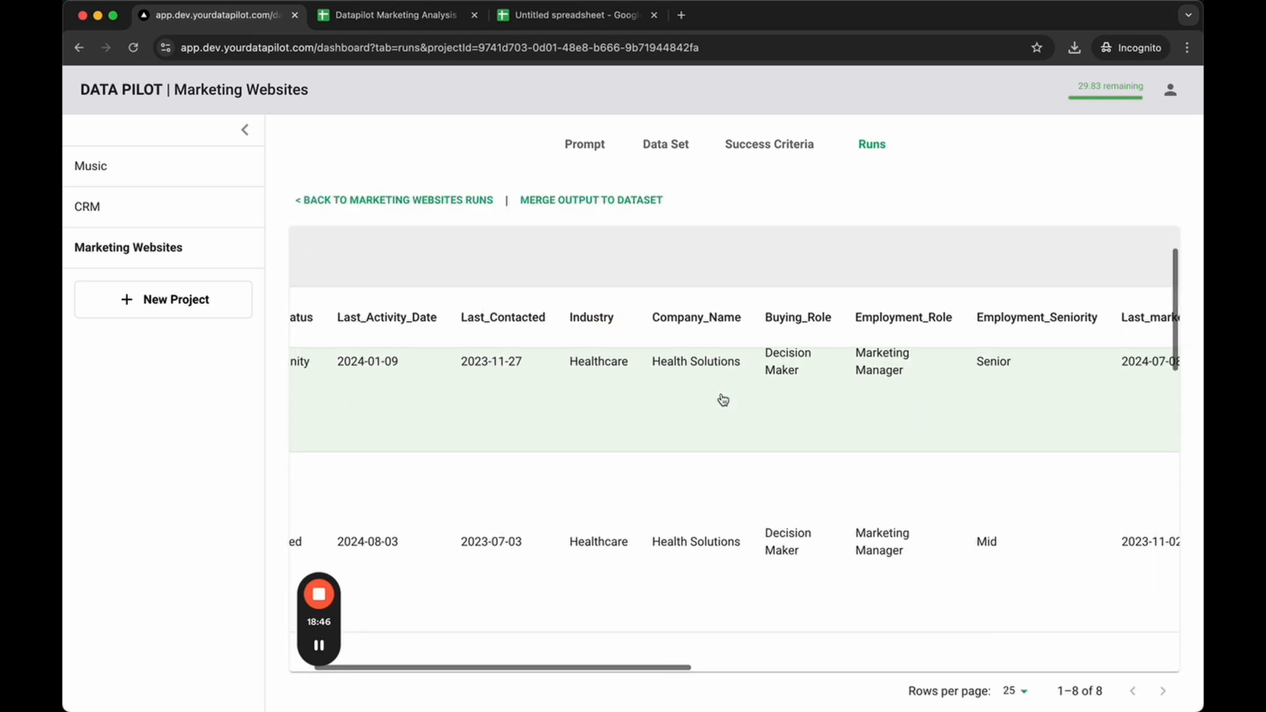
Compare the lead quality and response likelihood scores in the CRM data set with those in the Marketing Websites data set
left_click(110, 206)
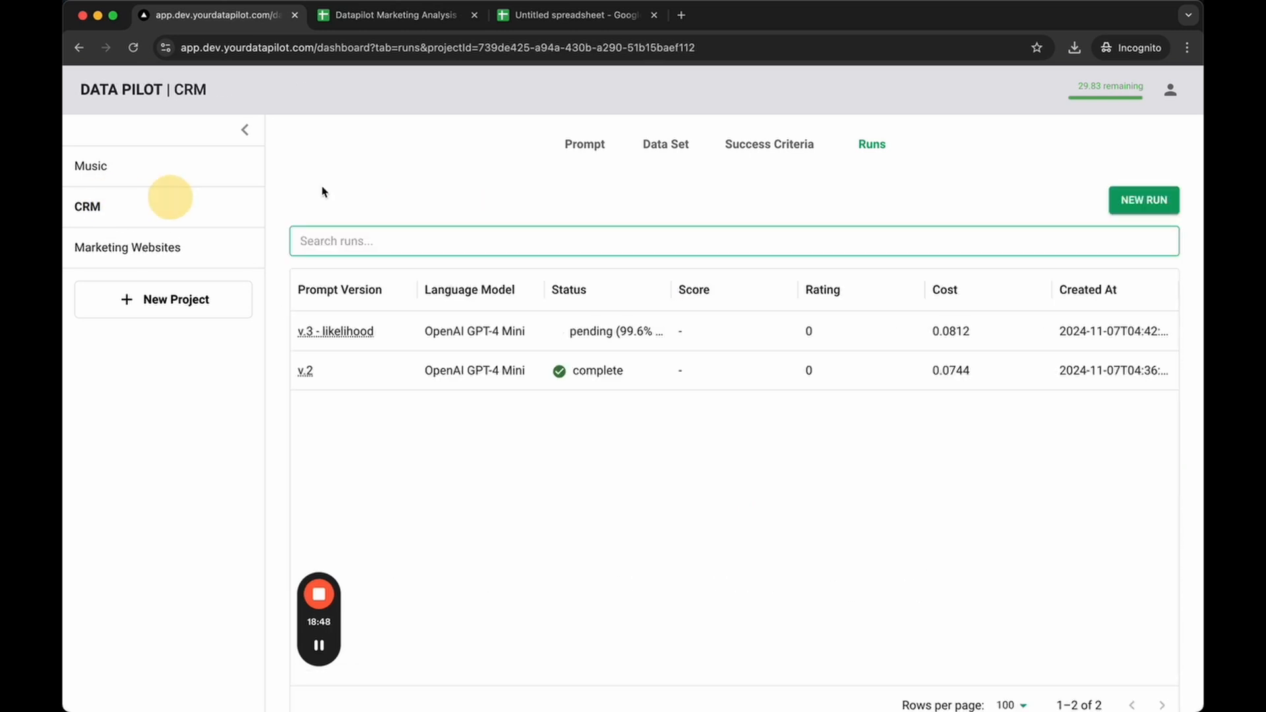
left_click(663, 145)
scroll(623, 369, "down", 8)
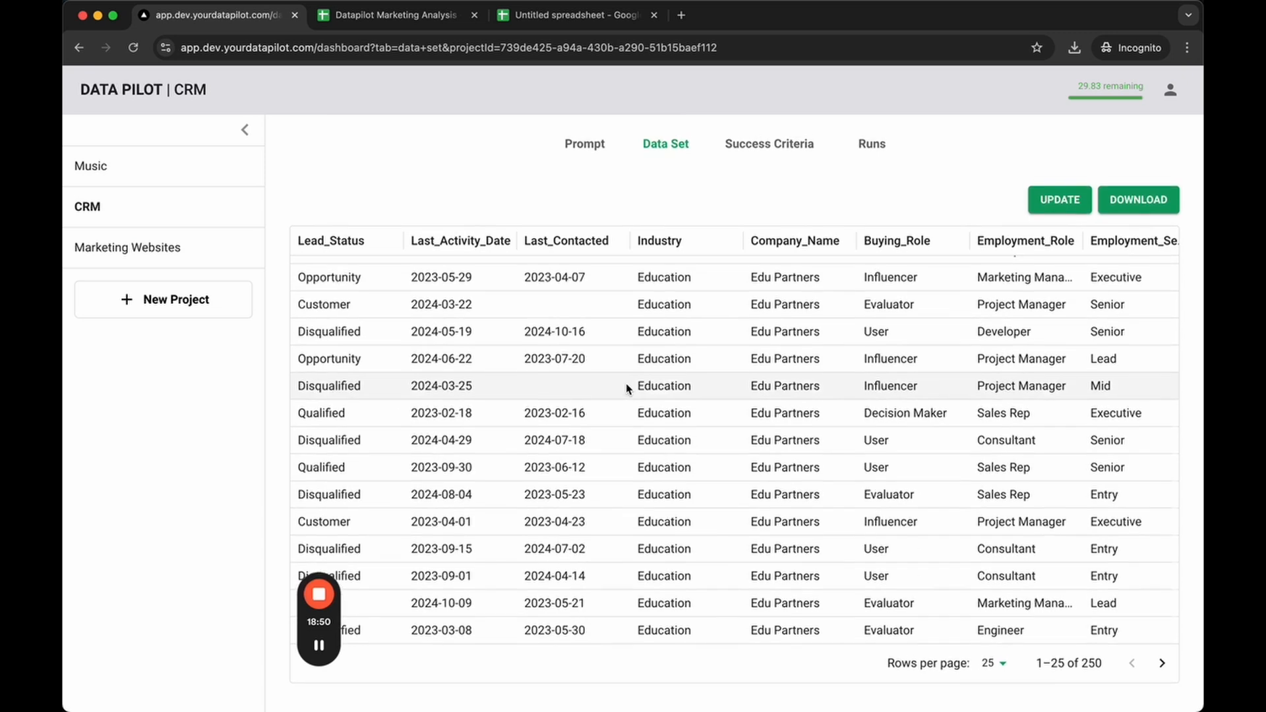
scroll(627, 388, "right", 10)
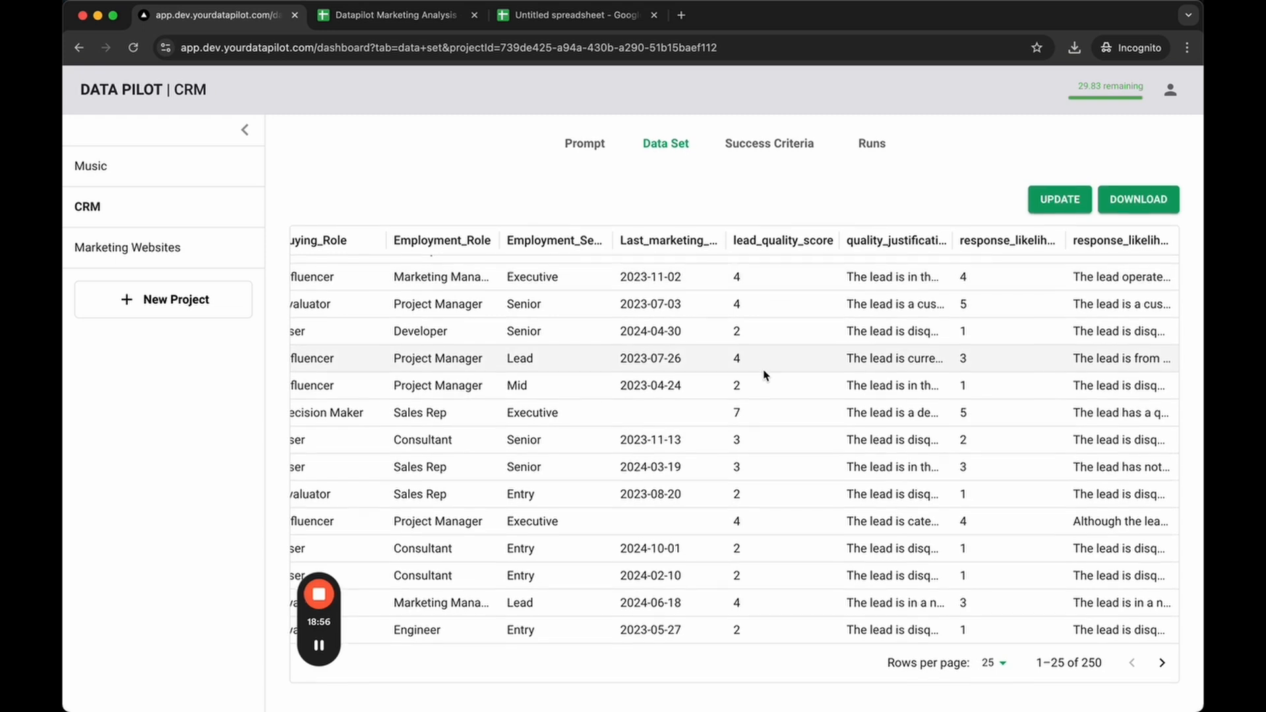
left_click(164, 256)
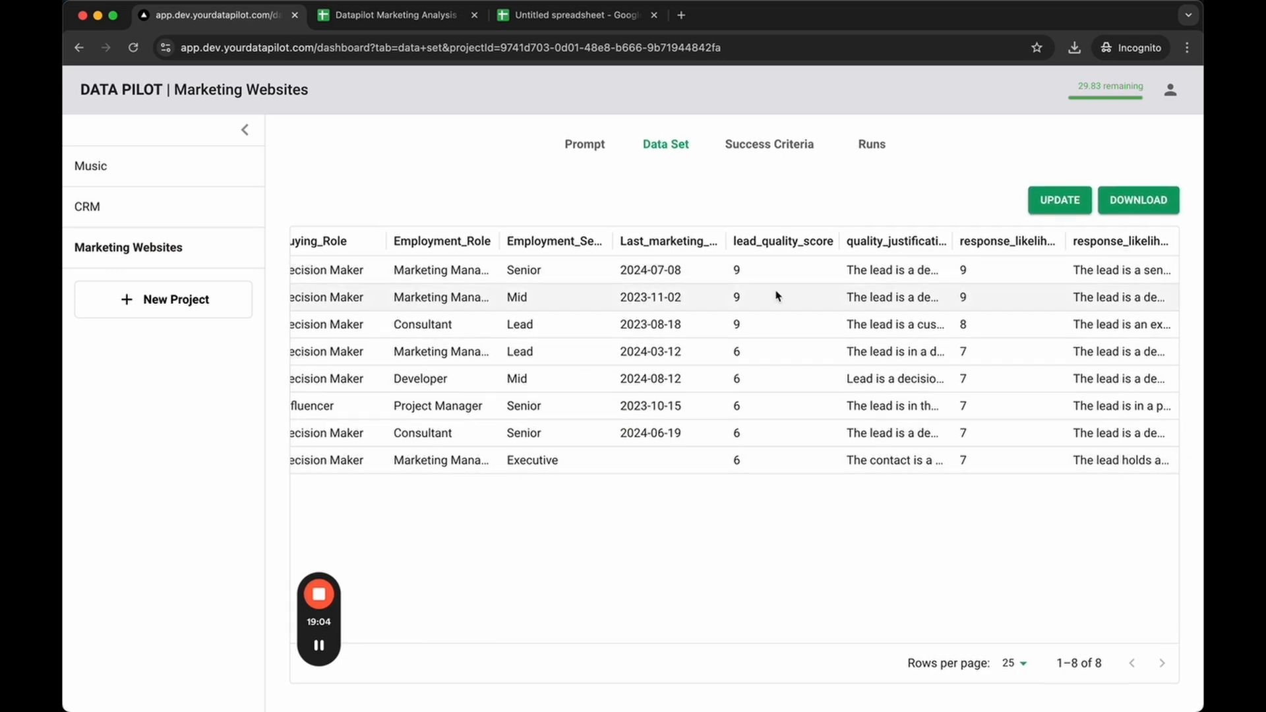
Compare the run cost of the Marketing Websites project with the costs of the CRM project's runs
left_click(863, 156)
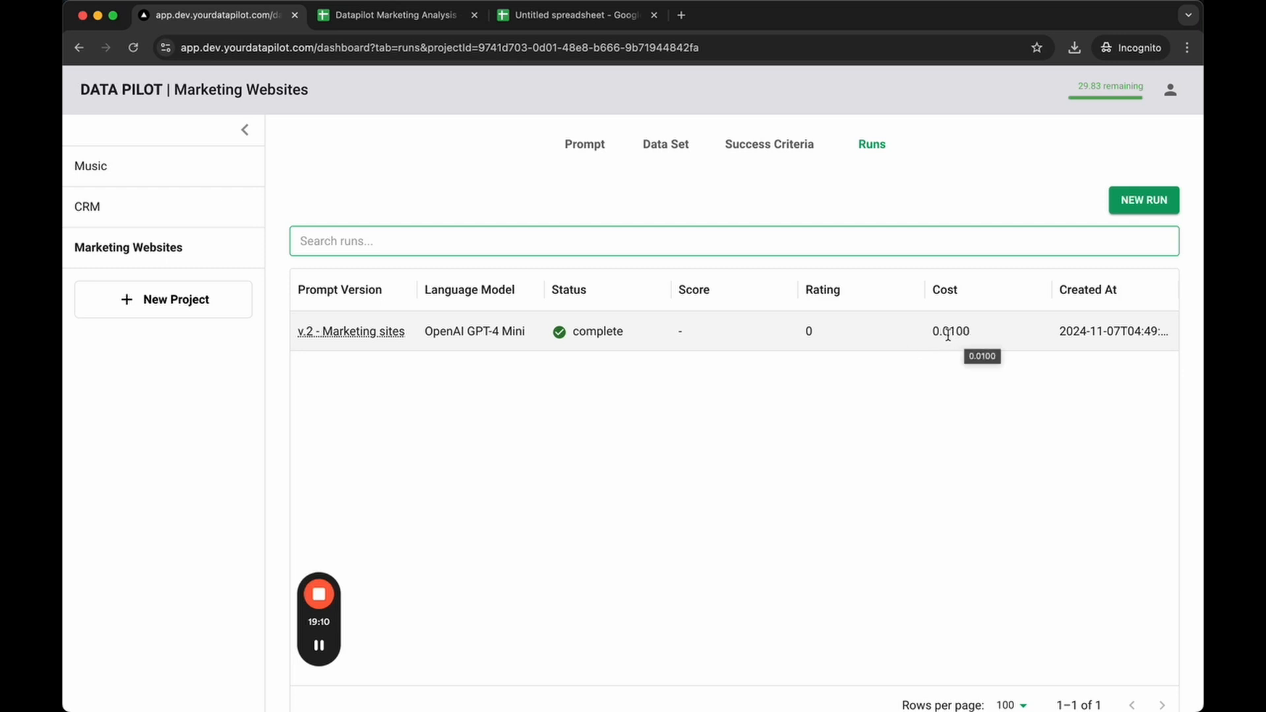
left_click(127, 206)
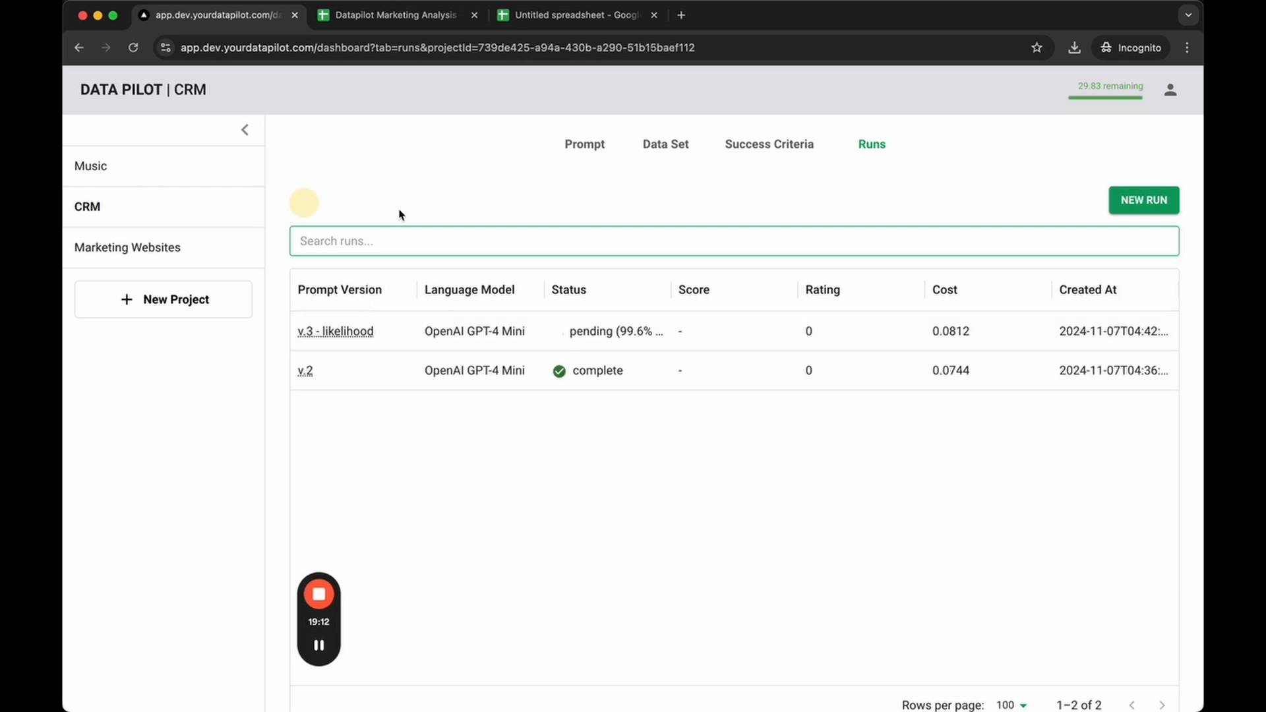
left_click(138, 255)
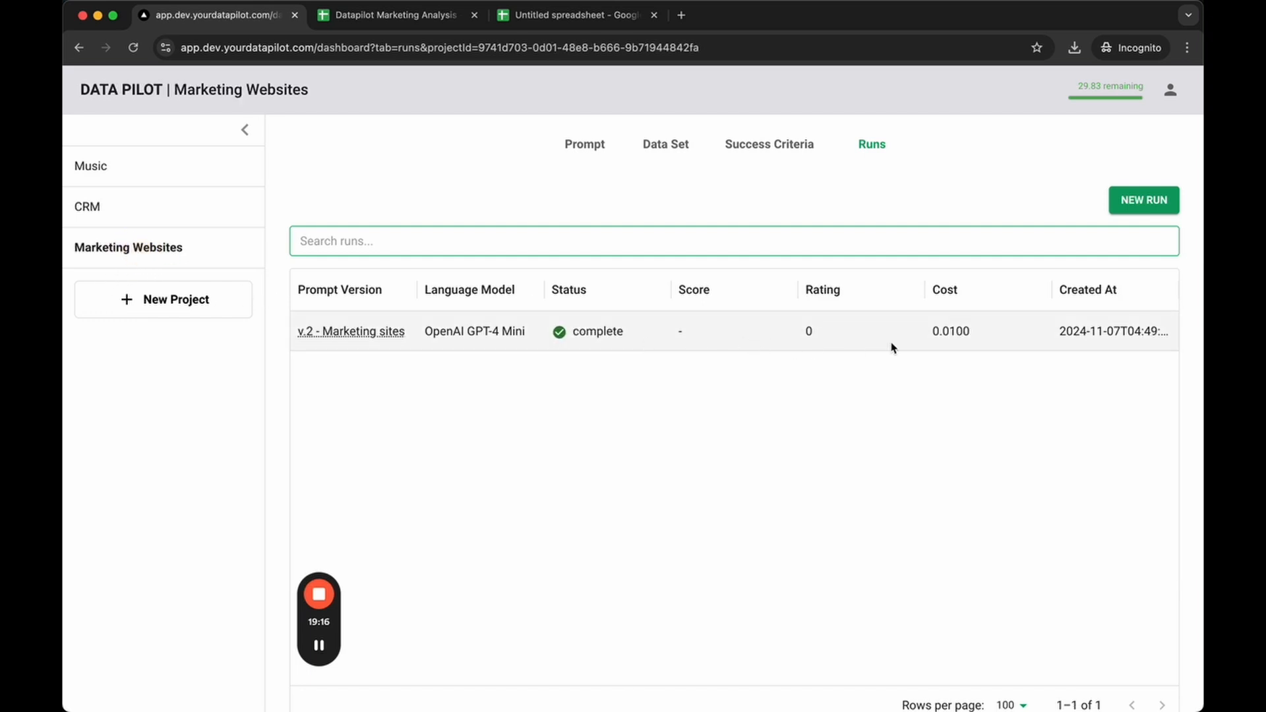
Open the v.2 - Marketing sites run and read the full landing page output for the first Healthcare lead
left_click(772, 330)
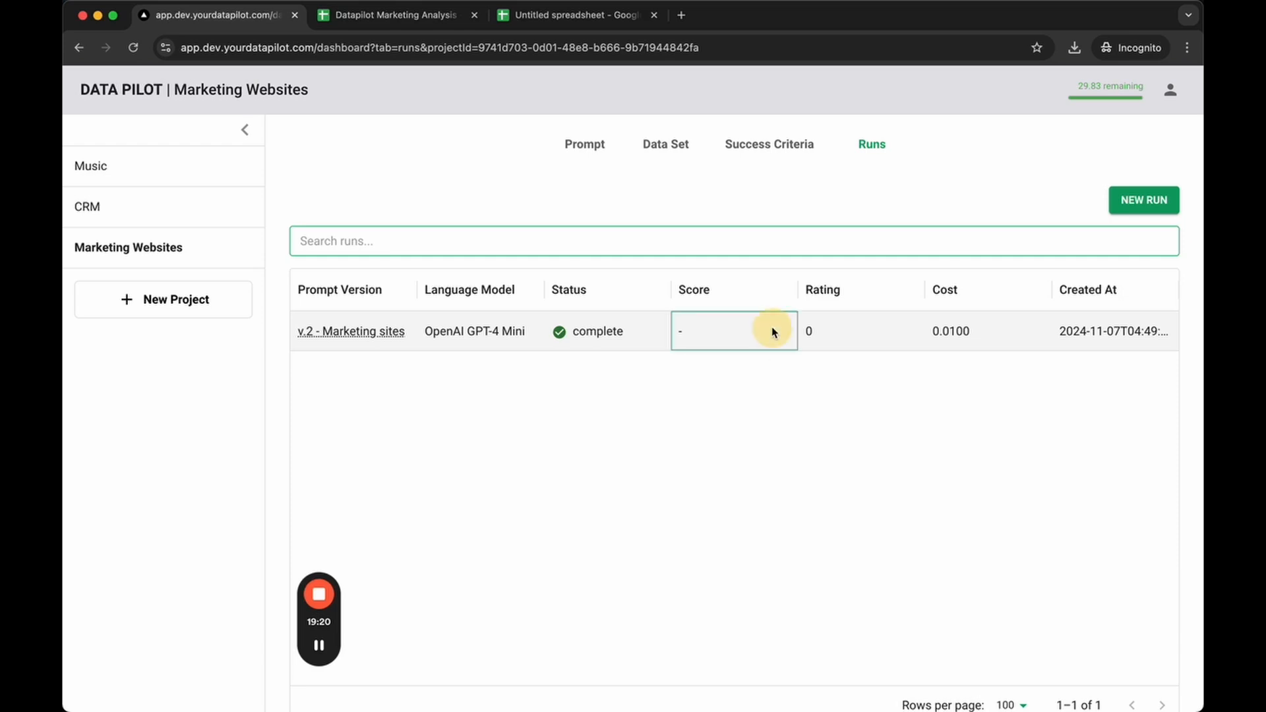
scroll(666, 382, "right", 3)
scroll(666, 382, "right", 10)
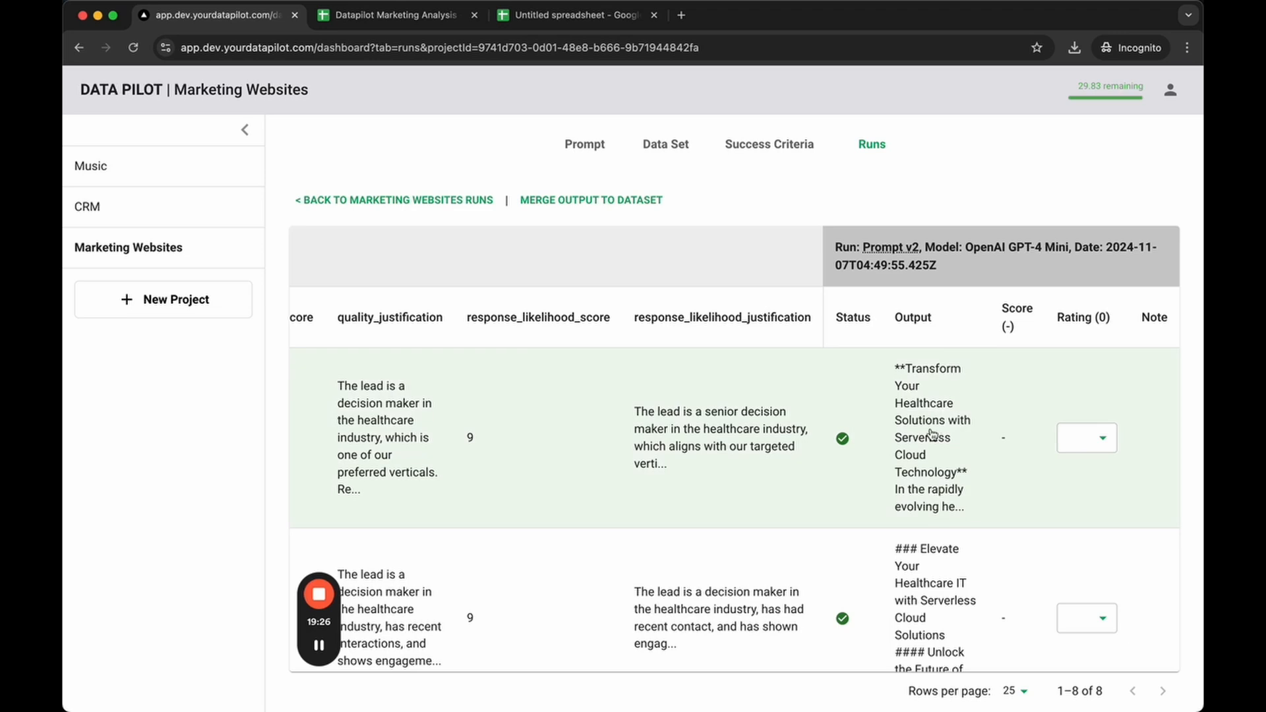
left_click(720, 433)
scroll(533, 360, "down", 1)
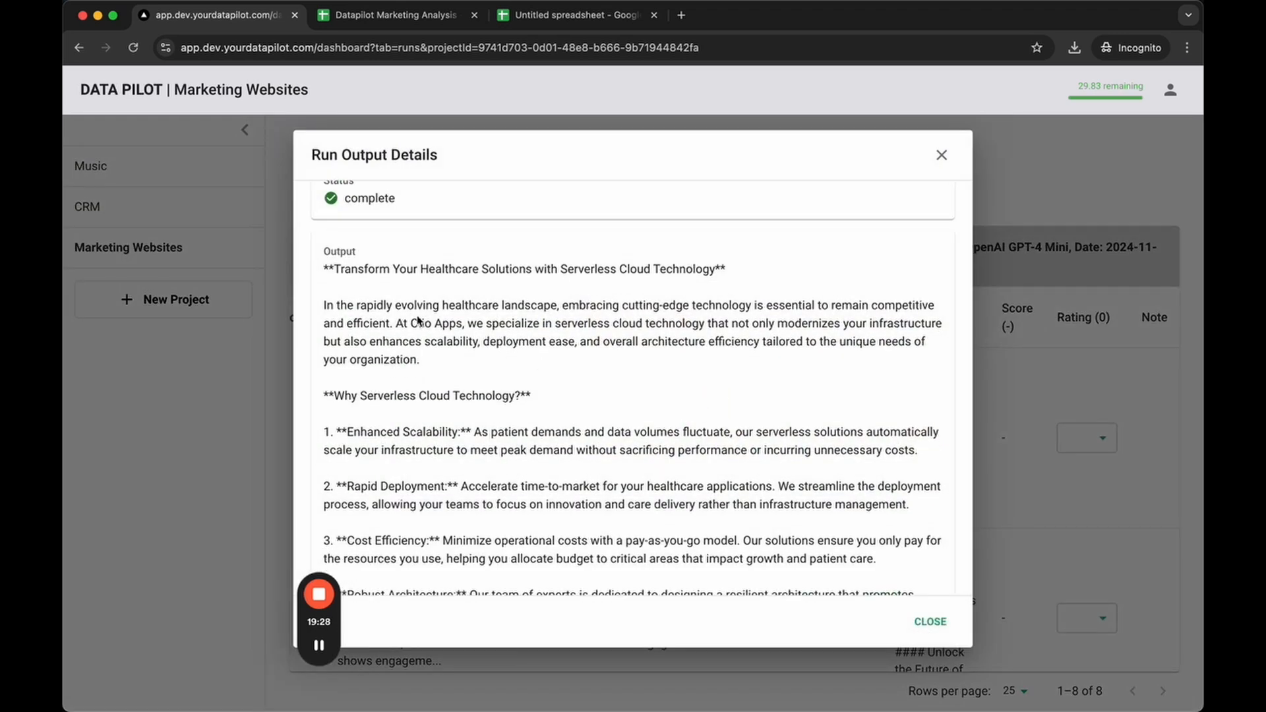
scroll(412, 316, "up", 1)
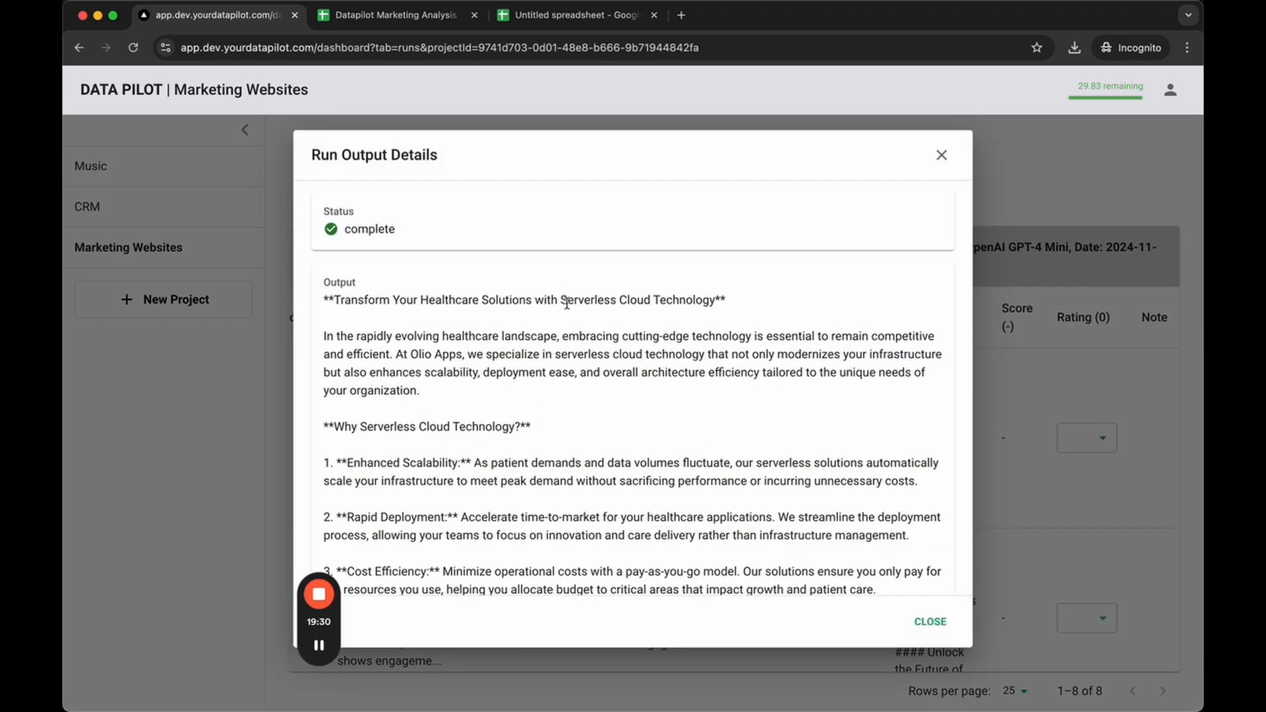
scroll(637, 315, "down", 3)
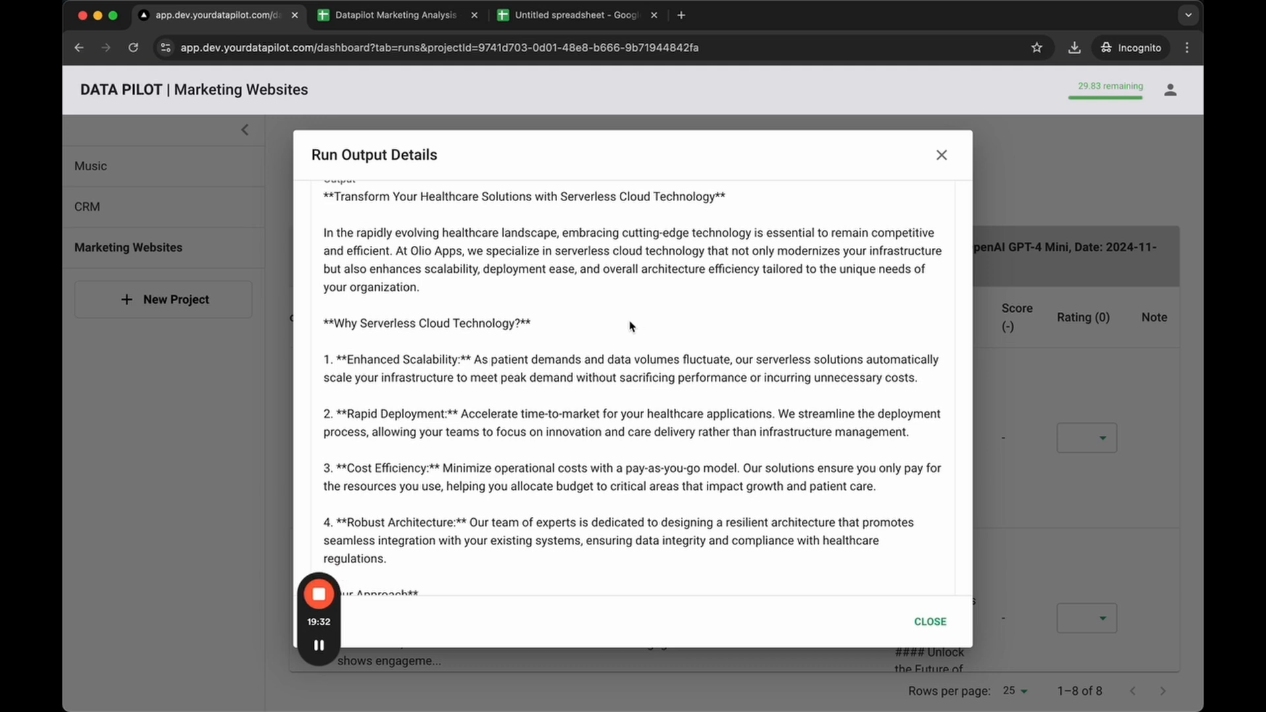
left_click(274, 392)
Read the full landing page output for the Finance lead and look through the run's remaining outputs
scroll(801, 430, "down", 10)
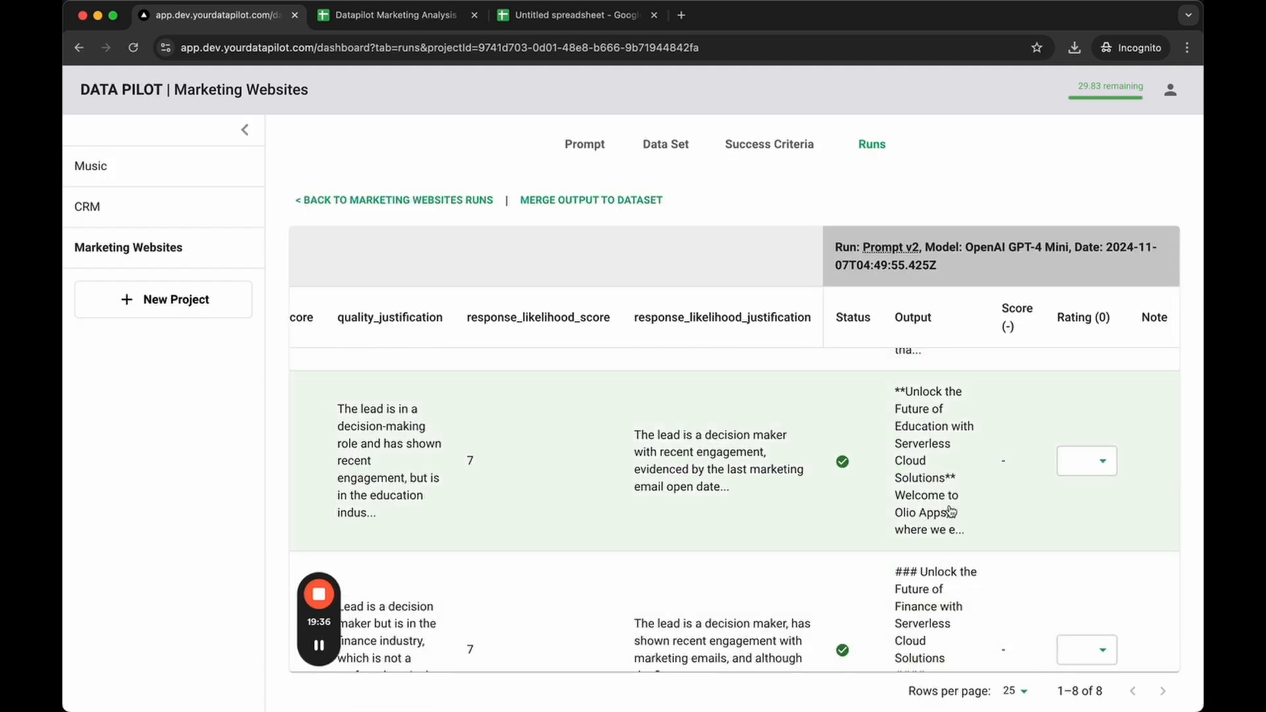
scroll(950, 511, "down", 2)
left_click(951, 509)
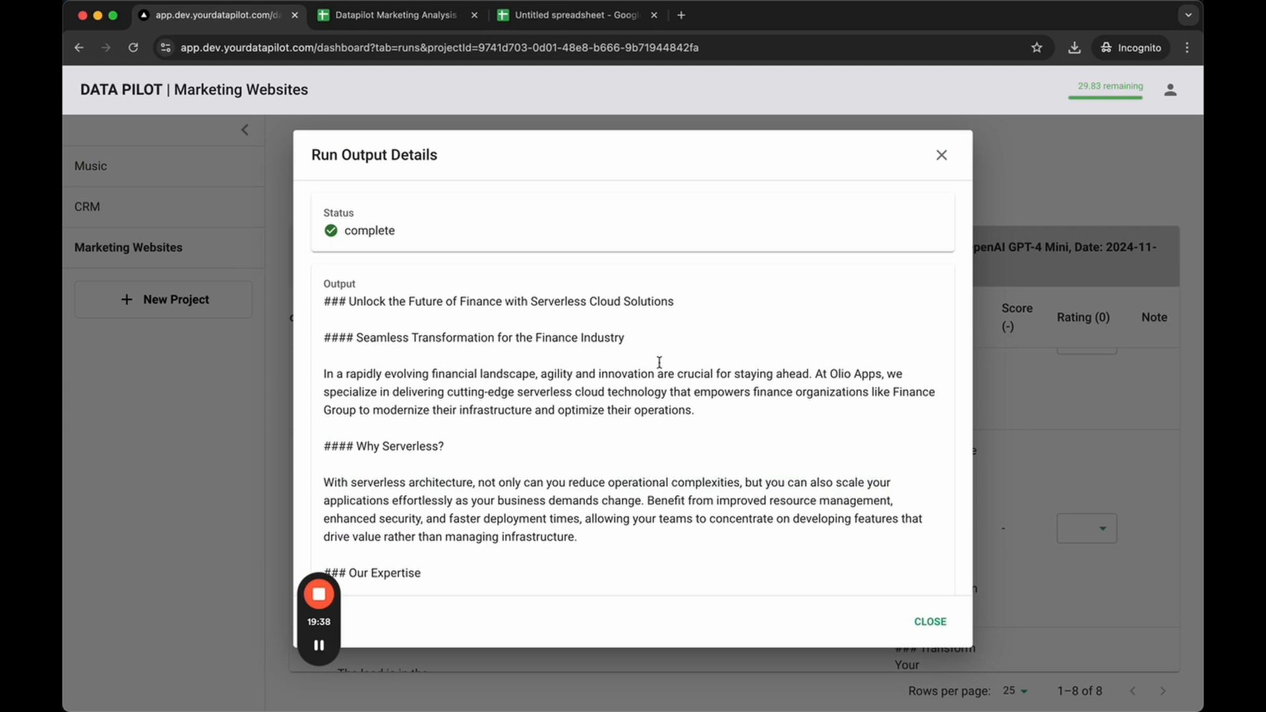
scroll(565, 337, "down", 3)
scroll(565, 337, "up", 3)
scroll(838, 505, "down", 5)
left_click(929, 621)
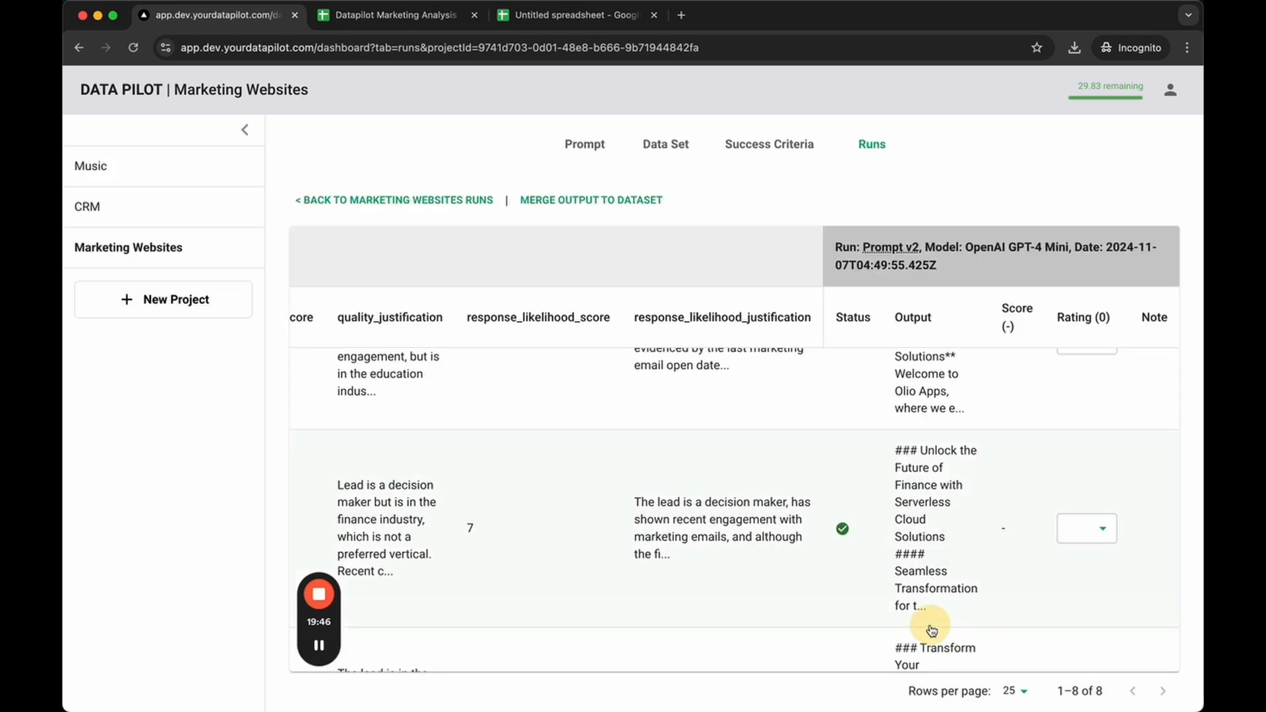
scroll(580, 395, "down", 5)
scroll(661, 414, "up", 3)
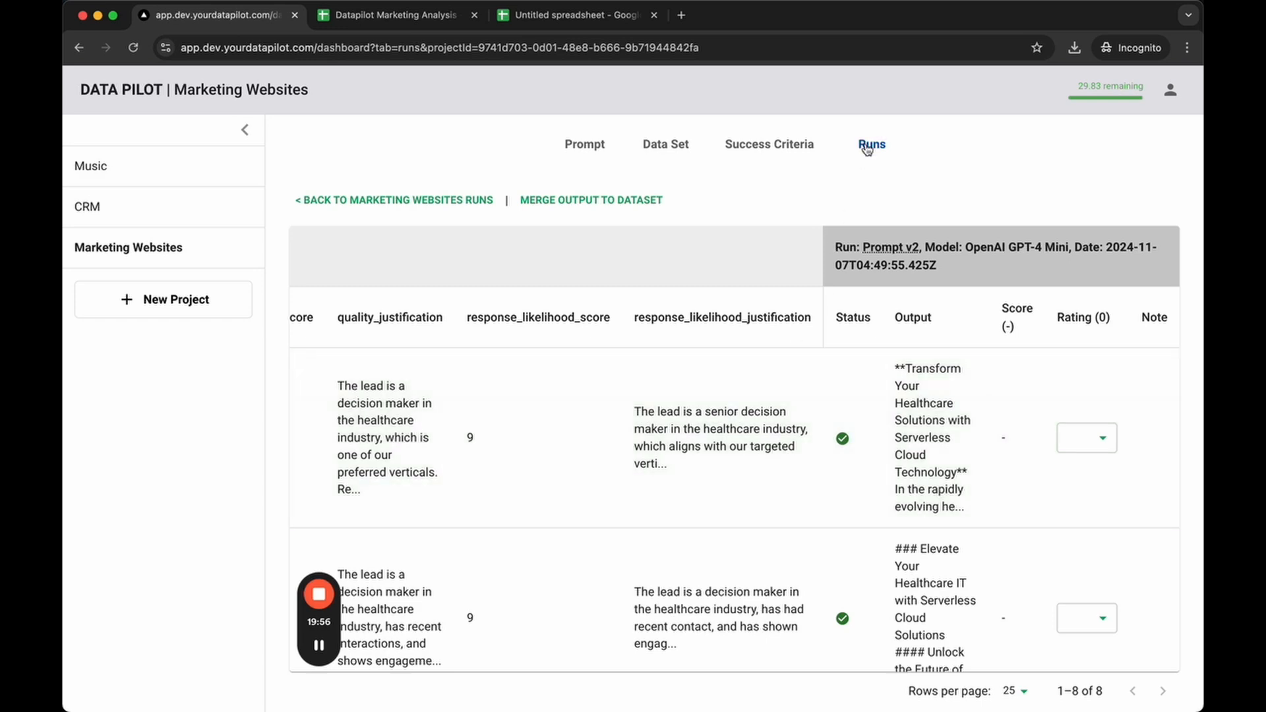
Download the Marketing Websites data set and save it in Downloads under the name Marketing Websites
left_click(465, 200)
left_click(677, 146)
left_click(1142, 200)
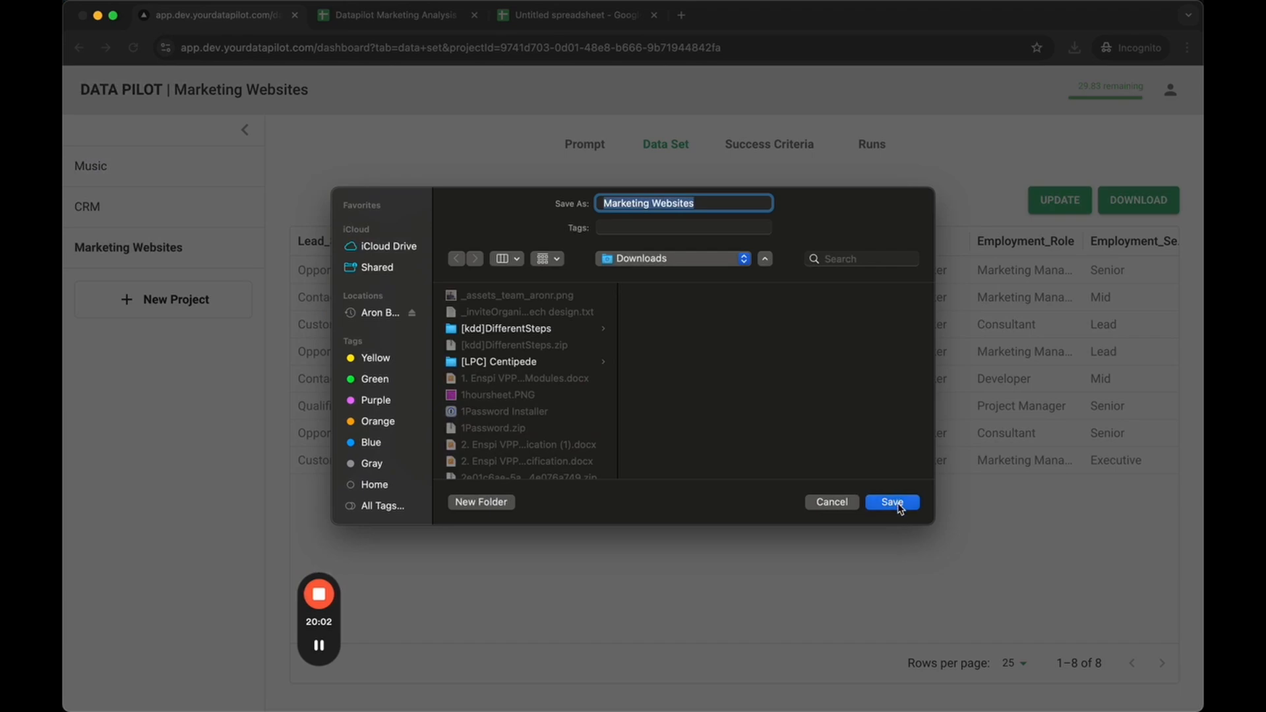
left_click(892, 502)
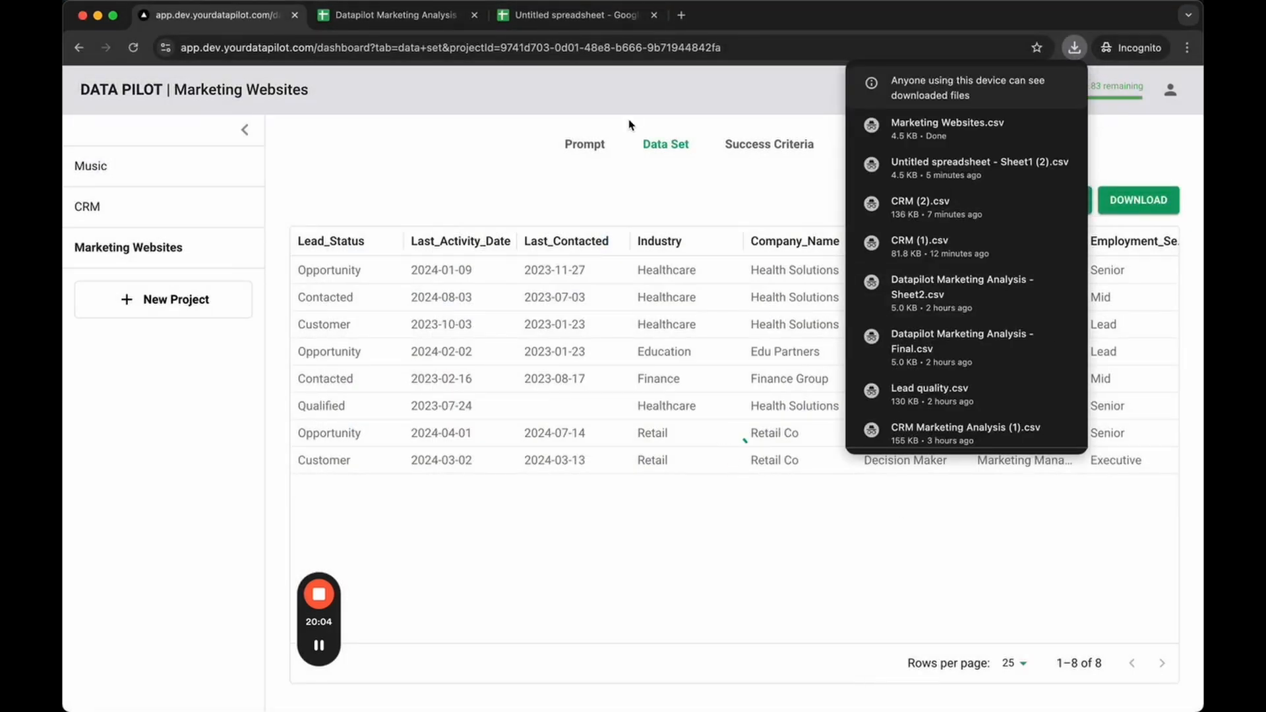
left_click(555, 16)
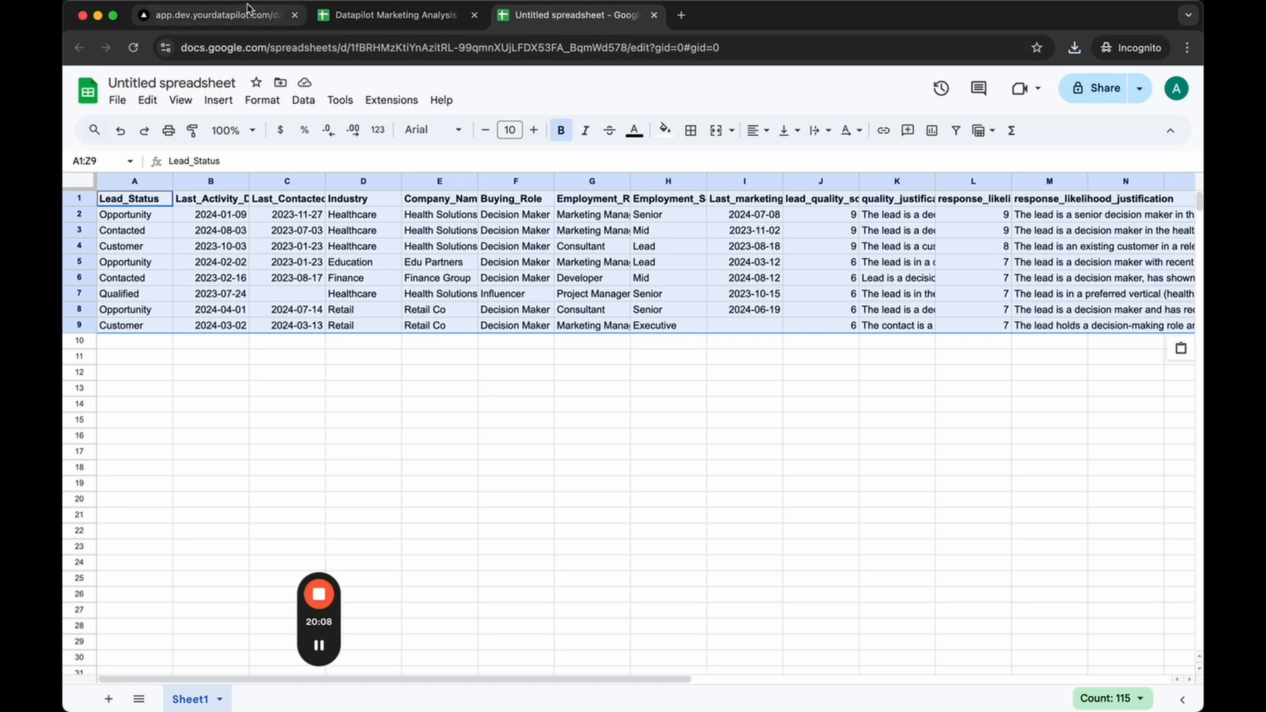
left_click(217, 15)
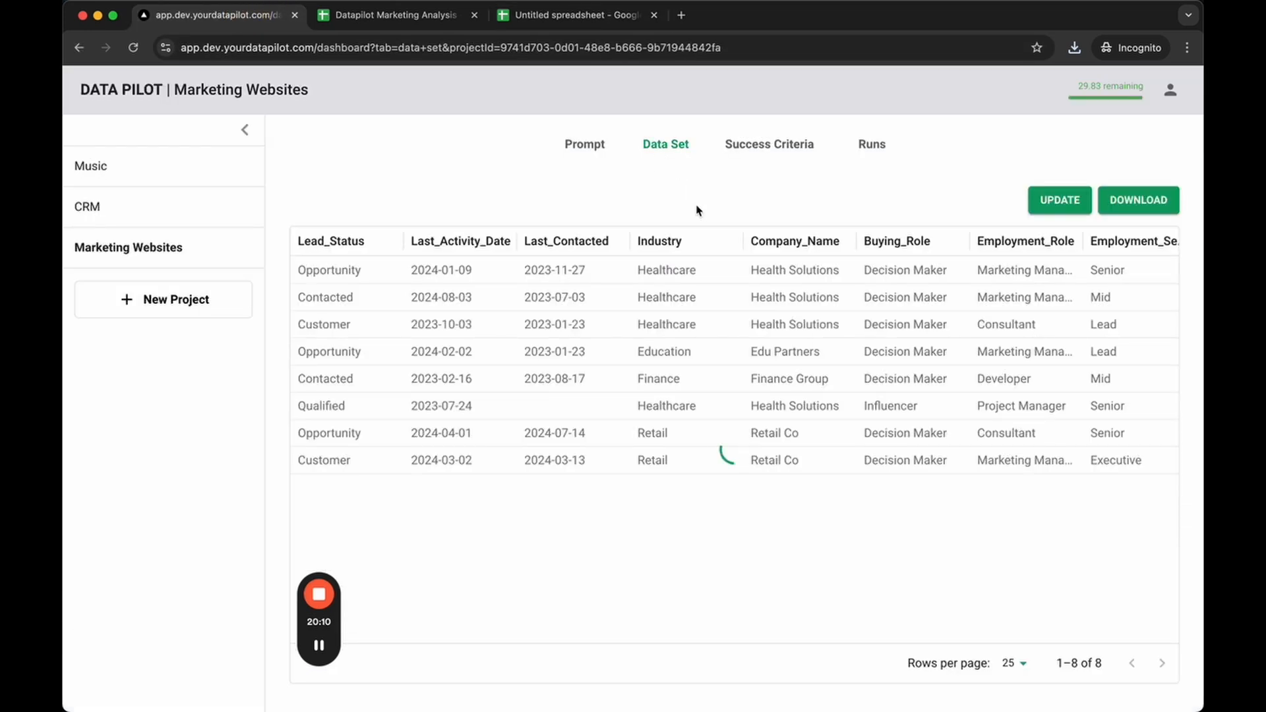